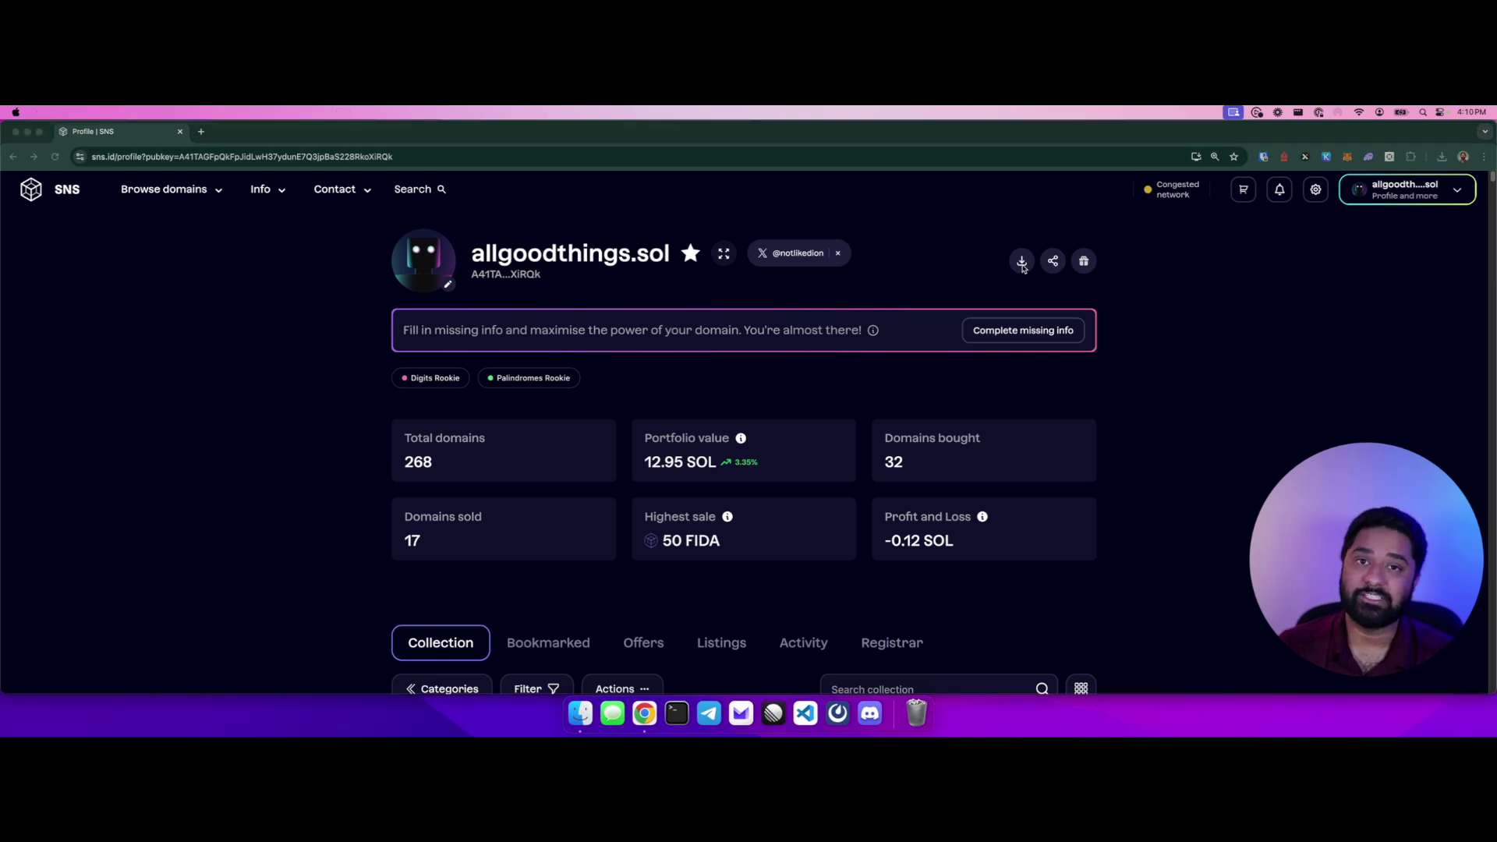
# Open the sell form for 03800.sol from the domain collection.
pyautogui.scroll(-2, 1138, 323)
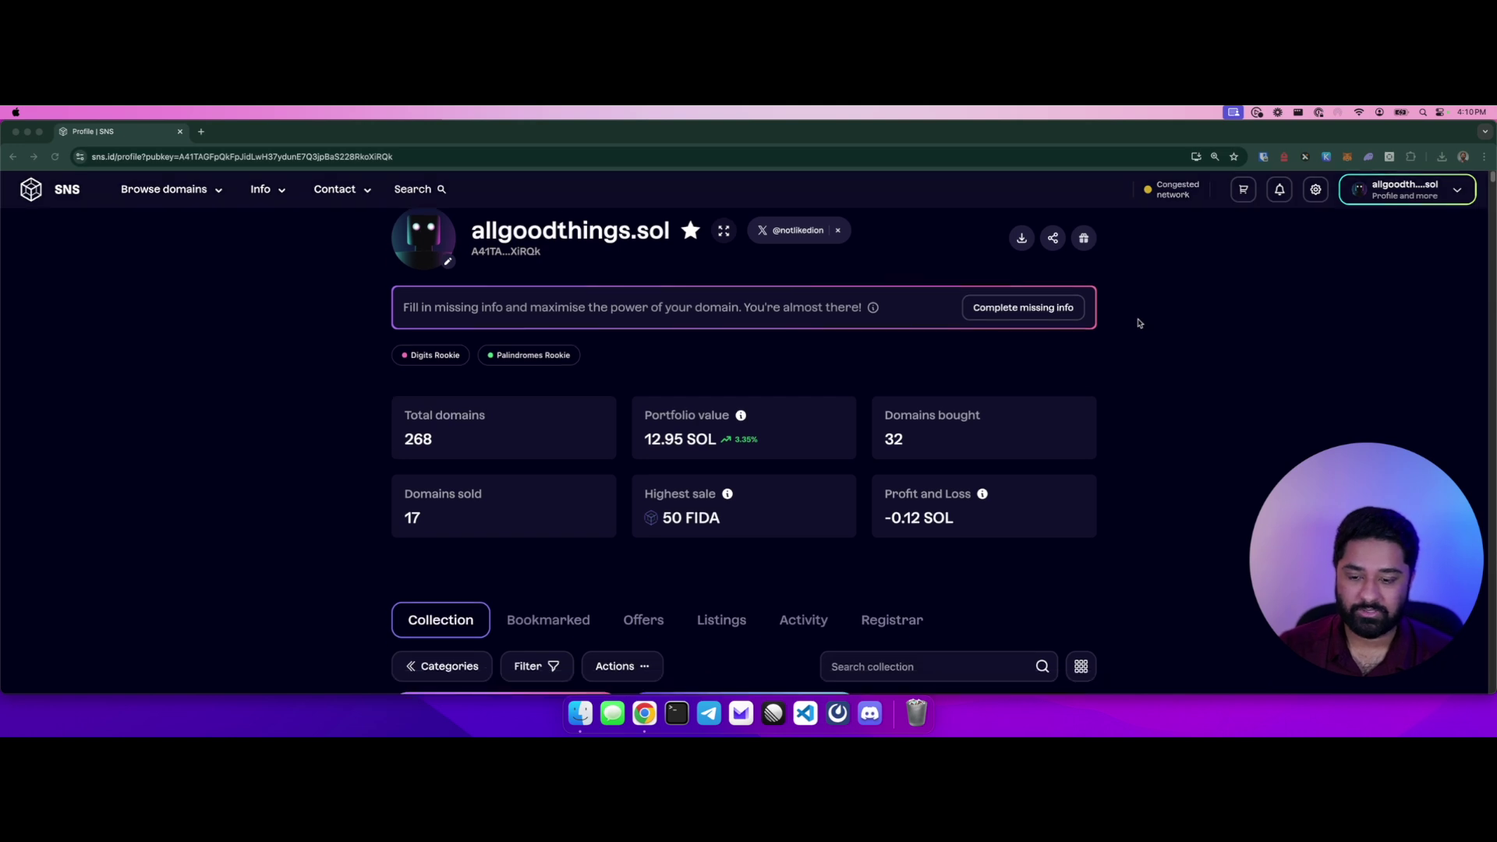
pyautogui.scroll(-5, 1138, 323)
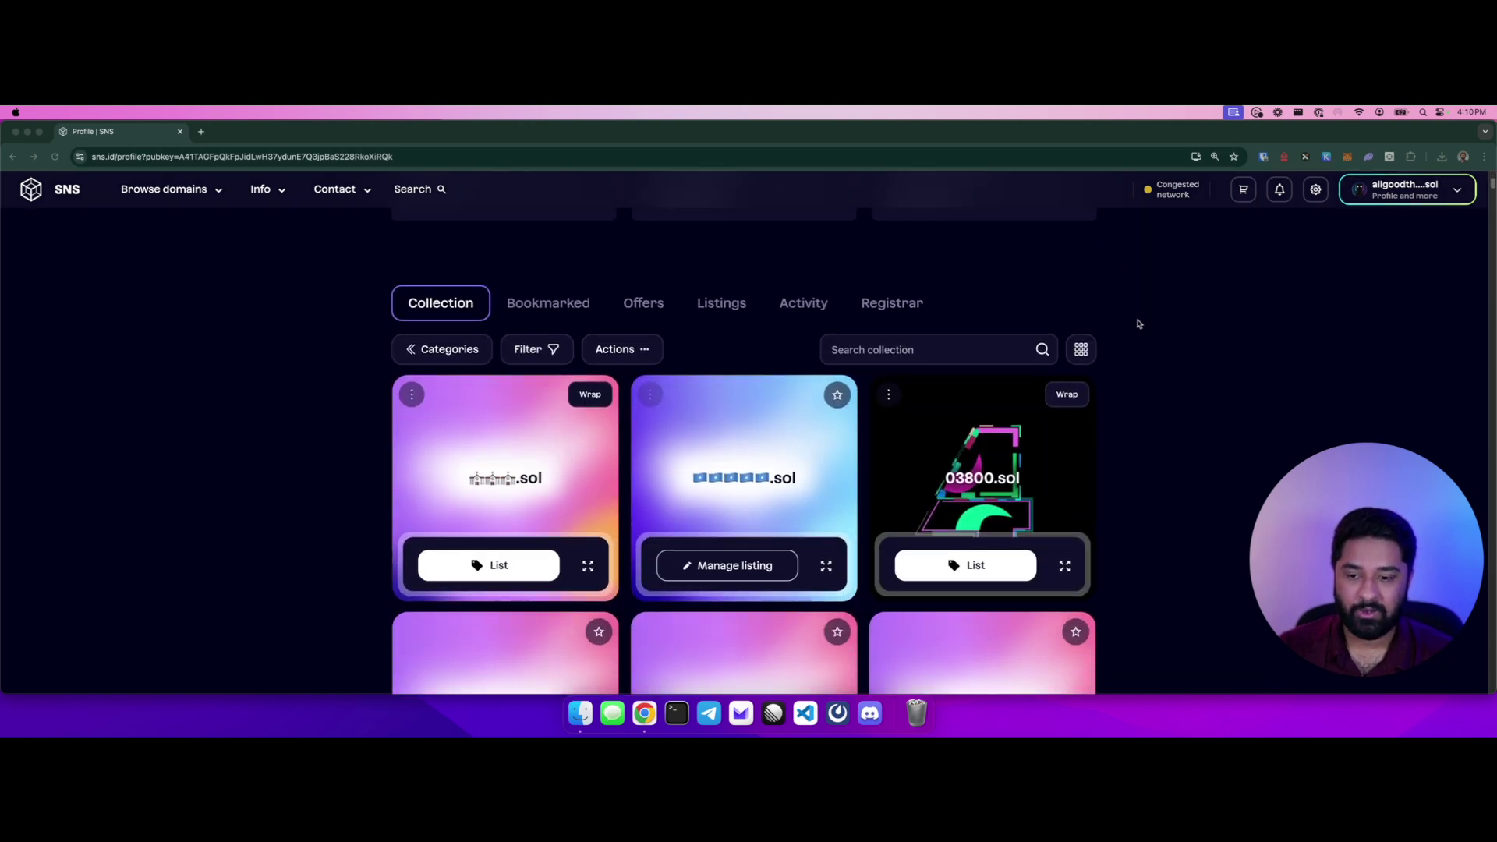
pyautogui.scroll(-1, 1139, 323)
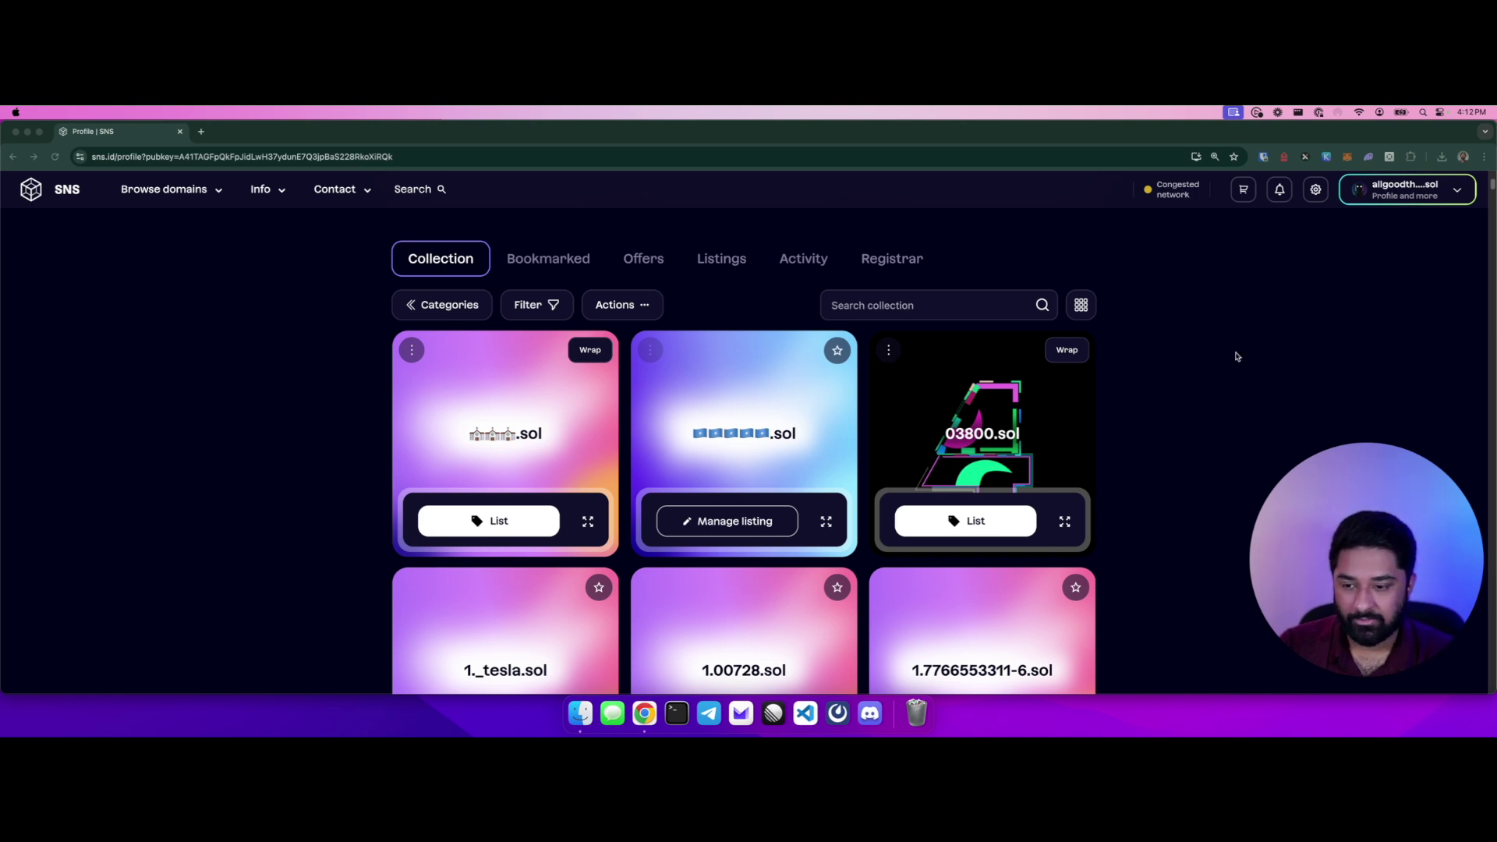
pyautogui.click(511, 495)
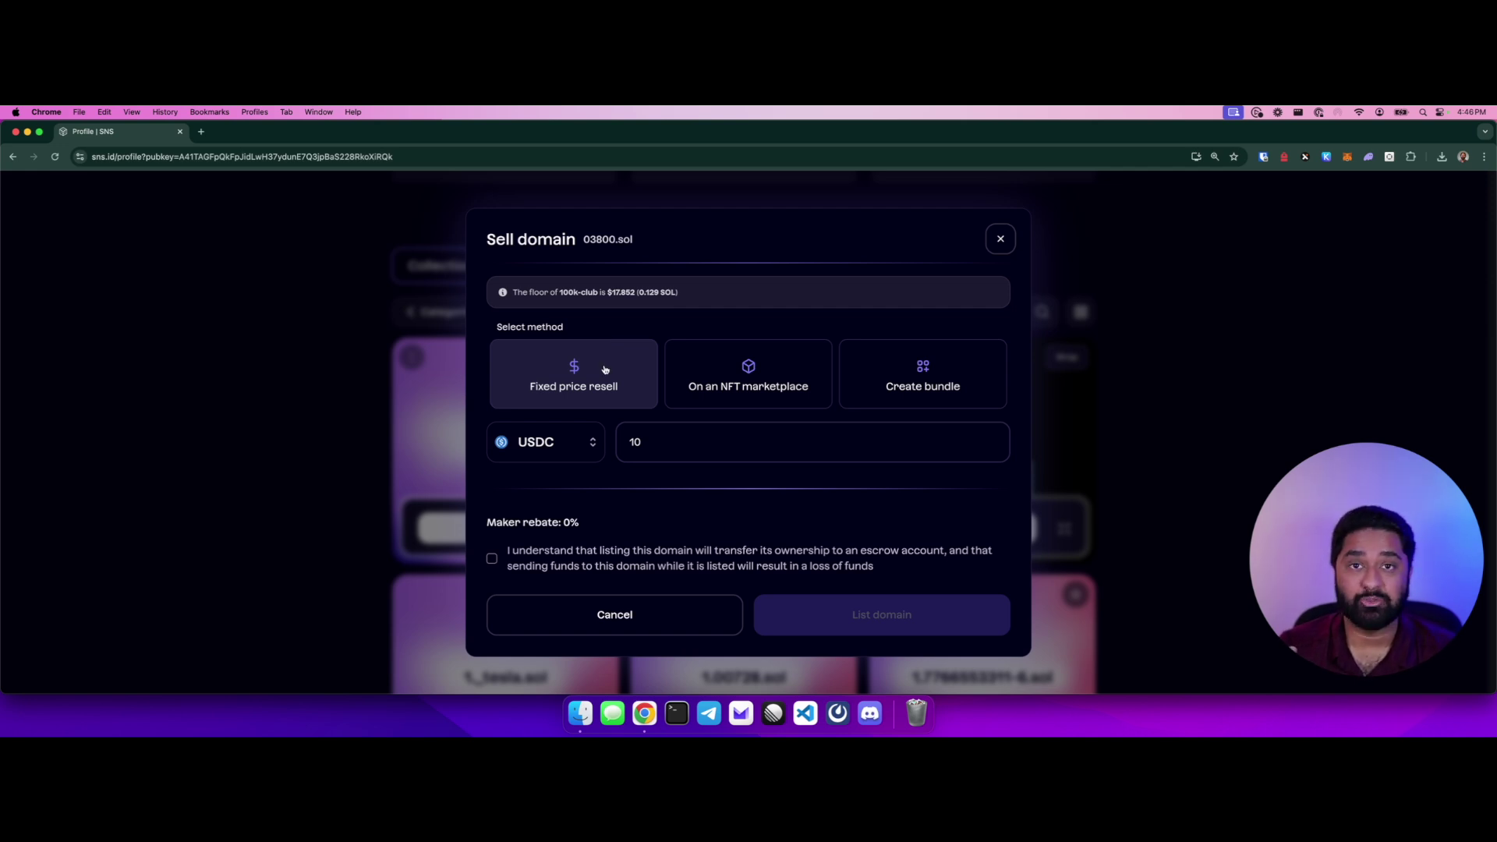
# Review the payment currencies offered for a fixed price resale of 03800.sol, leaving USDC selected.
pyautogui.click(578, 442)
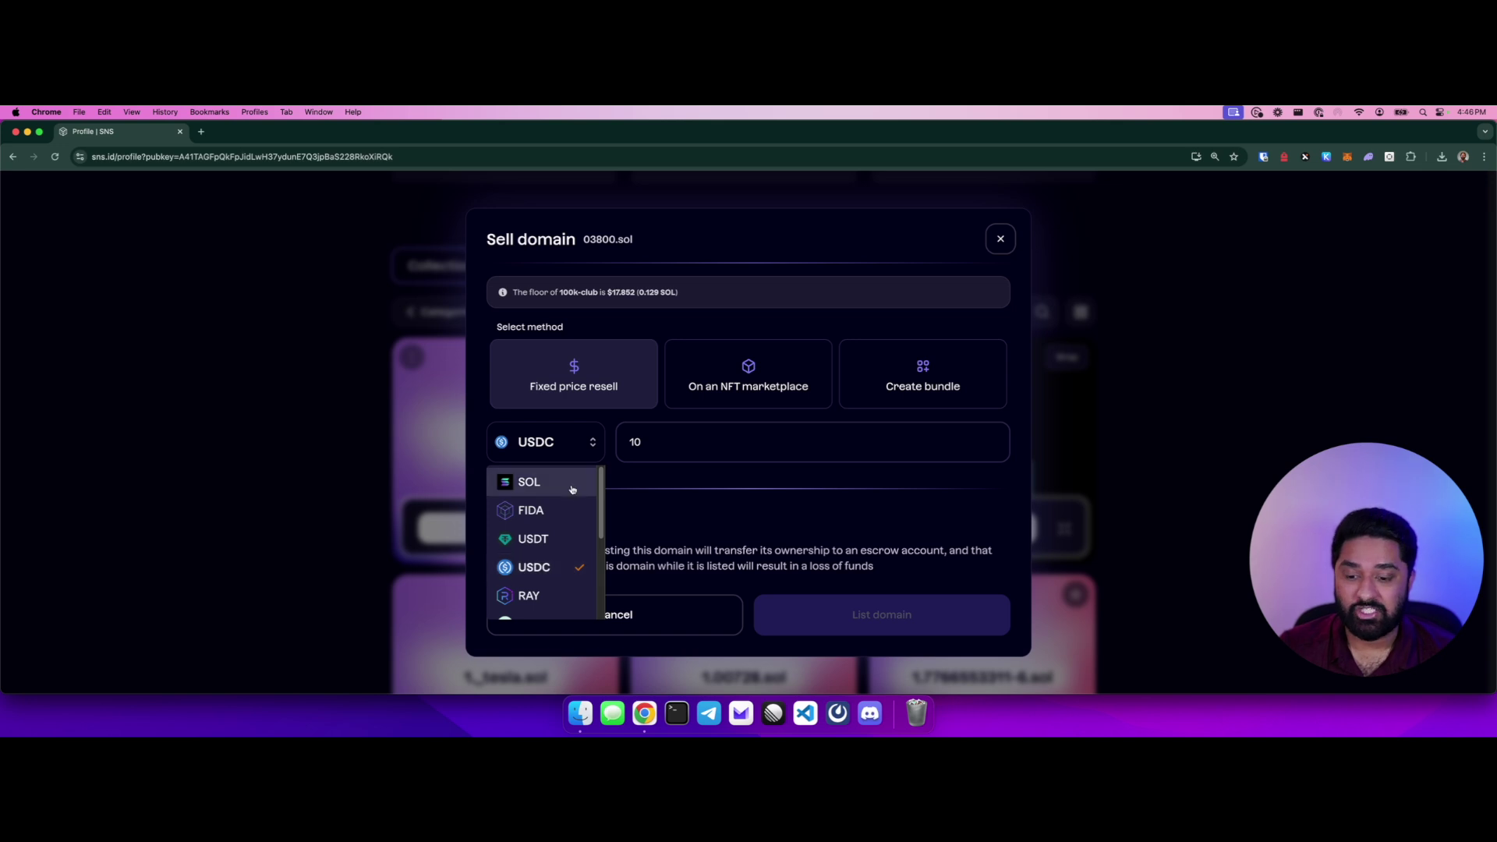
pyautogui.scroll(-2, 571, 491)
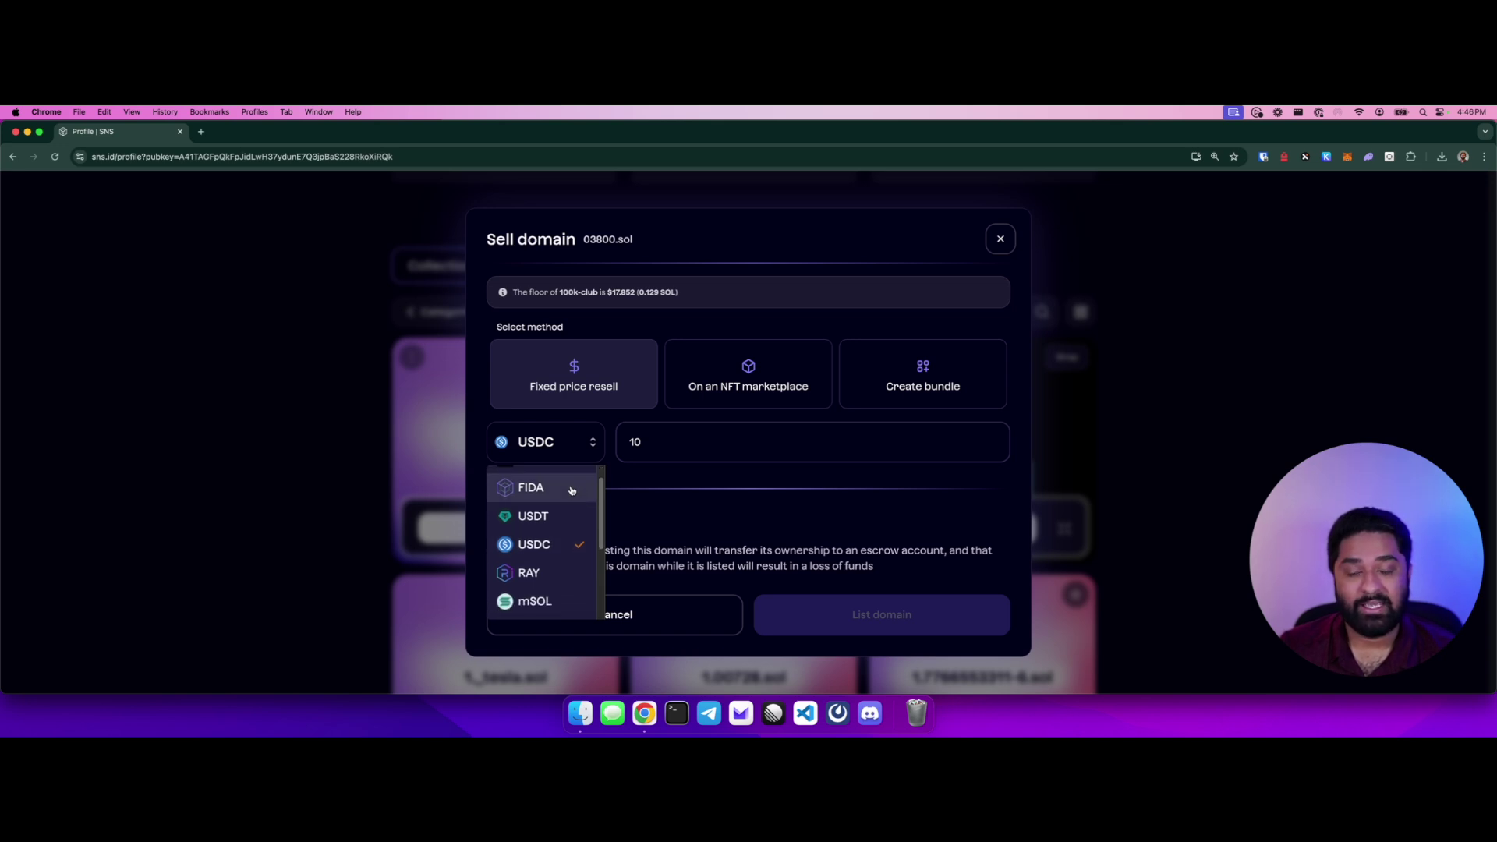
pyautogui.scroll(-1, 571, 489)
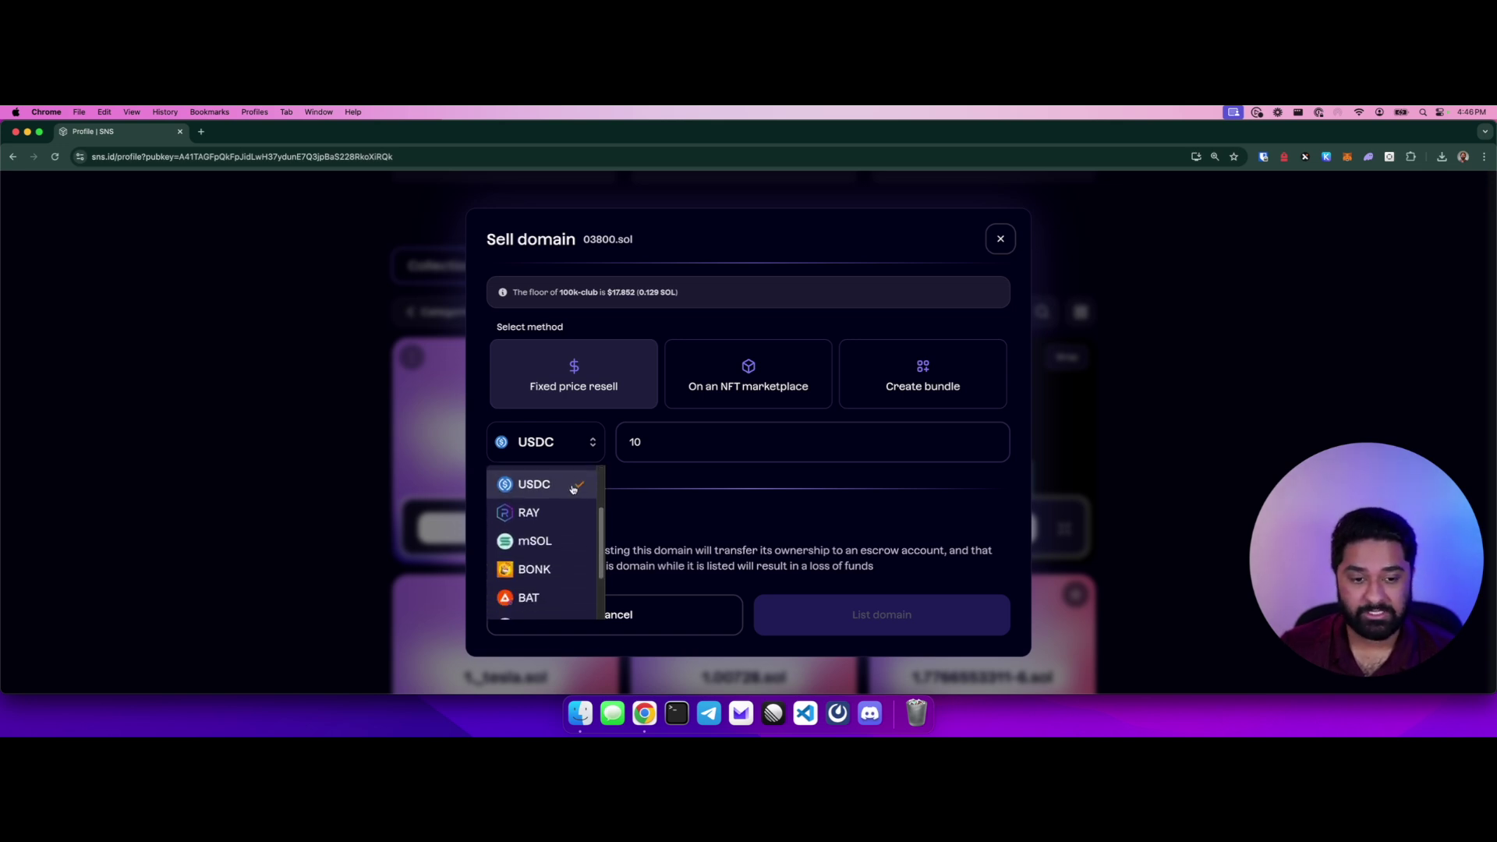
pyautogui.click(787, 462)
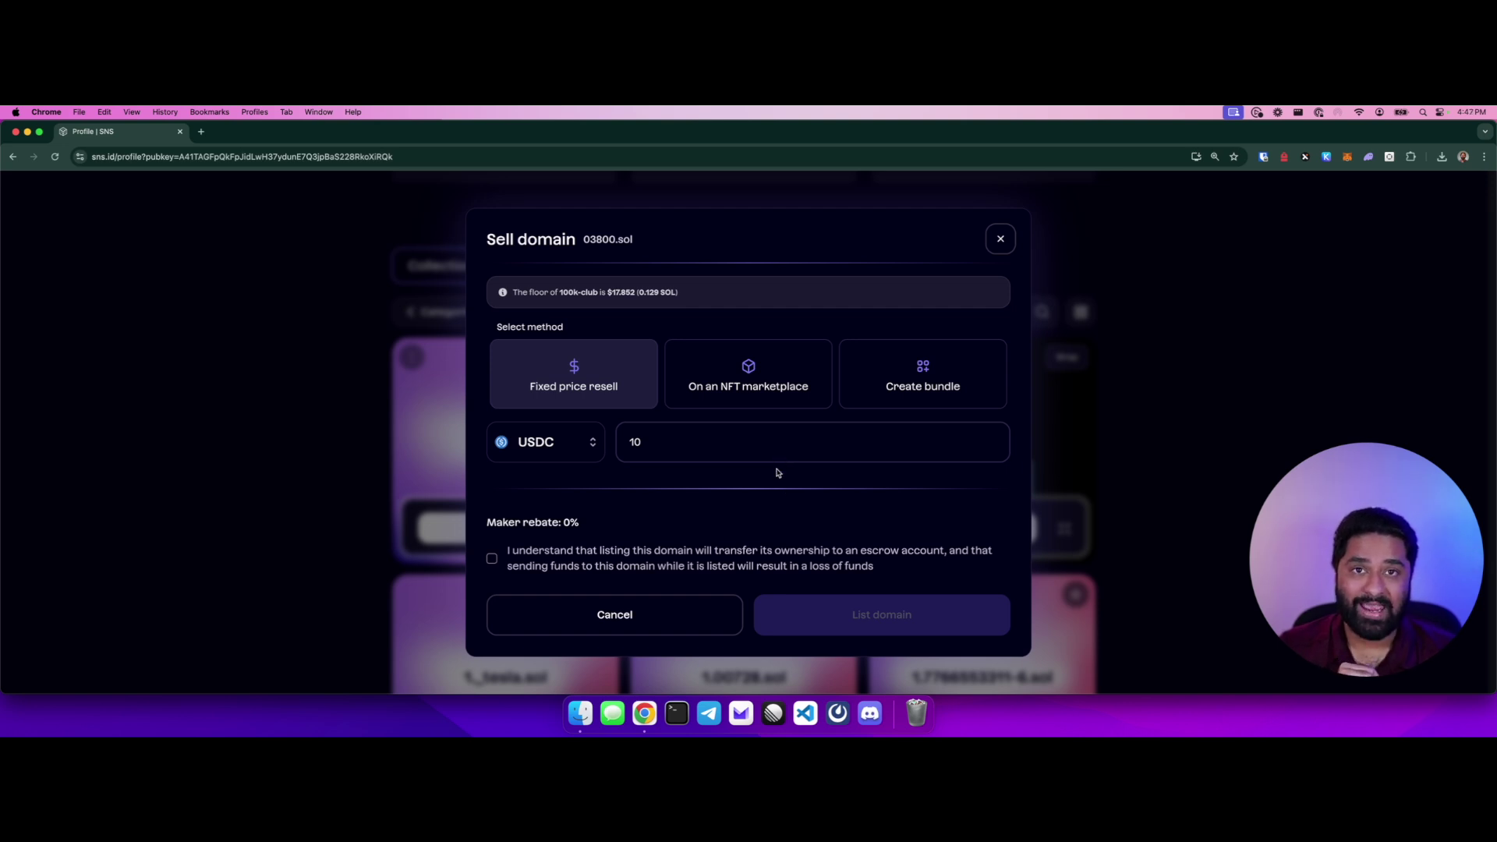
# Switch the selling method to an NFT marketplace and review the marketplaces offered, keeping Sniper selected.
pyautogui.click(753, 396)
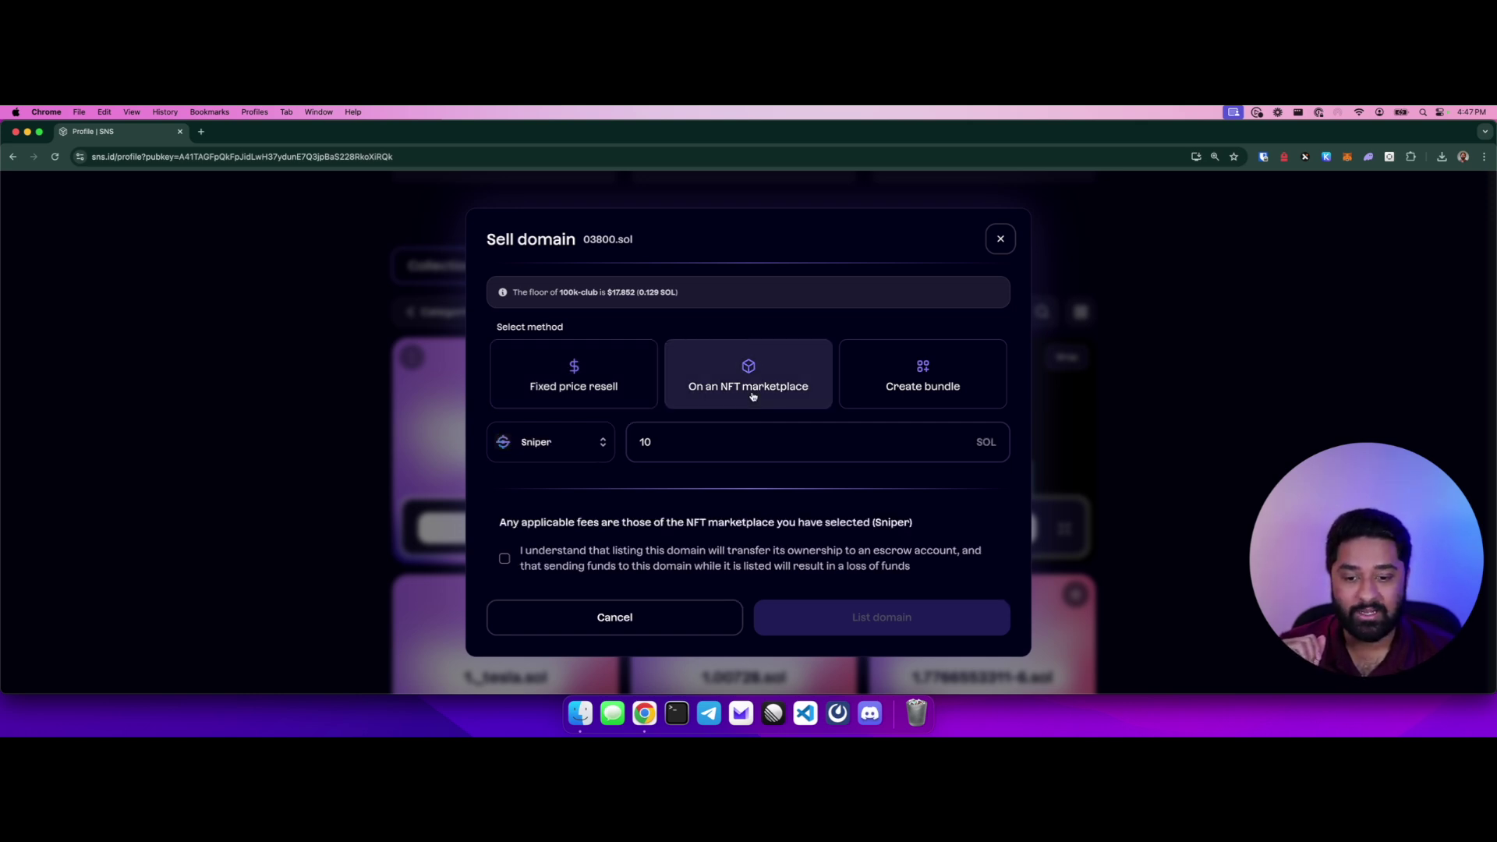
pyautogui.click(556, 443)
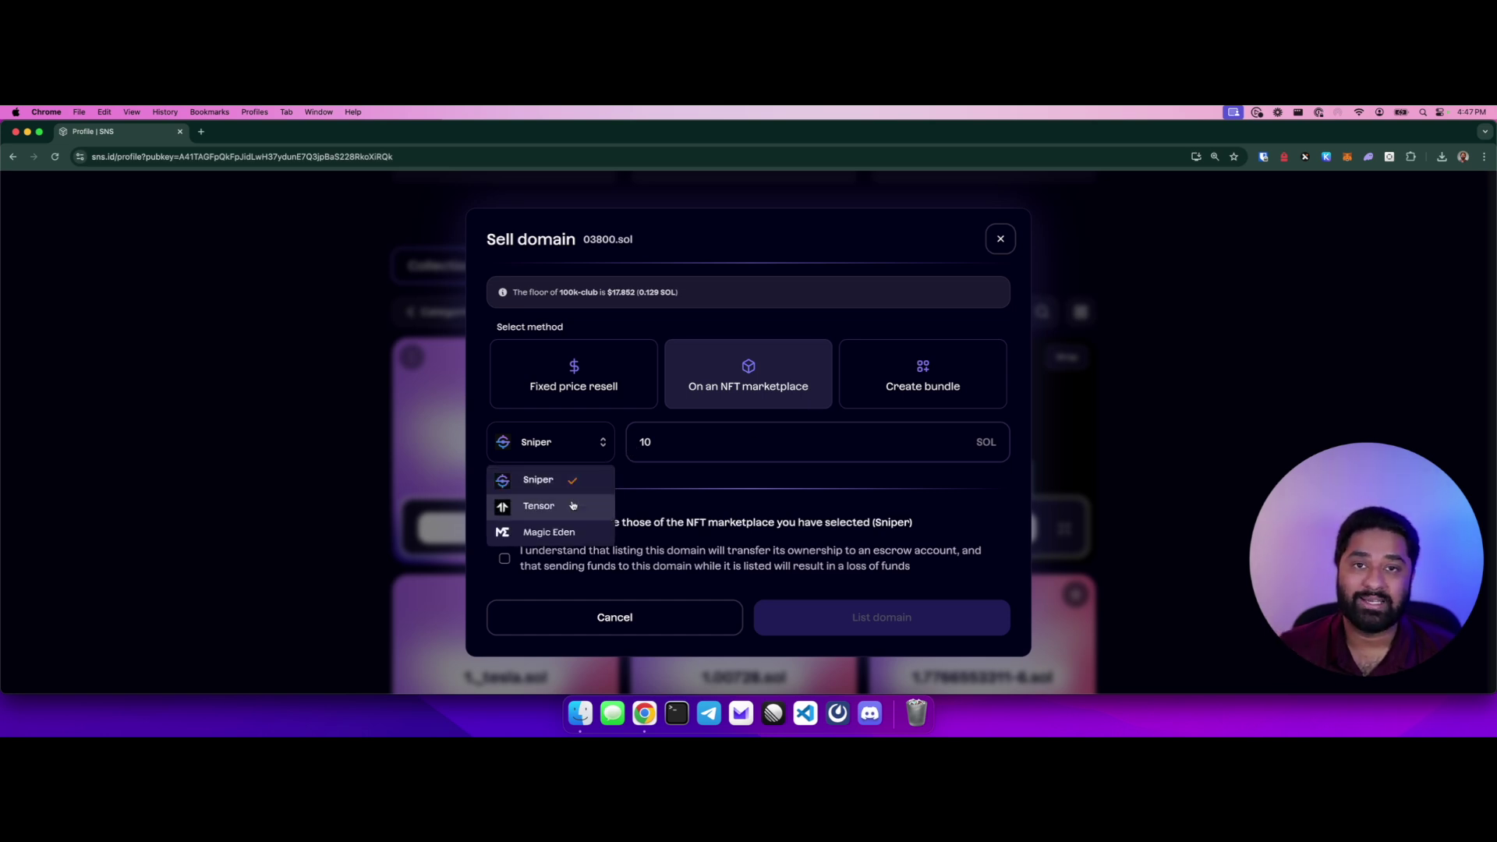
pyautogui.click(754, 441)
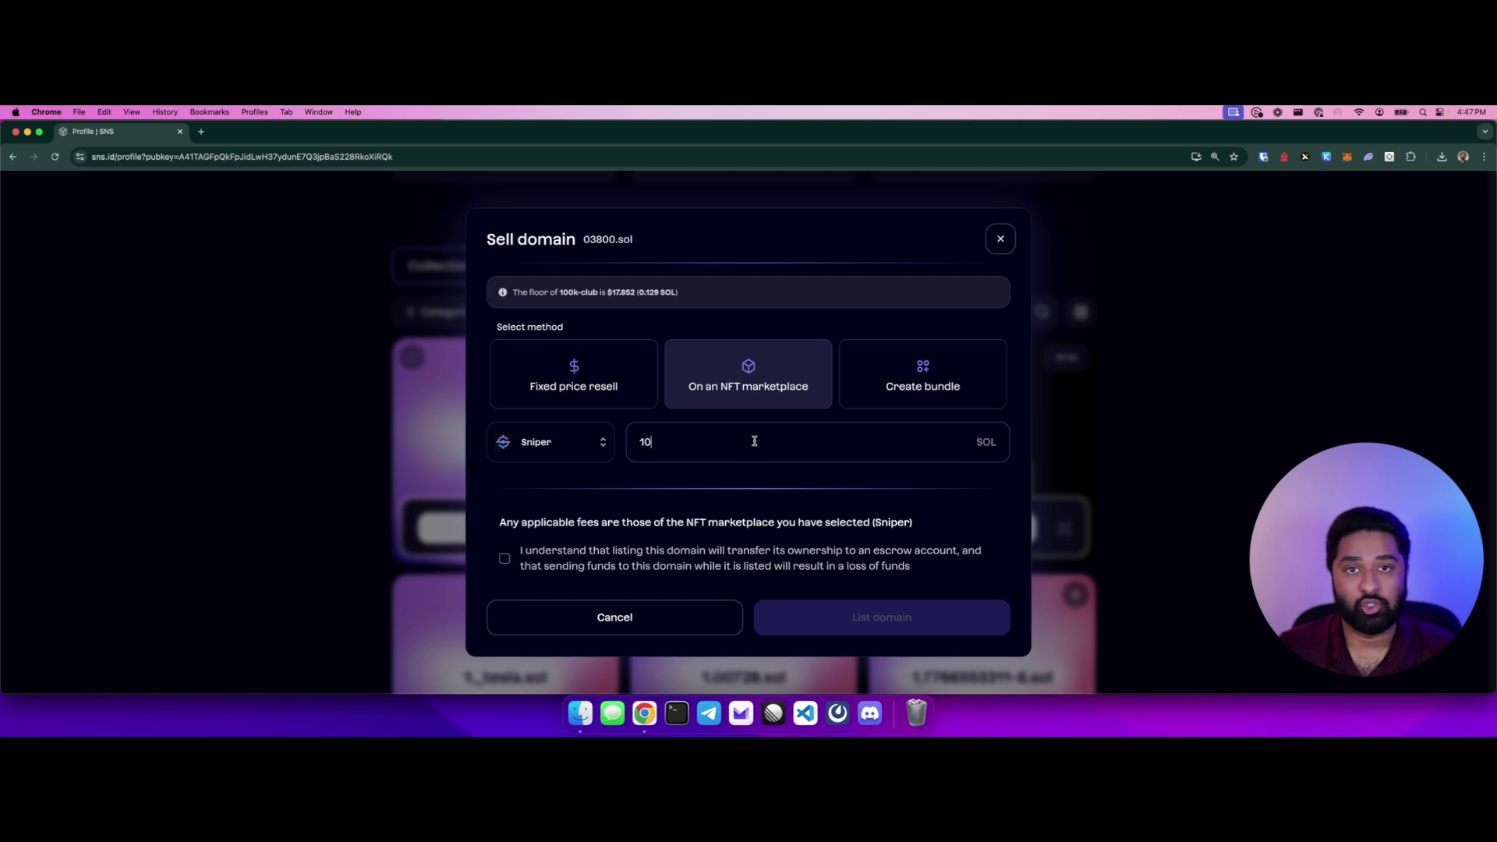
# Start a bundle sale that adds 232nd.sol and 3201.sol to 03800.sol, and open its price for entry.
pyautogui.click(931, 387)
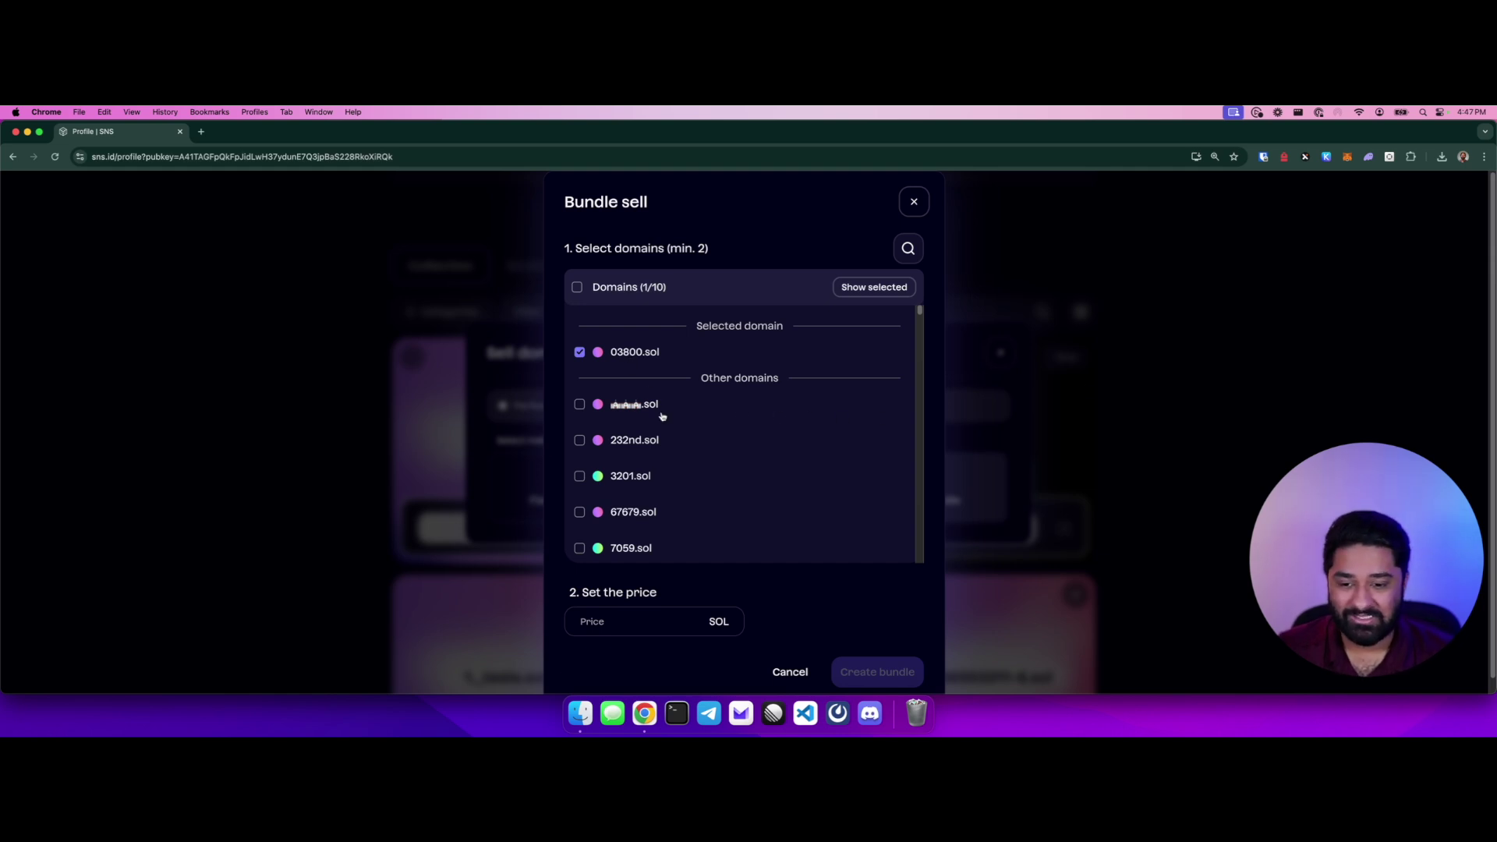
pyautogui.click(649, 441)
pyautogui.click(642, 475)
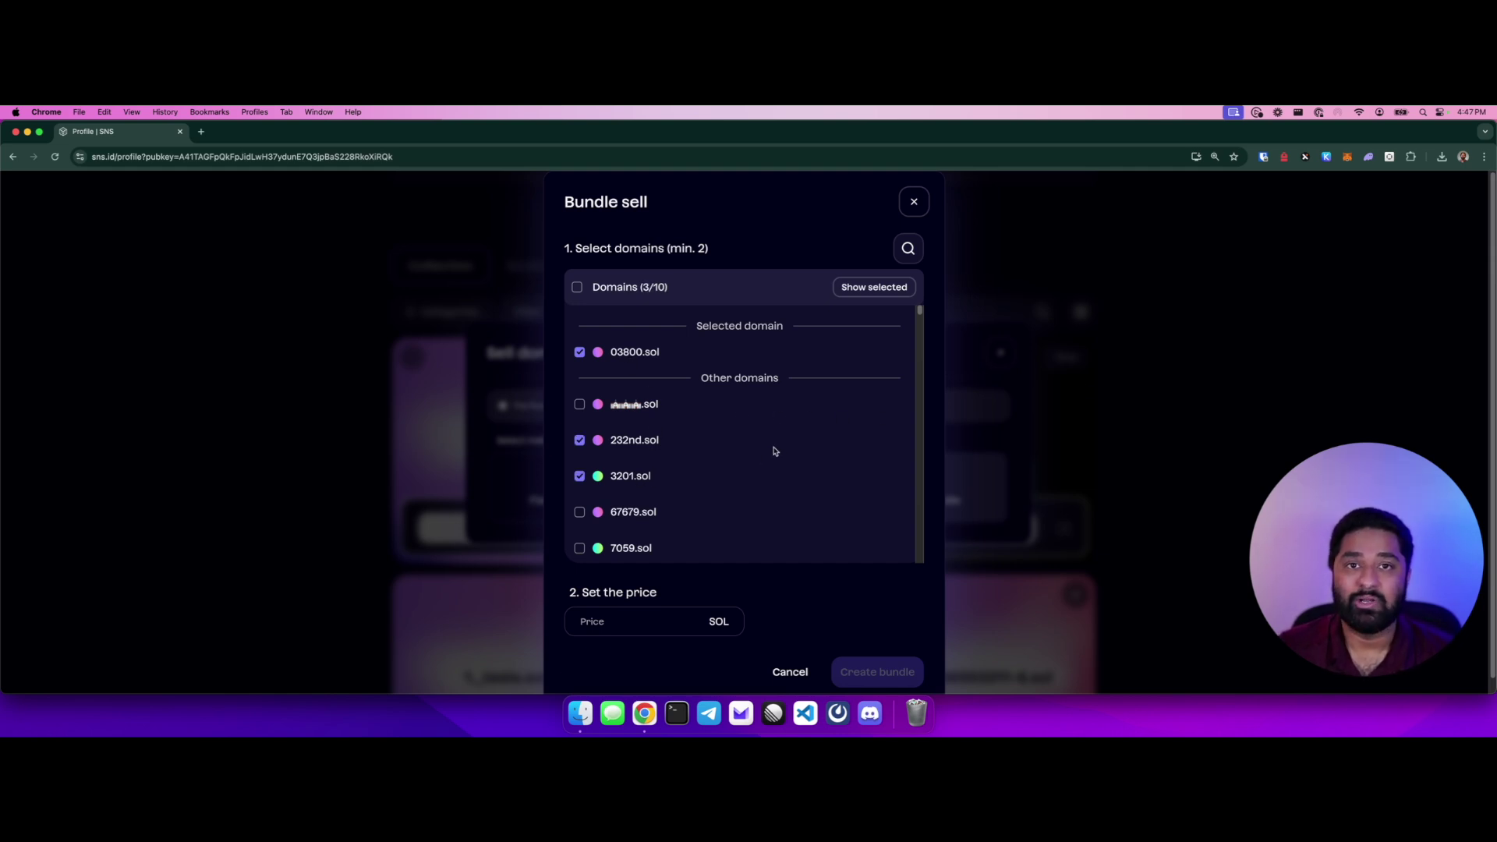
pyautogui.click(646, 621)
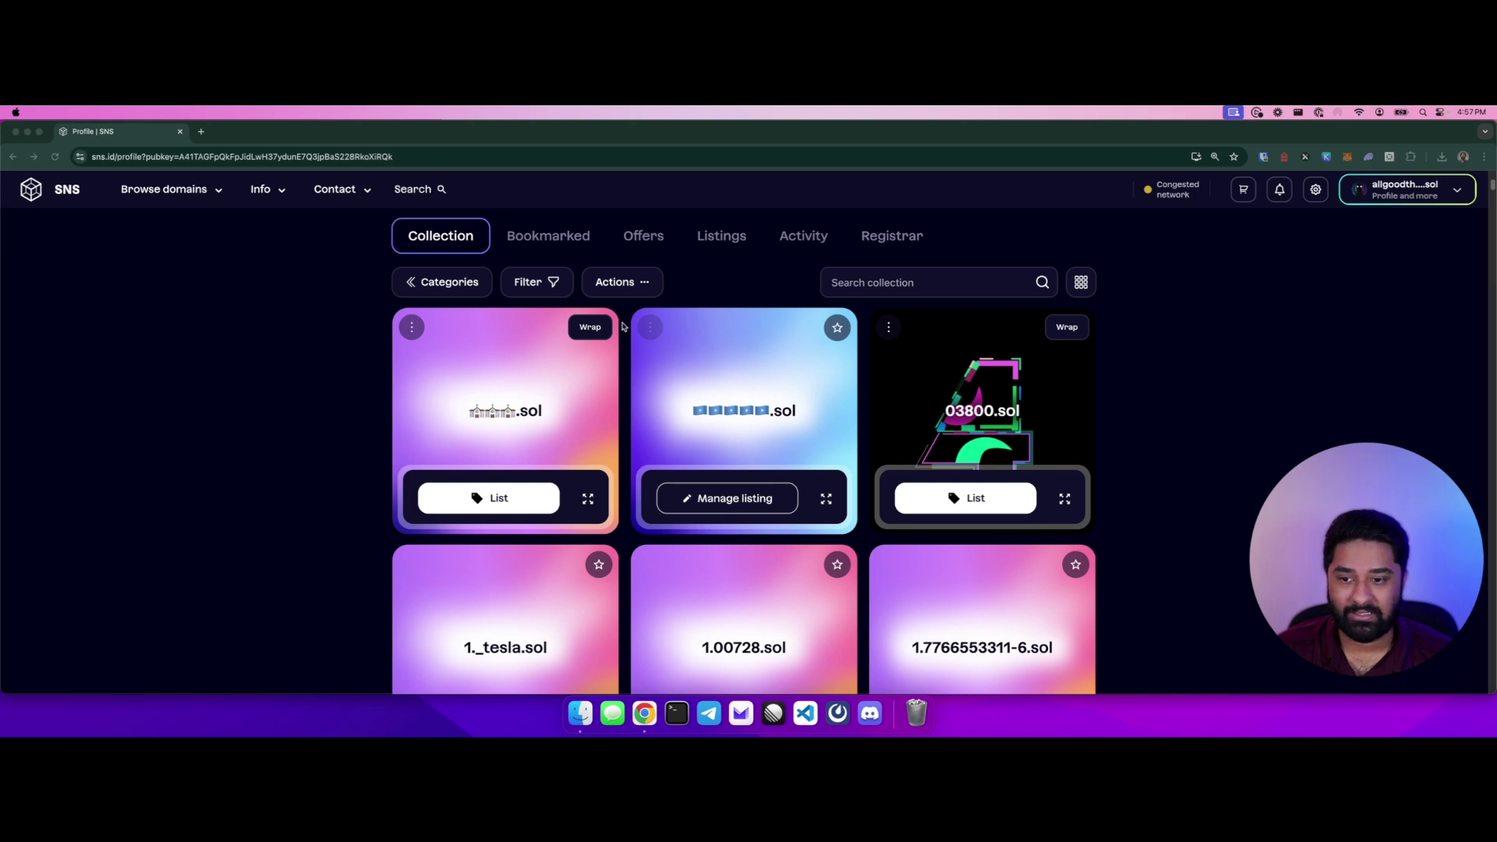
# Open the listed flag-emoji domain's page, inspect its edit listing form, and close the form.
pyautogui.click(788, 437)
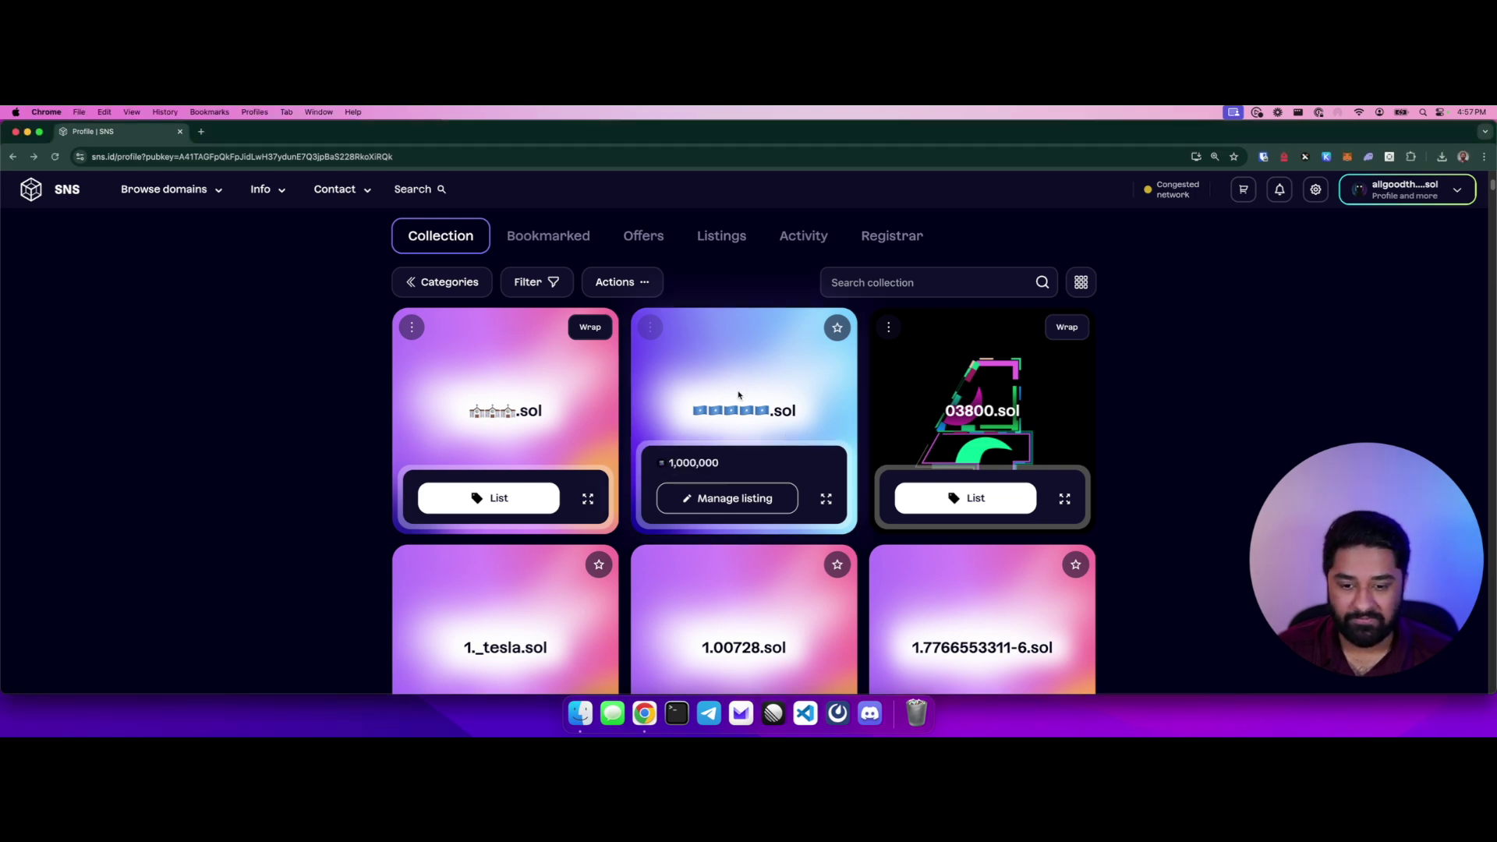
pyautogui.click(770, 498)
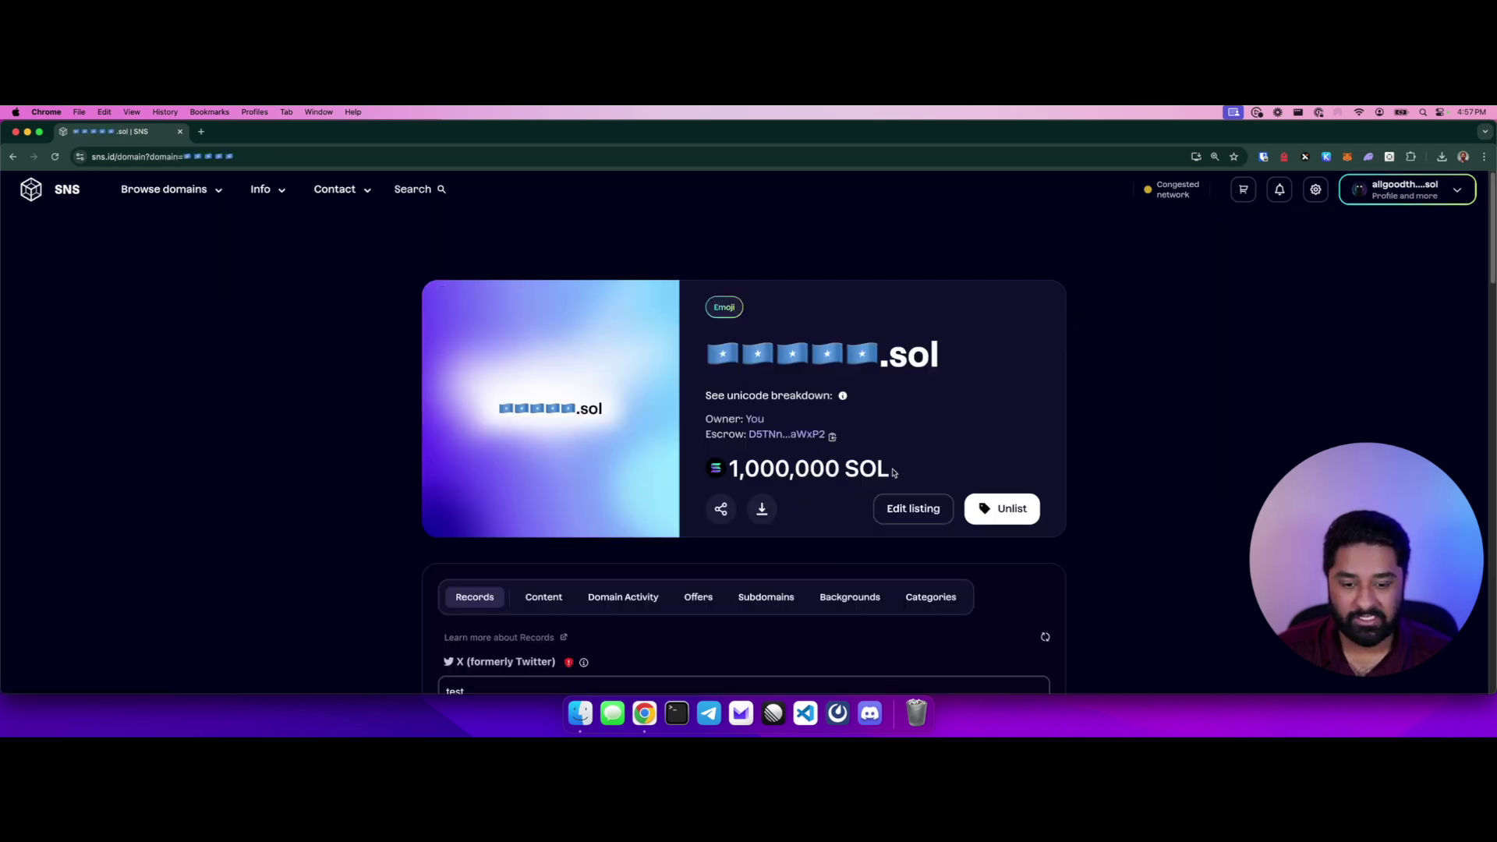
pyautogui.click(898, 511)
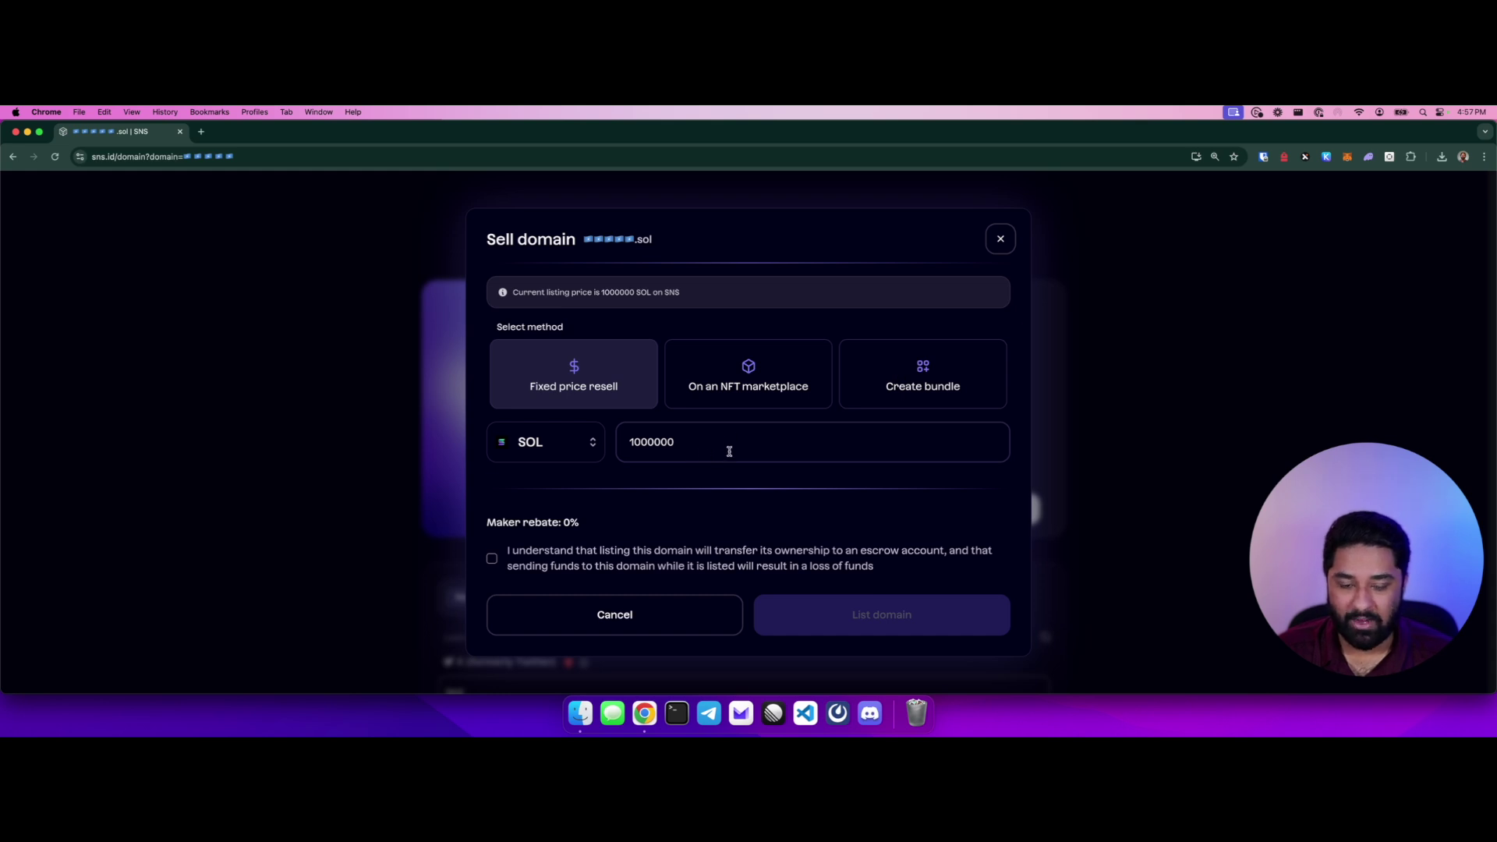
pyautogui.click(1000, 238)
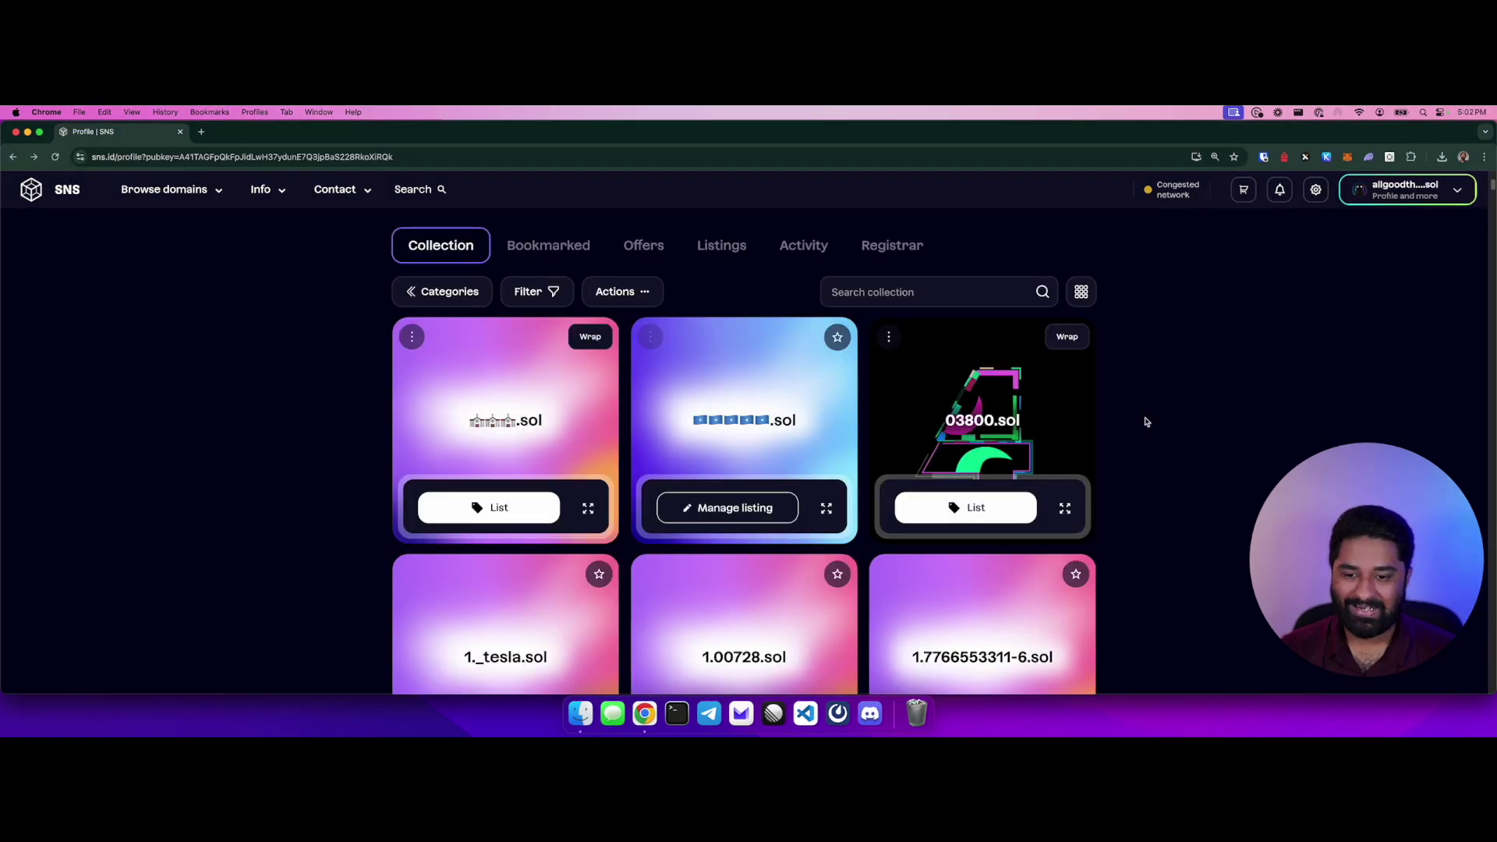
# View the bundle containing 12960.sol, inspect its domain selection and price in the bundle editor, and close it.
pyautogui.scroll(-3, 1145, 422)
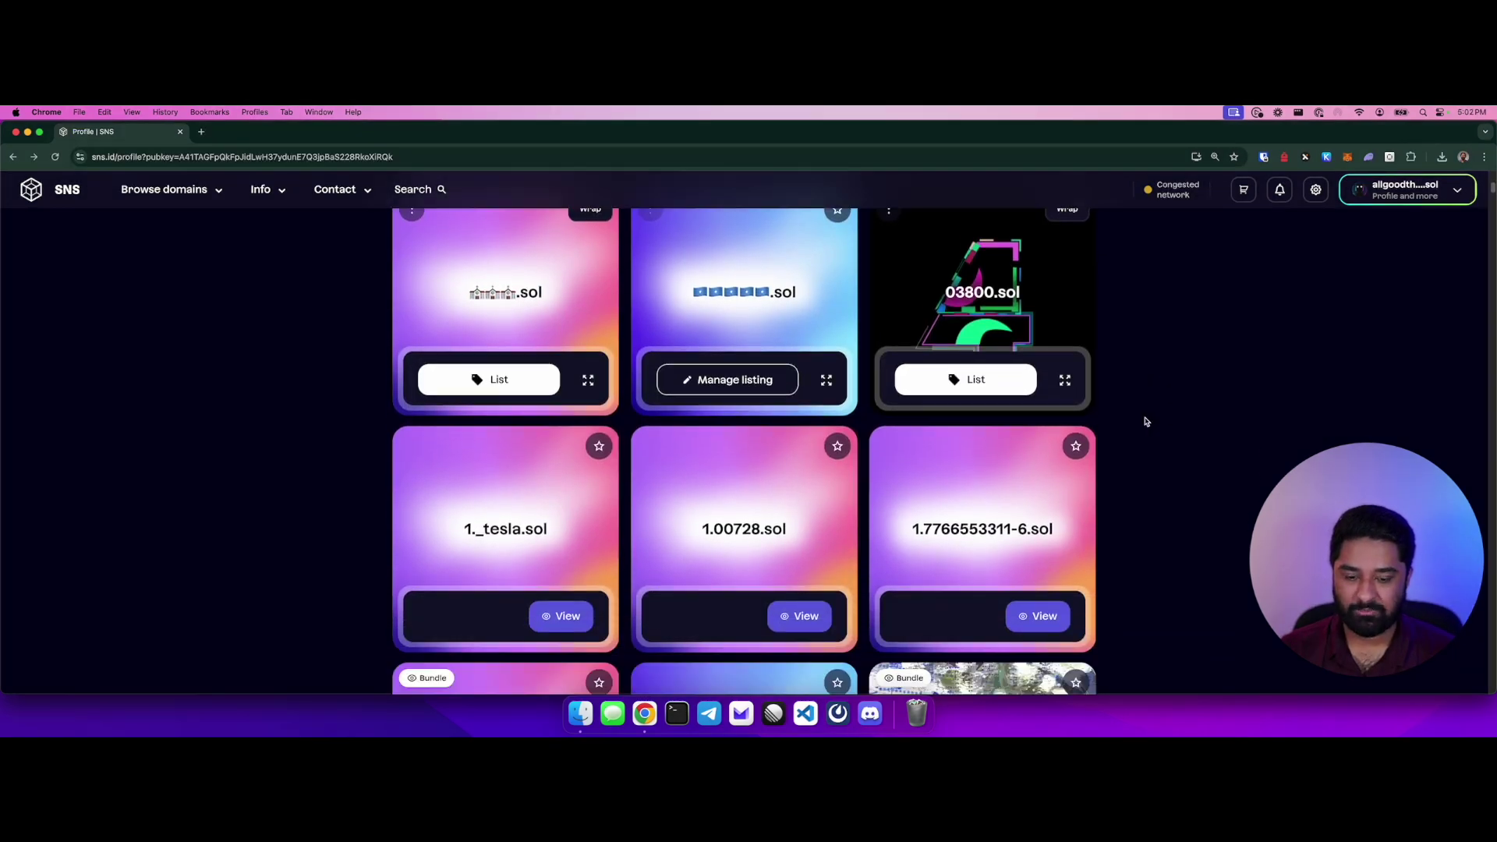
pyautogui.scroll(-3, 1145, 421)
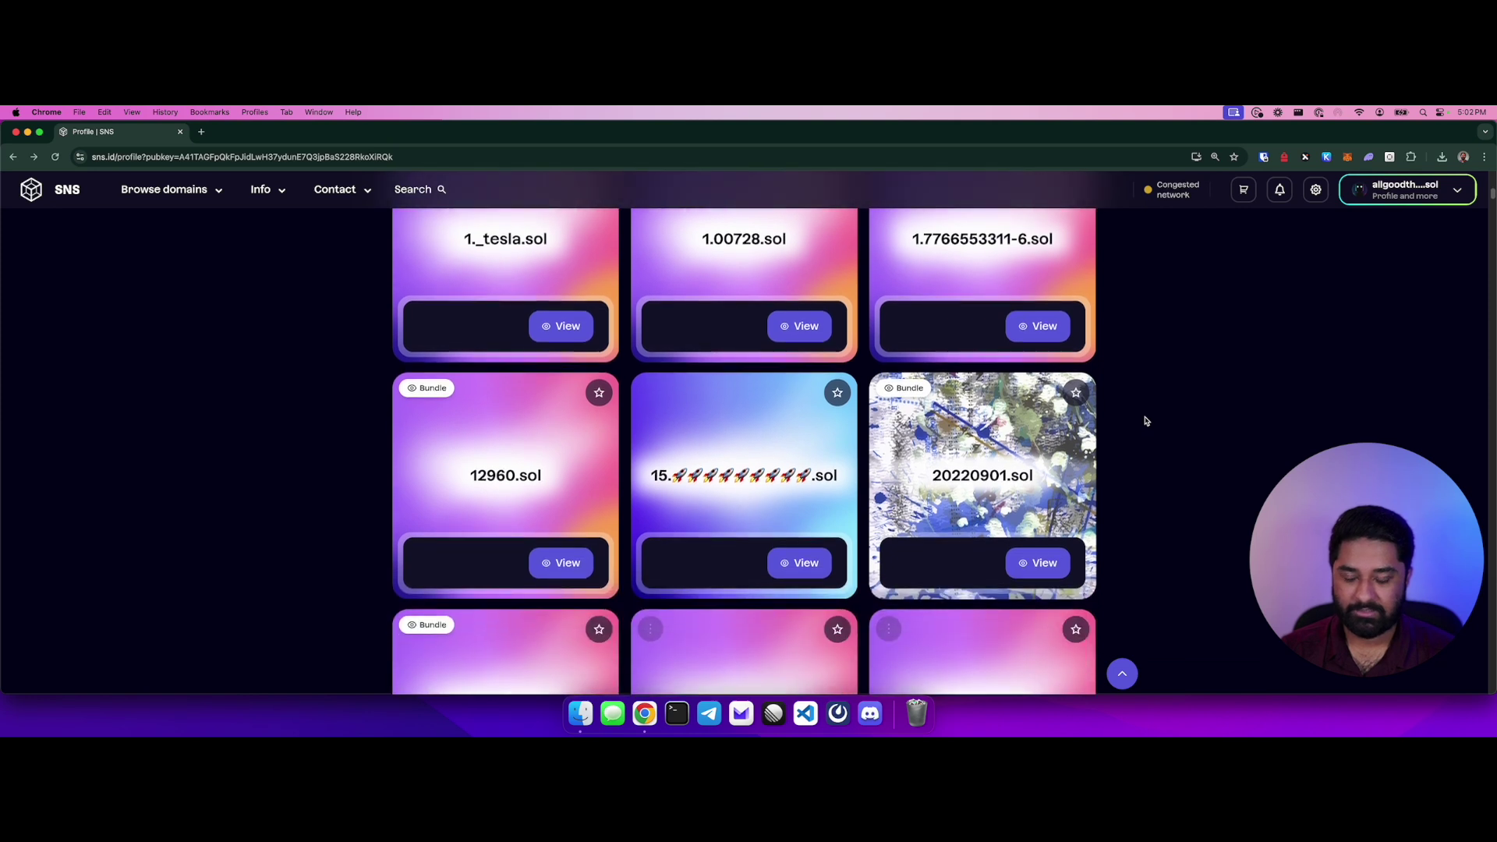
pyautogui.moveTo(438, 373)
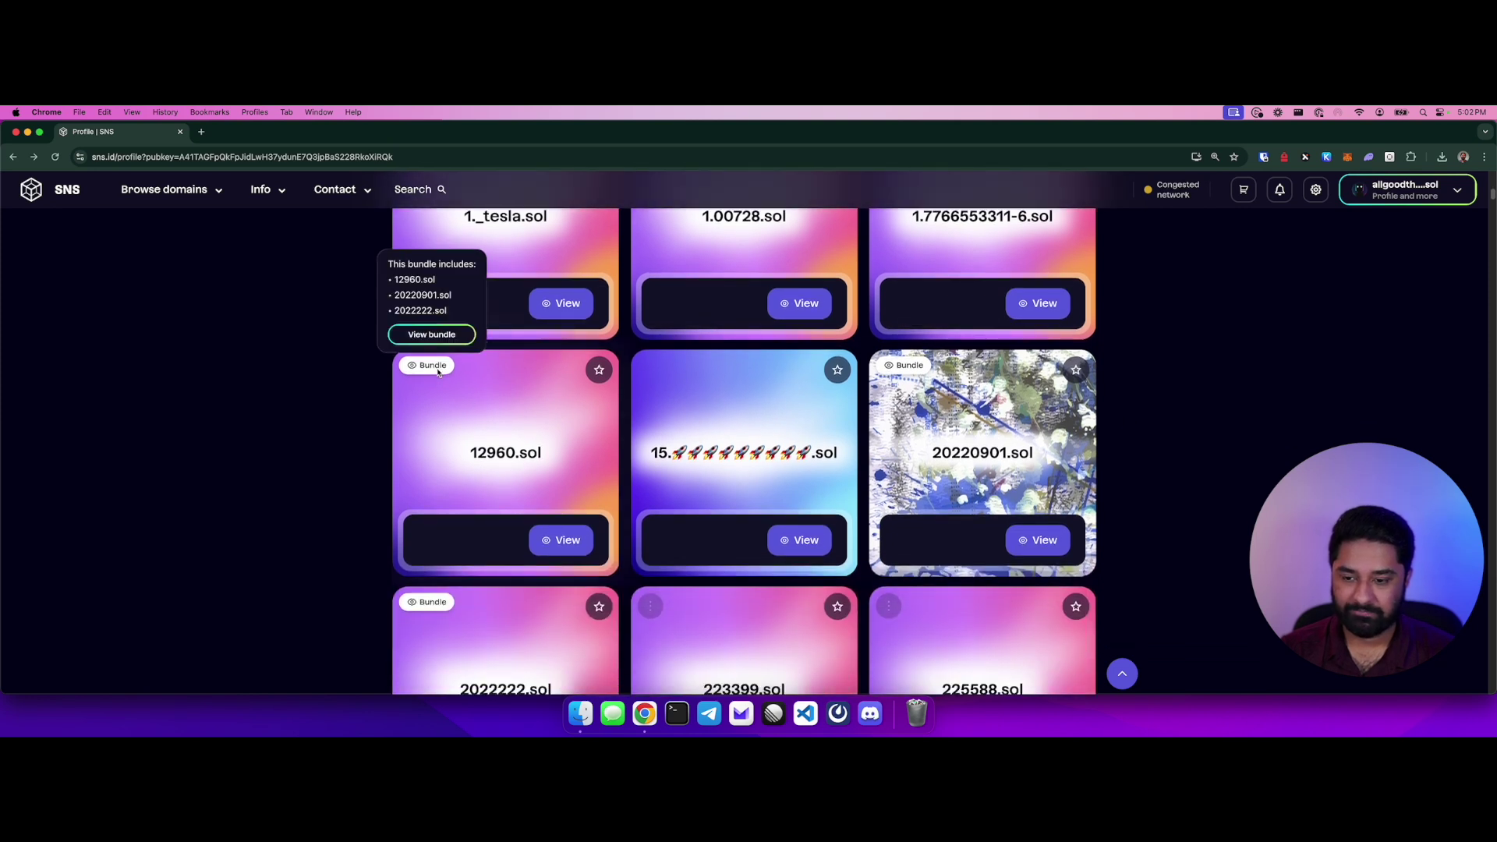
pyautogui.click(432, 335)
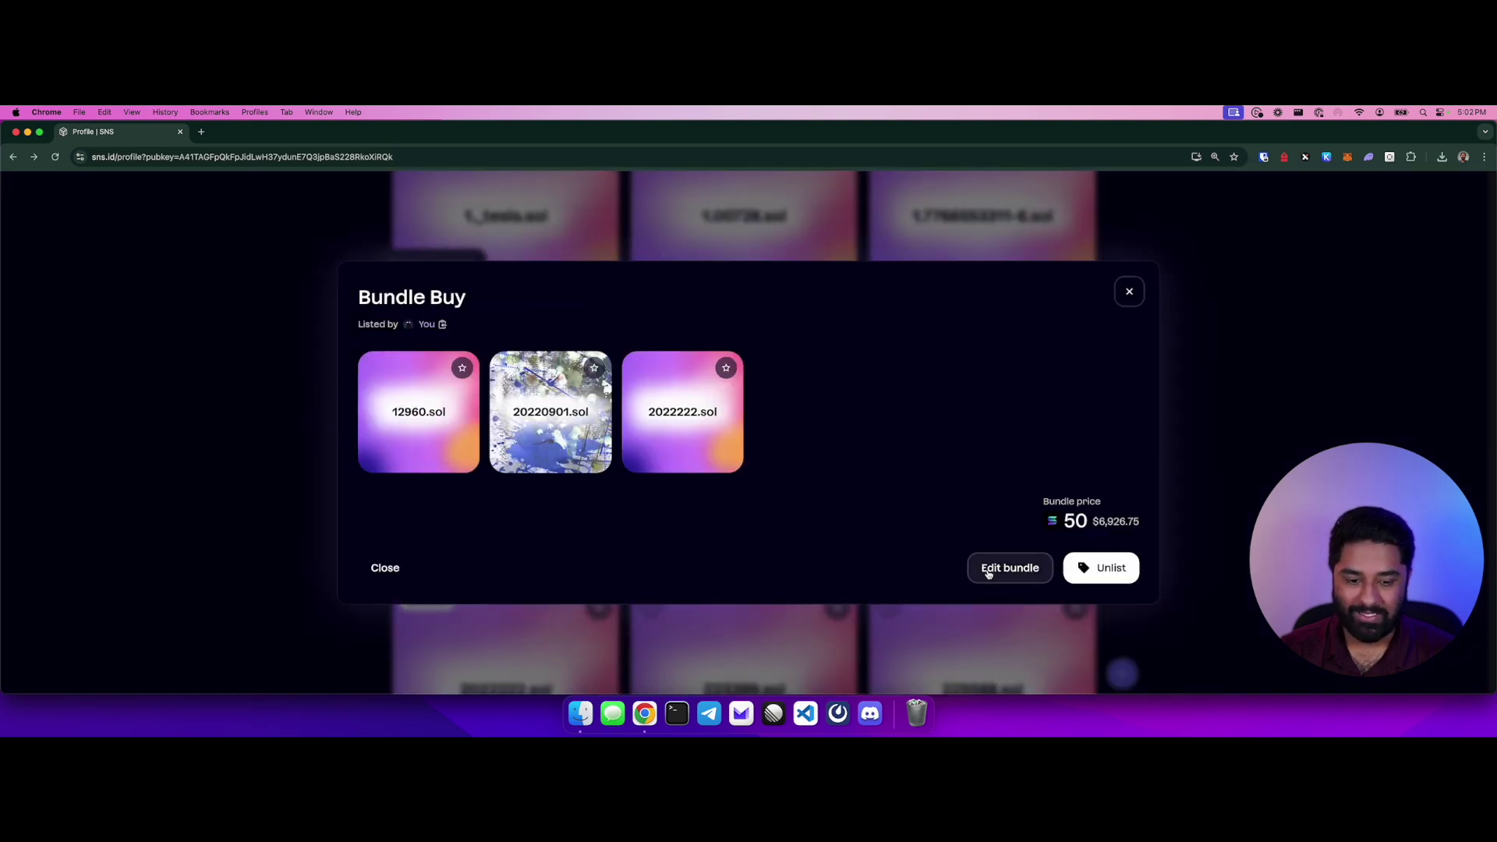
pyautogui.click(999, 573)
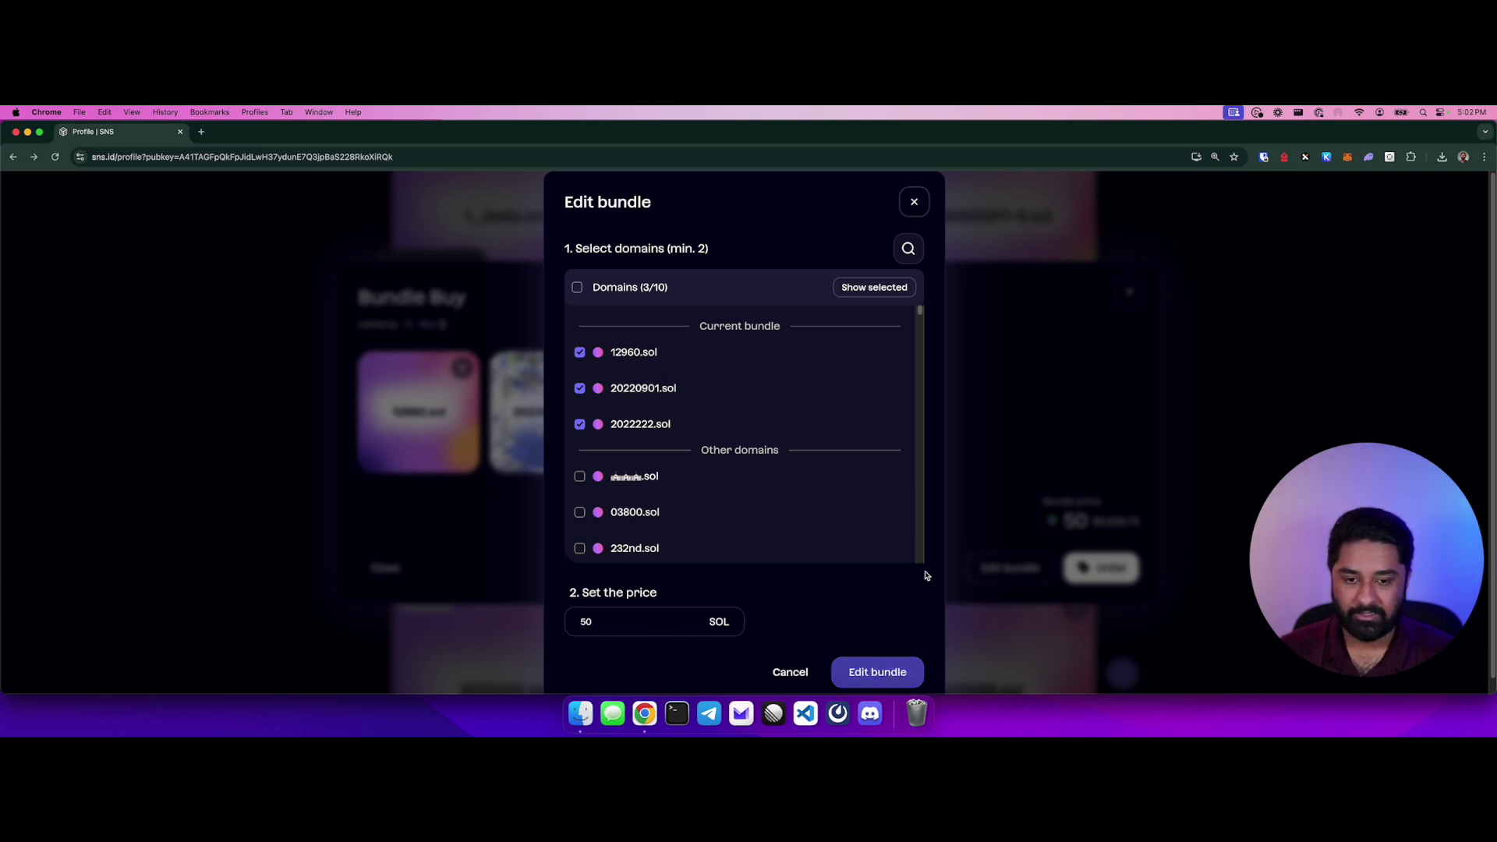
pyautogui.click(913, 206)
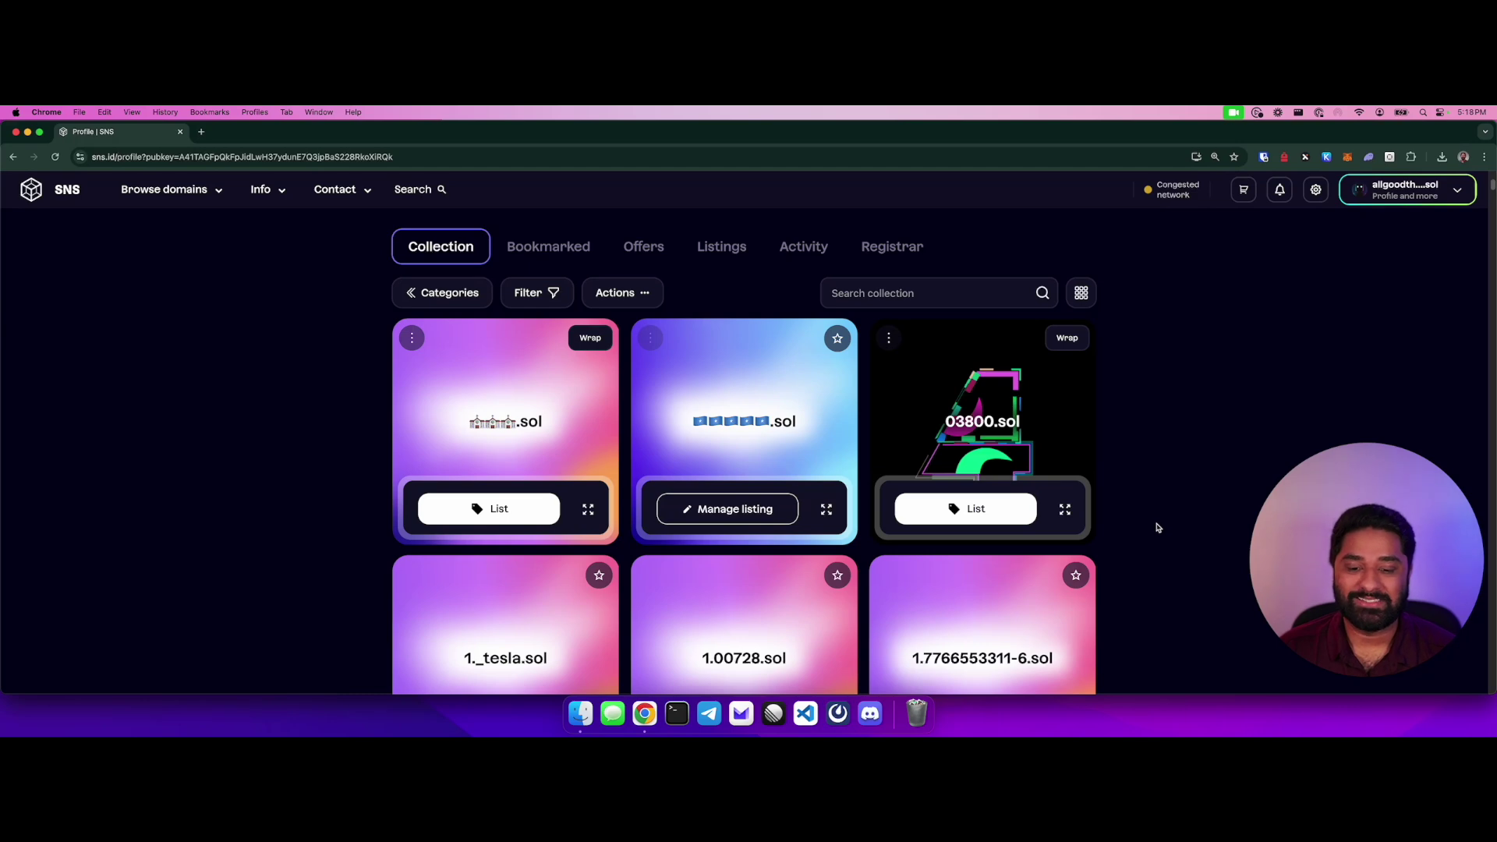
pyautogui.scroll(-1, 1158, 527)
pyautogui.scroll(-5, 1155, 526)
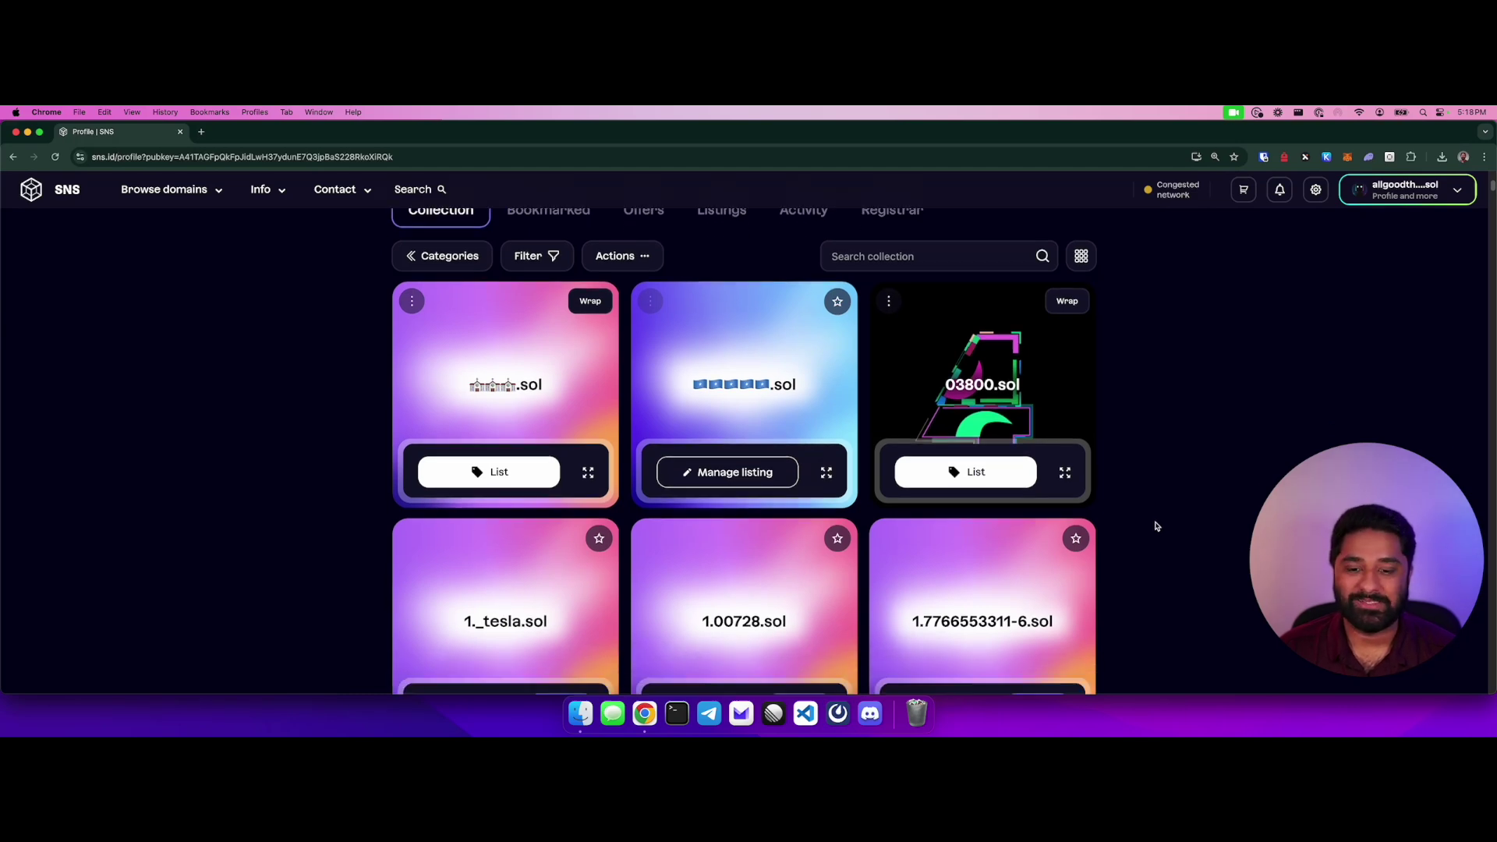
pyautogui.scroll(-2, 1156, 524)
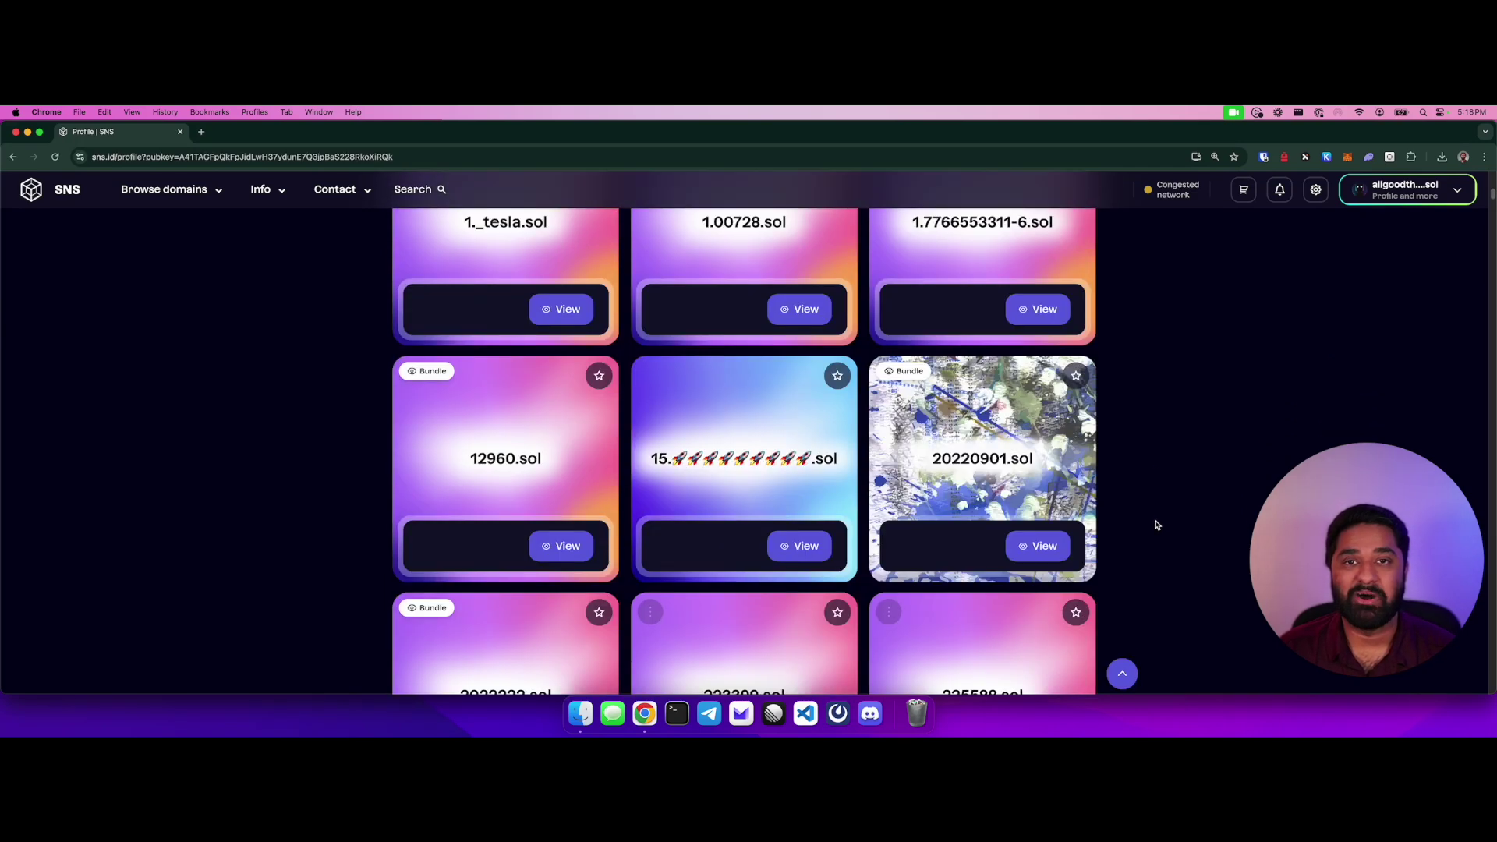
pyautogui.scroll(3, 1156, 525)
pyautogui.scroll(3, 1156, 525)
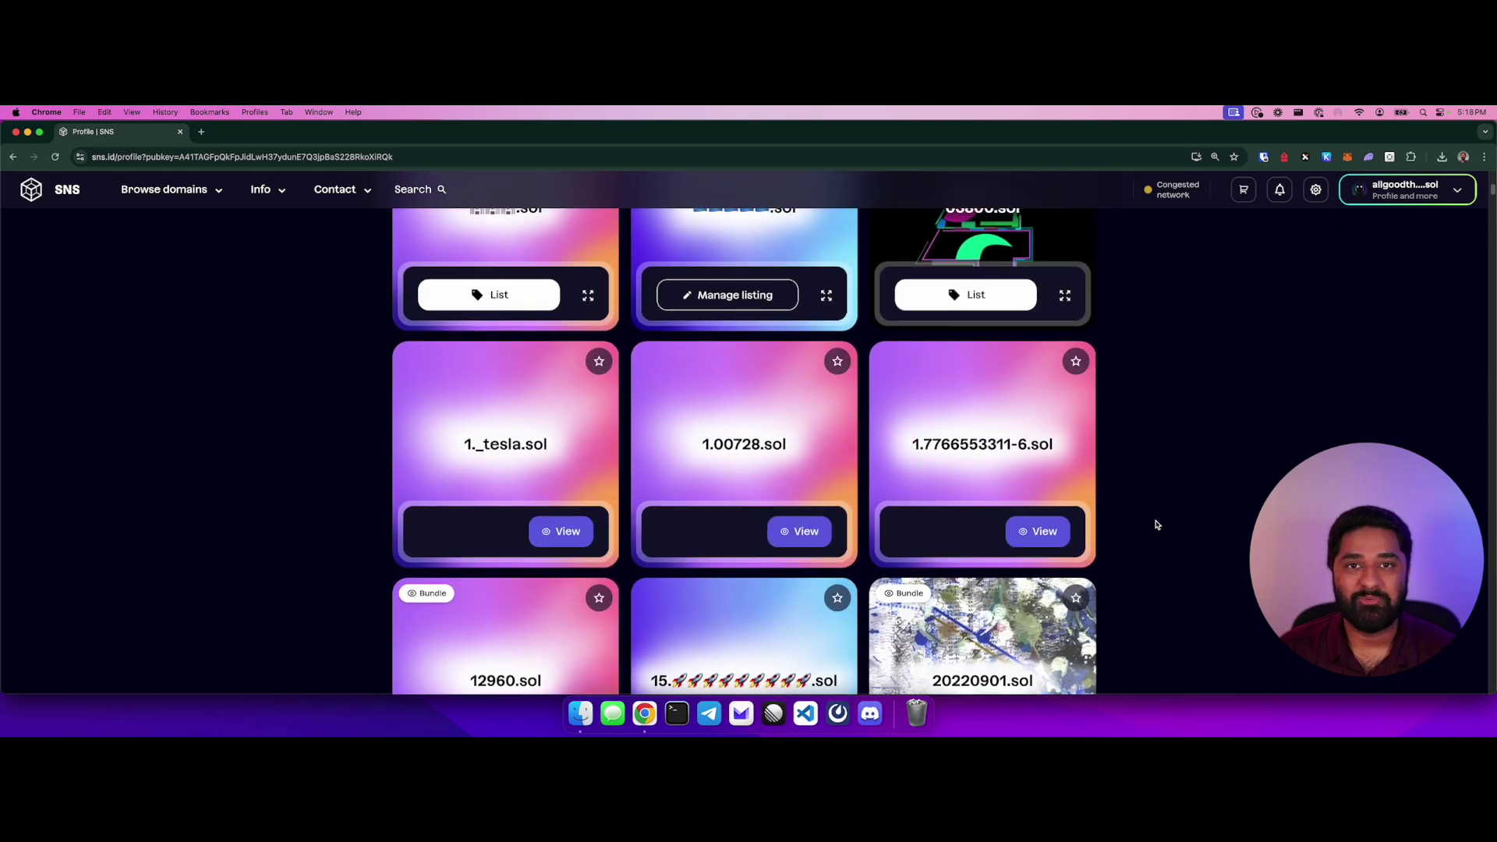
pyautogui.scroll(1, 1156, 525)
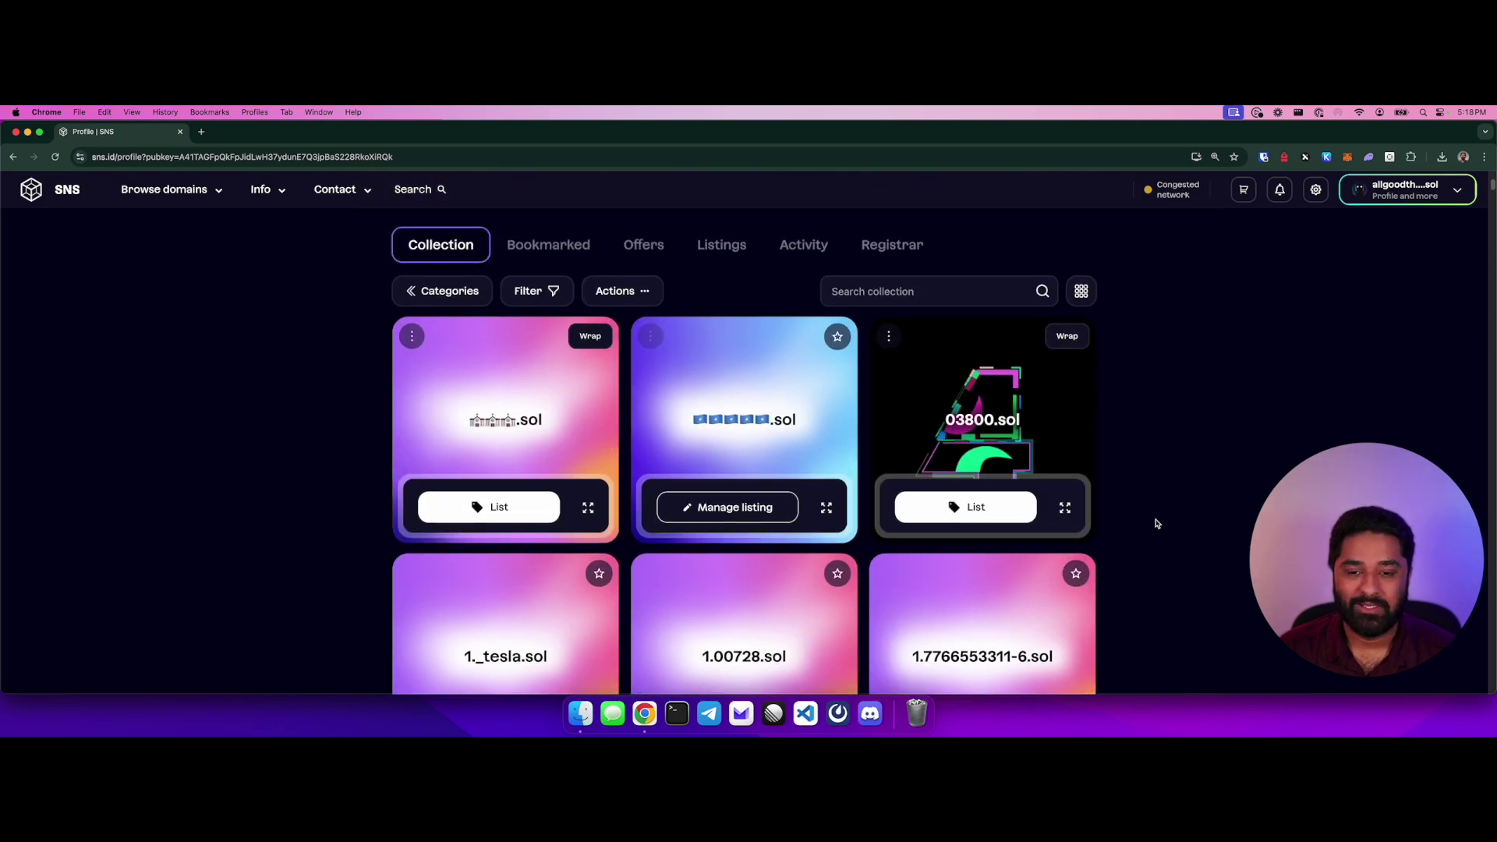
# Show the profile's fixed price listings, inspect the currency and price fields in Bulk Edit, and close it.
pyautogui.click(726, 252)
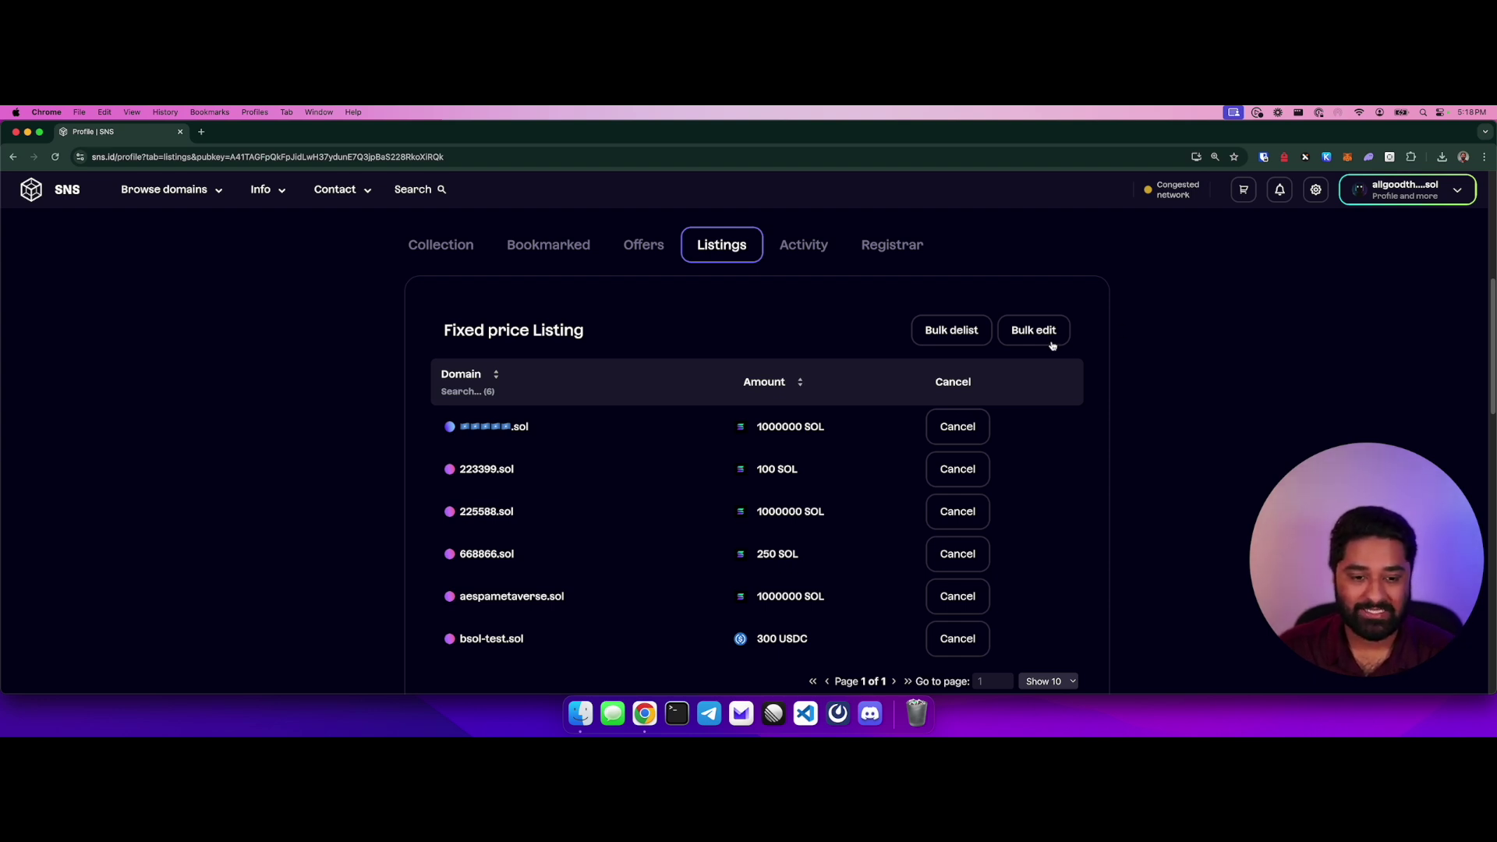
pyautogui.click(1050, 342)
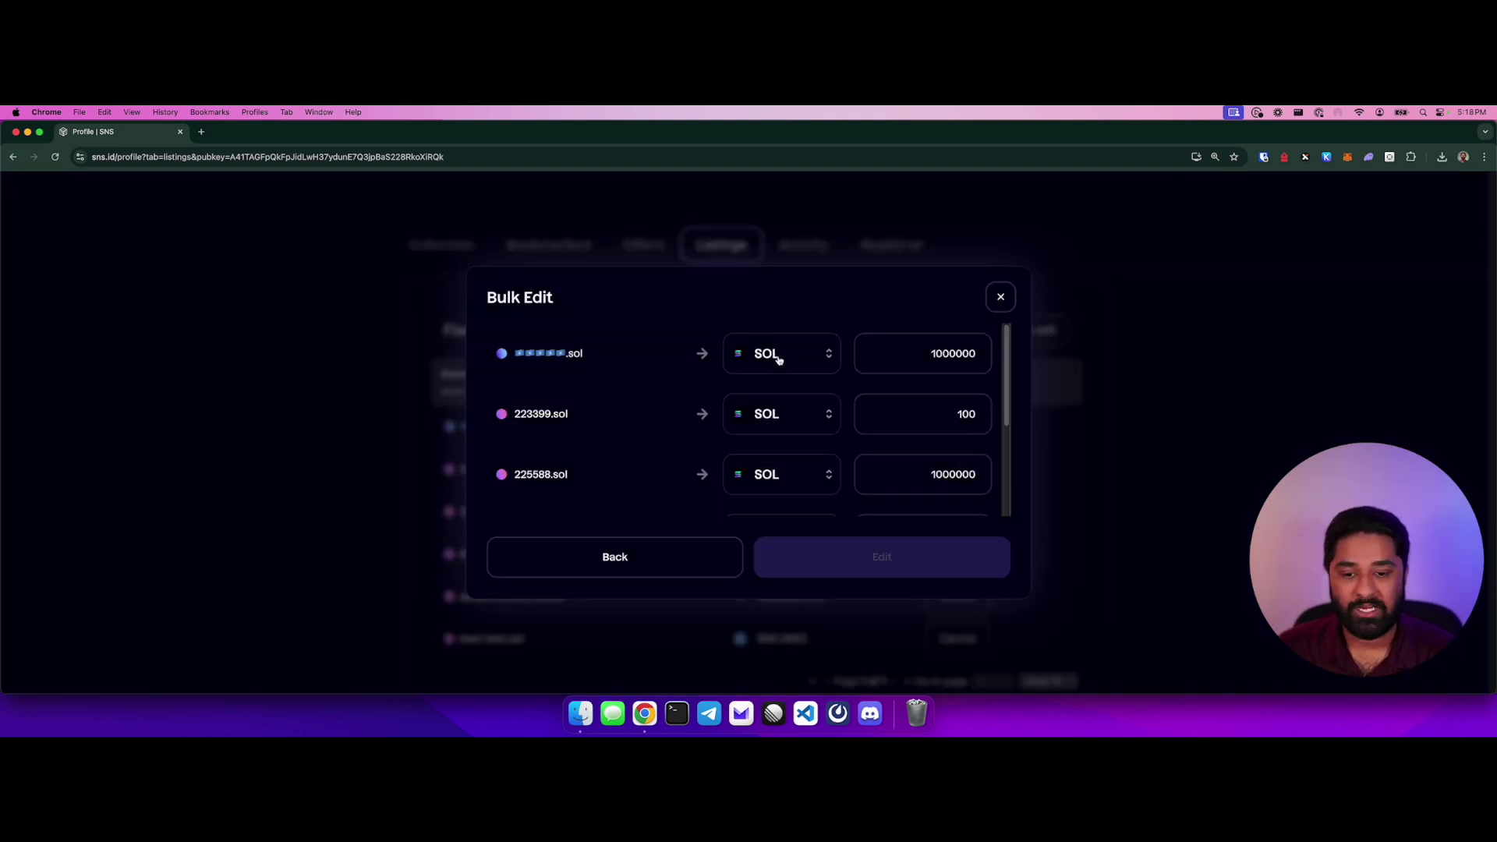
pyautogui.click(795, 359)
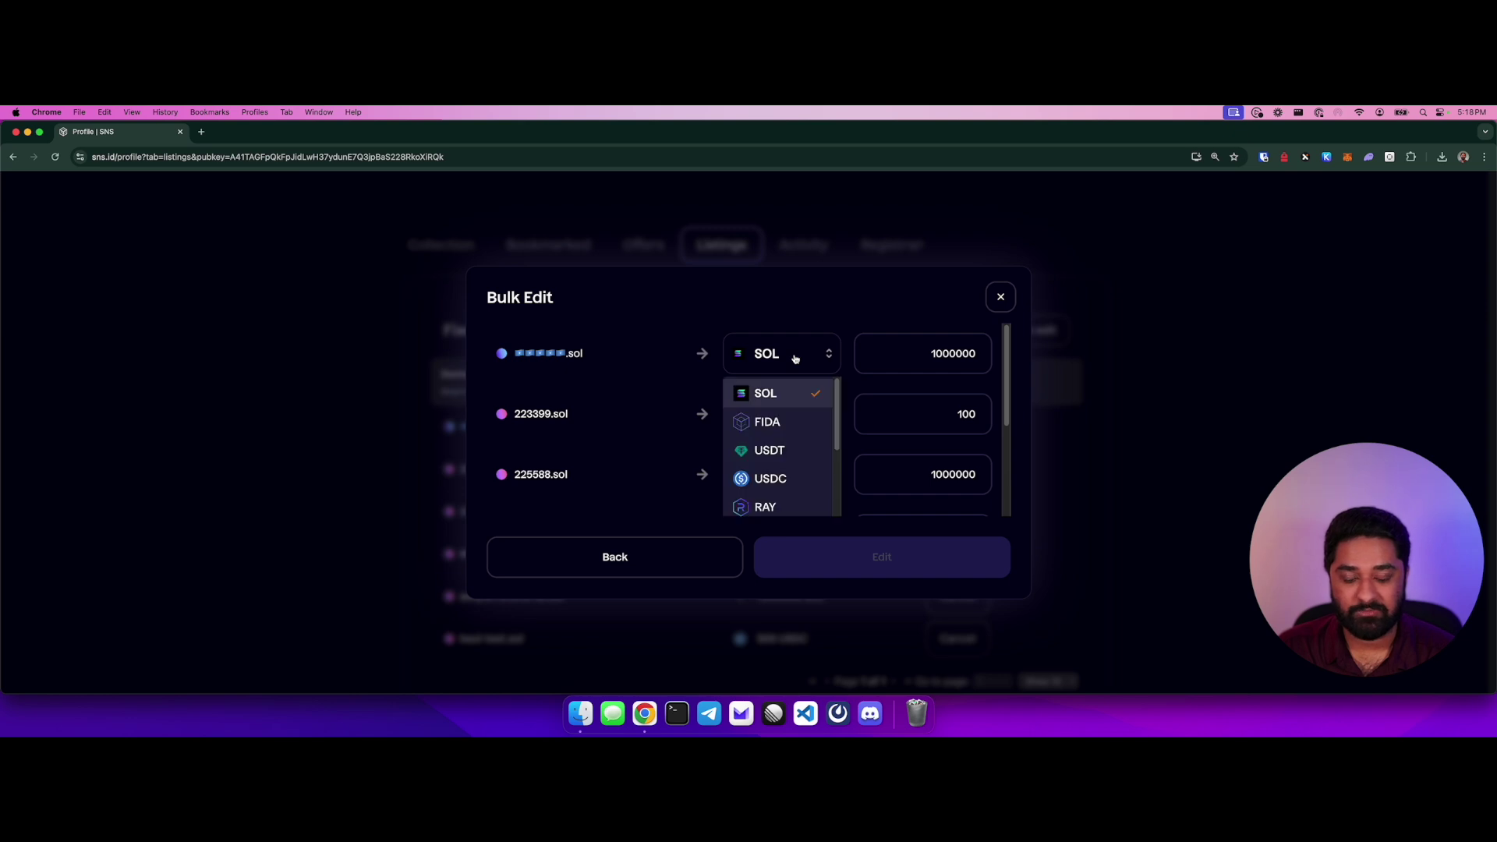
pyautogui.click(796, 358)
pyautogui.click(940, 343)
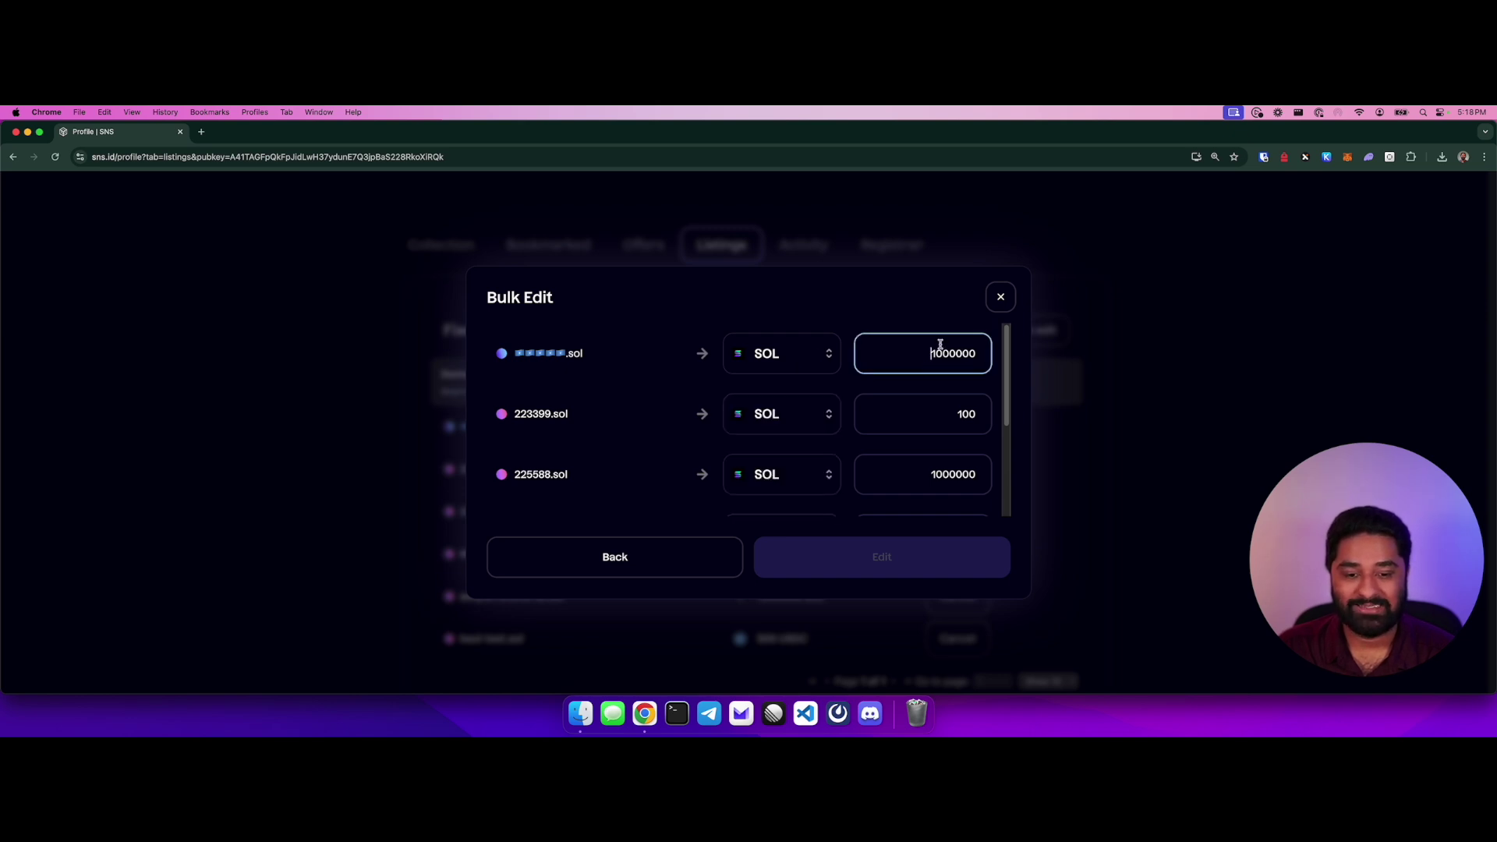
pyautogui.scroll(-5, 686, 421)
pyautogui.scroll(4, 692, 419)
pyautogui.scroll(2, 692, 418)
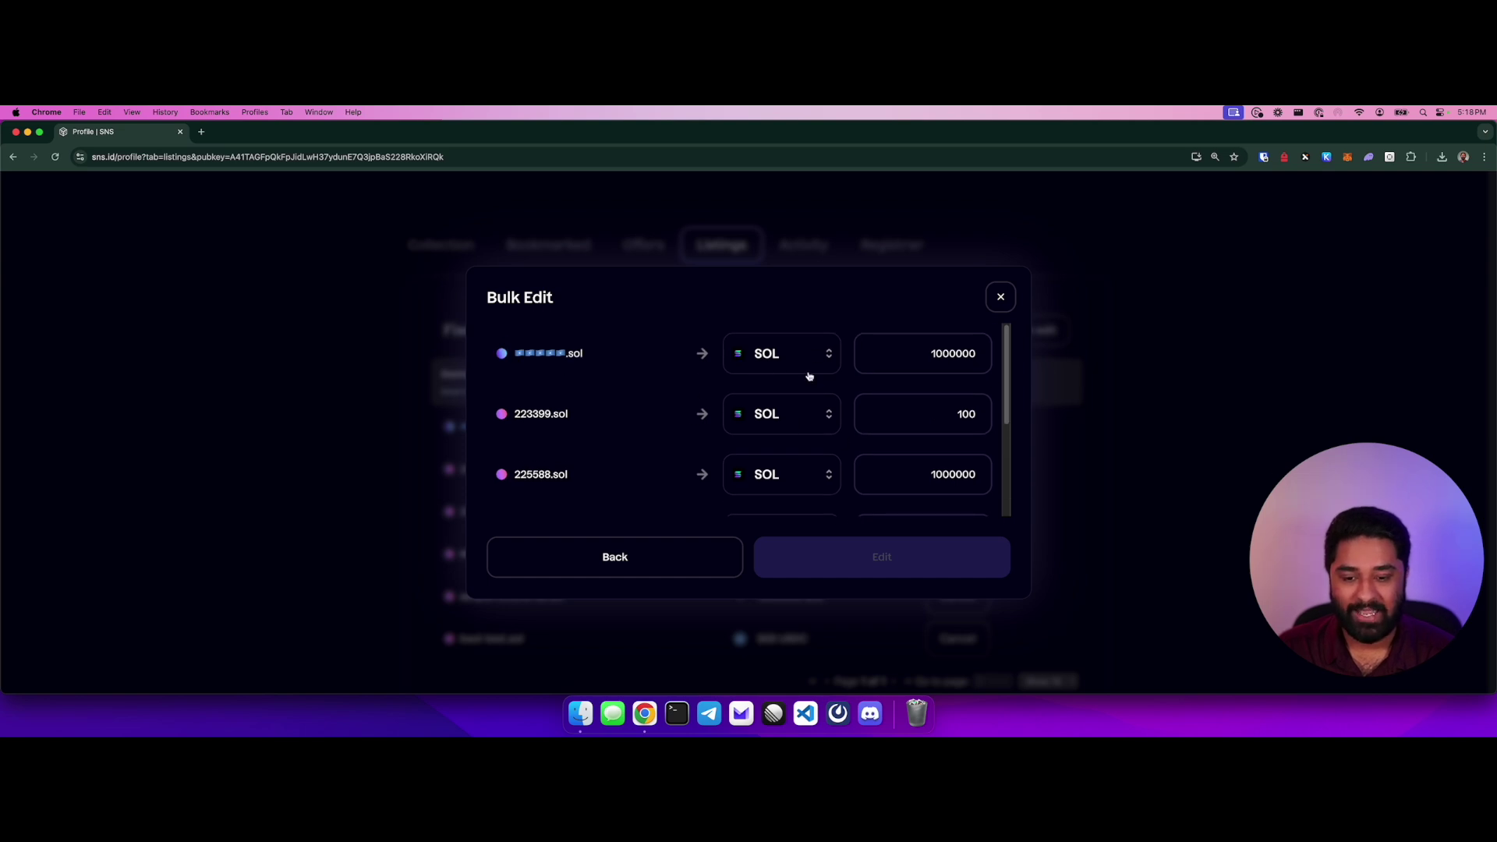
pyautogui.click(1004, 296)
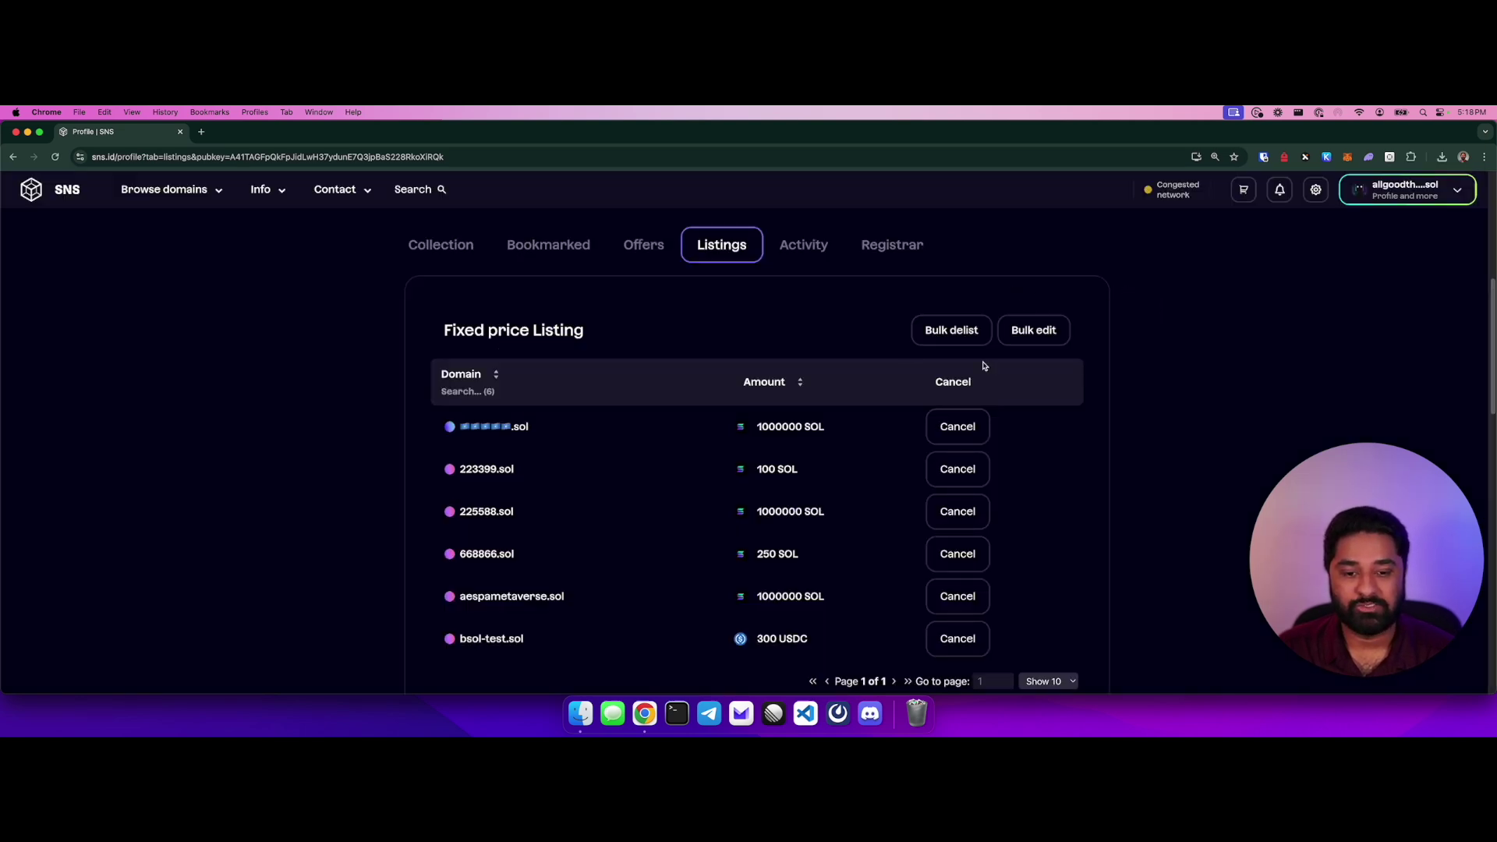
# Mark the flag-emoji domain, 223399.sol and 225588.sol for bulk delisting, and close the dialog without delisting them.
pyautogui.click(950, 331)
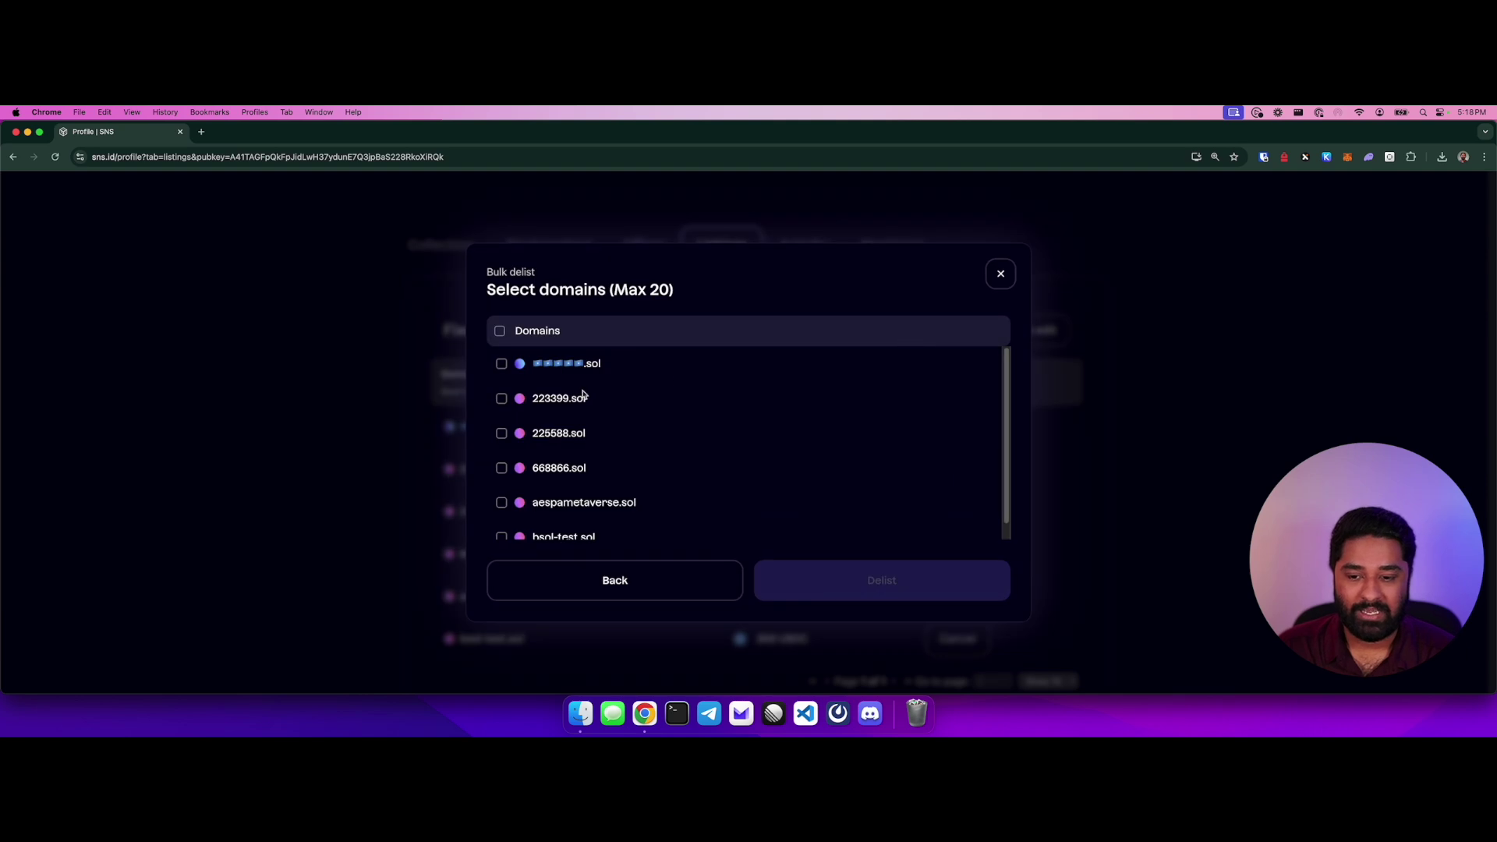
pyautogui.click(557, 365)
pyautogui.click(570, 400)
pyautogui.click(574, 434)
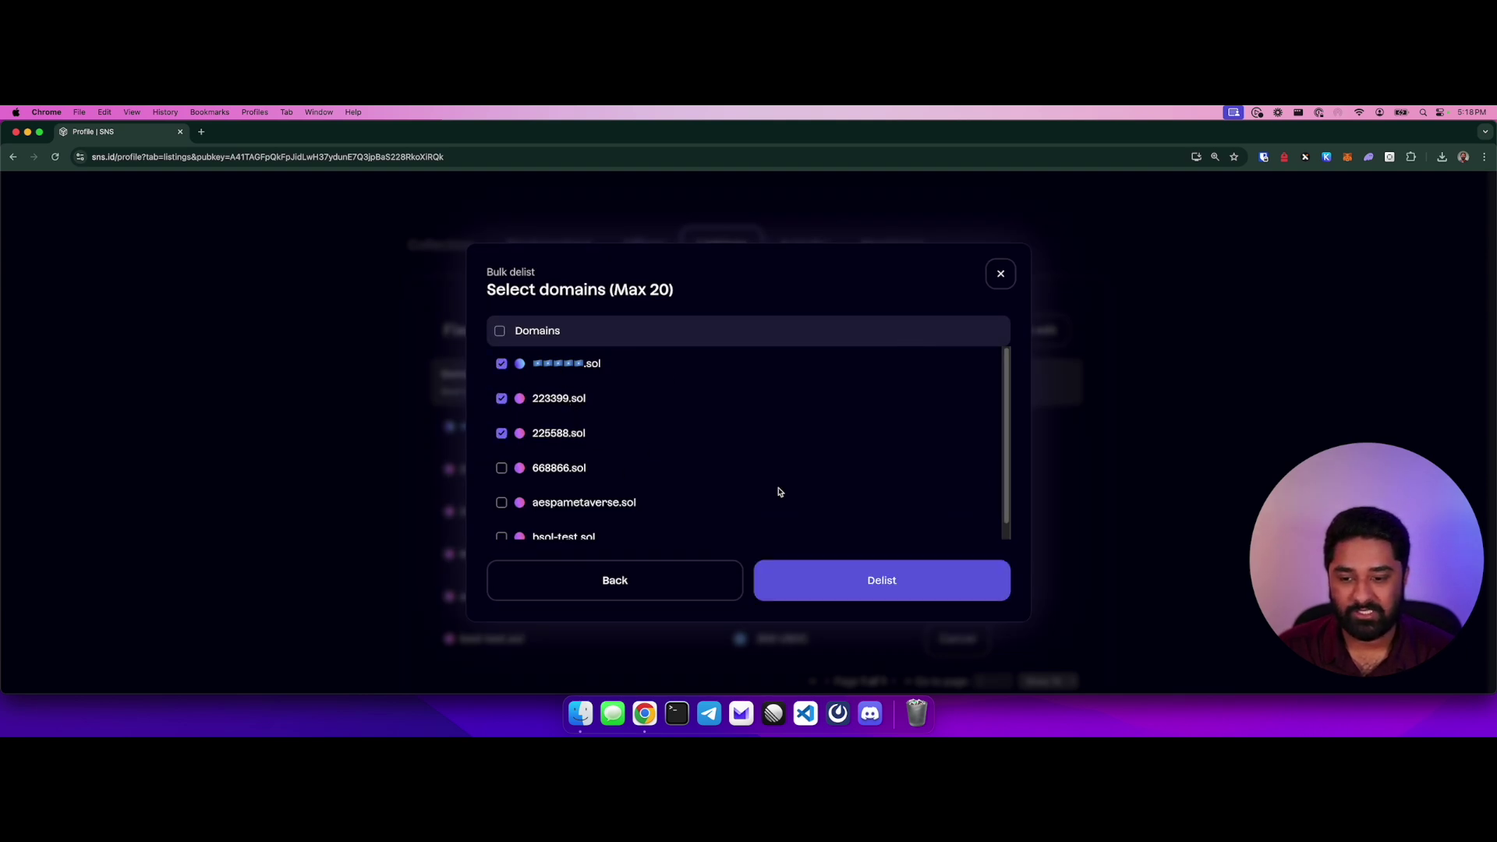
pyautogui.click(999, 275)
# Review the profile's NFT and bundle listings, inspect the 700th.sol bundle's edit form, and close it.
pyautogui.scroll(-5, 1103, 360)
pyautogui.scroll(-4, 1099, 364)
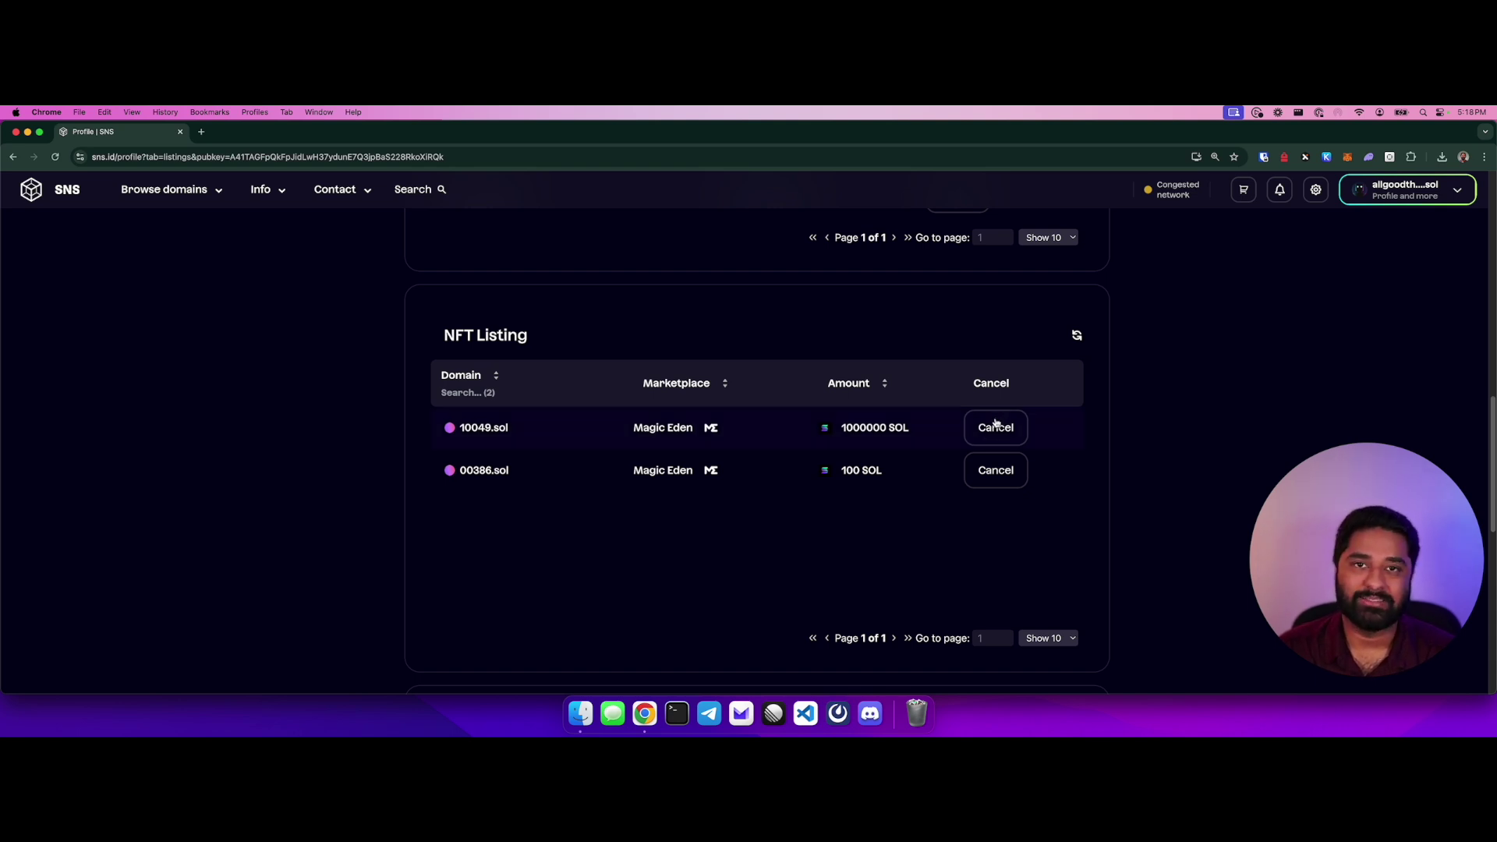
pyautogui.scroll(-4, 1088, 458)
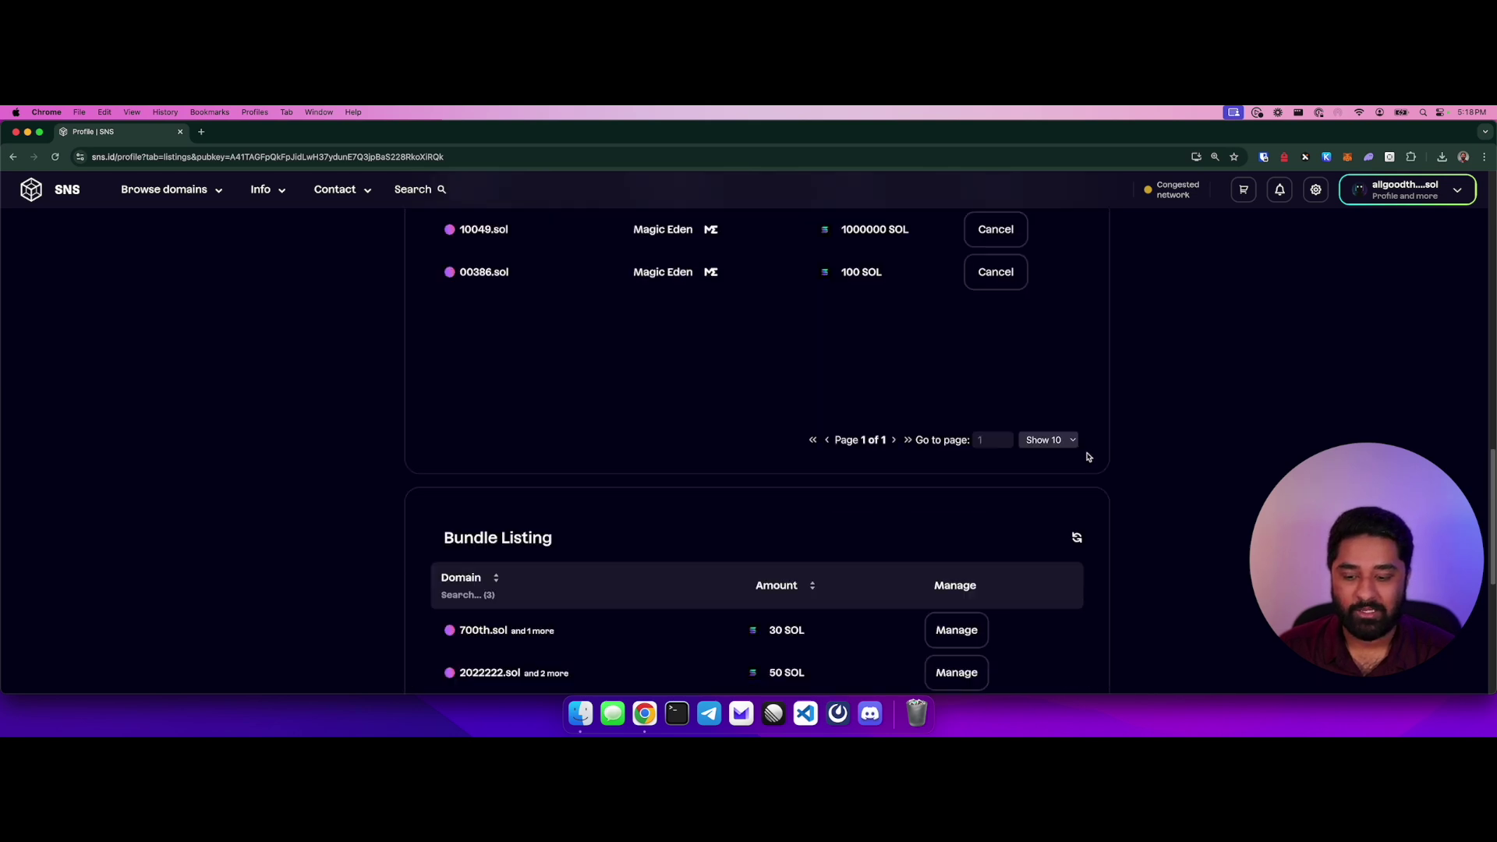
pyautogui.scroll(-2, 1088, 458)
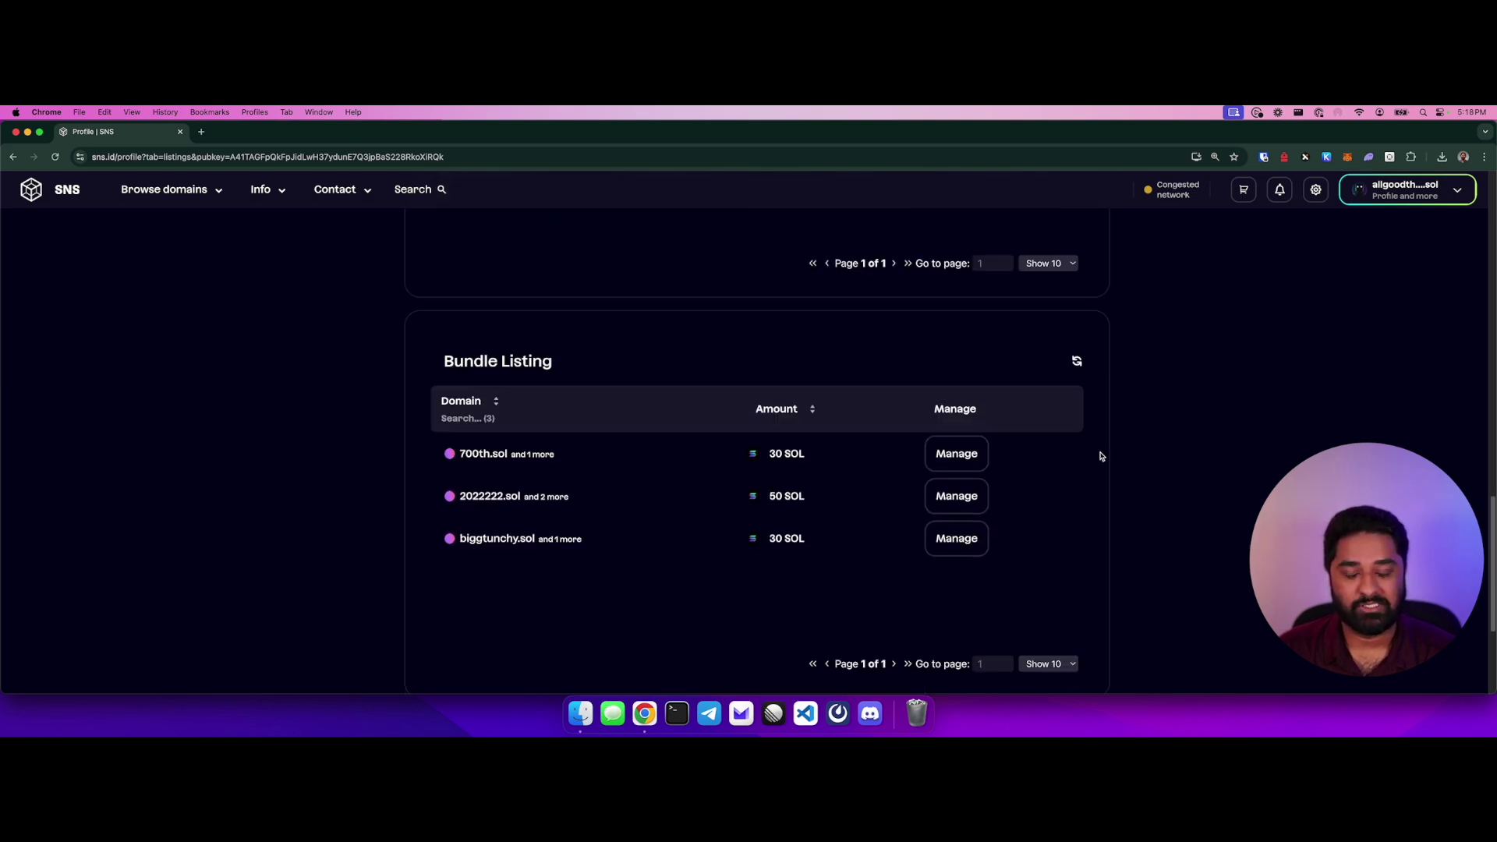
pyautogui.click(984, 459)
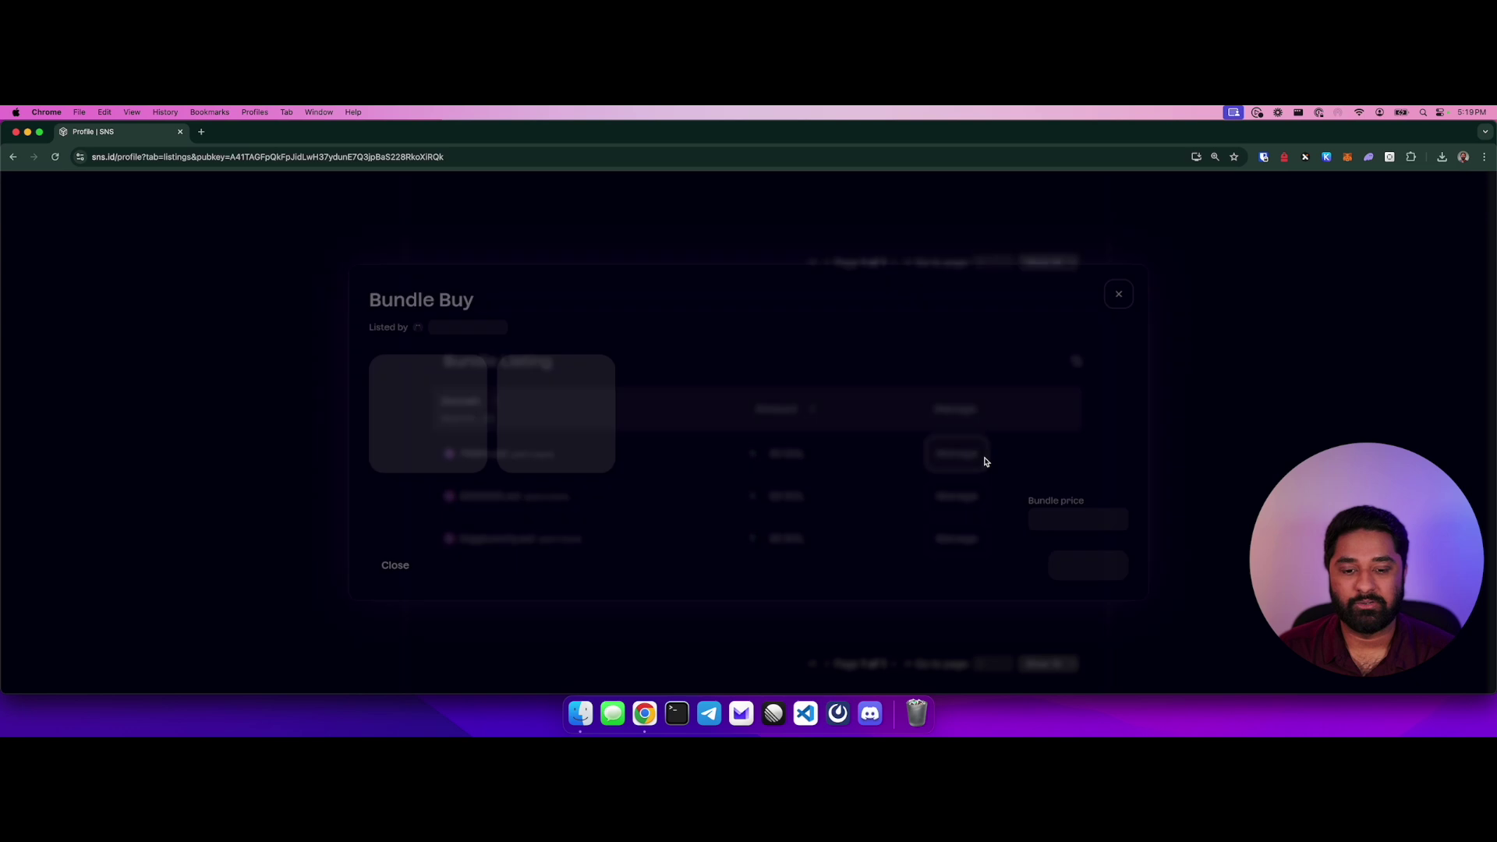
pyautogui.click(1007, 569)
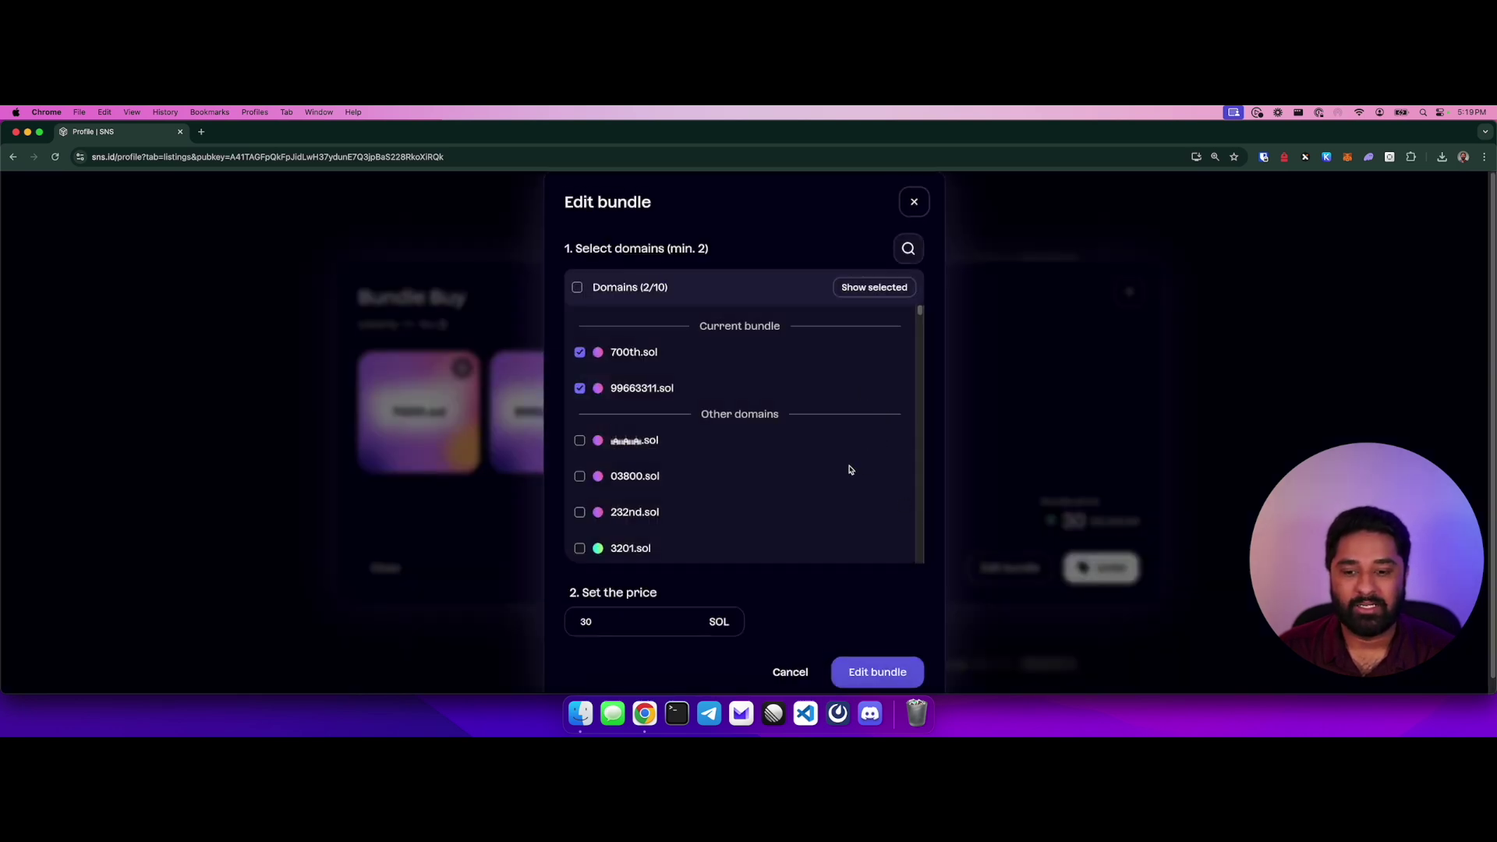
pyautogui.click(912, 202)
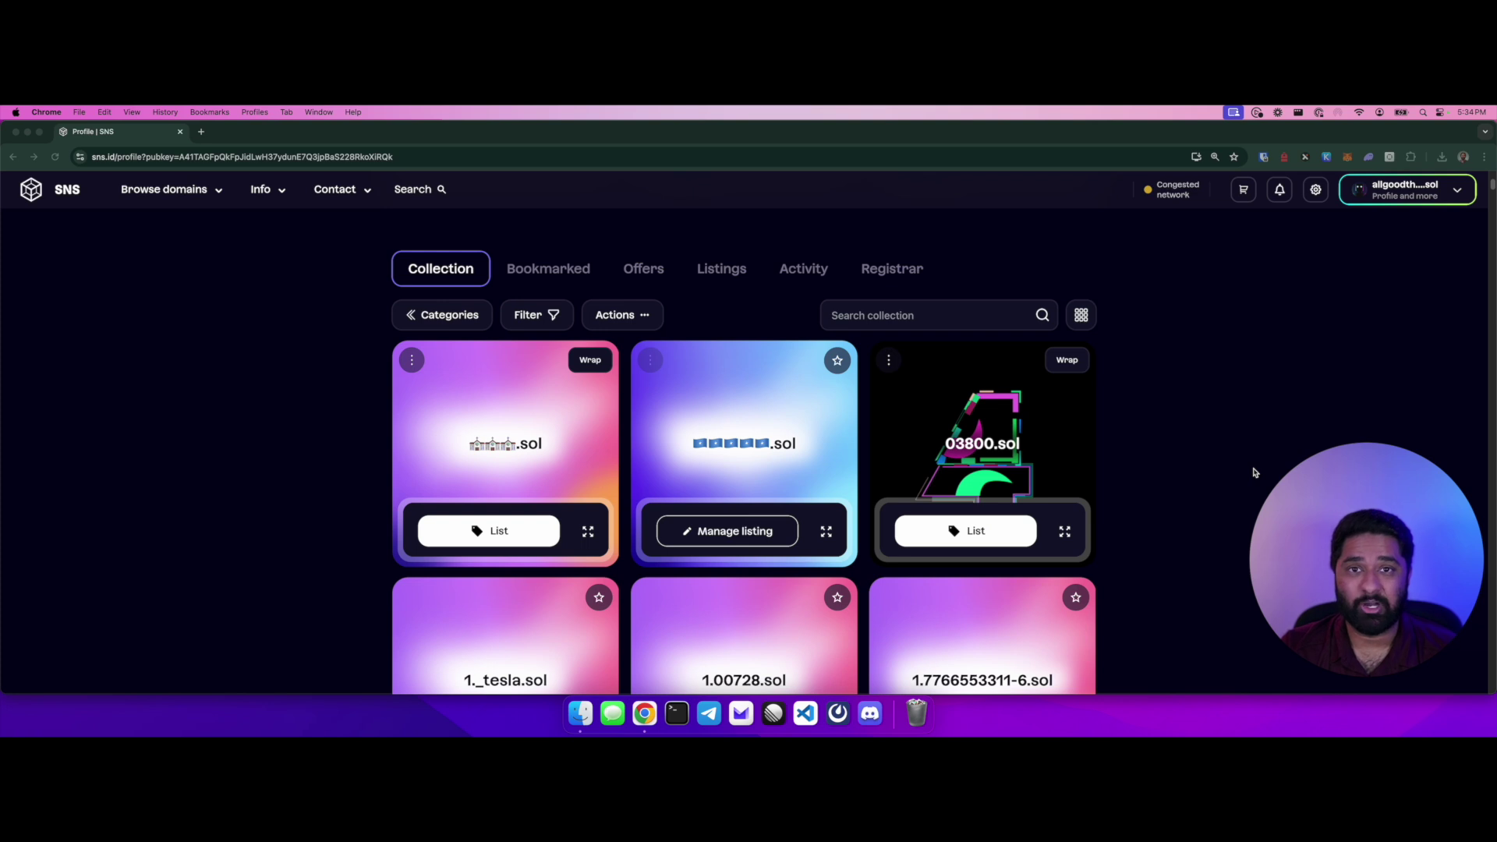
# Start a bulk sale of domains, search its domain list for 232, and clear the search.
pyautogui.click(661, 318)
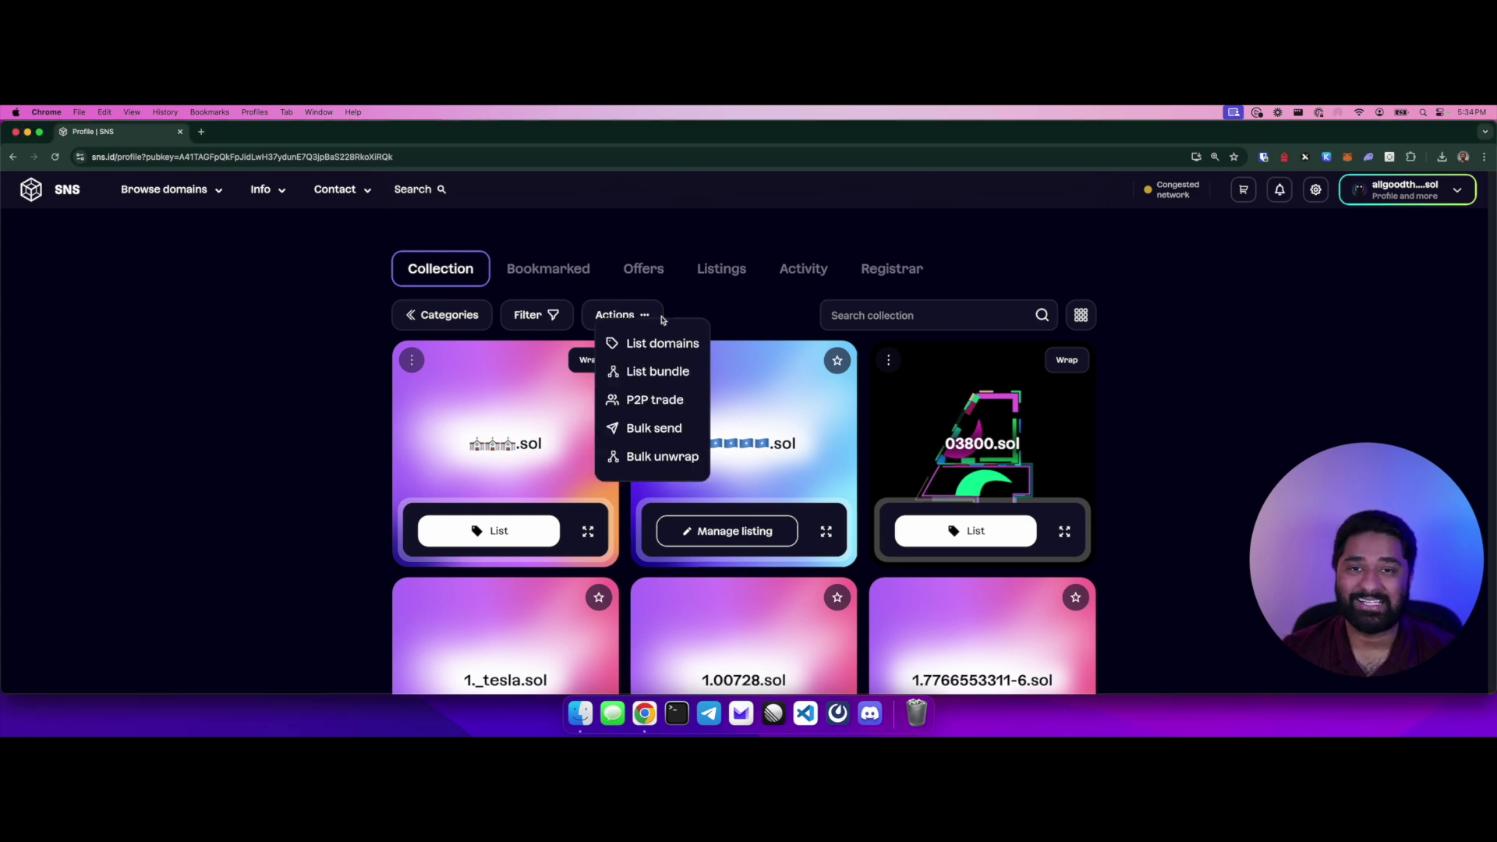
pyautogui.click(662, 343)
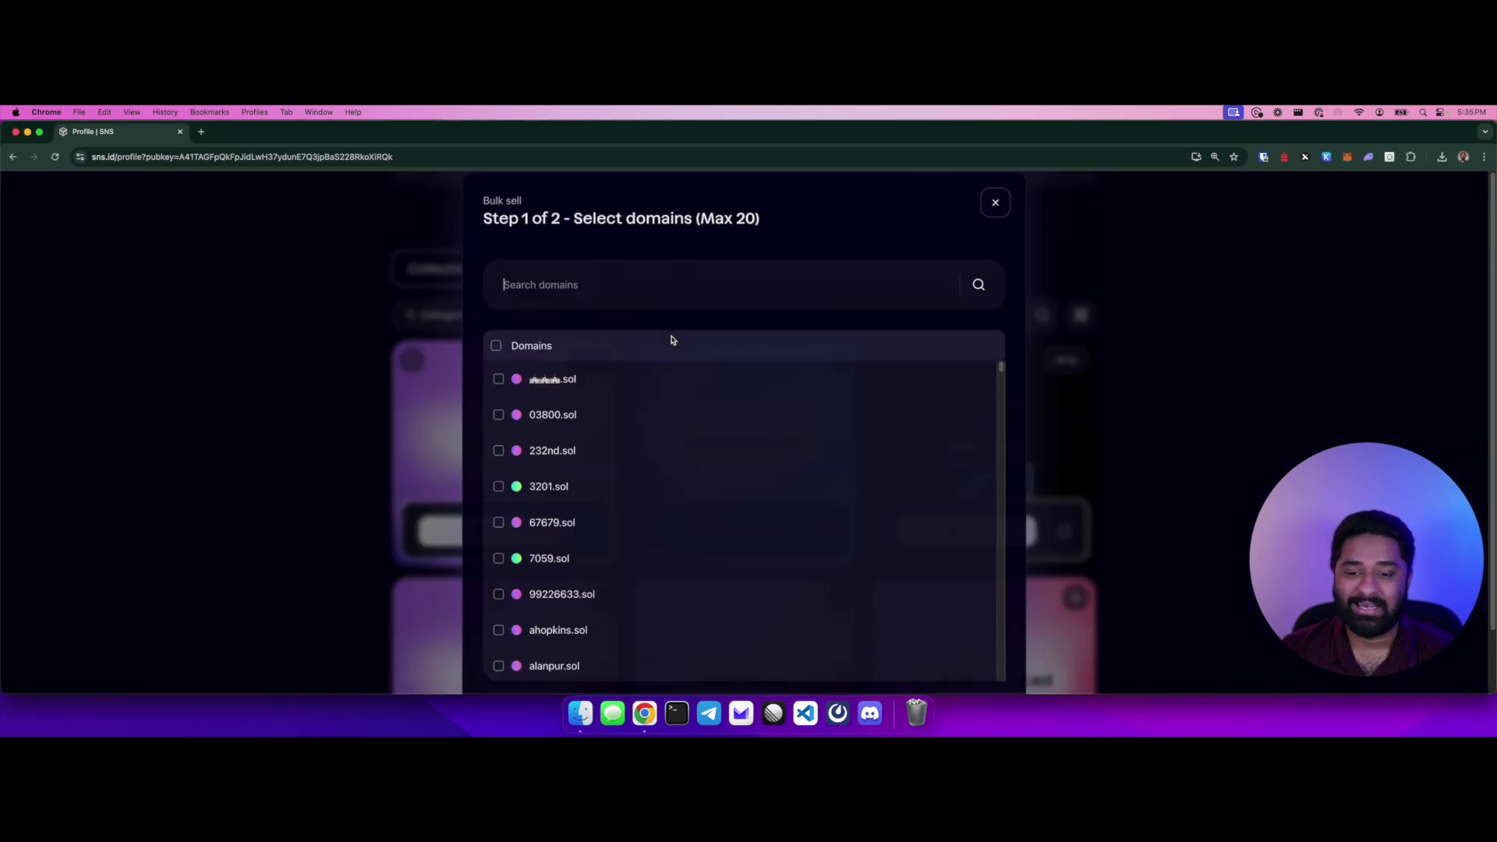
pyautogui.click(683, 290)
pyautogui.write('232')
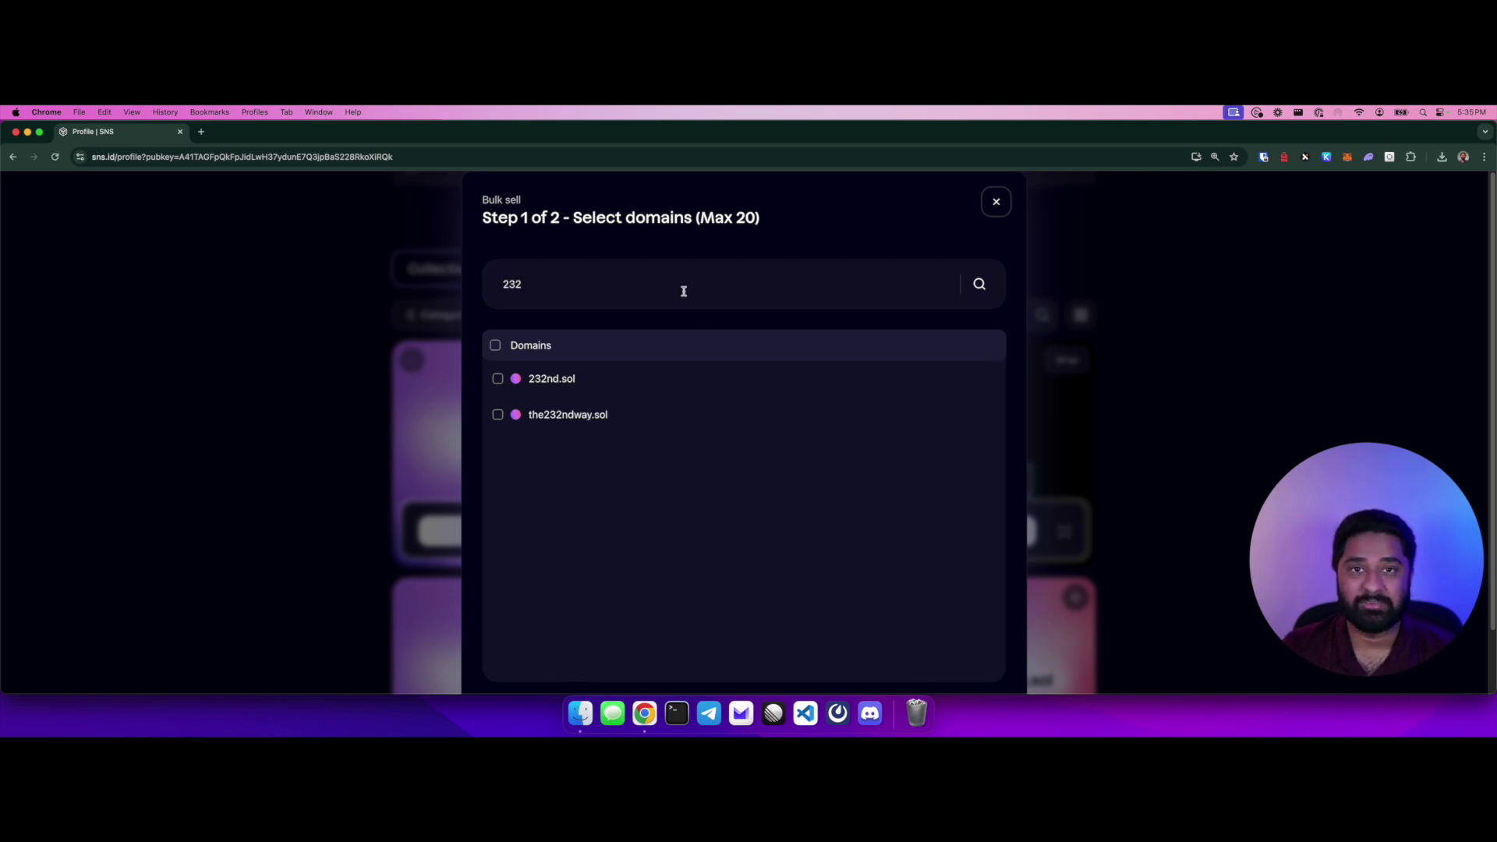
pyautogui.press('BackSpace')
pyautogui.press('BackSpace')
pyautogui.press('BackSpace')
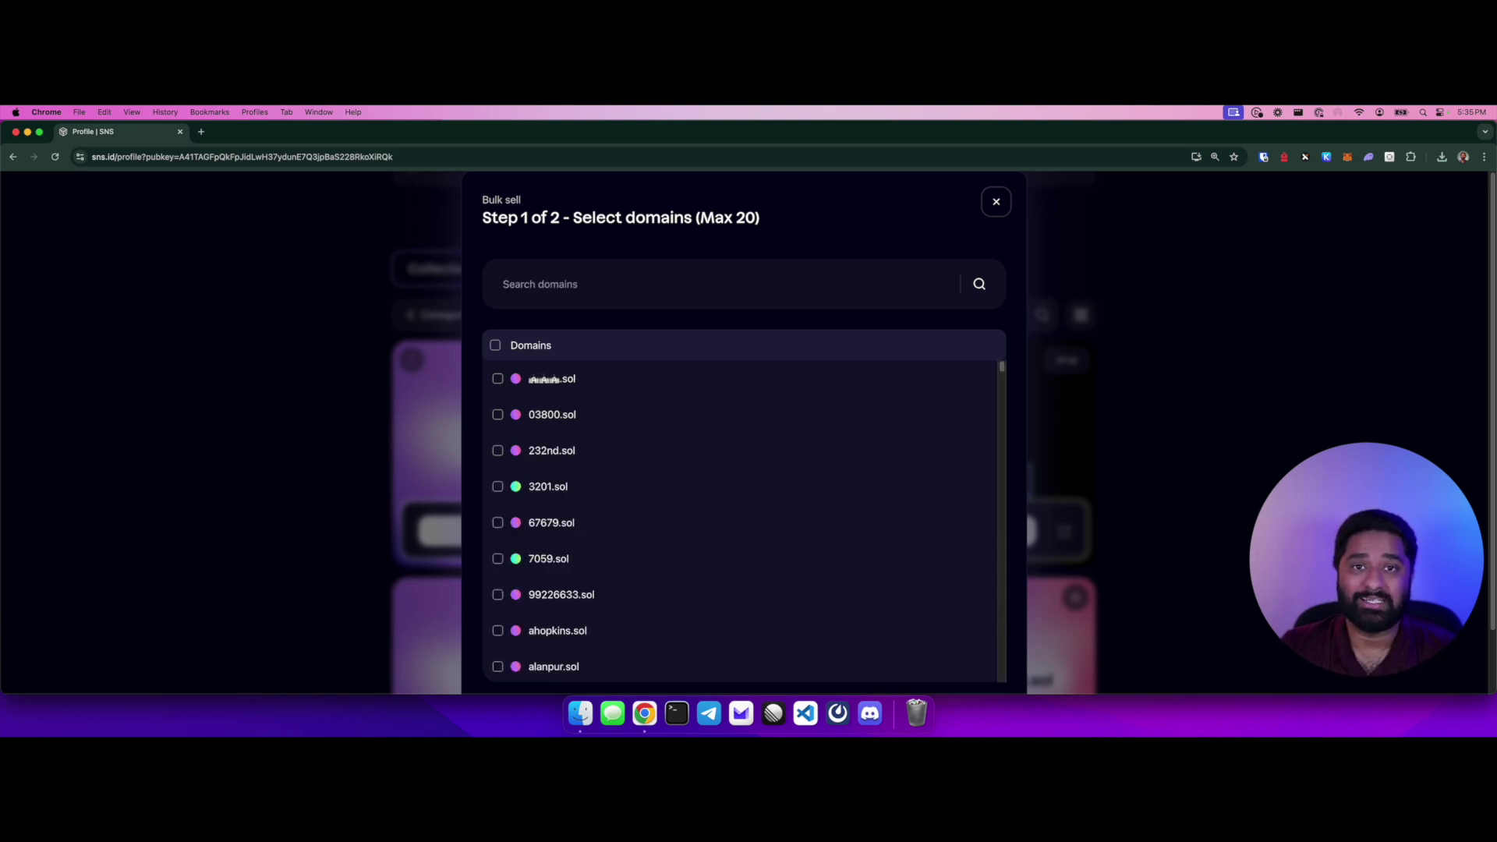
# Select 03800.sol, 232nd.sol and 3201.sol for the bulk sale and continue to the pricing details.
pyautogui.click(577, 416)
pyautogui.click(577, 464)
pyautogui.click(593, 487)
pyautogui.scroll(-5, 896, 320)
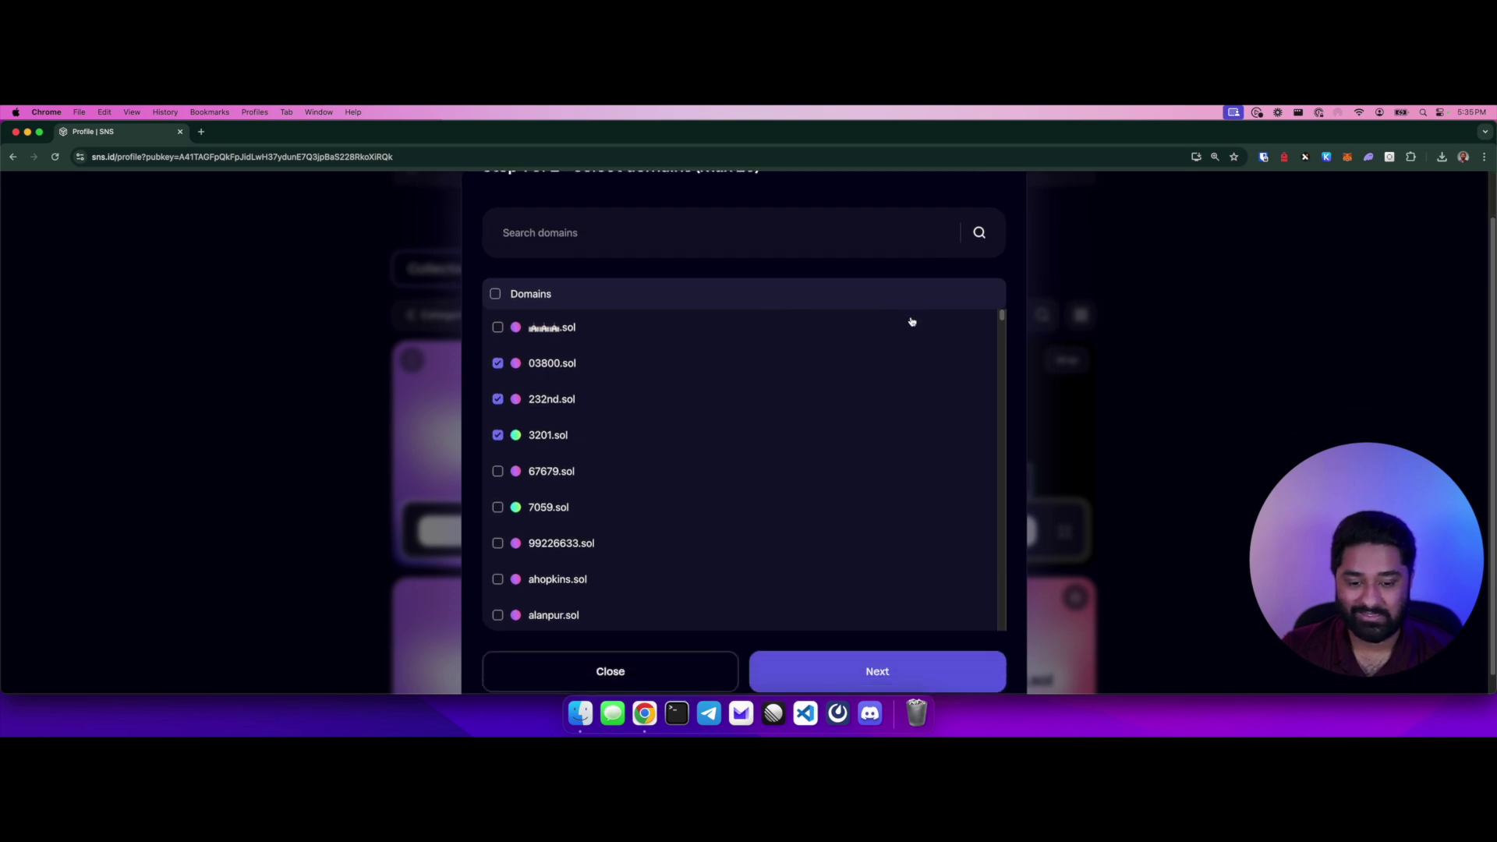
pyautogui.click(934, 672)
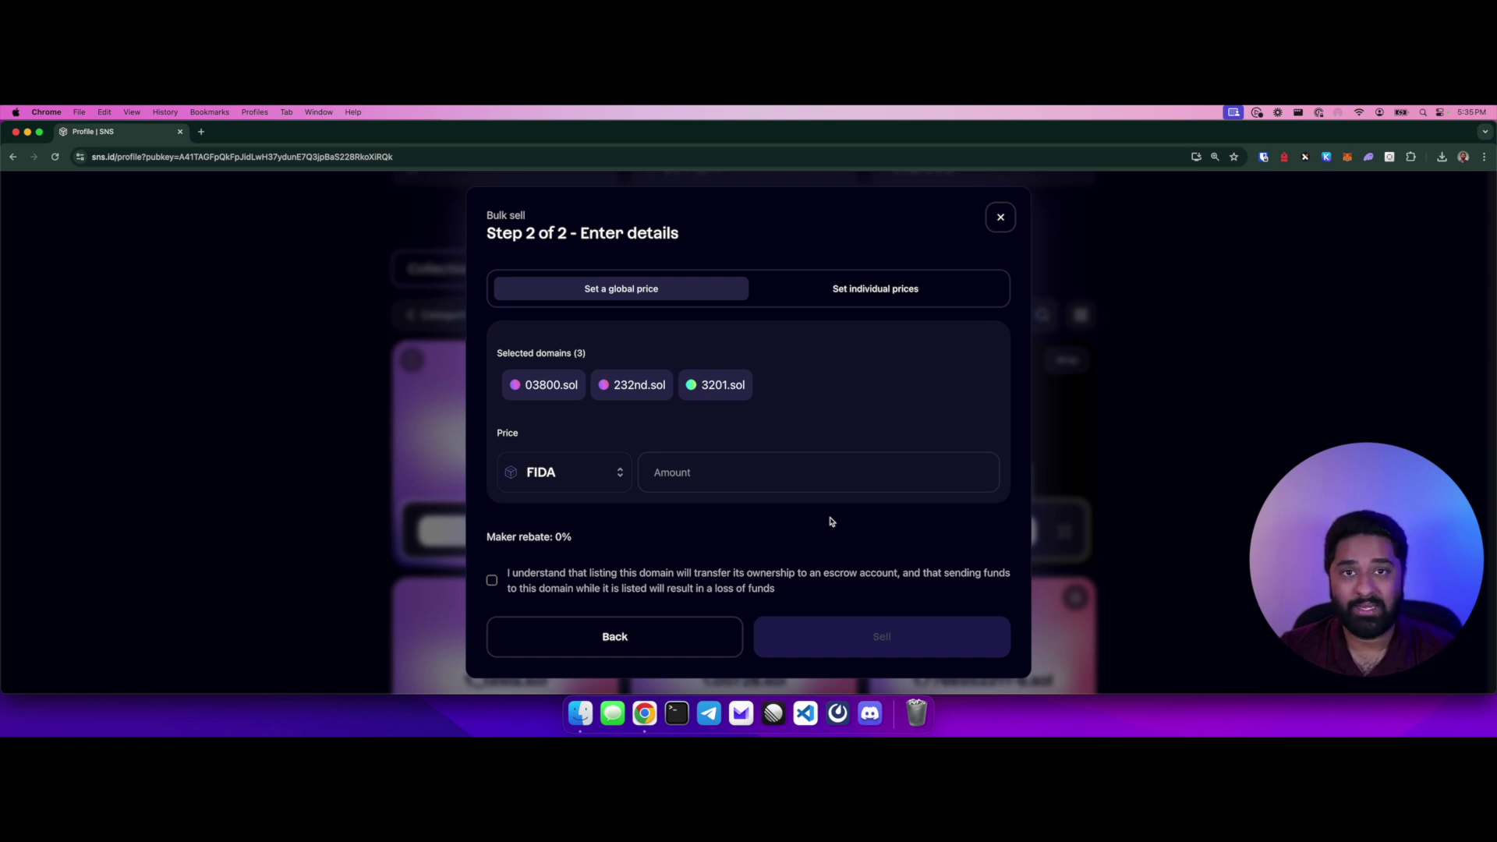
# Inspect the individual pricing option of the bulk sale, then the global price's currency choices and amount field.
pyautogui.click(873, 292)
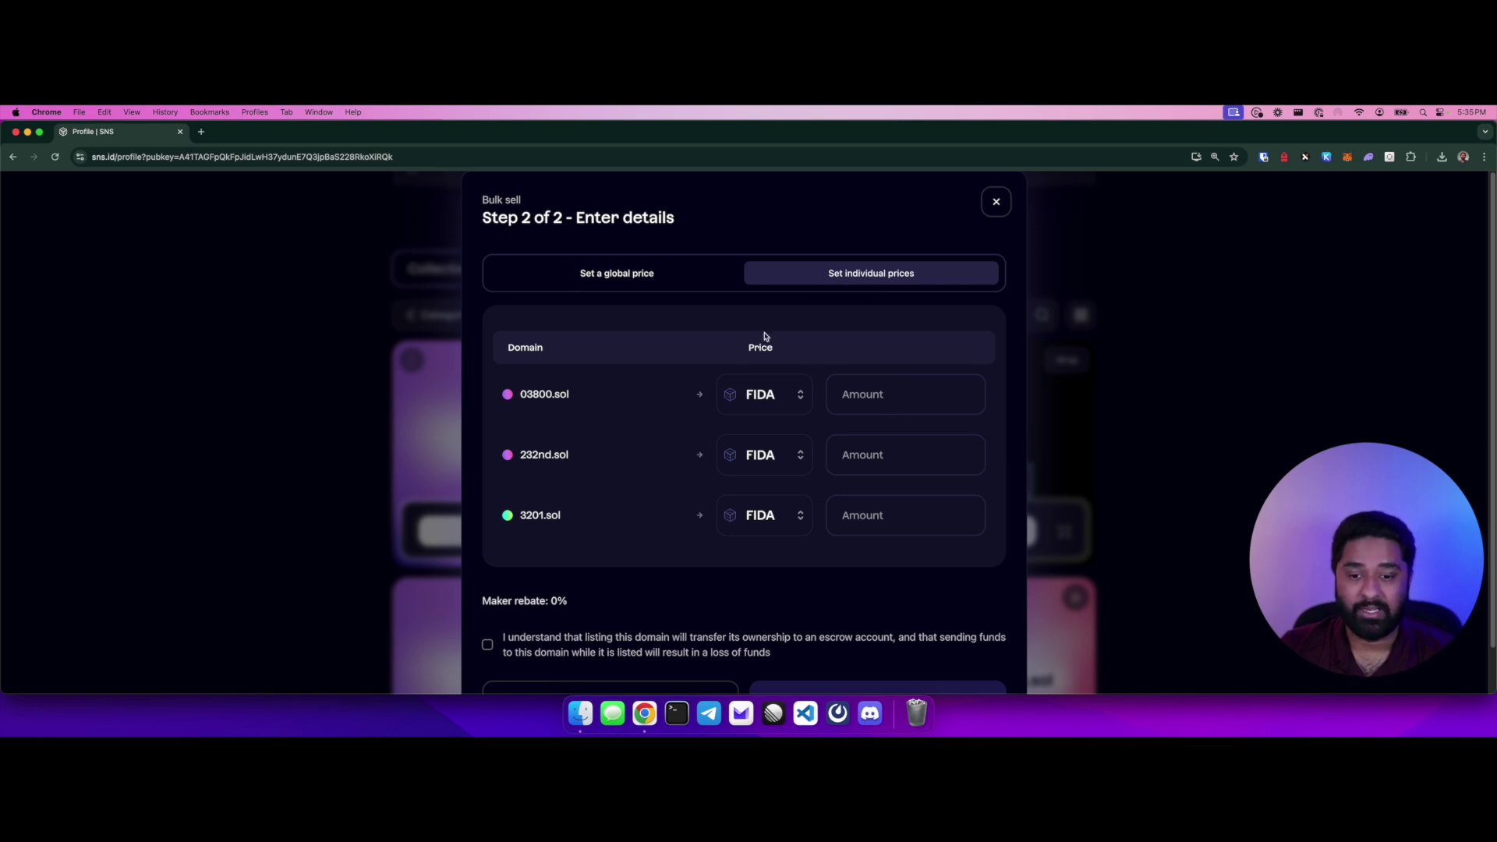
pyautogui.click(693, 283)
pyautogui.click(581, 471)
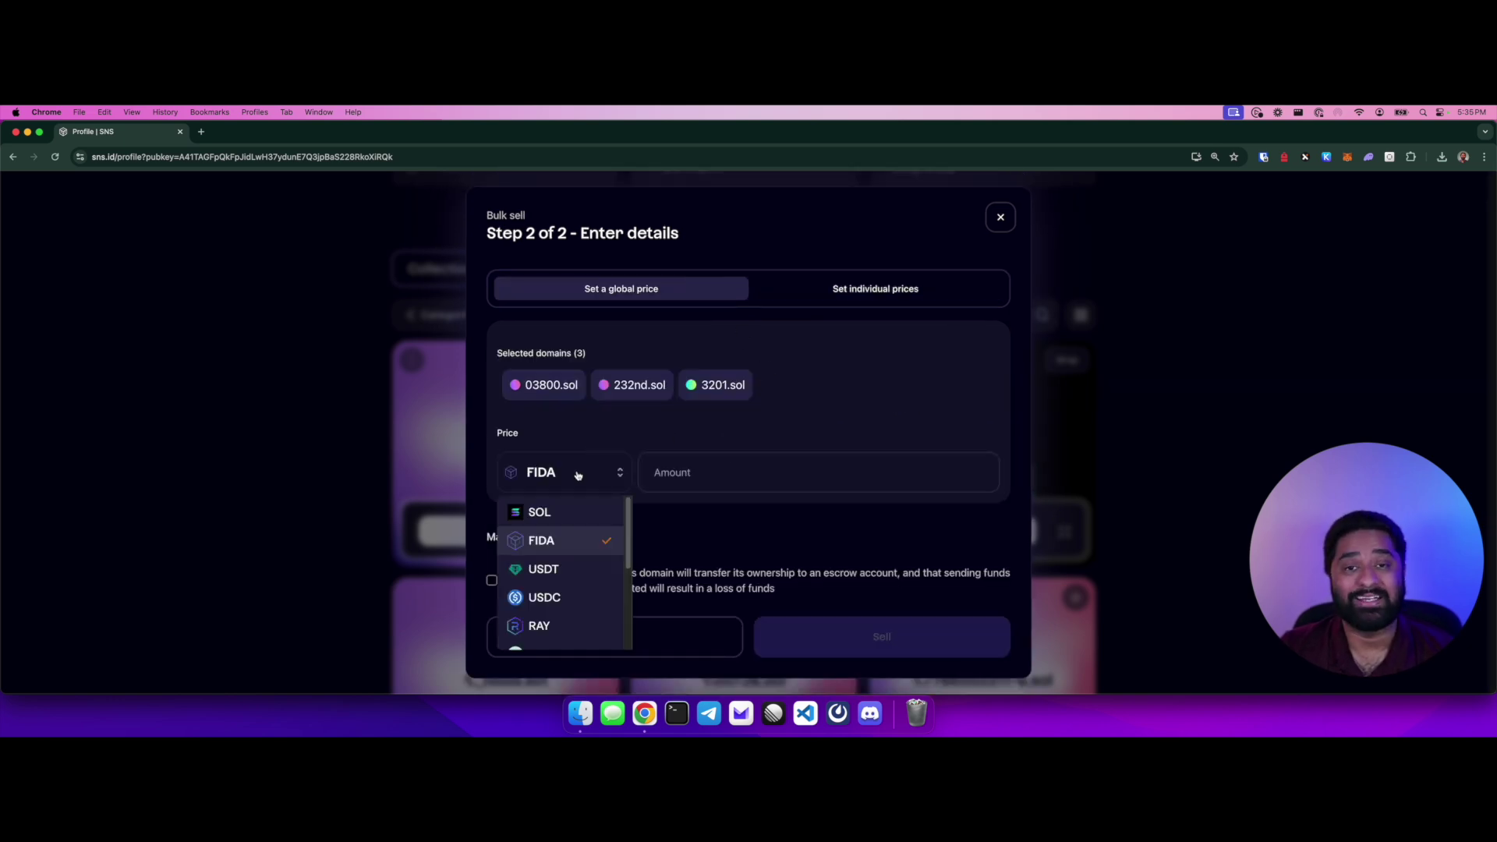
pyautogui.click(713, 471)
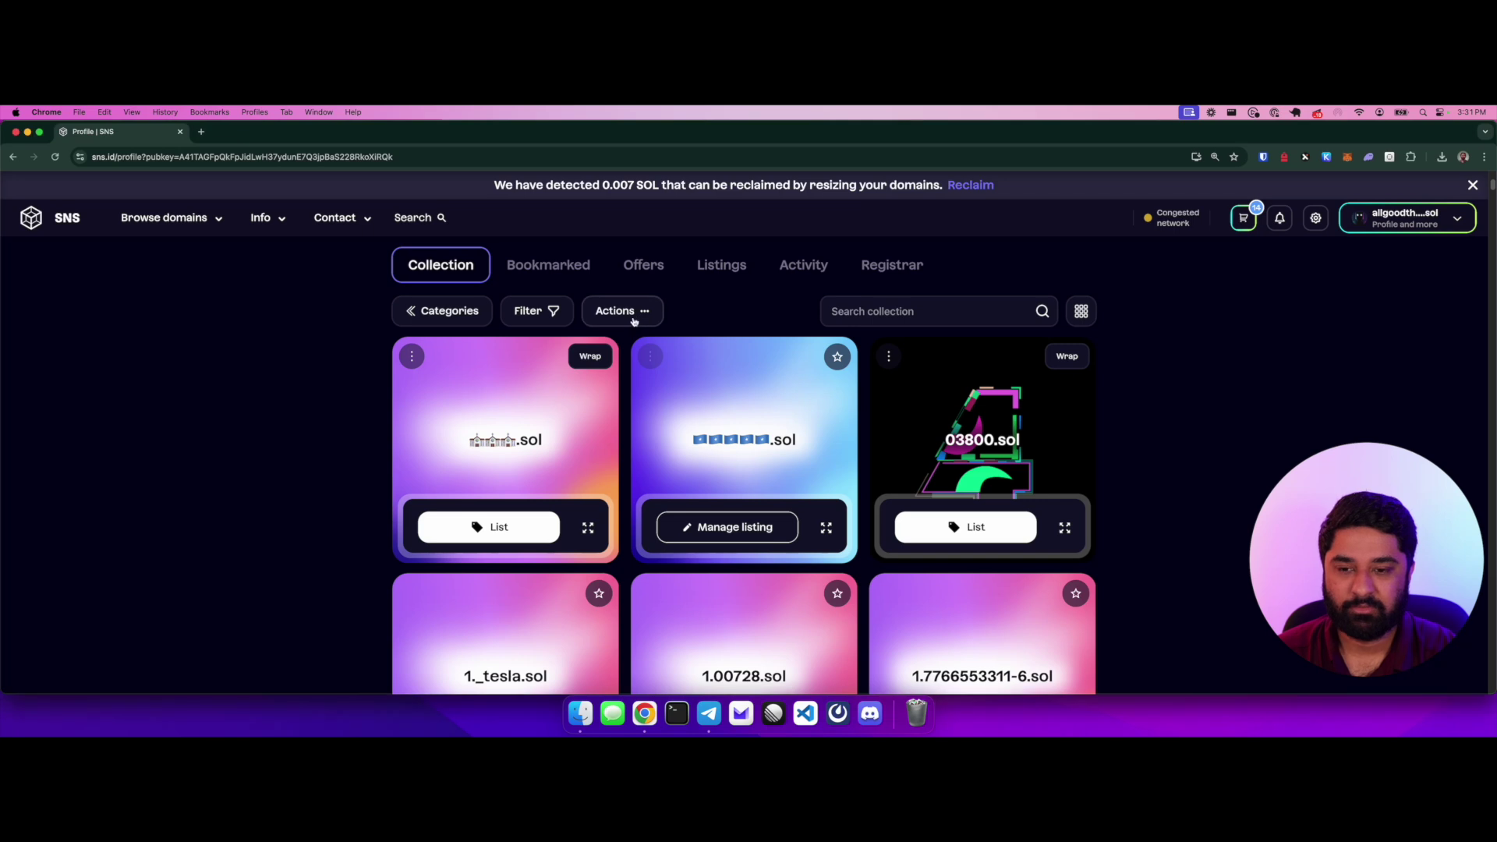
# Start a bundle sale with ahopkins.sol and aisar.sol, filtering the domains by a, and open its price for entry.
pyautogui.click(635, 318)
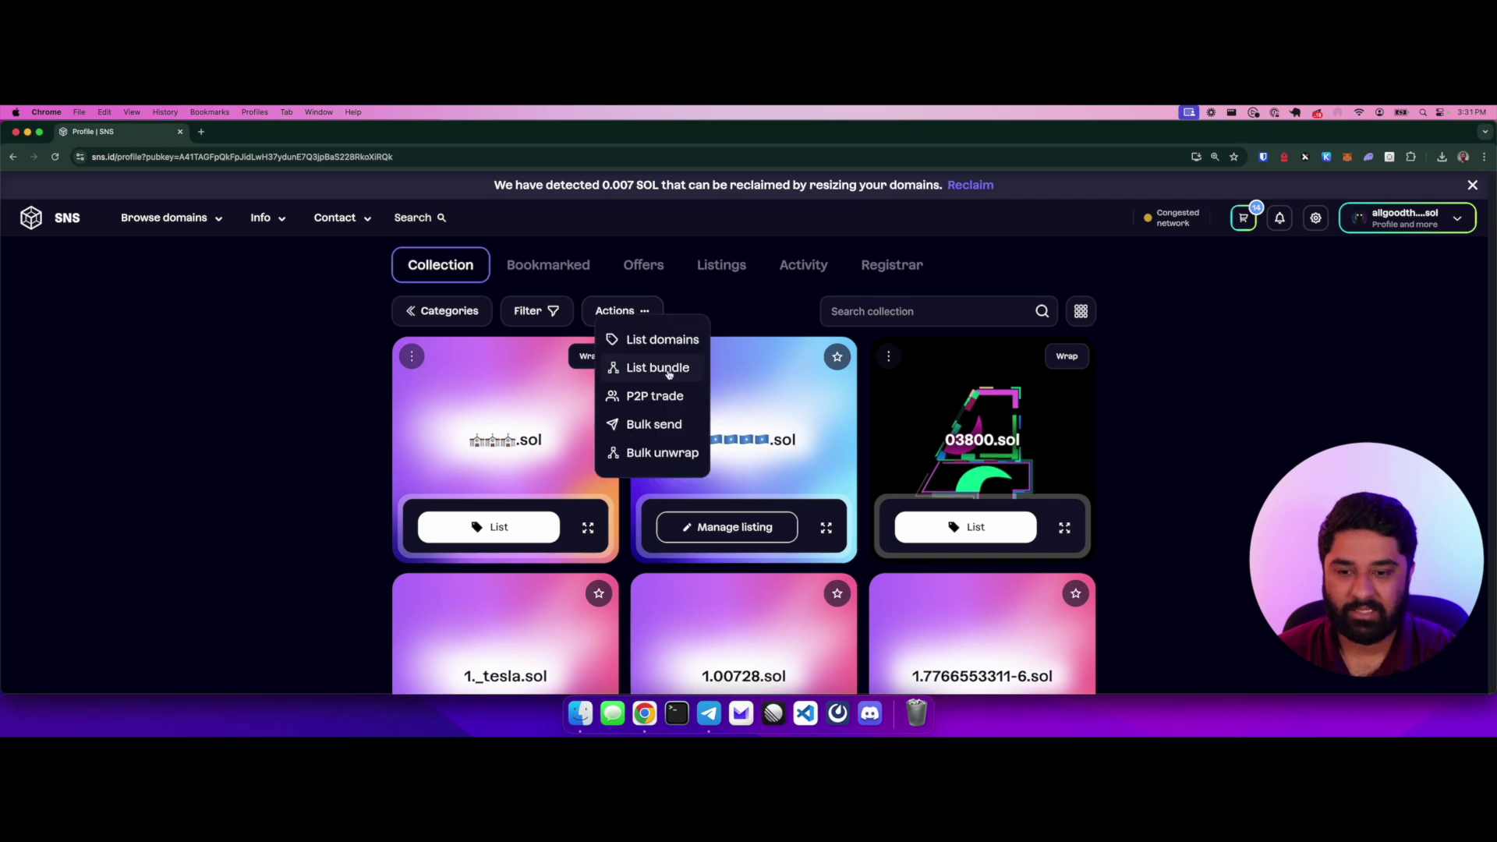
pyautogui.click(668, 373)
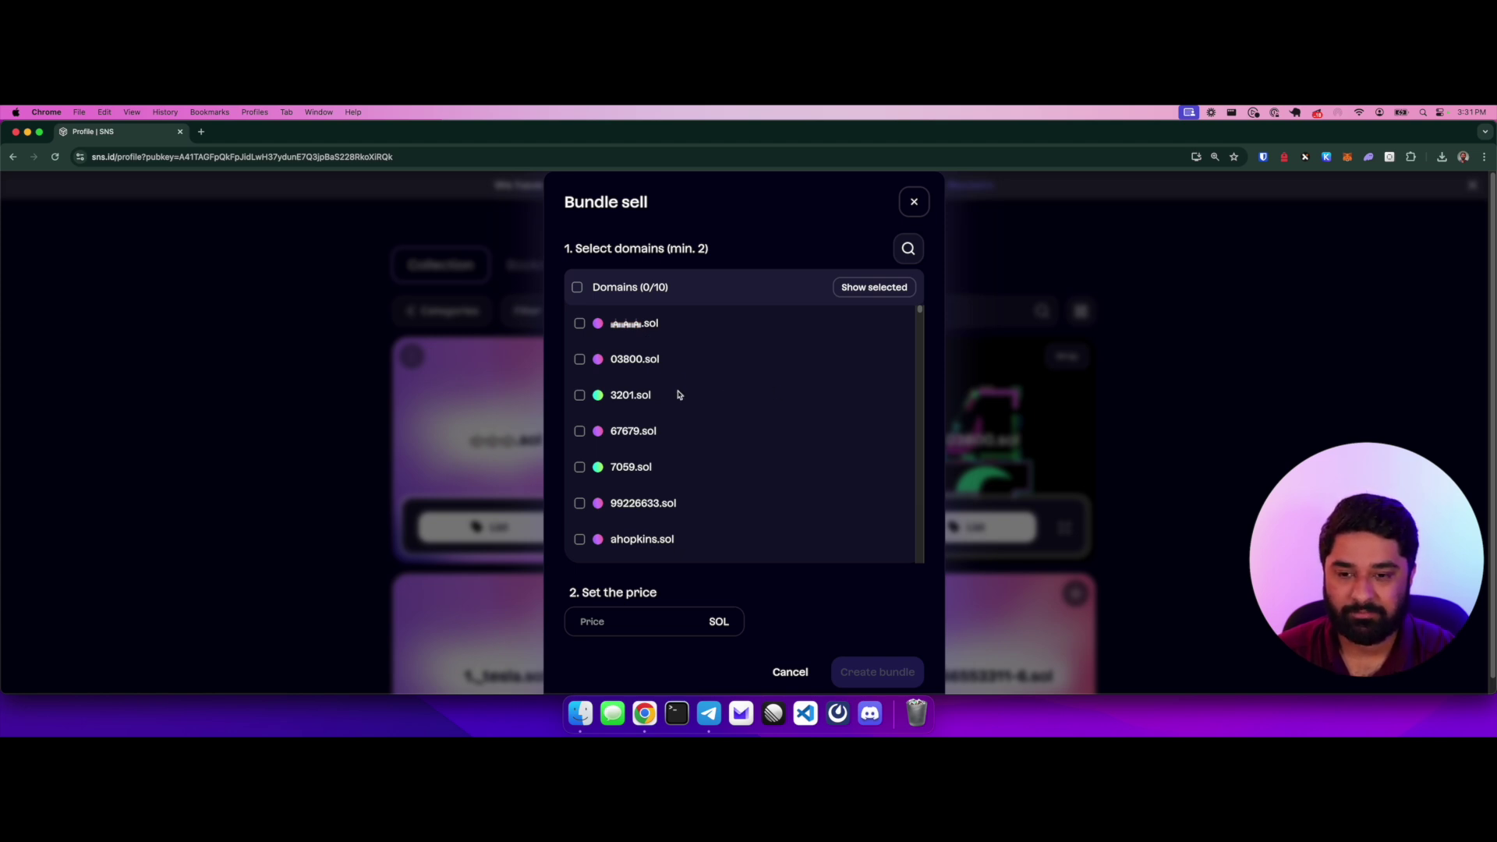
pyautogui.scroll(-3, 678, 398)
pyautogui.scroll(3, 682, 402)
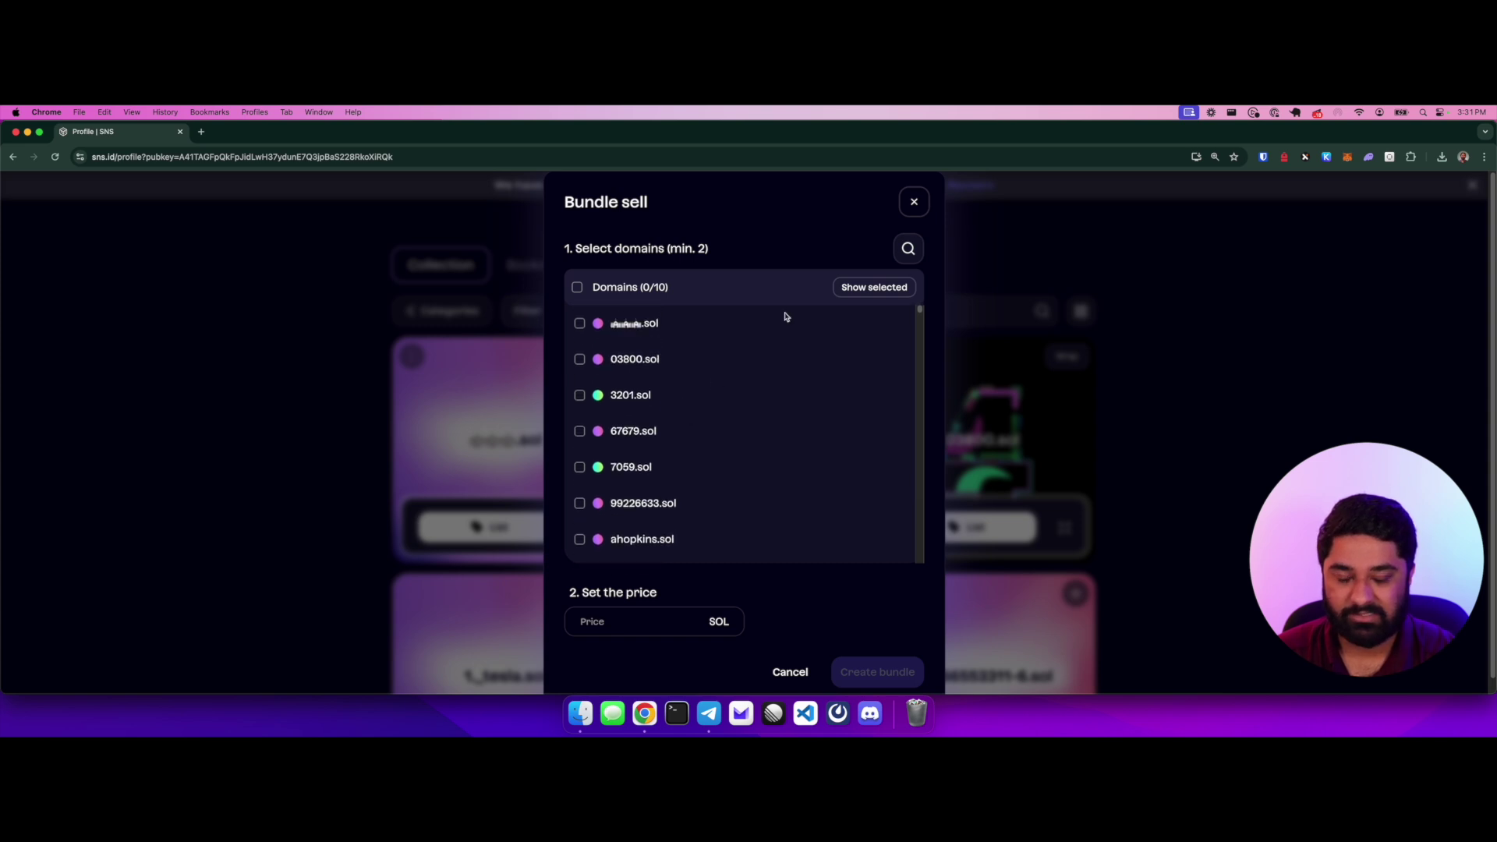
pyautogui.click(909, 249)
pyautogui.write('a')
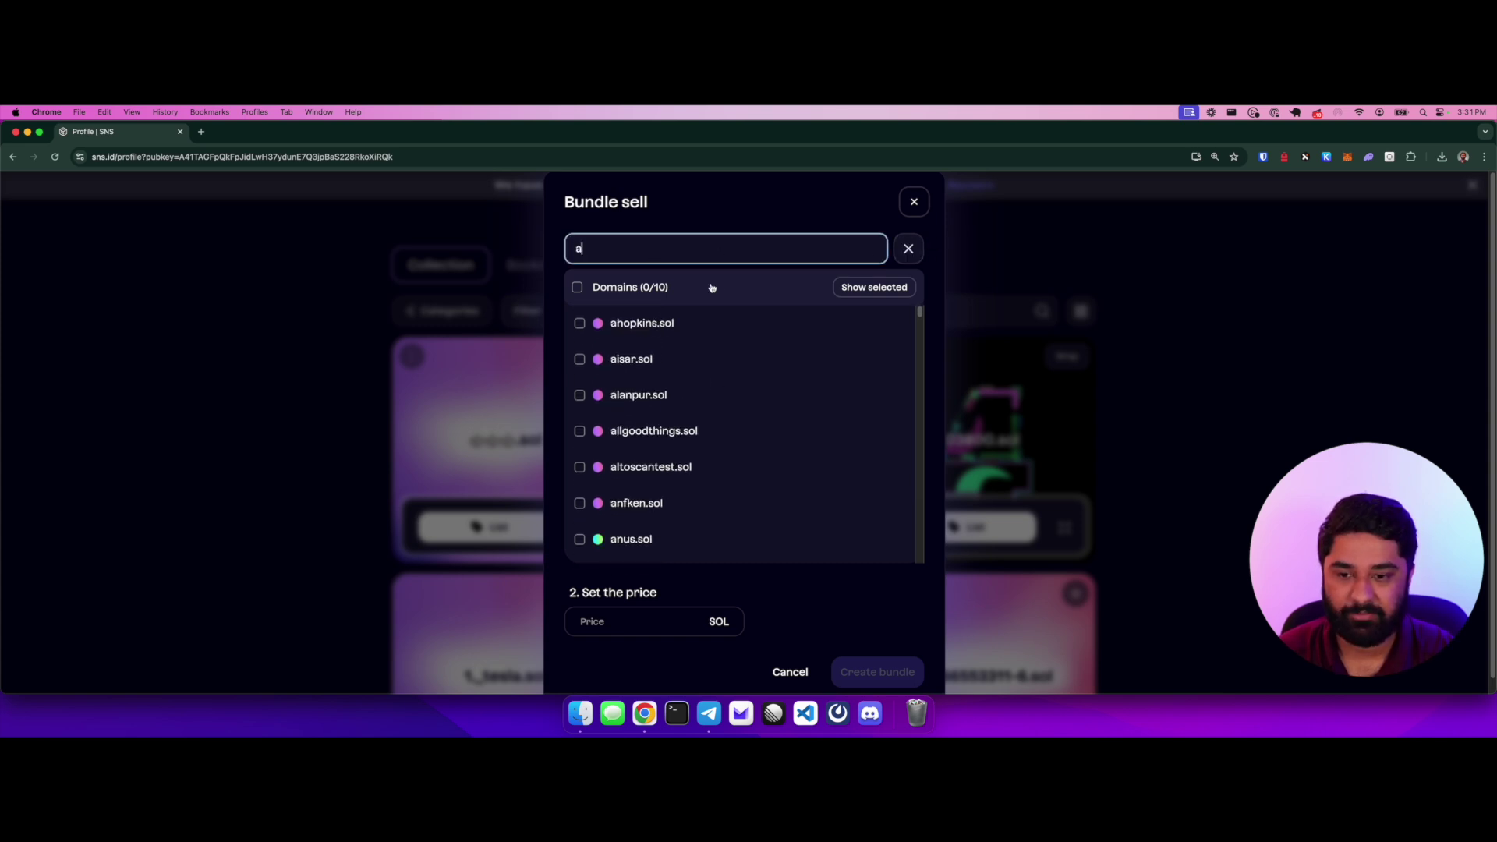
pyautogui.click(661, 322)
pyautogui.click(655, 359)
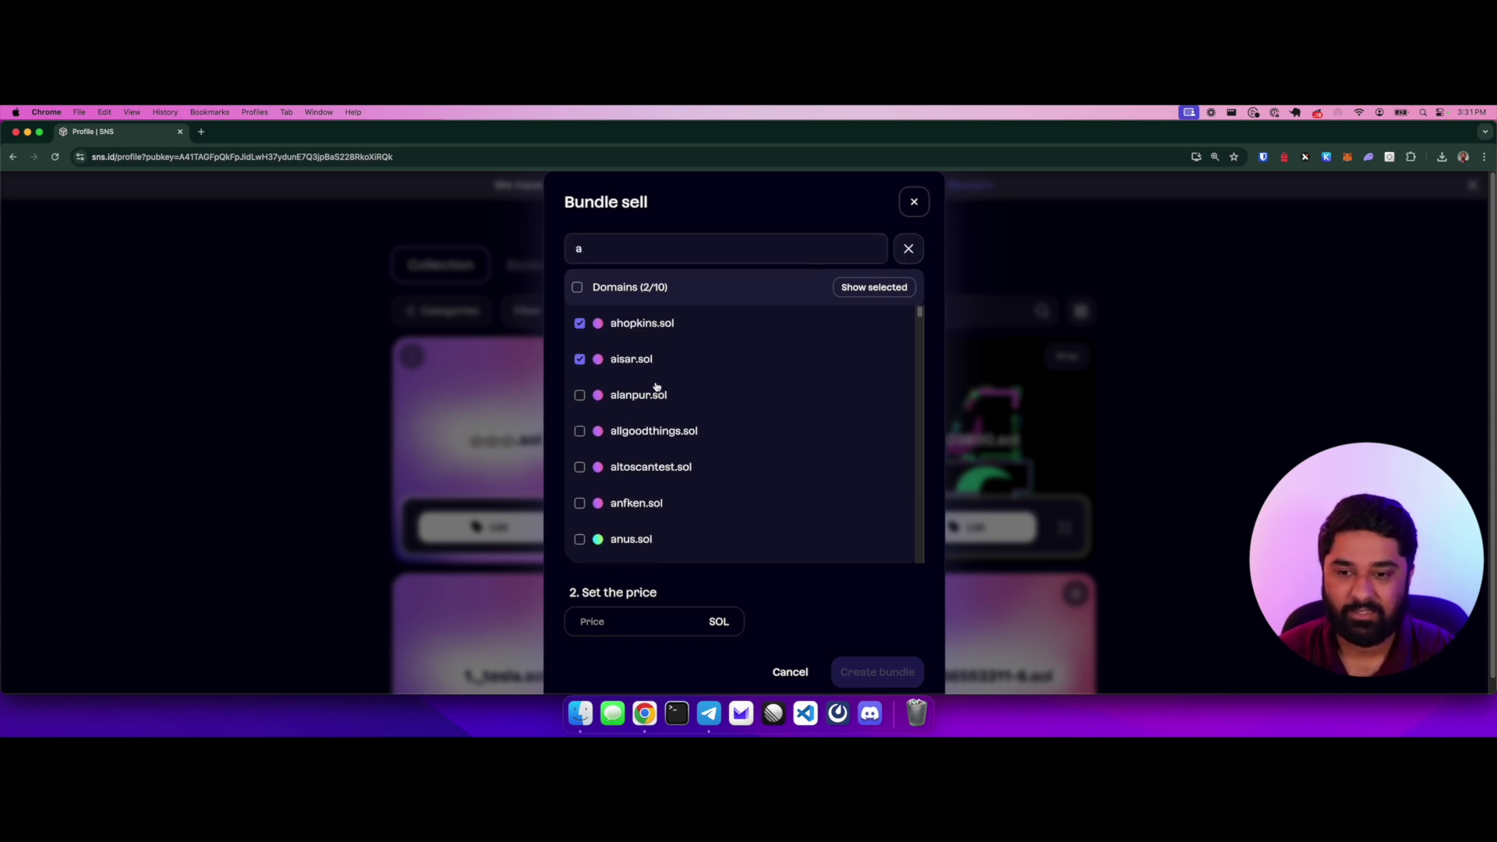
pyautogui.click(643, 622)
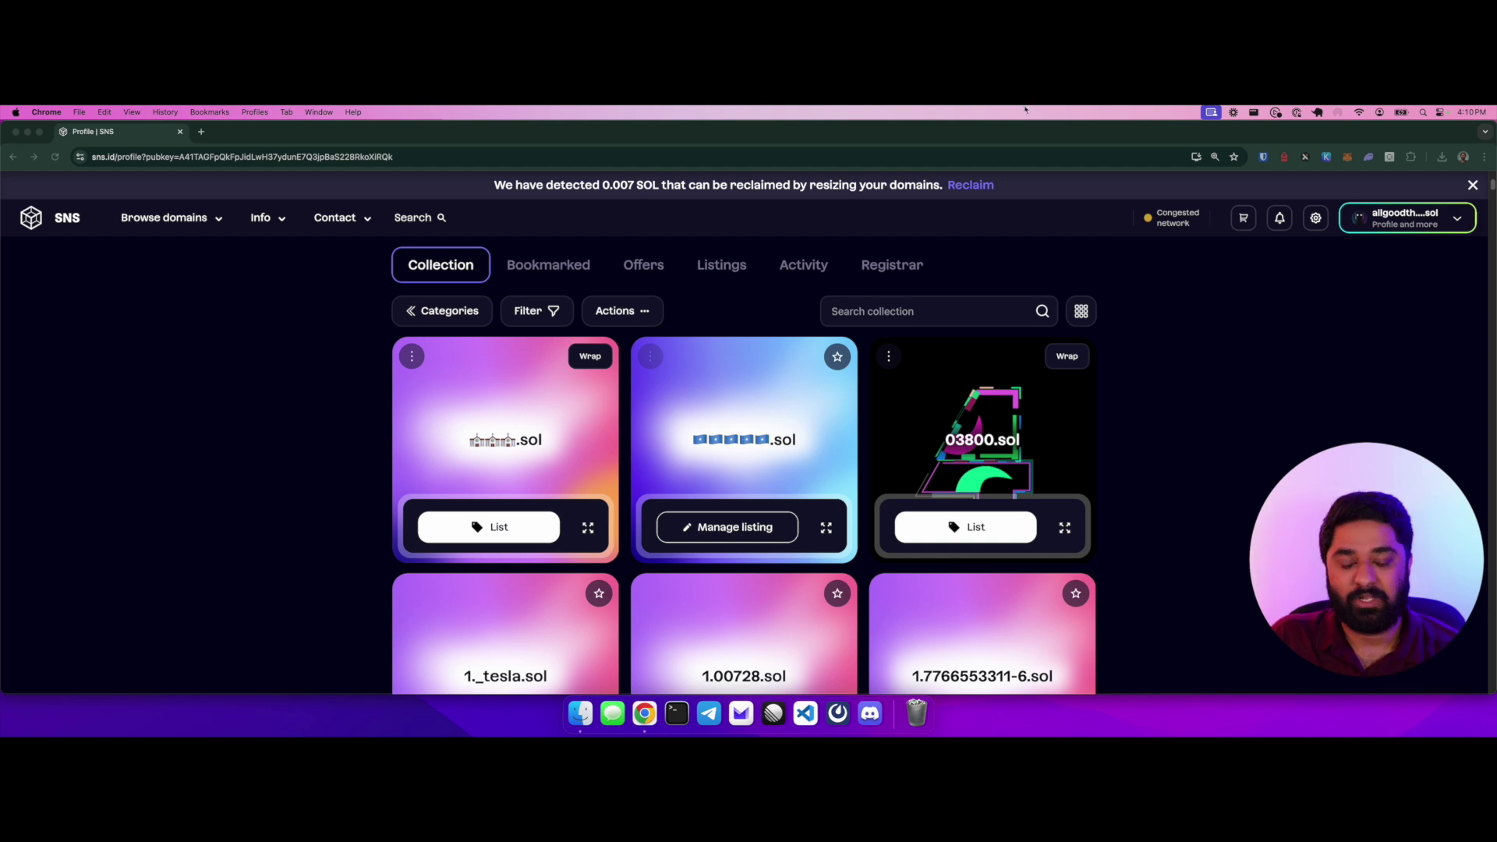
pyautogui.click(664, 311)
pyautogui.click(635, 319)
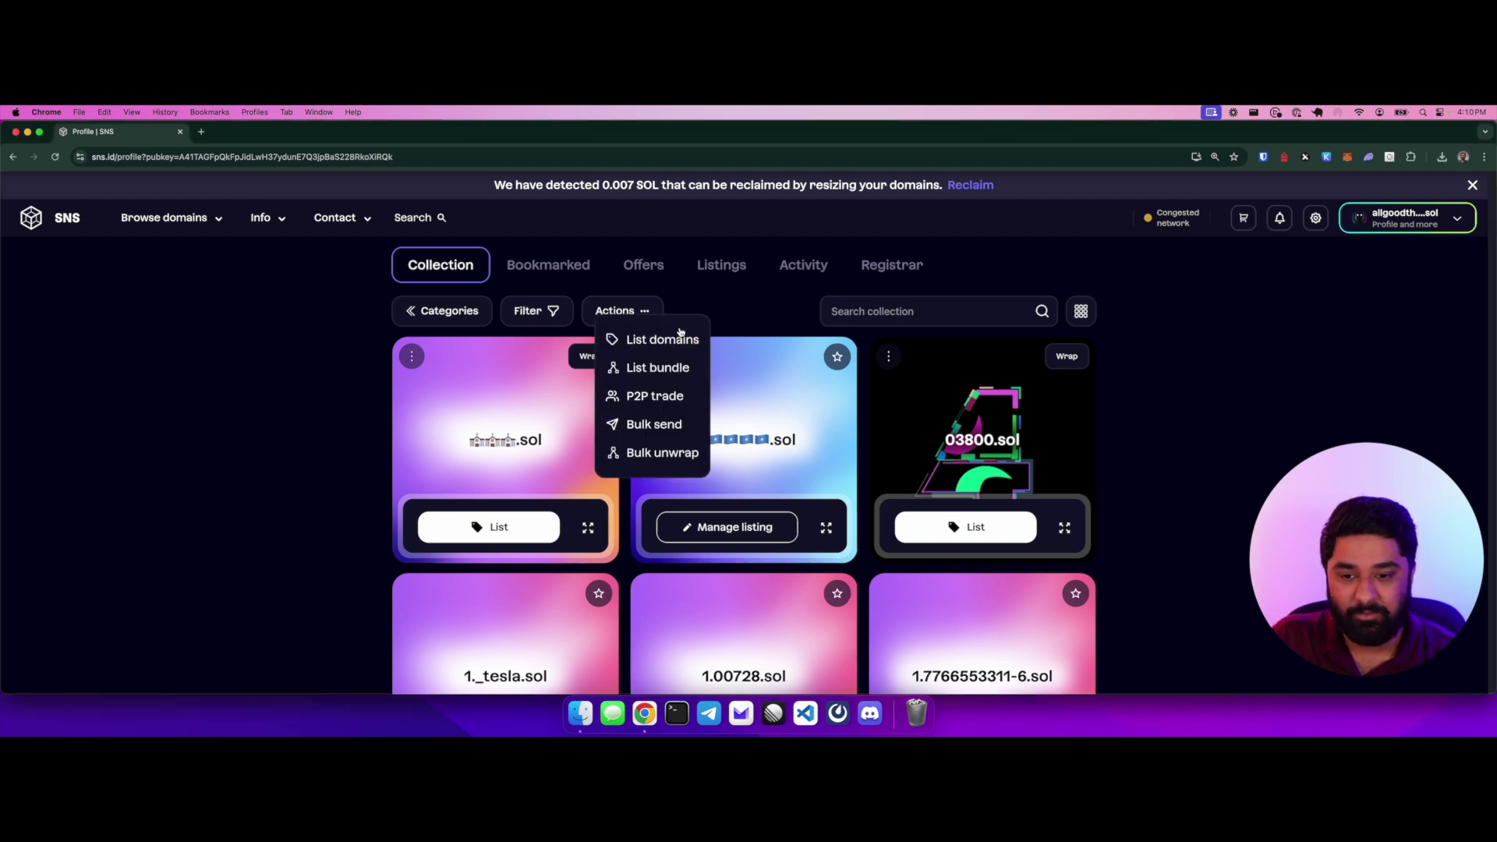
pyautogui.click(676, 400)
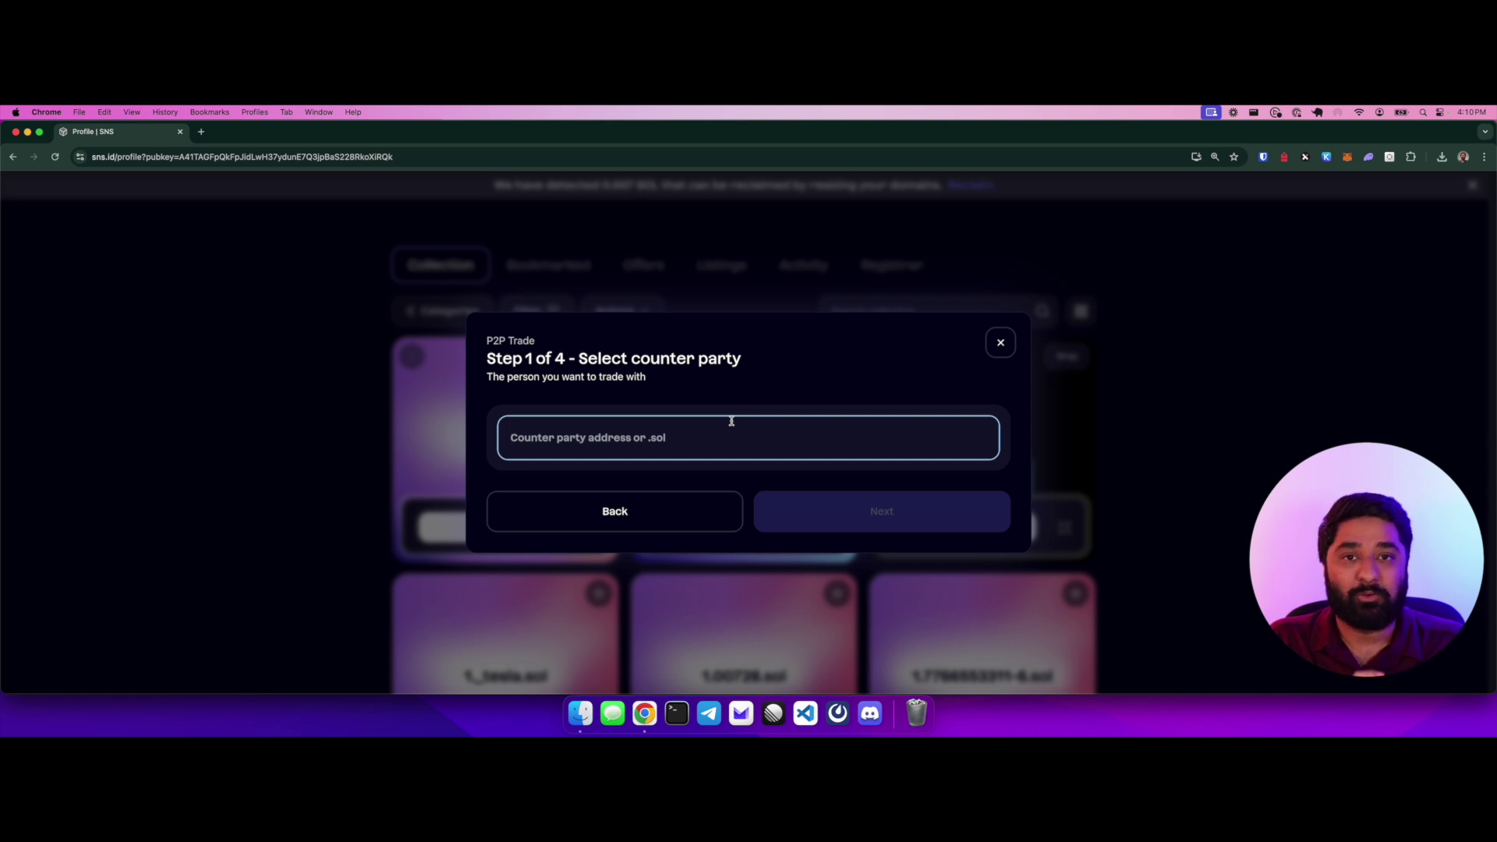
pyautogui.write('niftydeg')
pyautogui.write('en')
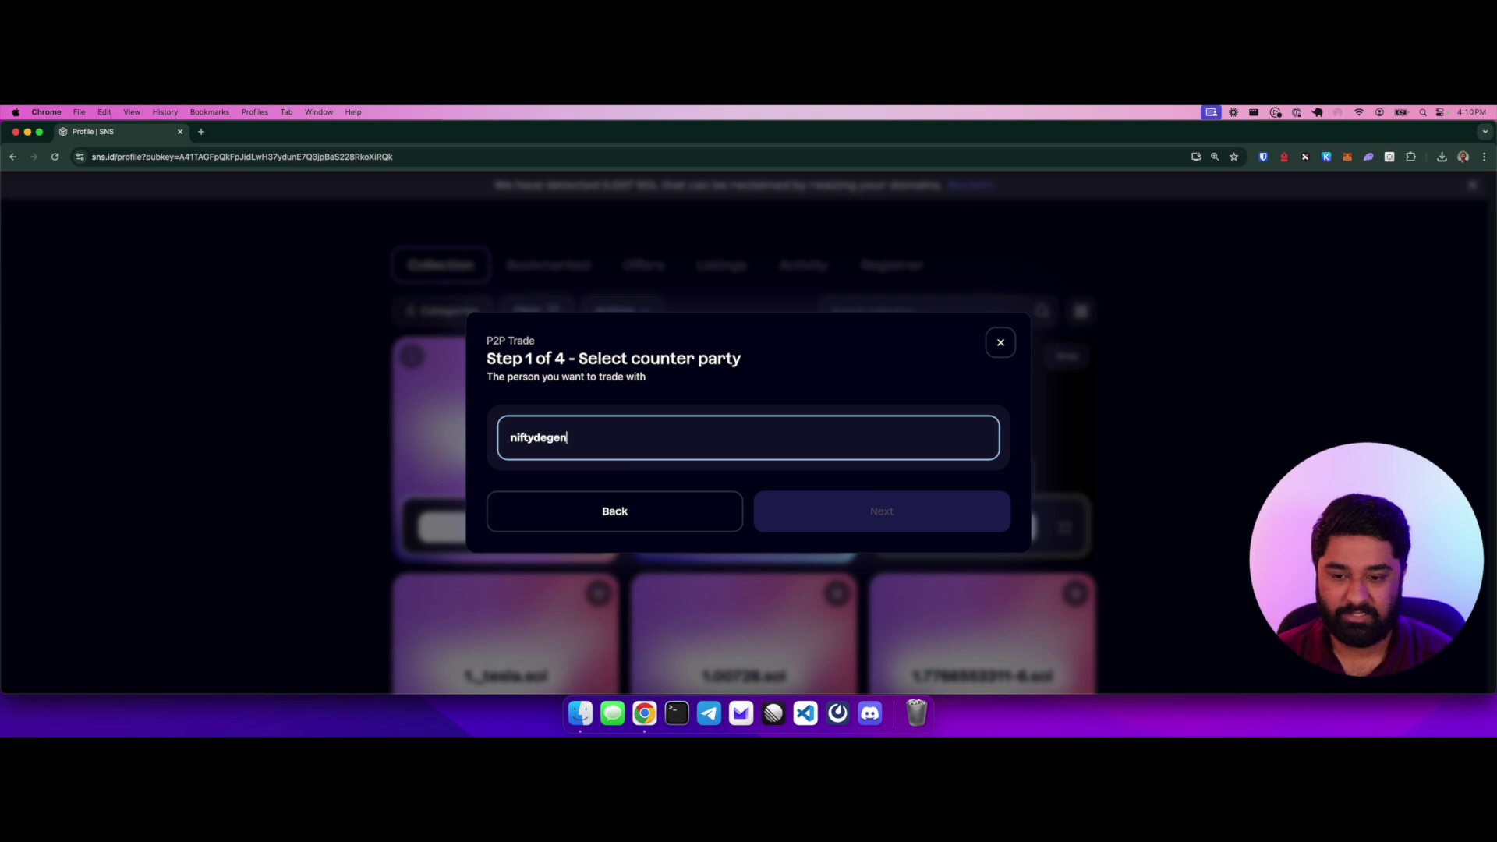
pyautogui.click(849, 512)
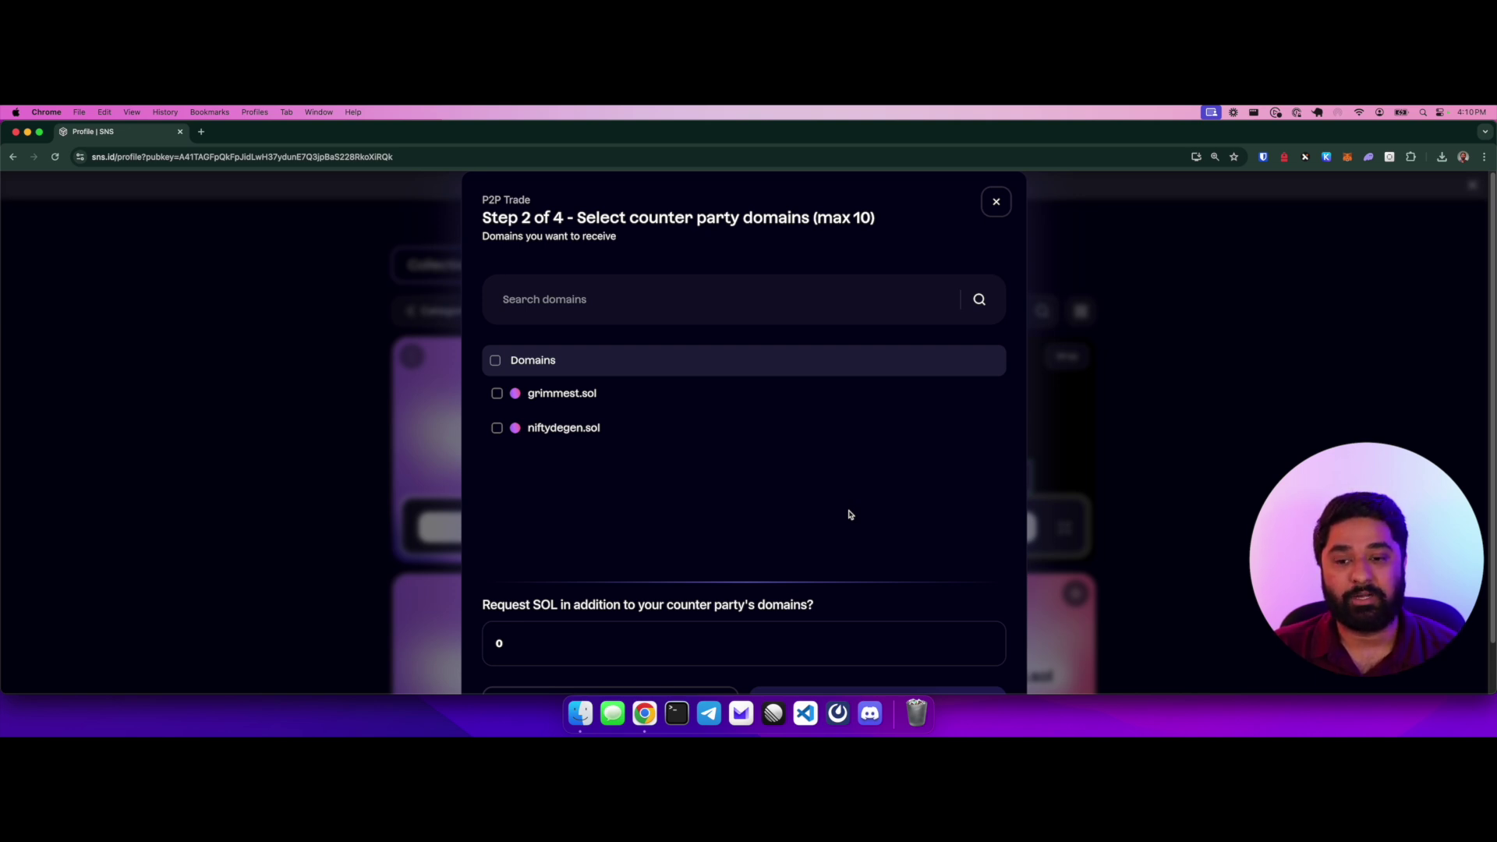
# Choose grimmest.sol as the domain to receive, request no additional SOL, and continue to the own domains.
pyautogui.click(786, 301)
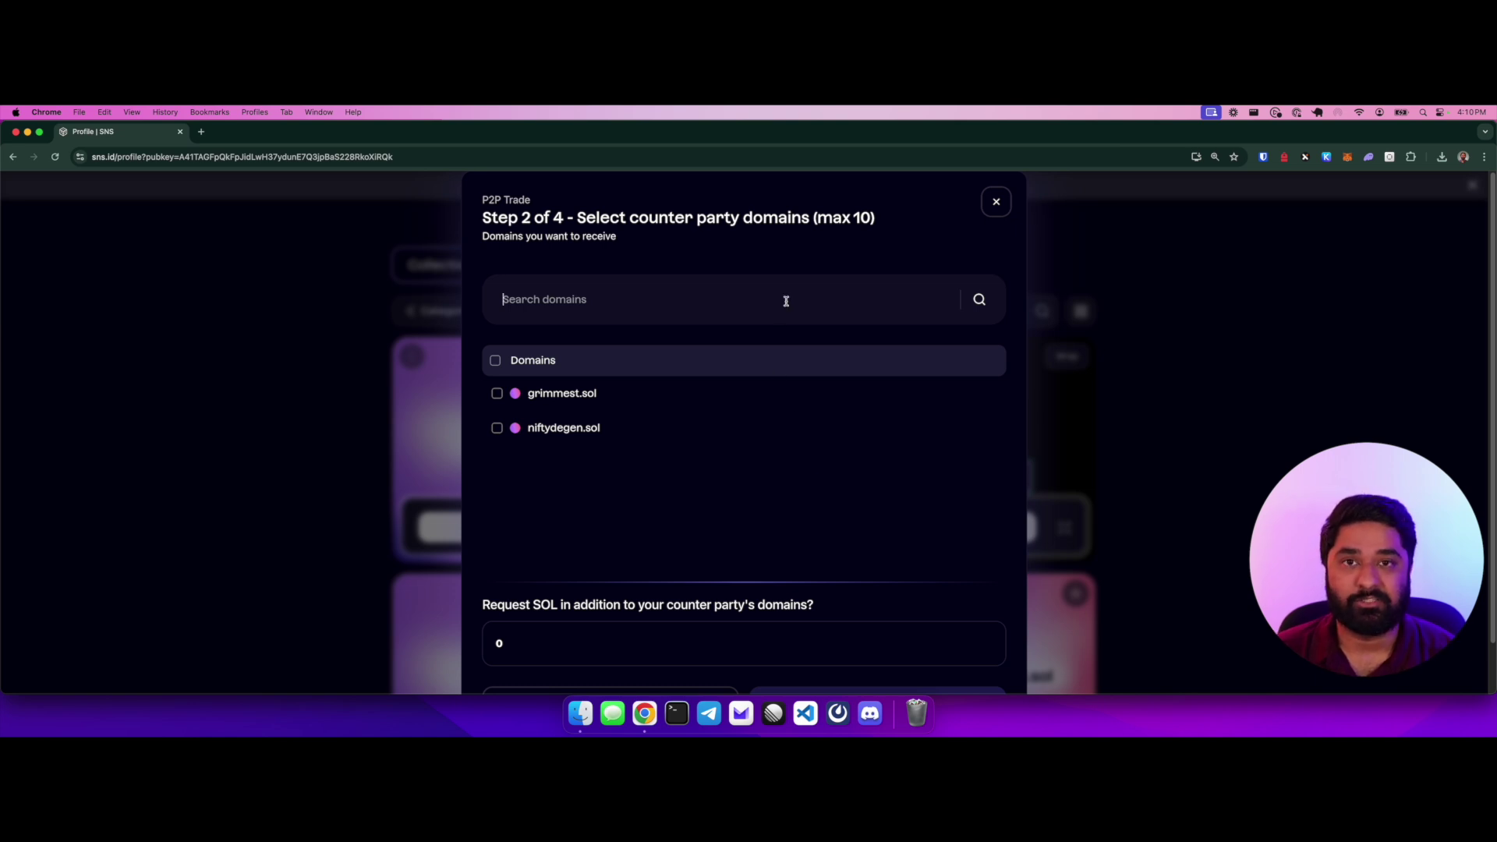
pyautogui.click(555, 393)
pyautogui.scroll(-1, 826, 465)
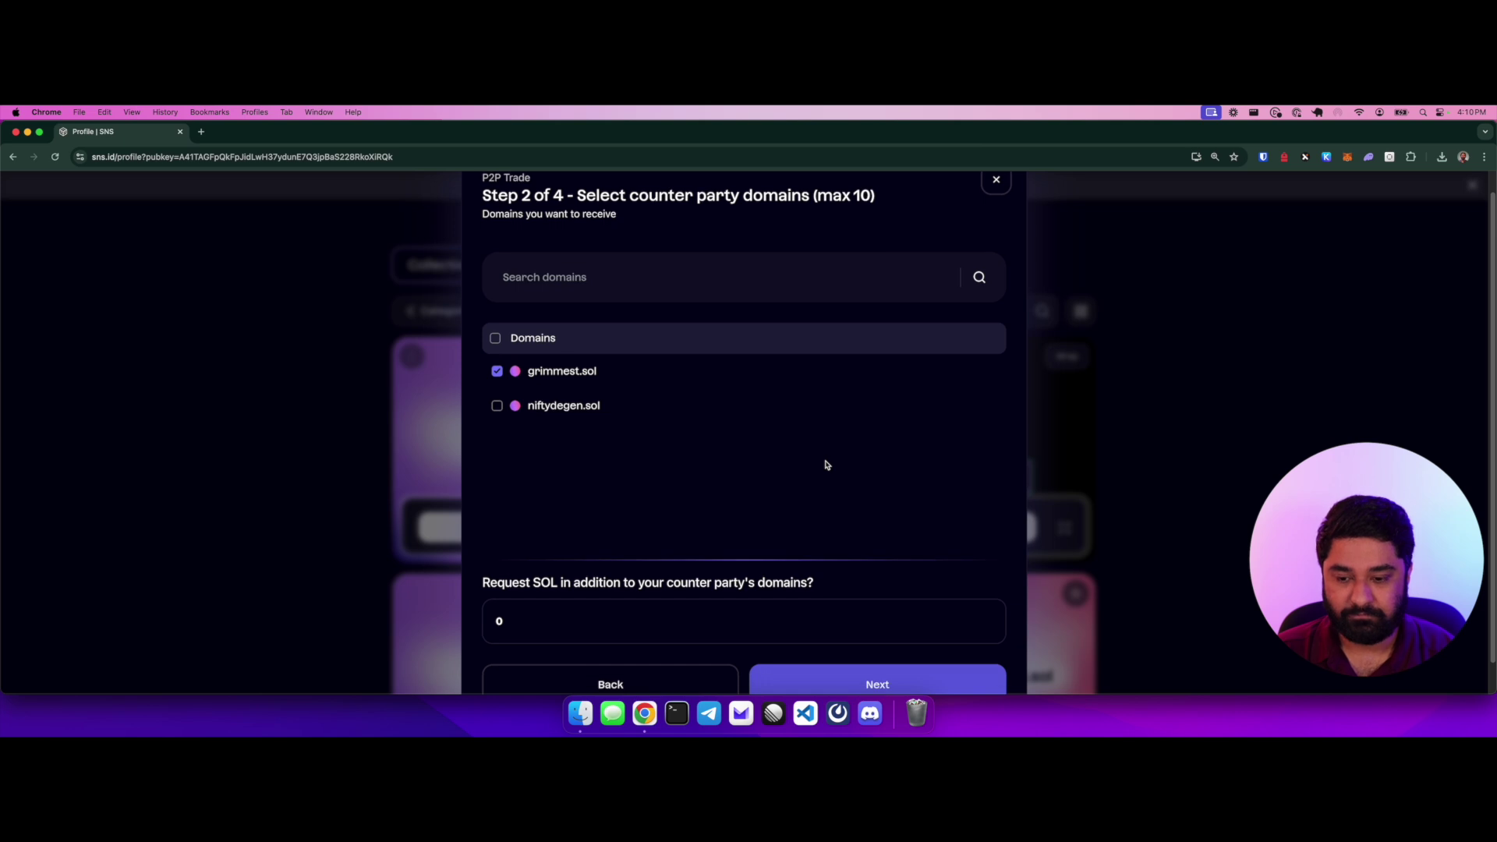
pyautogui.scroll(-1, 827, 465)
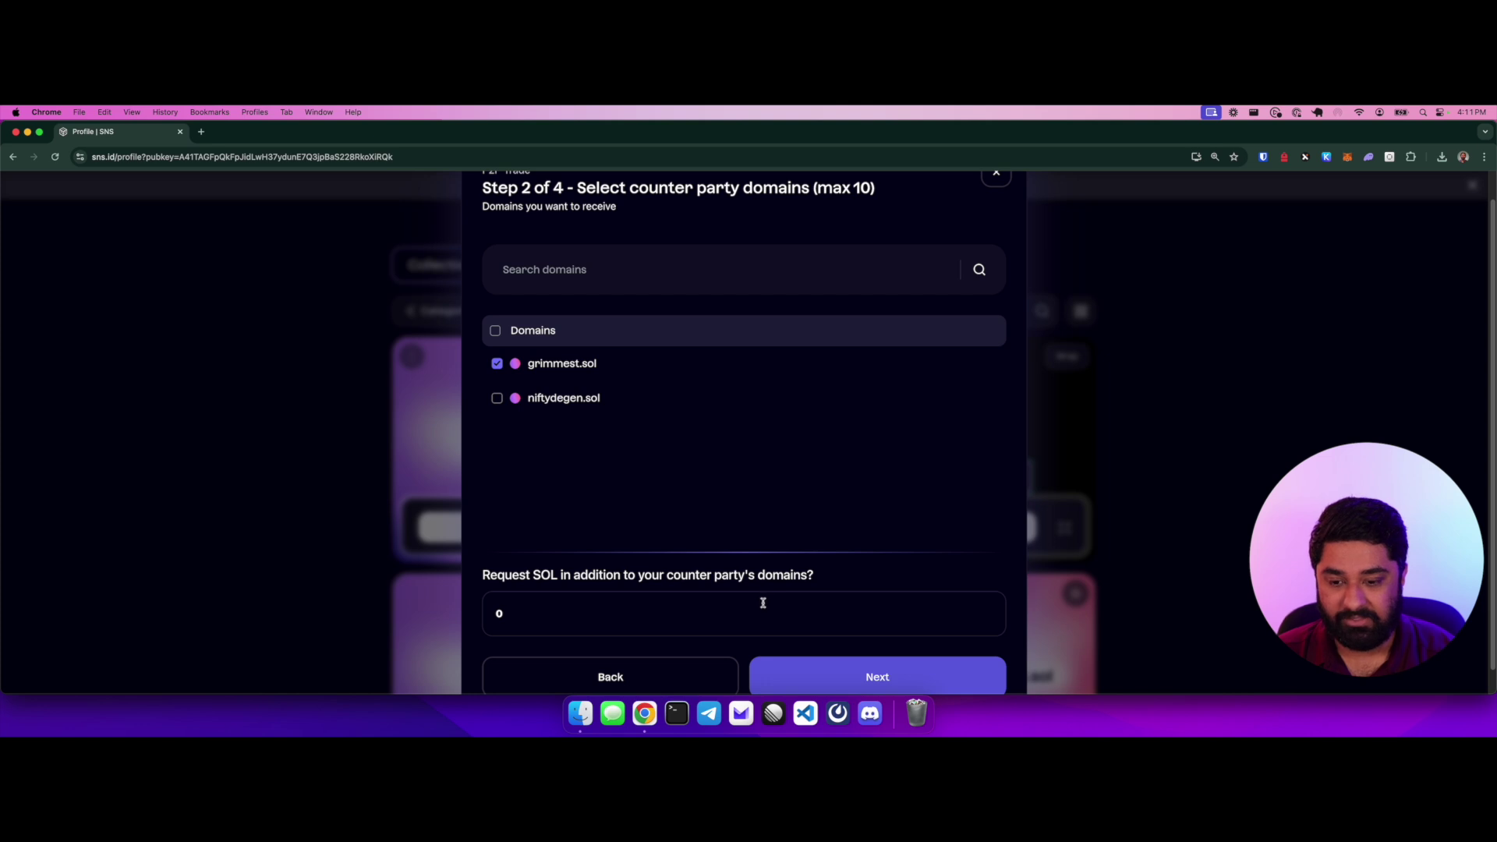
pyautogui.click(913, 673)
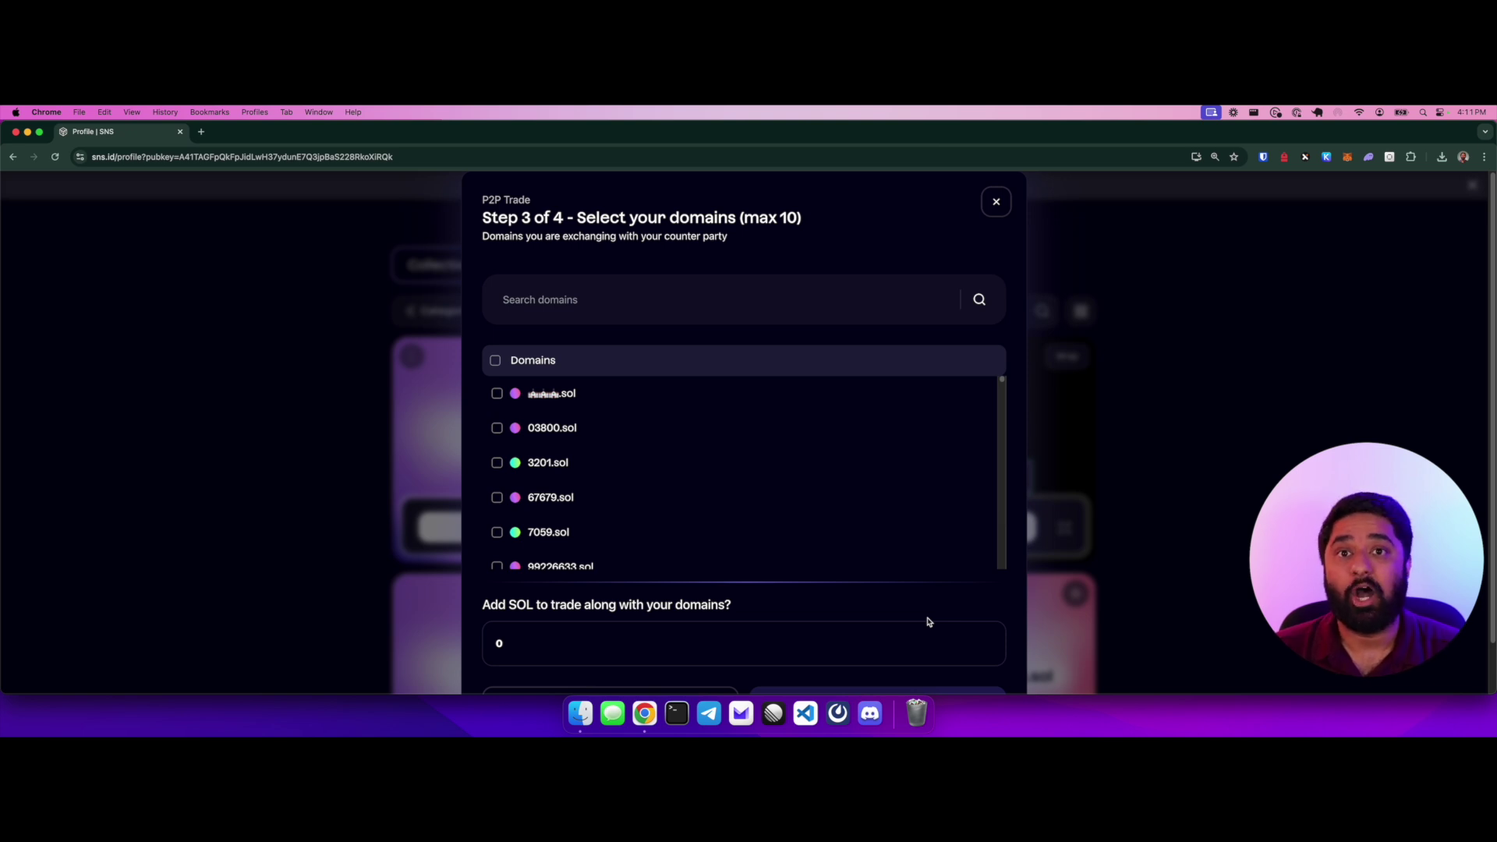
# Offer 03800.sol plus 1 SOL to the counter party, trying the domain search with a, and continue to the offer review.
pyautogui.click(577, 428)
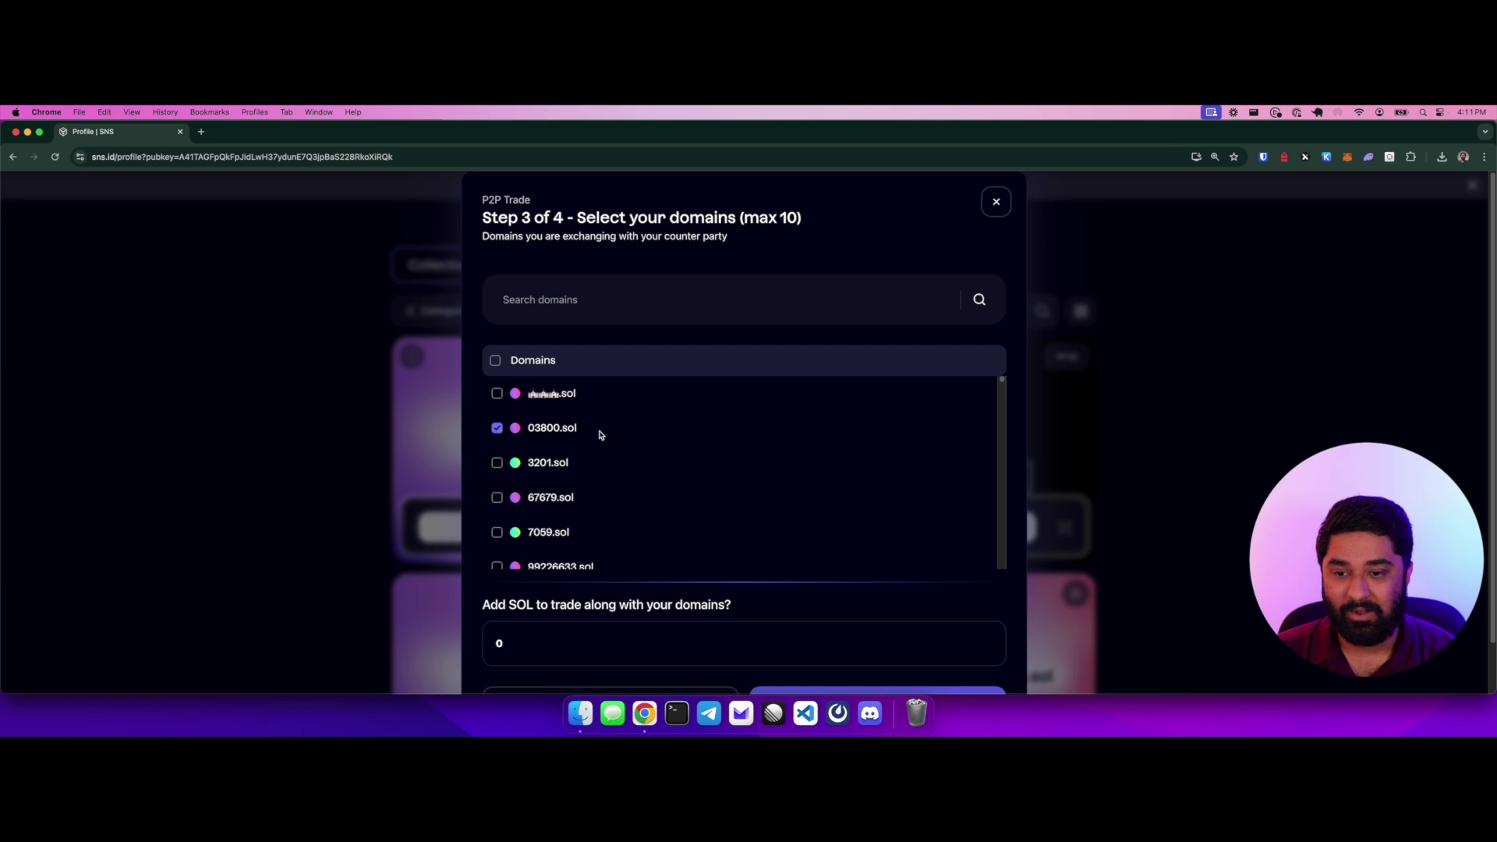
pyautogui.click(654, 301)
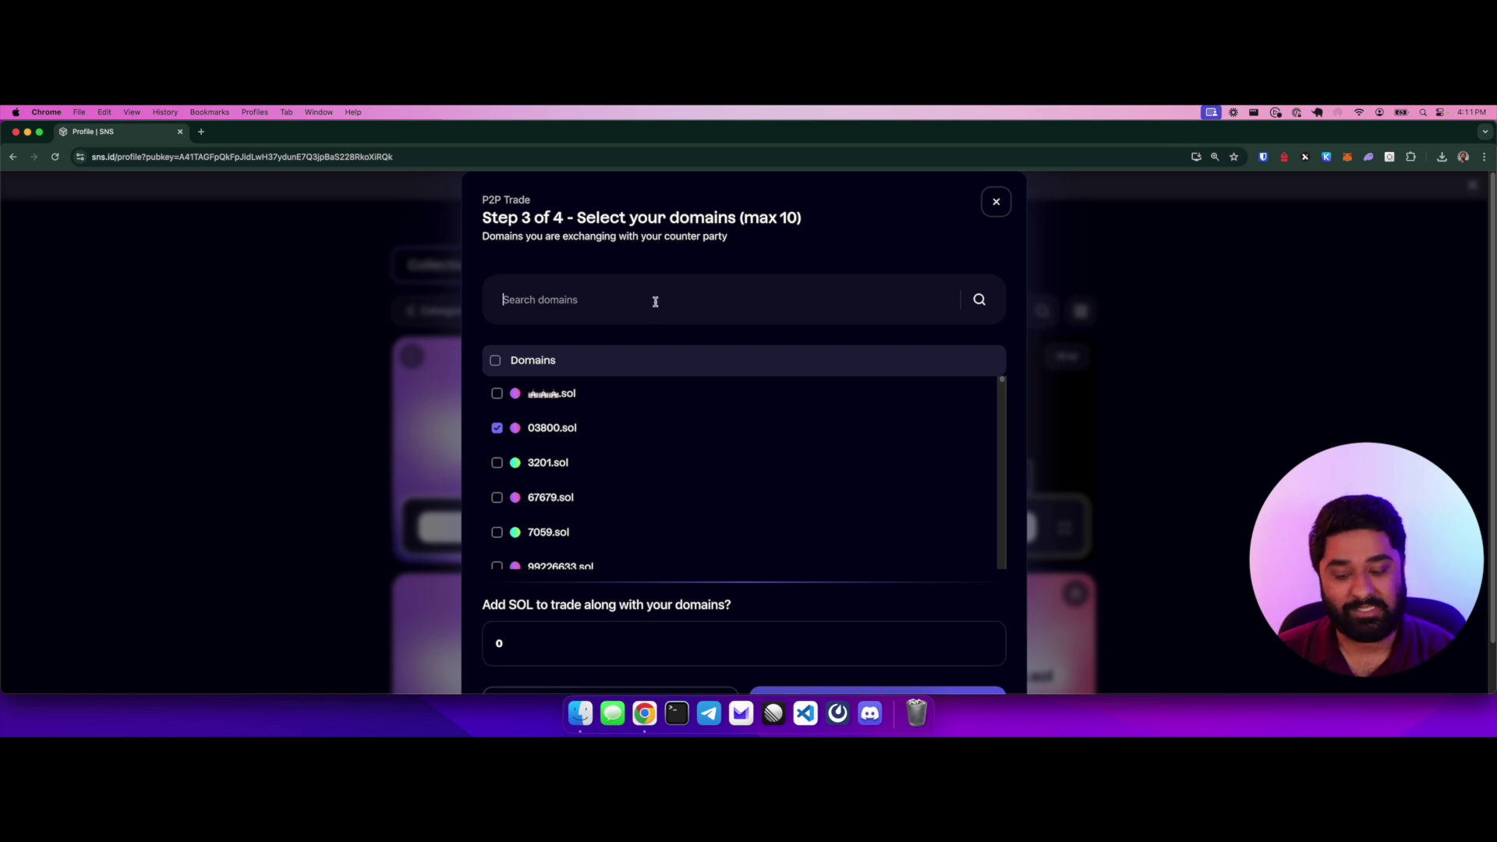
pyautogui.write('a')
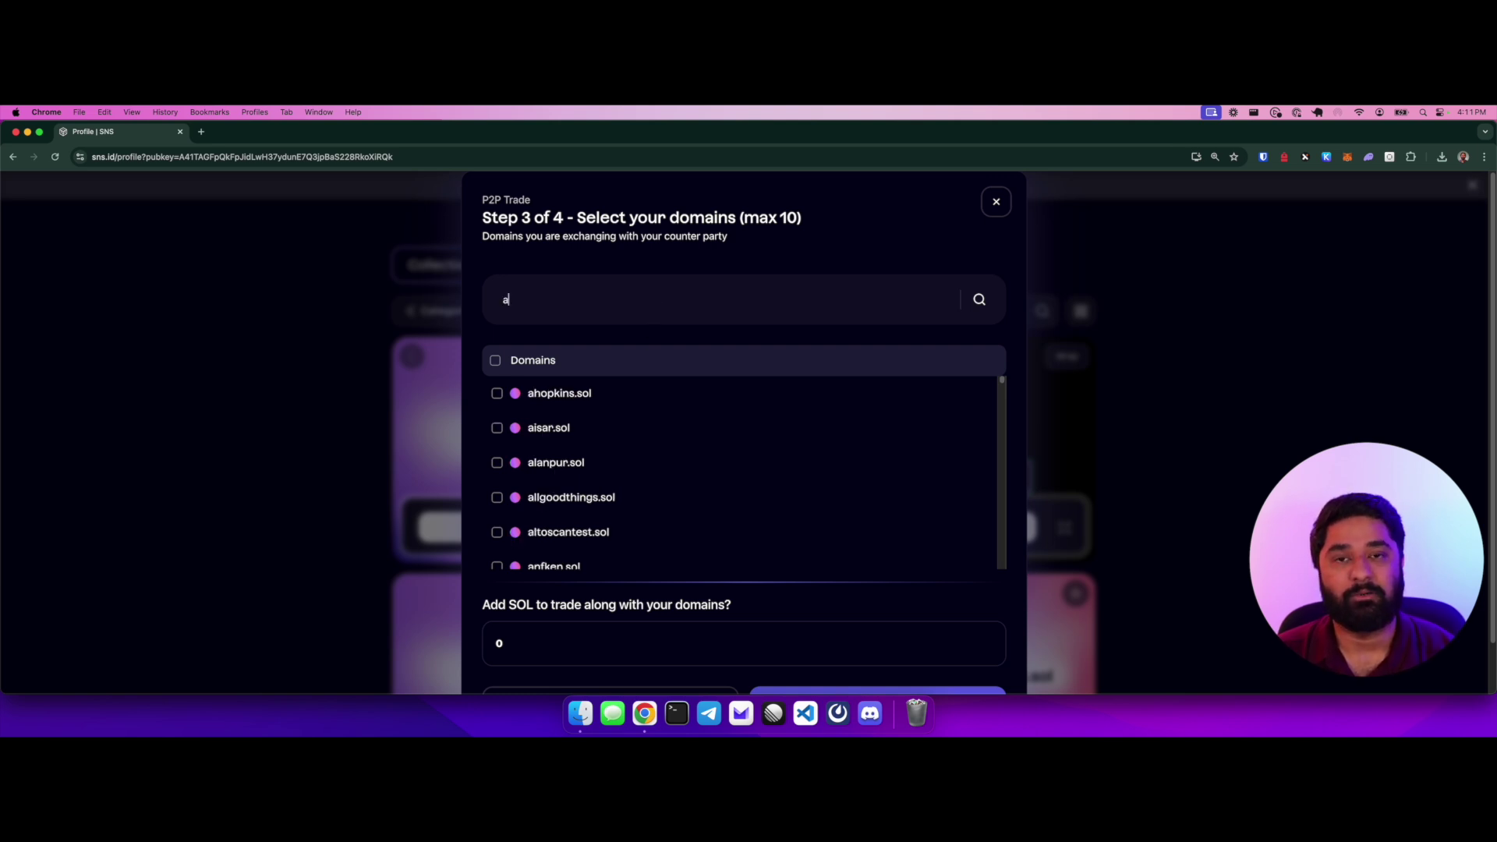
pyautogui.press('BackSpace')
pyautogui.click(678, 640)
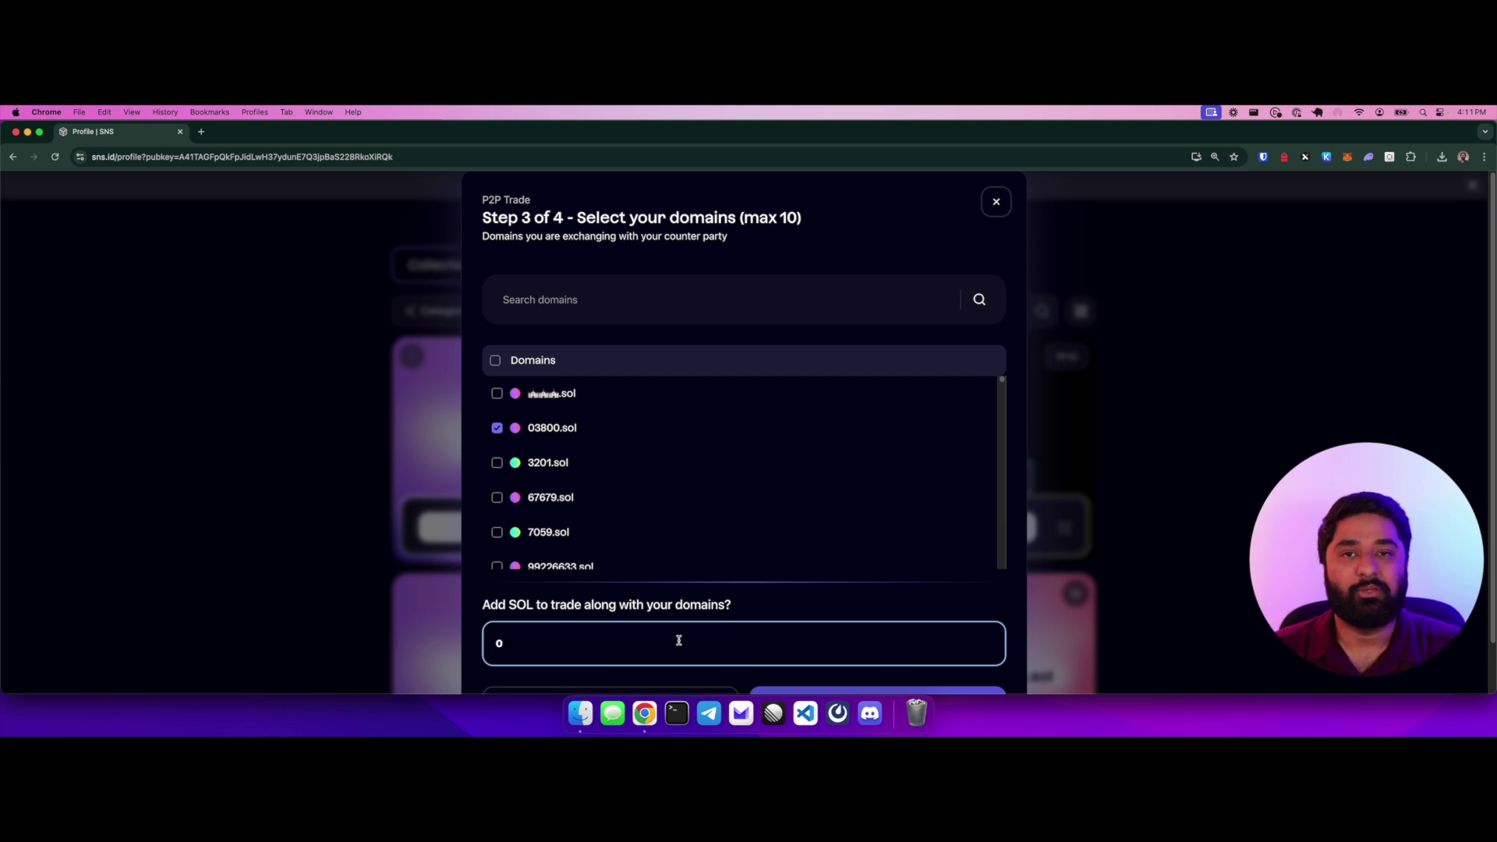
pyautogui.write('1')
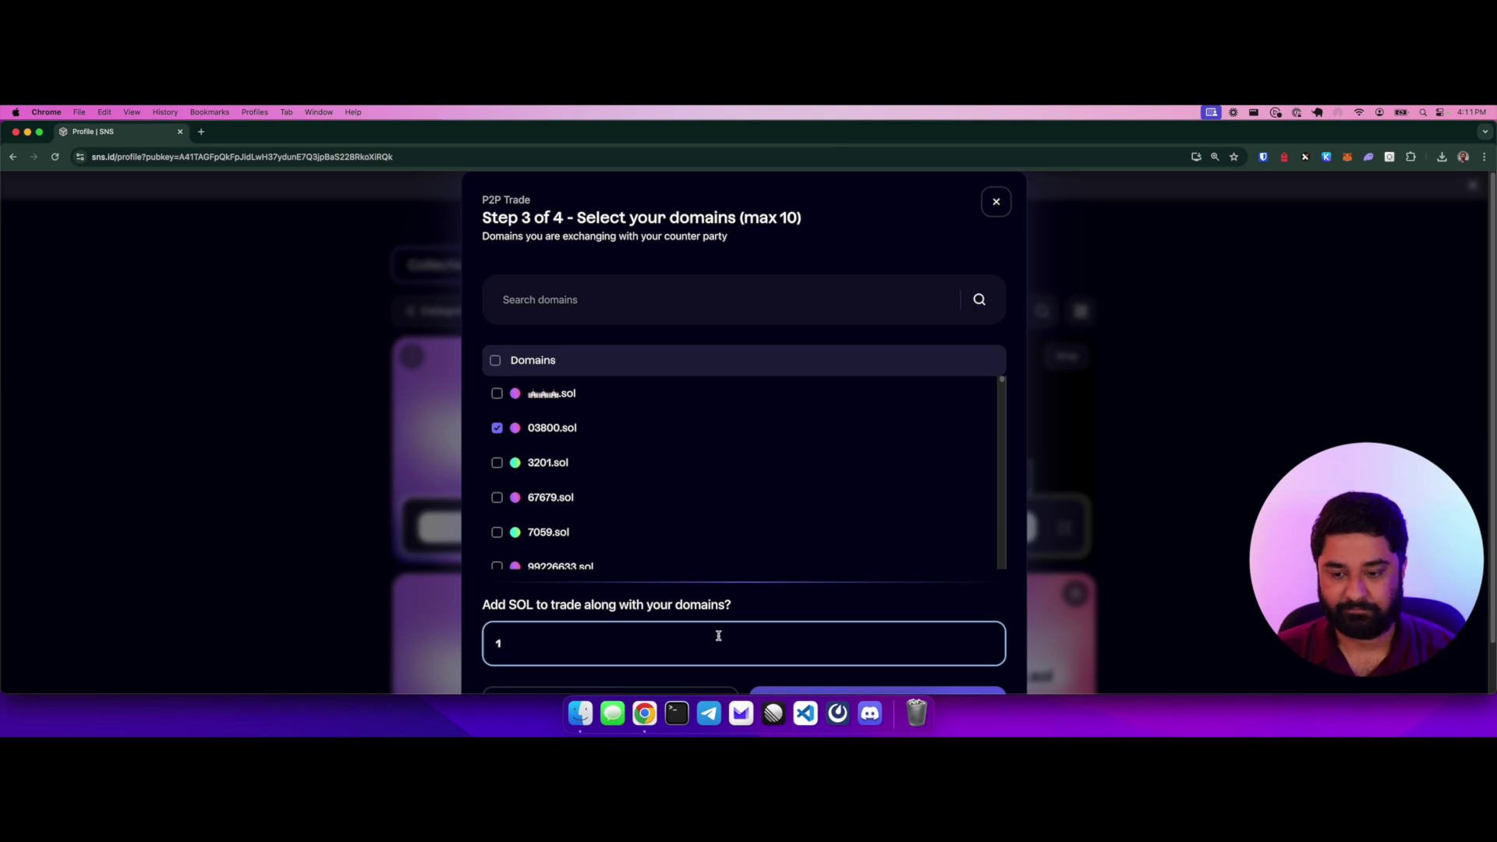
pyautogui.scroll(-1, 837, 604)
pyautogui.click(902, 661)
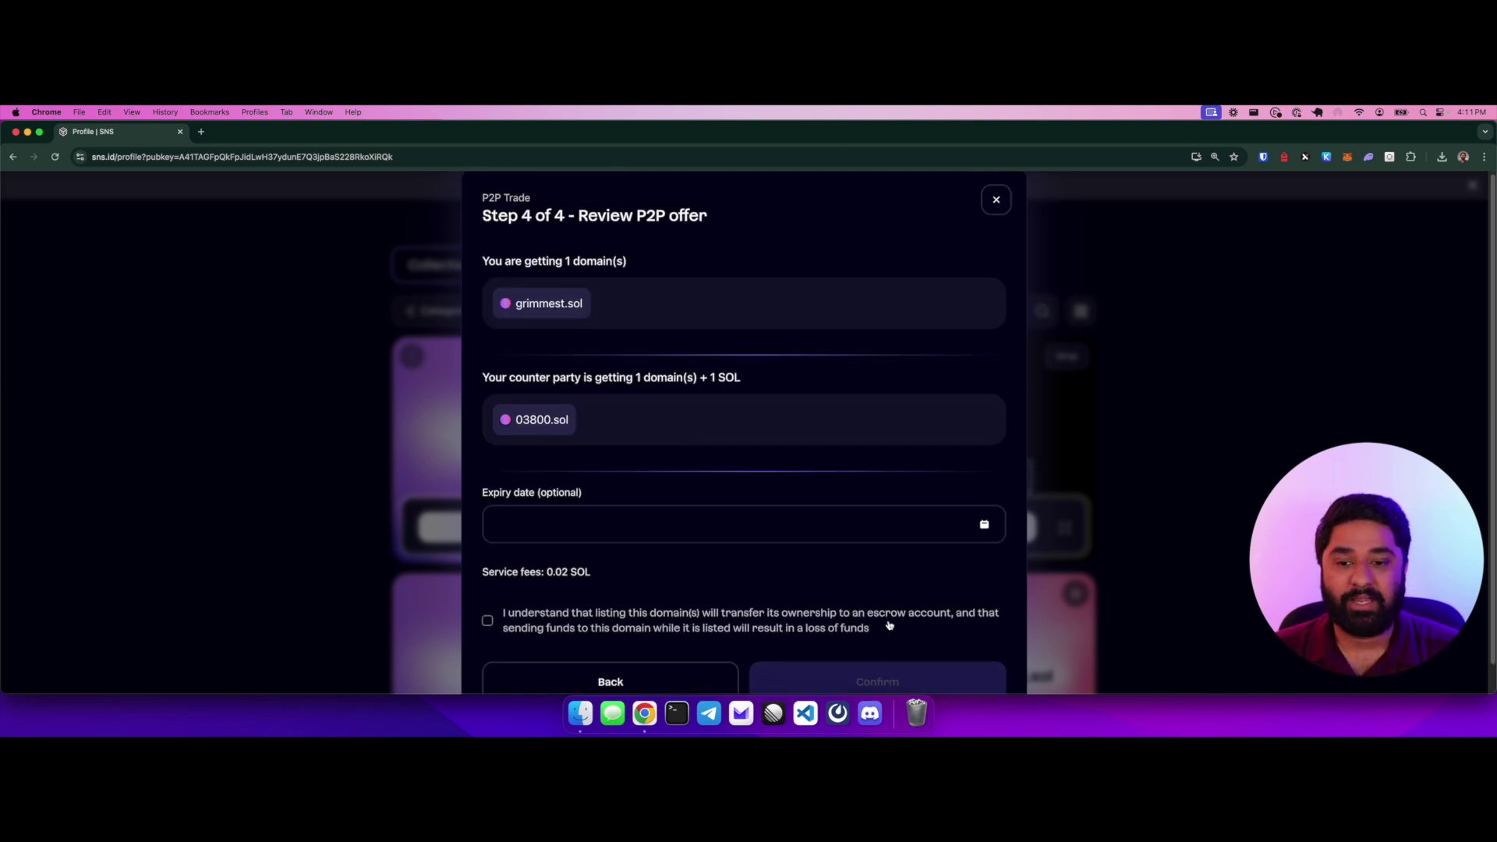
# Set the P2P offer to expire on October 20, 2024, accept the escrow notice, and confirm the offer.
pyautogui.click(984, 525)
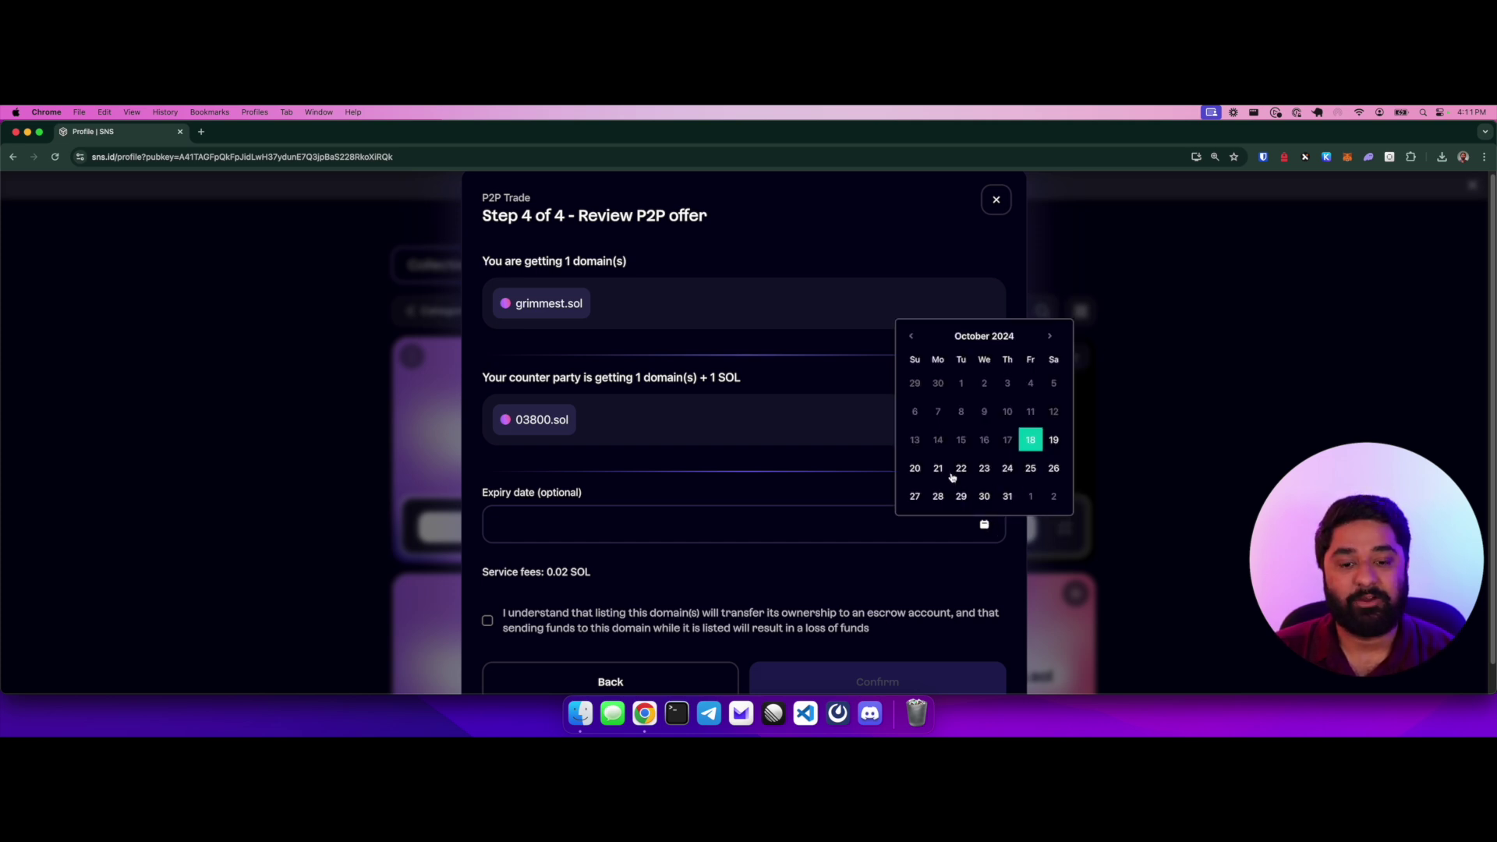
pyautogui.click(912, 472)
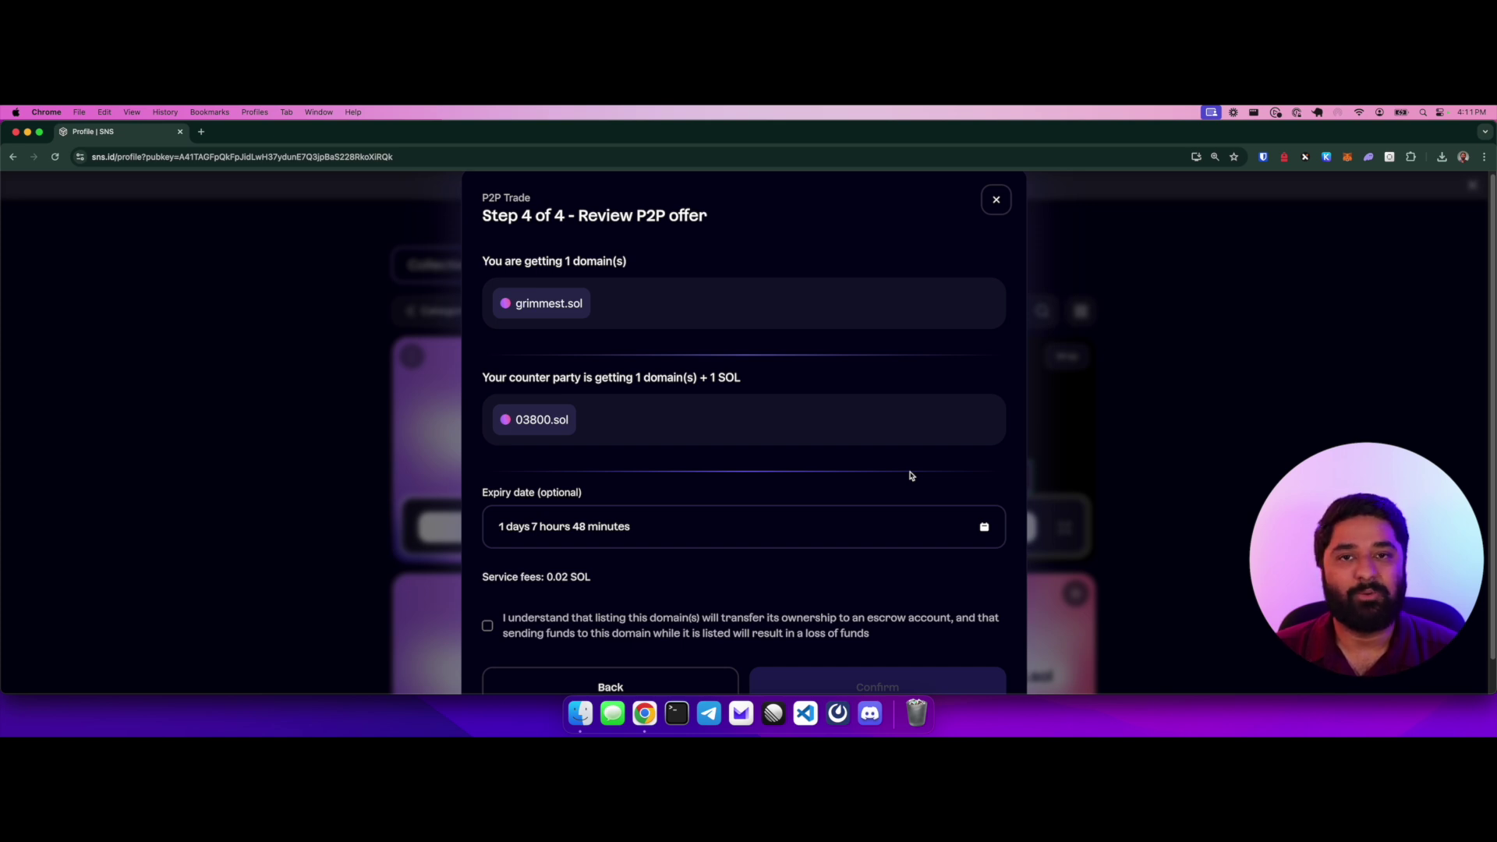
pyautogui.scroll(-1, 698, 616)
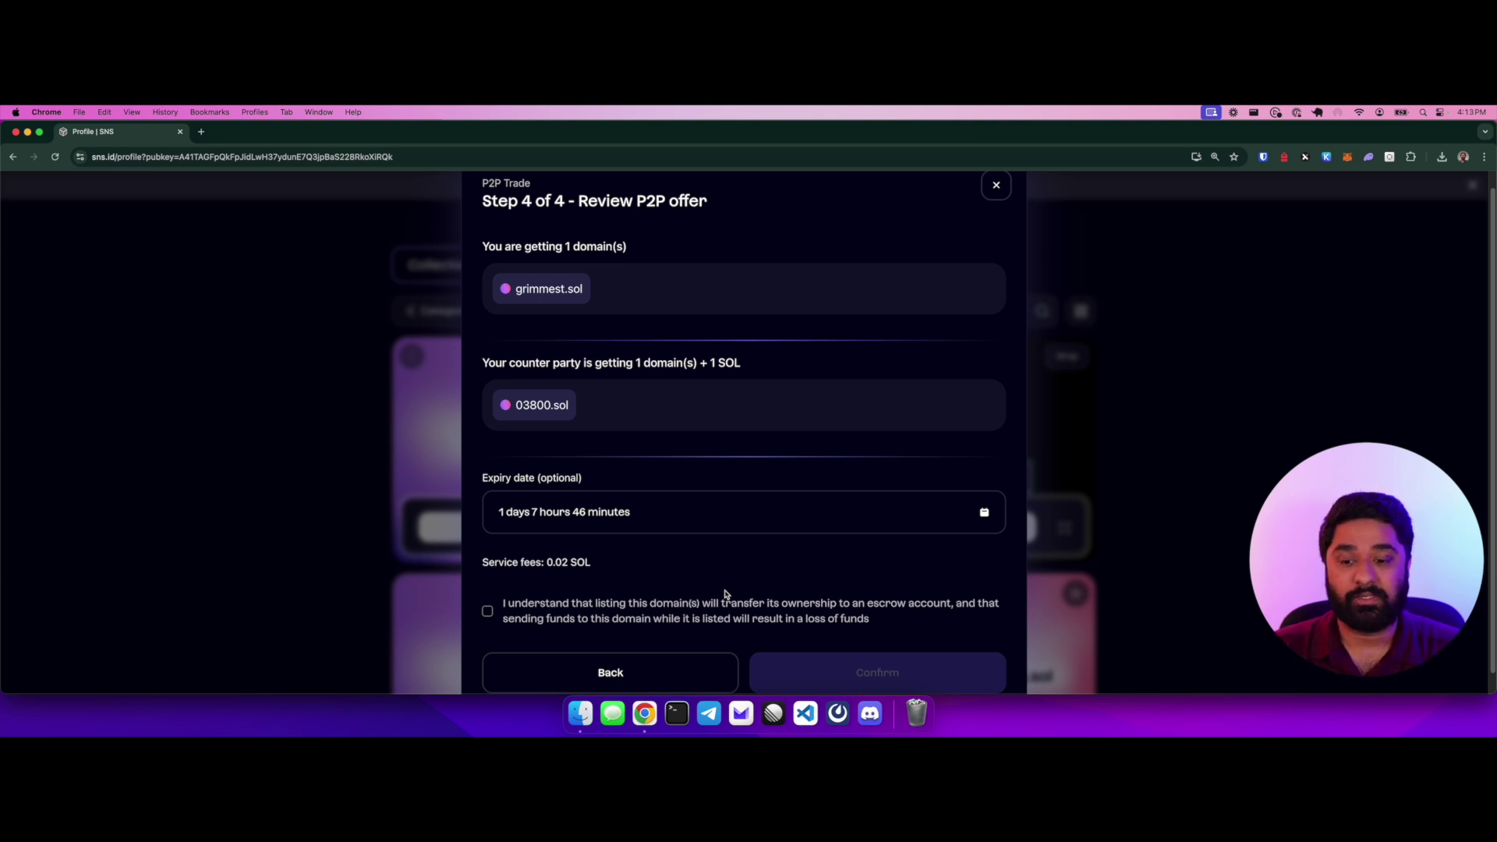
pyautogui.click(745, 622)
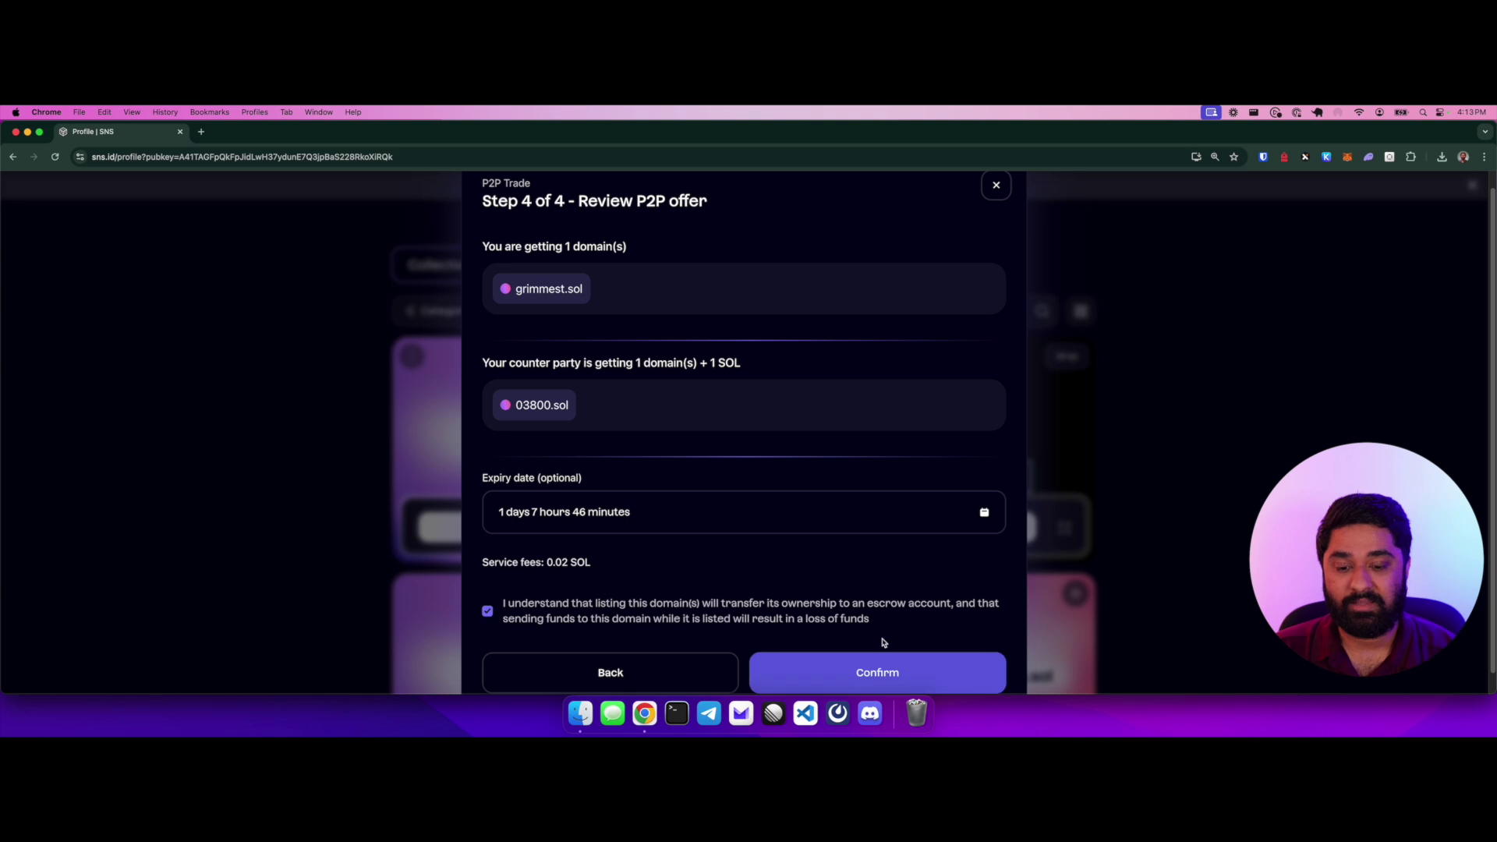
pyautogui.click(909, 679)
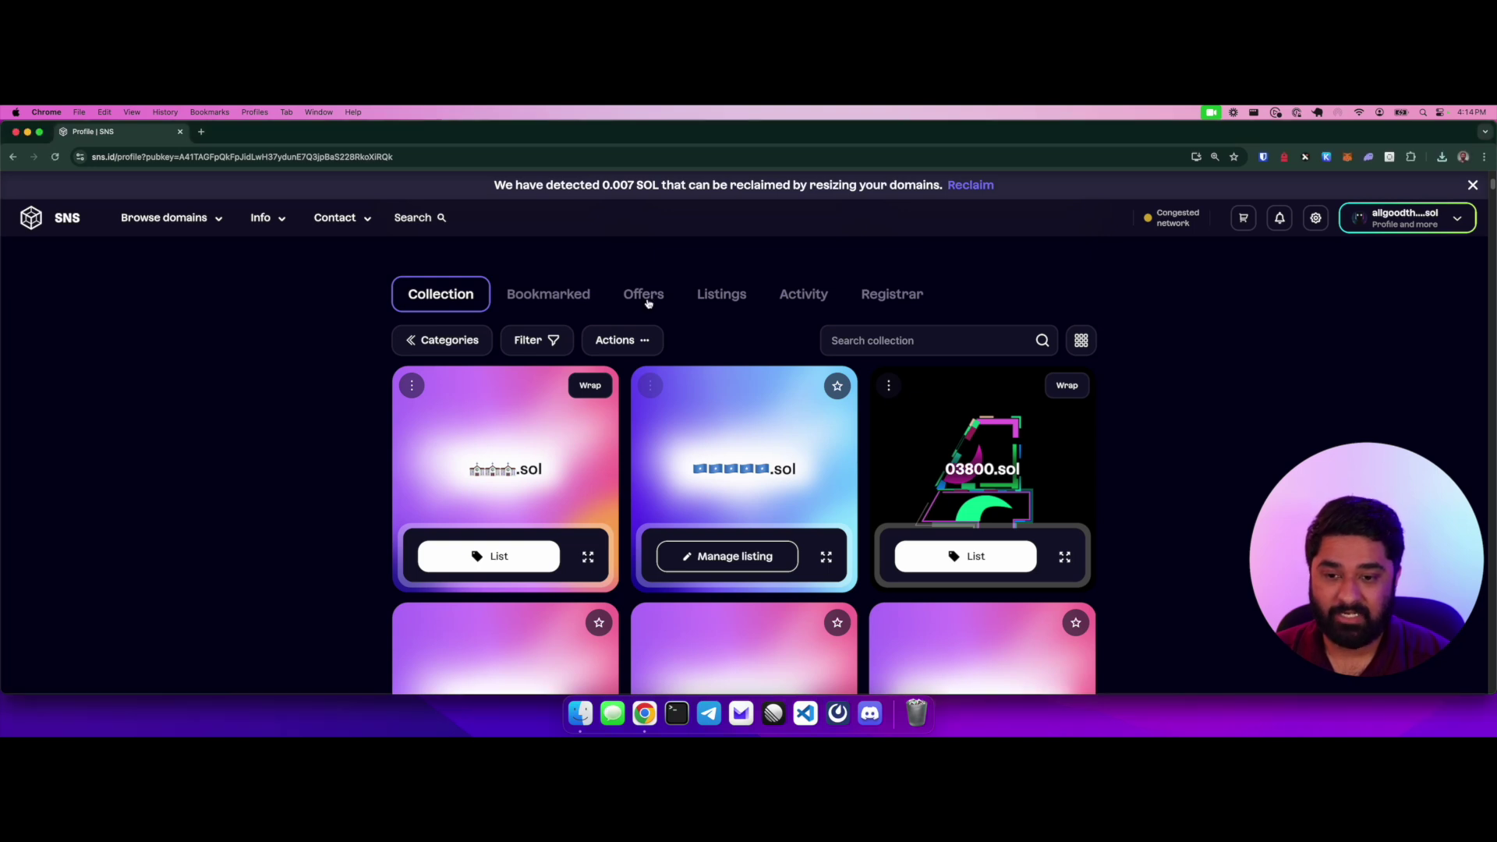
# Show the profile's offers and filter them by the P2P Made type.
pyautogui.click(664, 299)
pyautogui.scroll(-1, 685, 424)
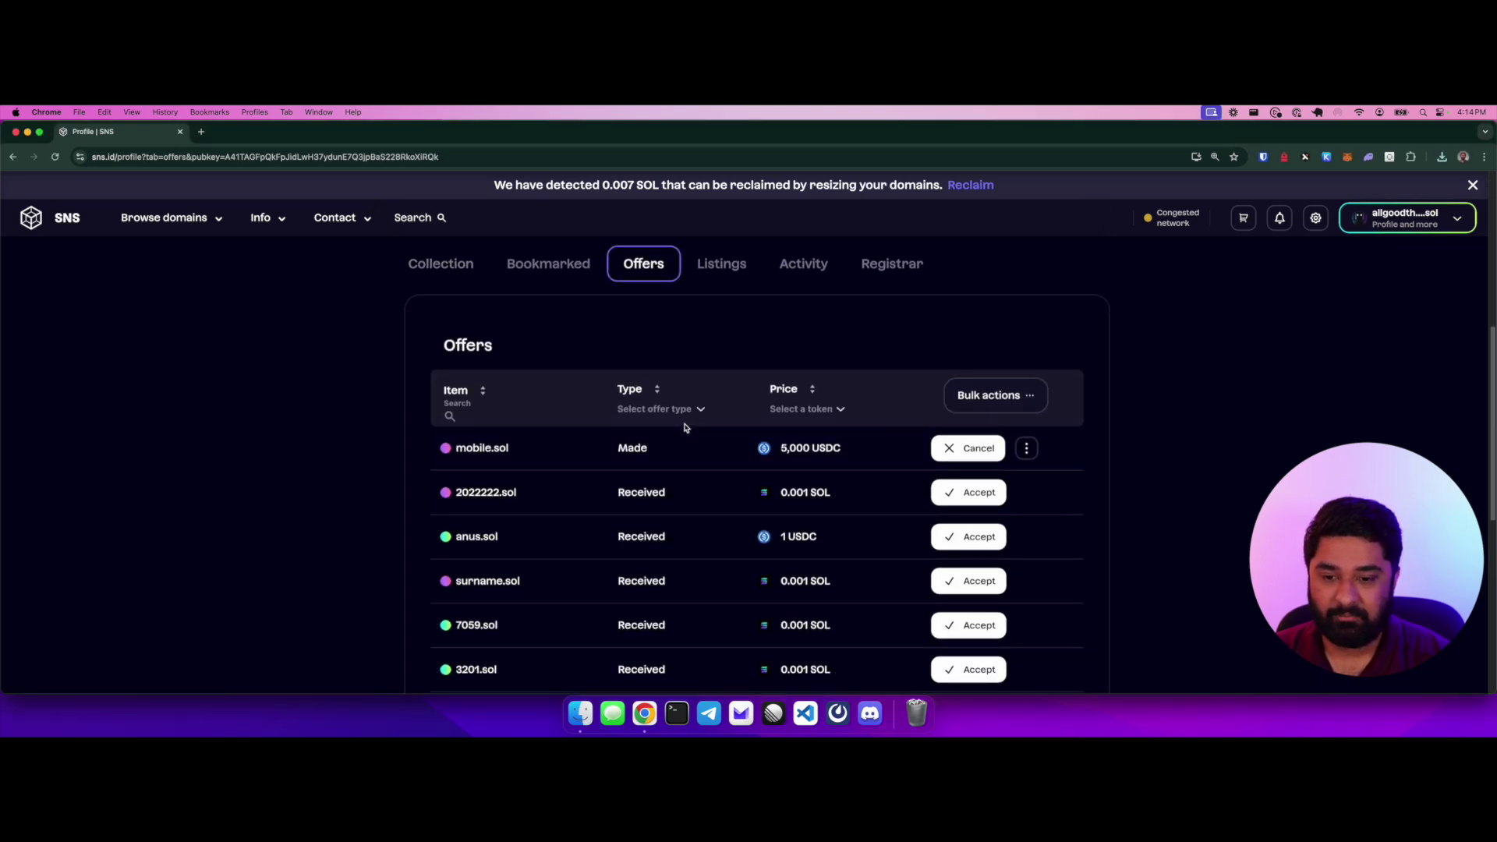
pyautogui.click(695, 411)
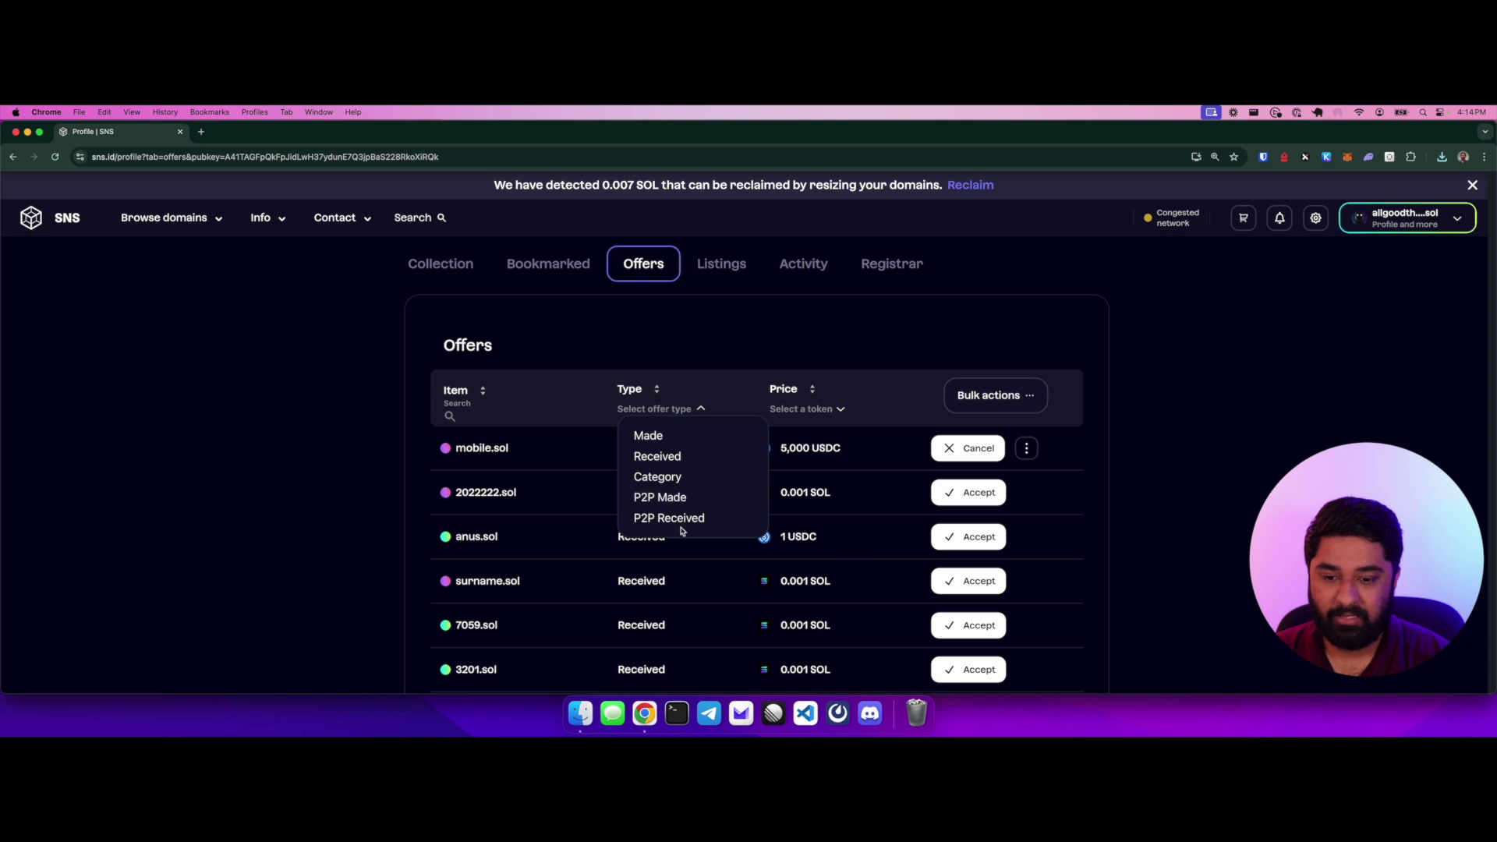
pyautogui.click(683, 498)
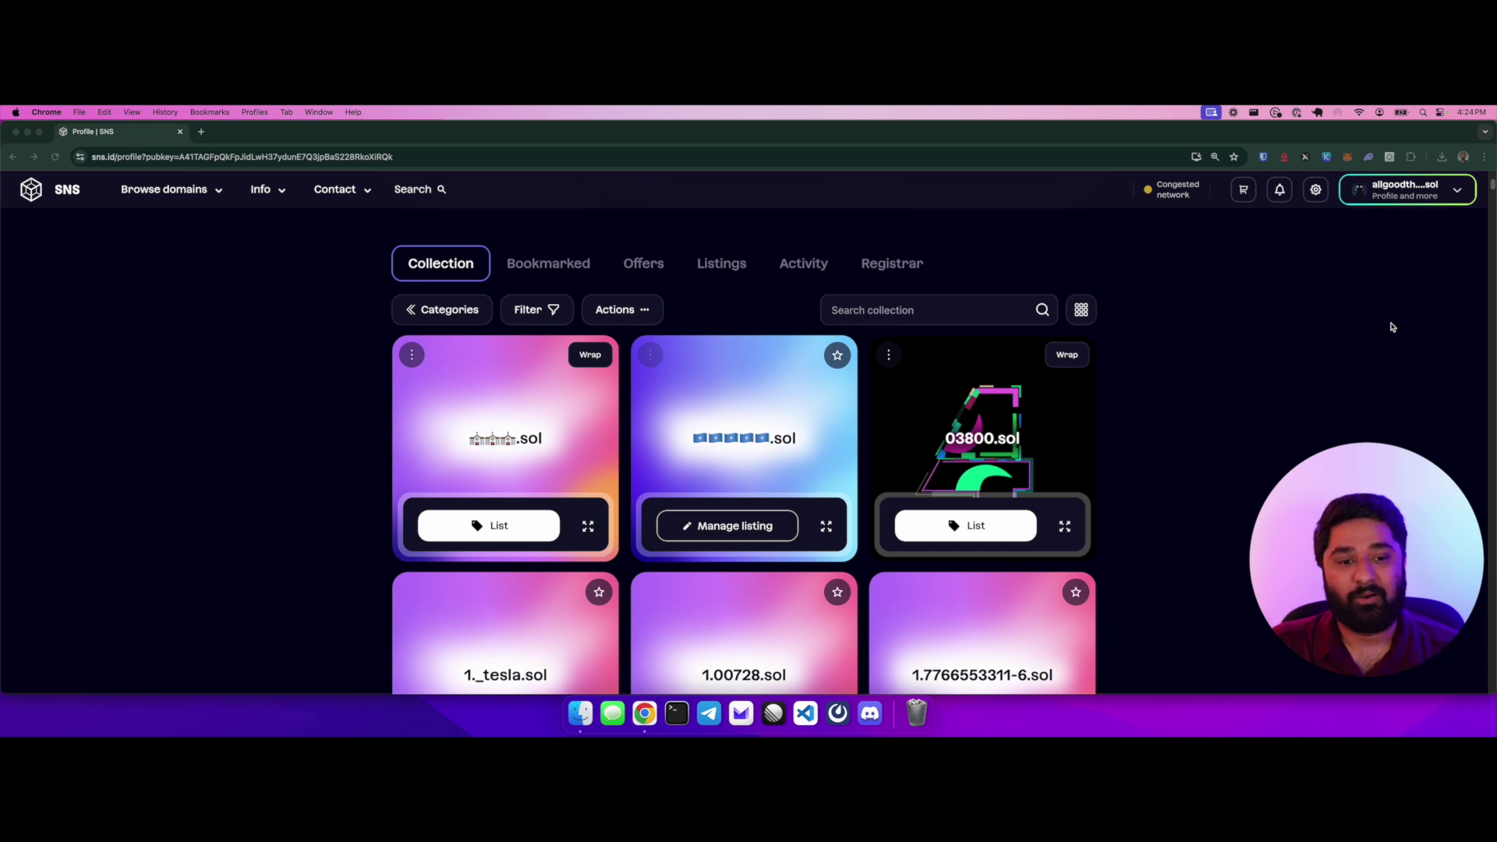
# Browse the listed domains and compare the compact grid layout with the large card layout.
pyautogui.click(195, 192)
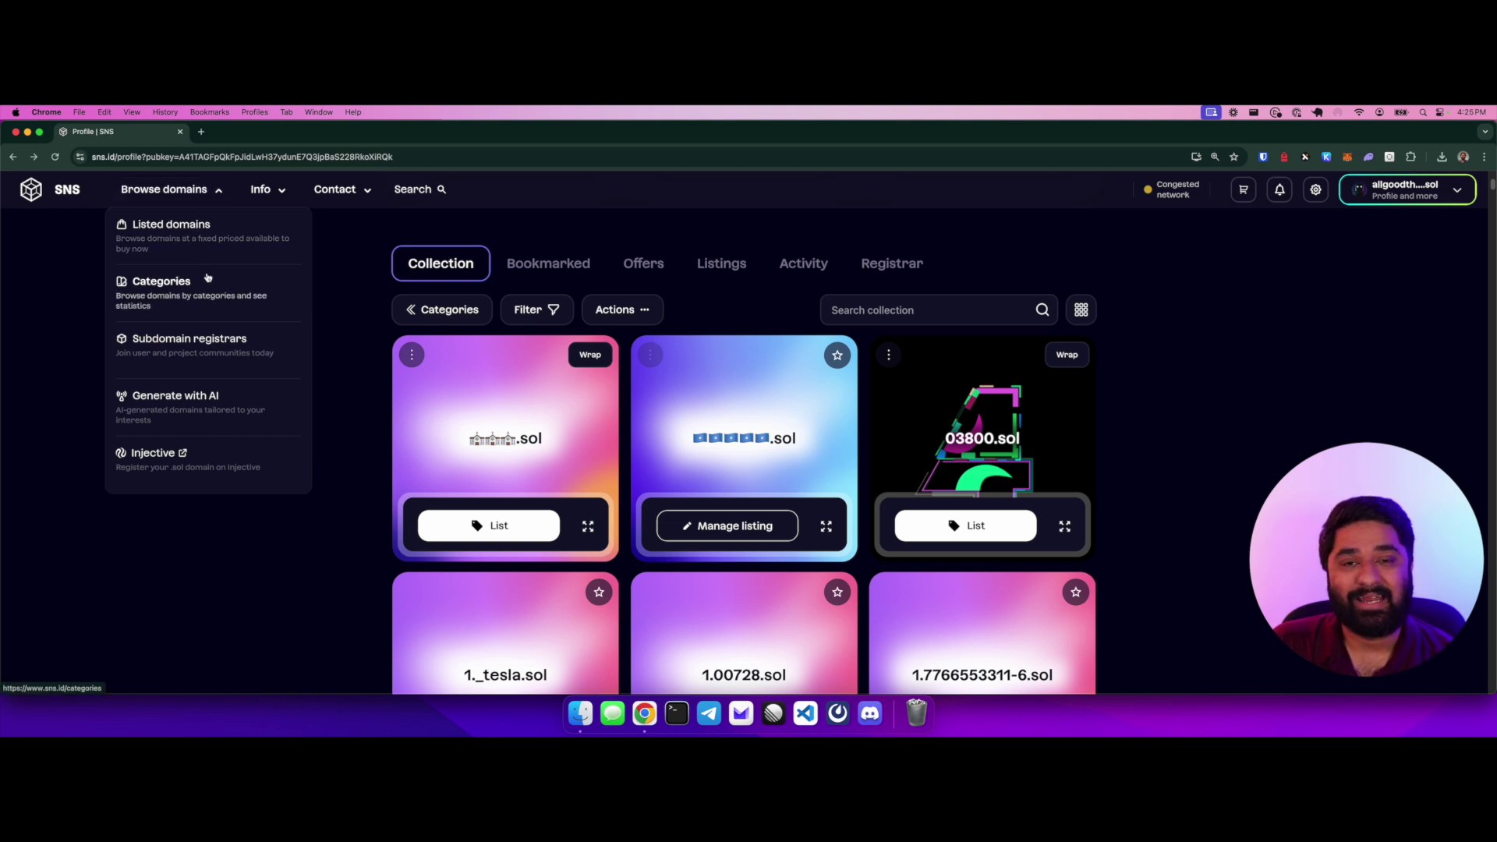
pyautogui.click(211, 235)
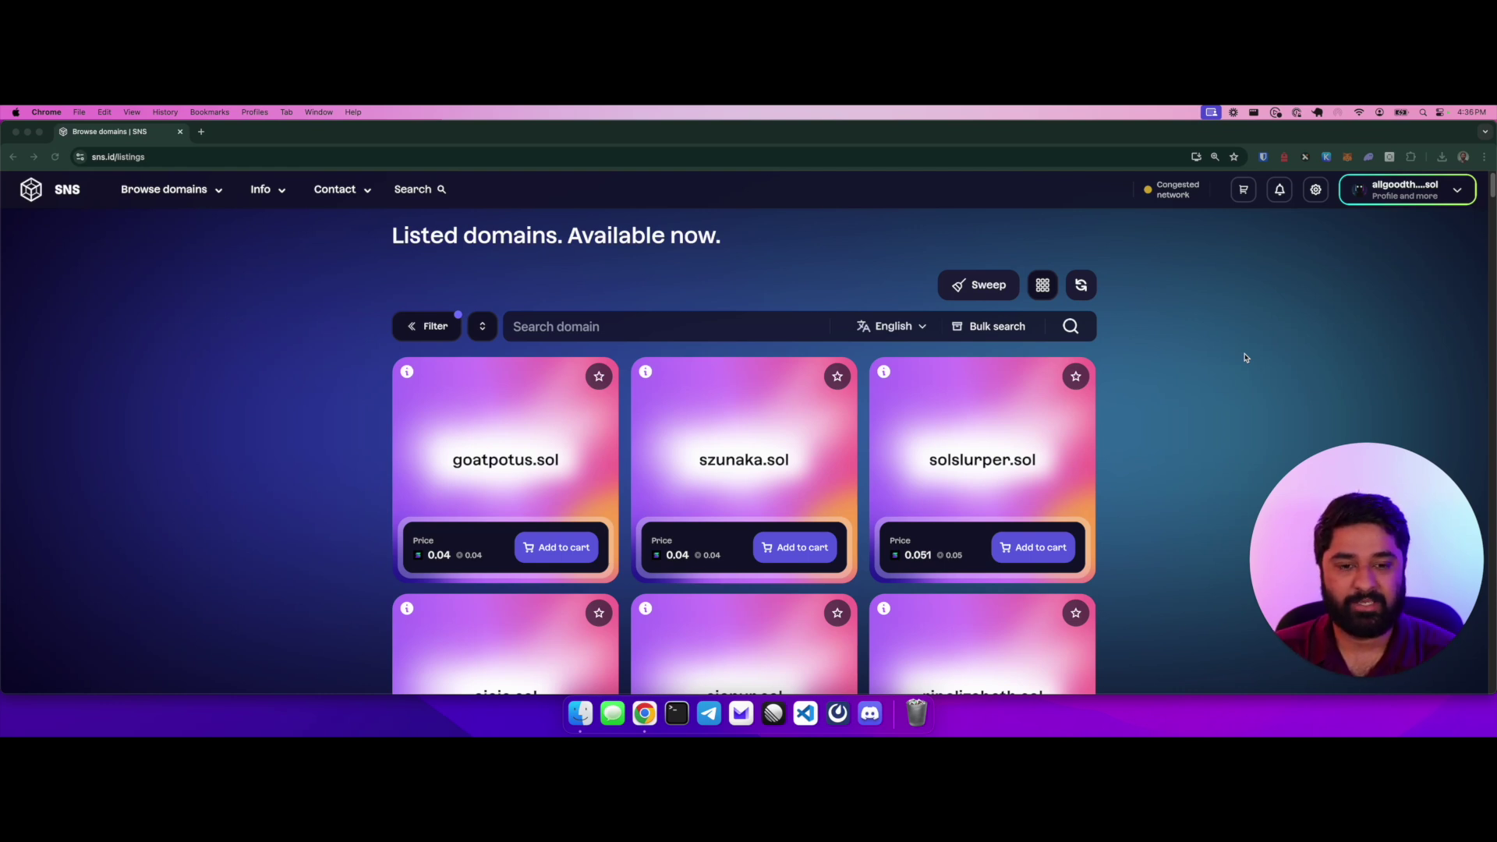
pyautogui.click(1052, 248)
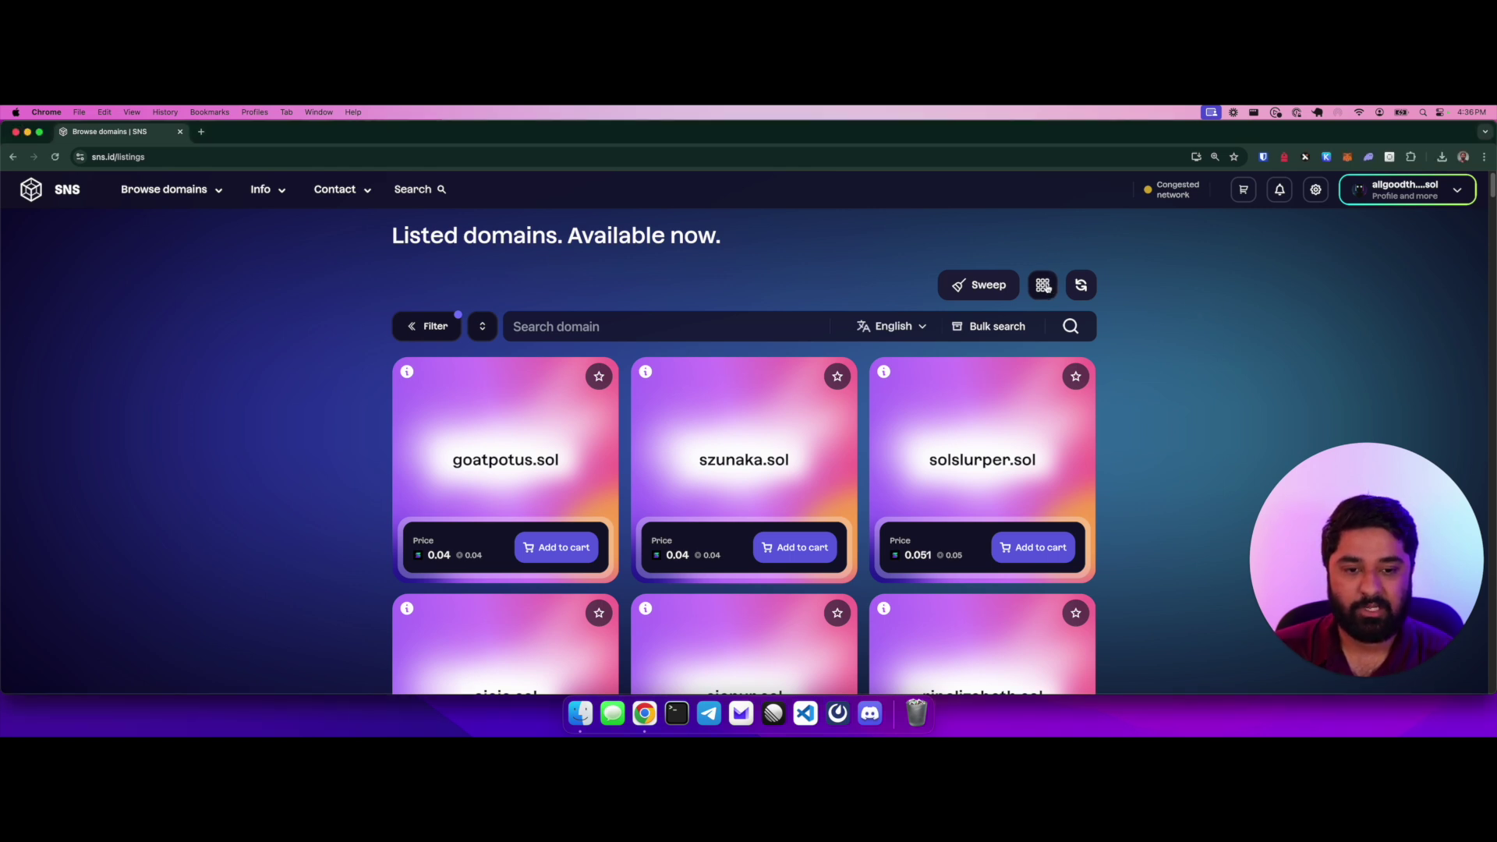
pyautogui.click(1043, 286)
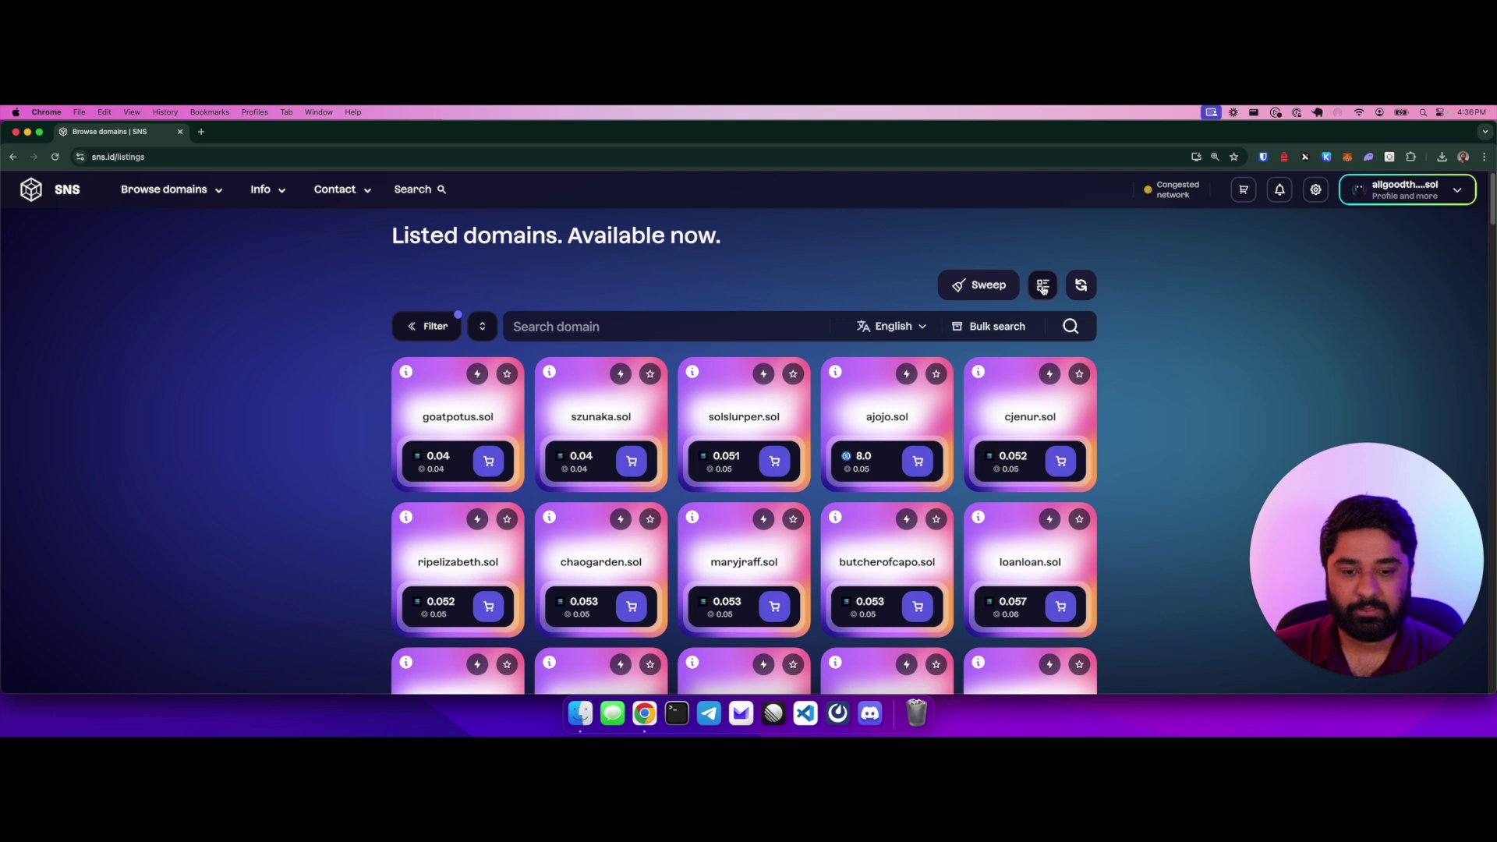
pyautogui.click(1043, 286)
pyautogui.click(1043, 287)
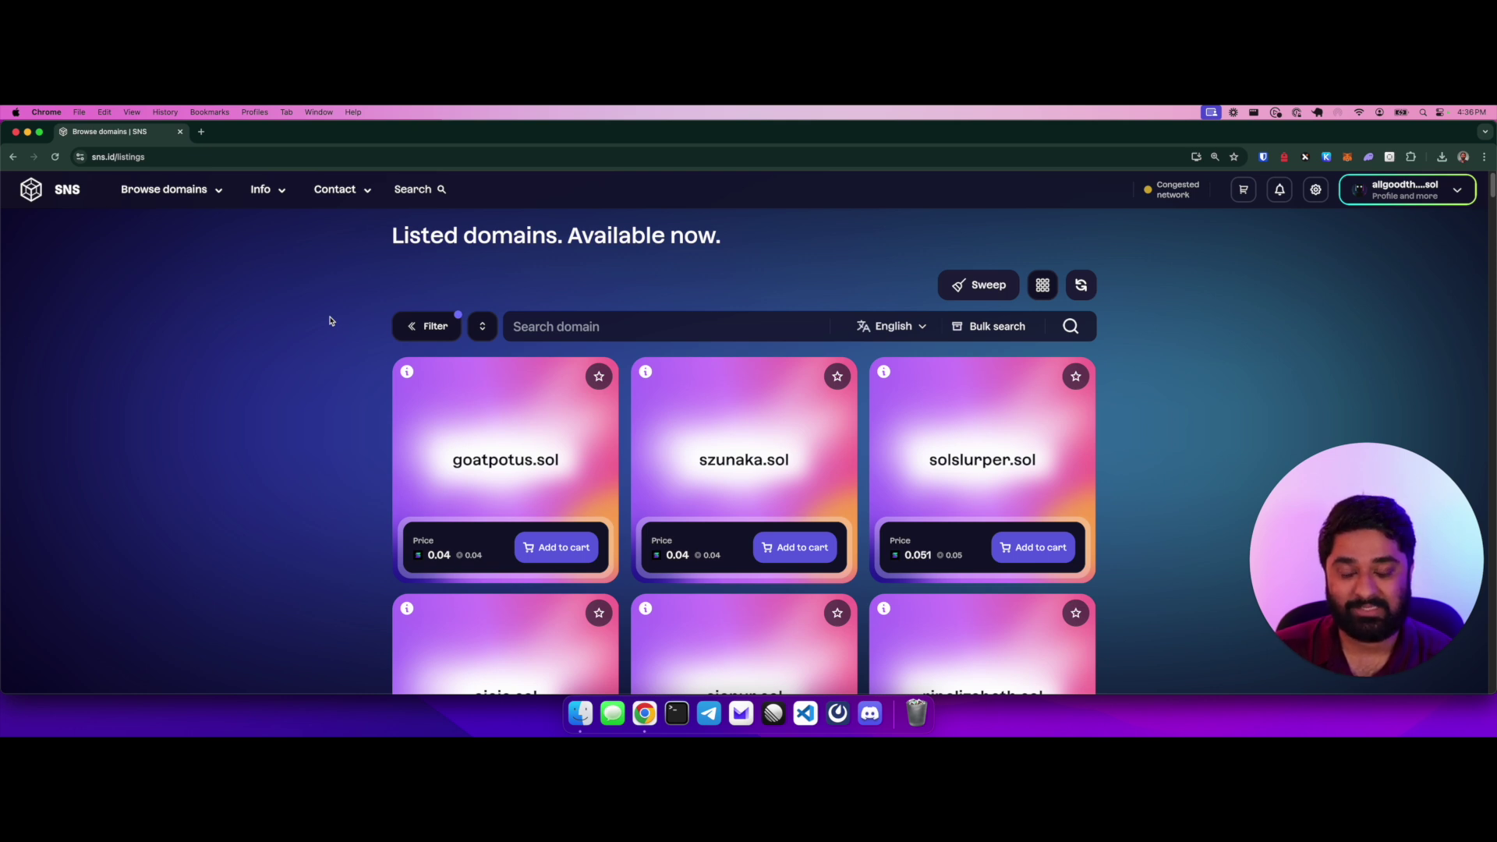
# Filter the listed domains to include bundles alongside single listings, and review the domain type and category filters.
pyautogui.click(421, 328)
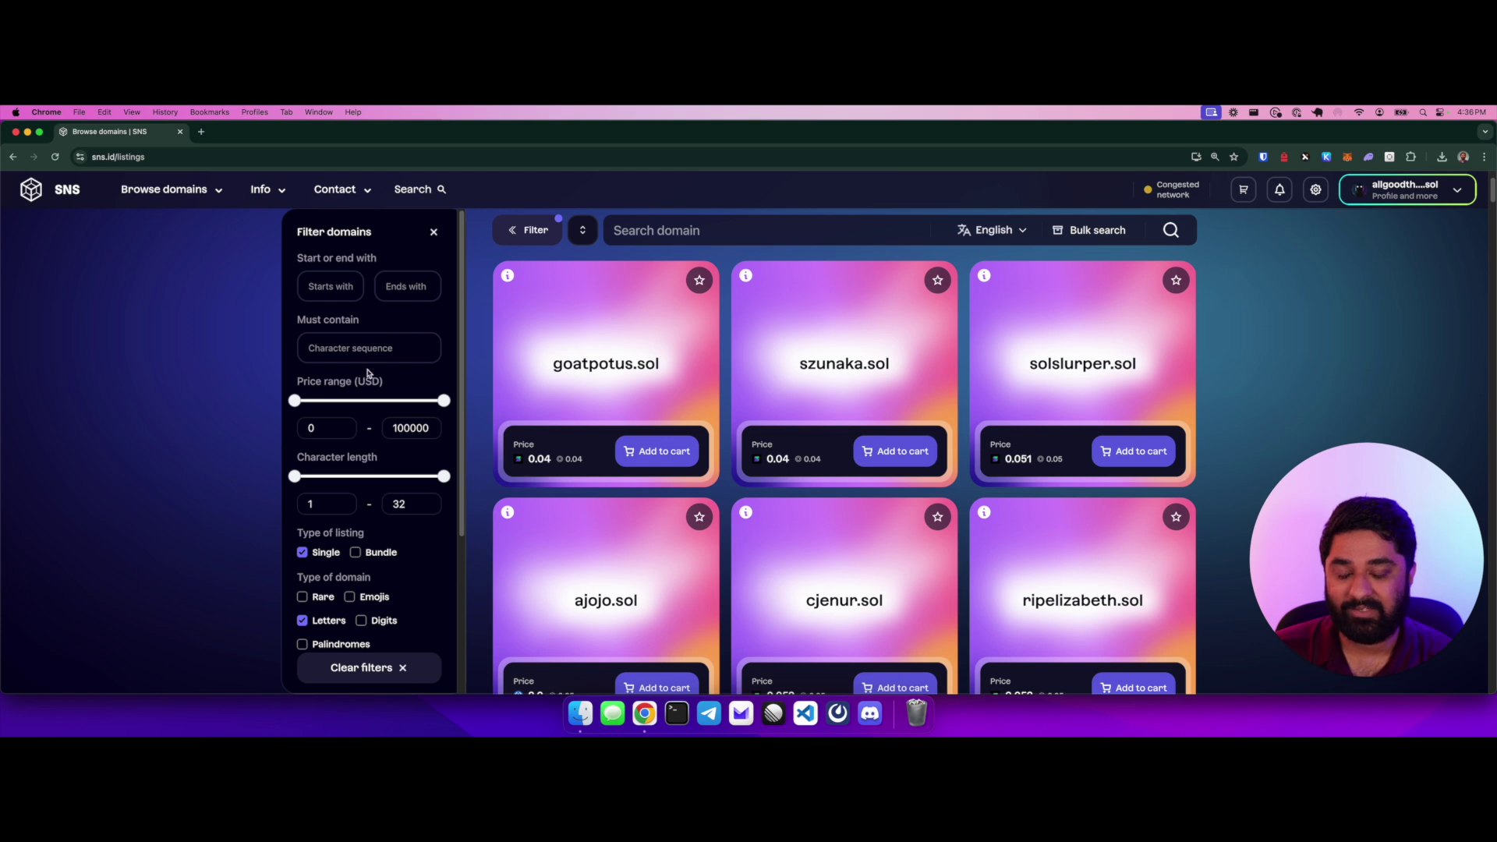
pyautogui.scroll(-1, 392, 350)
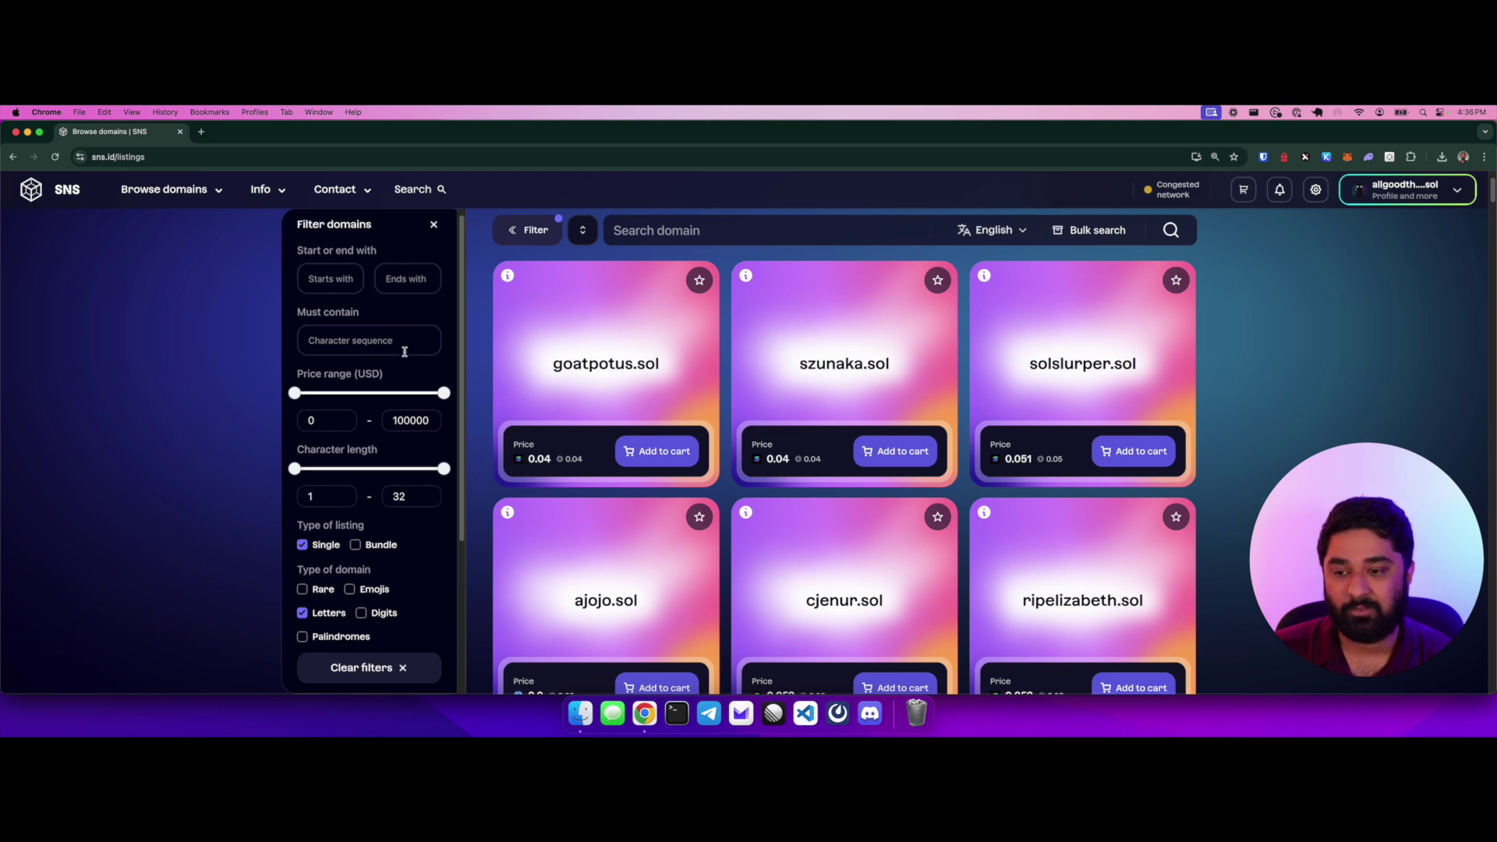
pyautogui.scroll(-3, 406, 335)
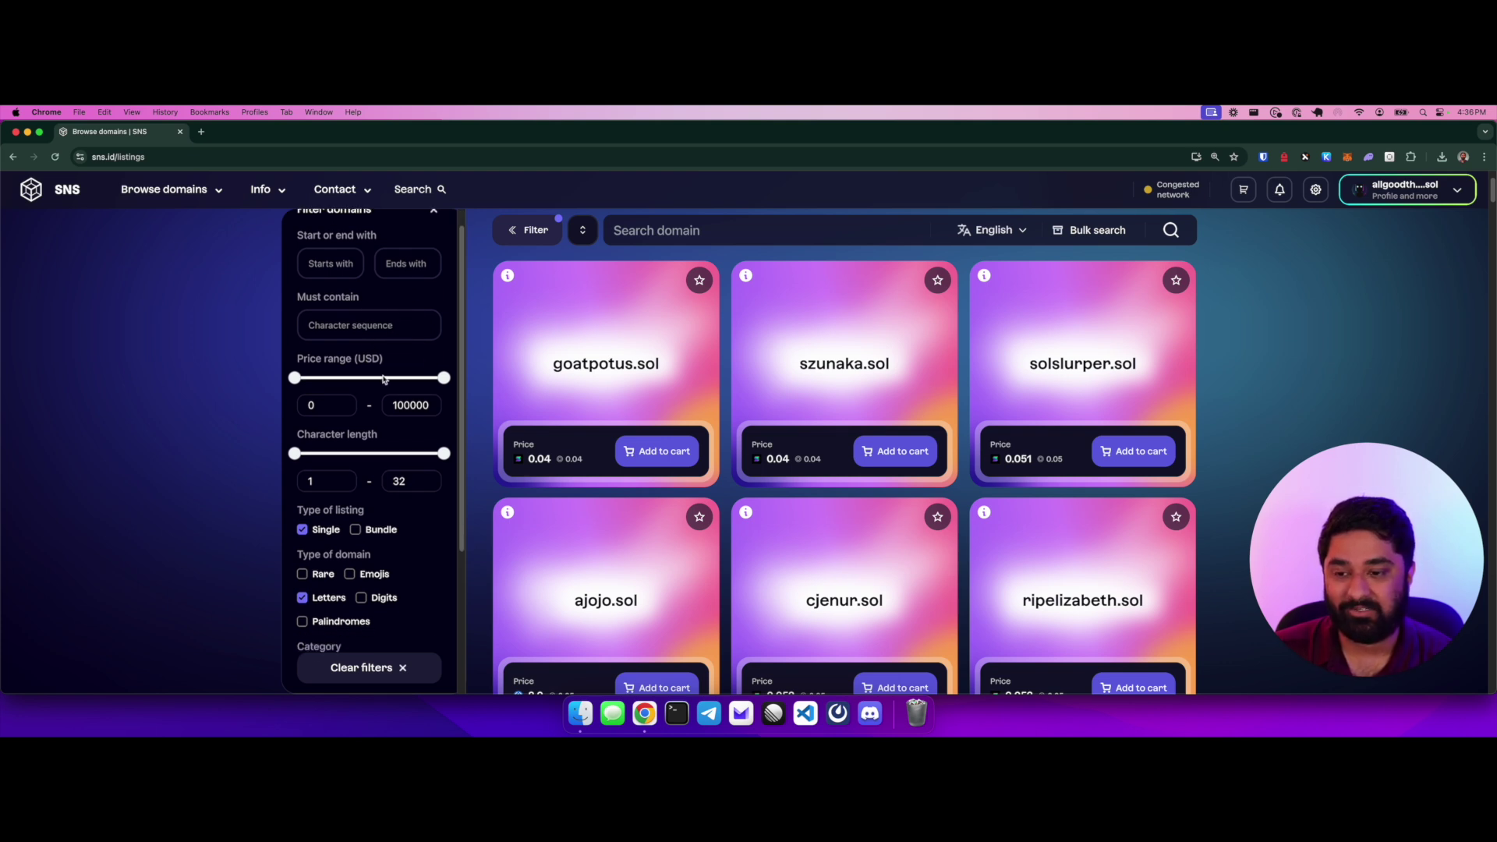
pyautogui.scroll(-3, 425, 405)
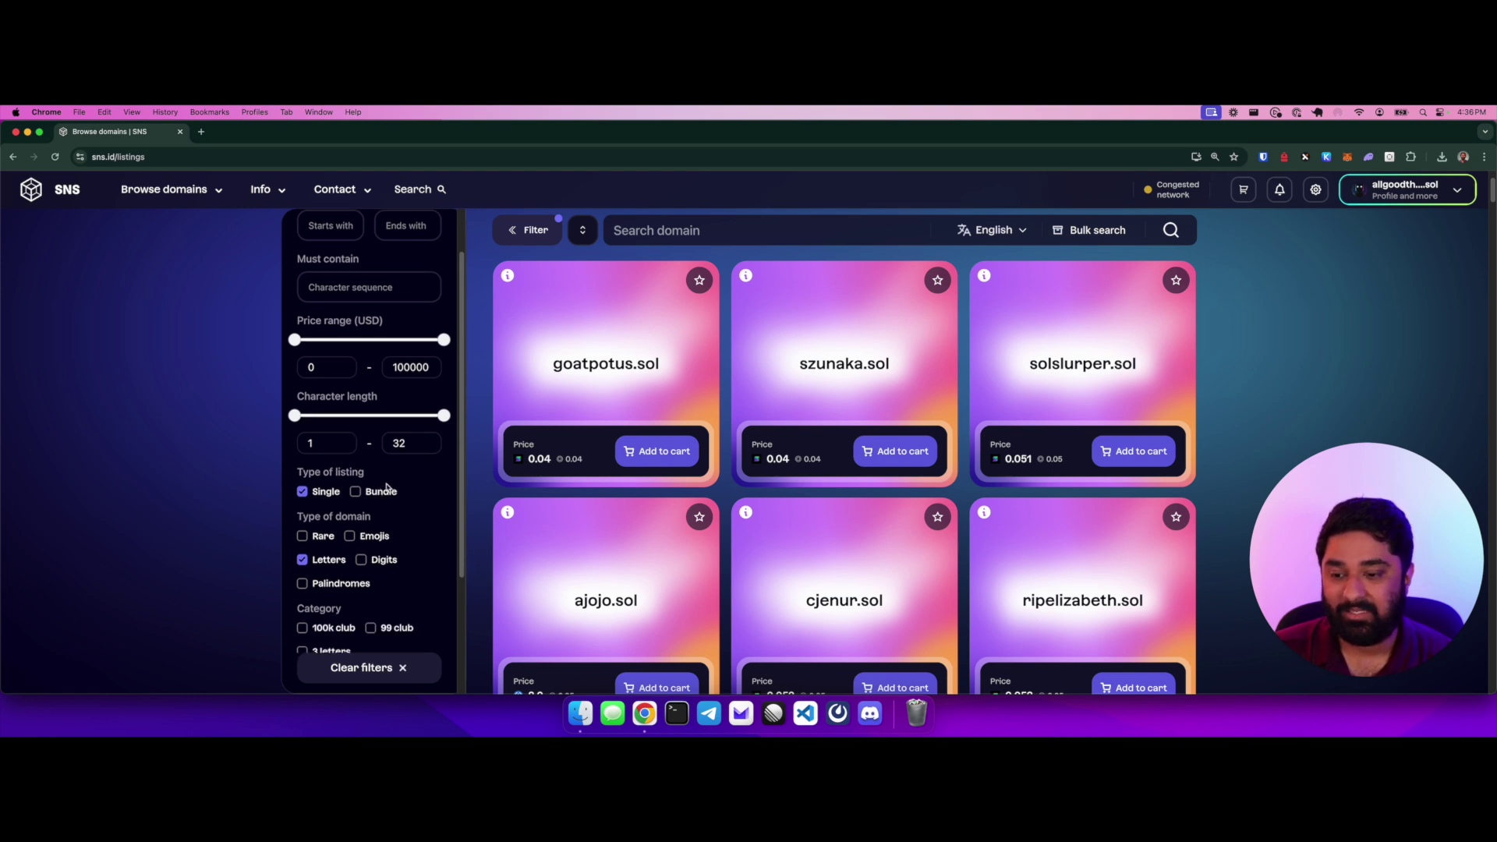
pyautogui.click(354, 492)
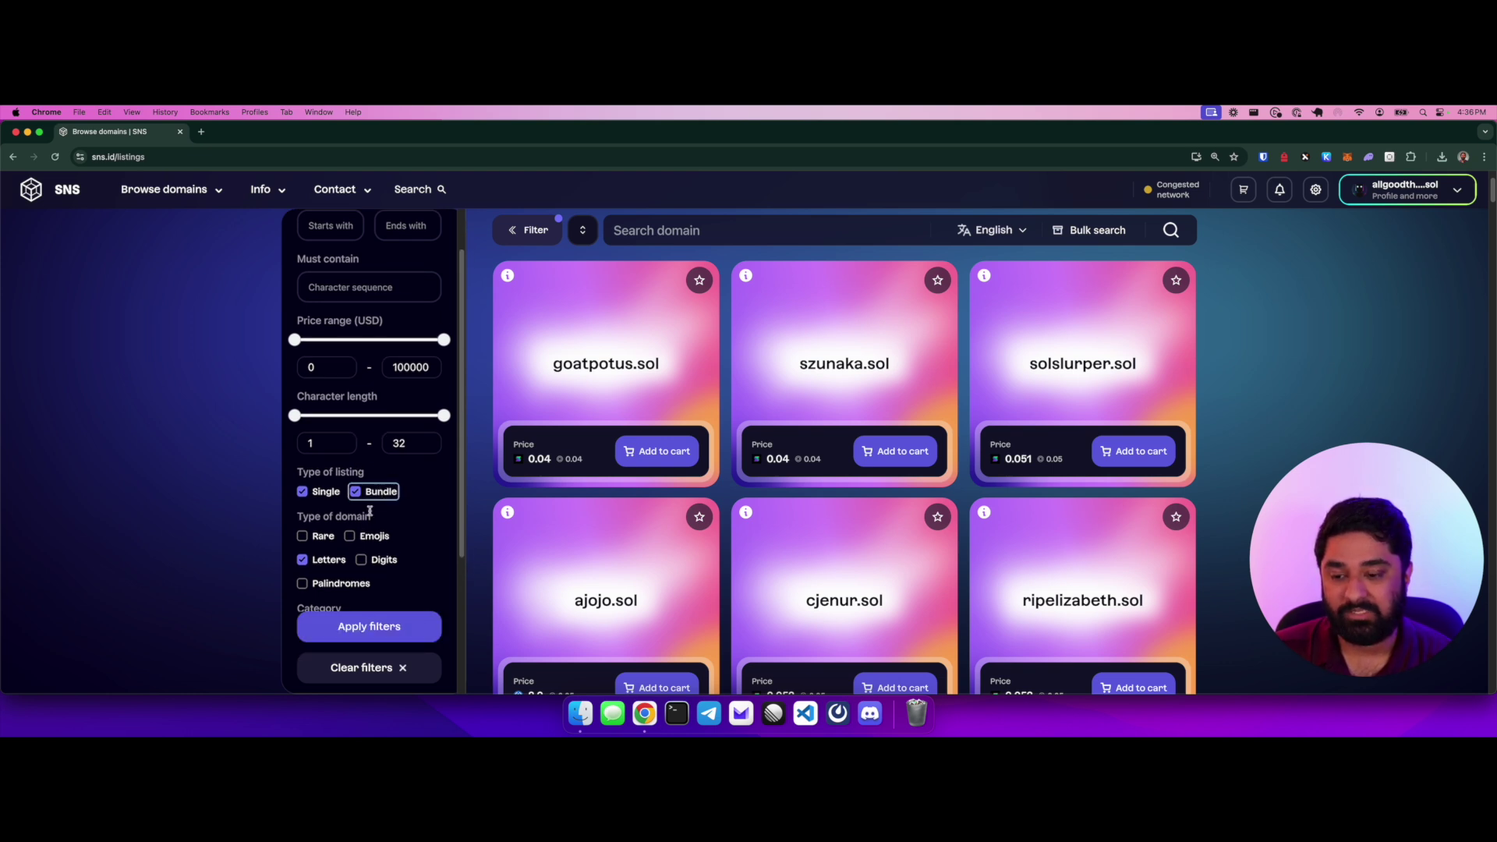
pyautogui.click(427, 633)
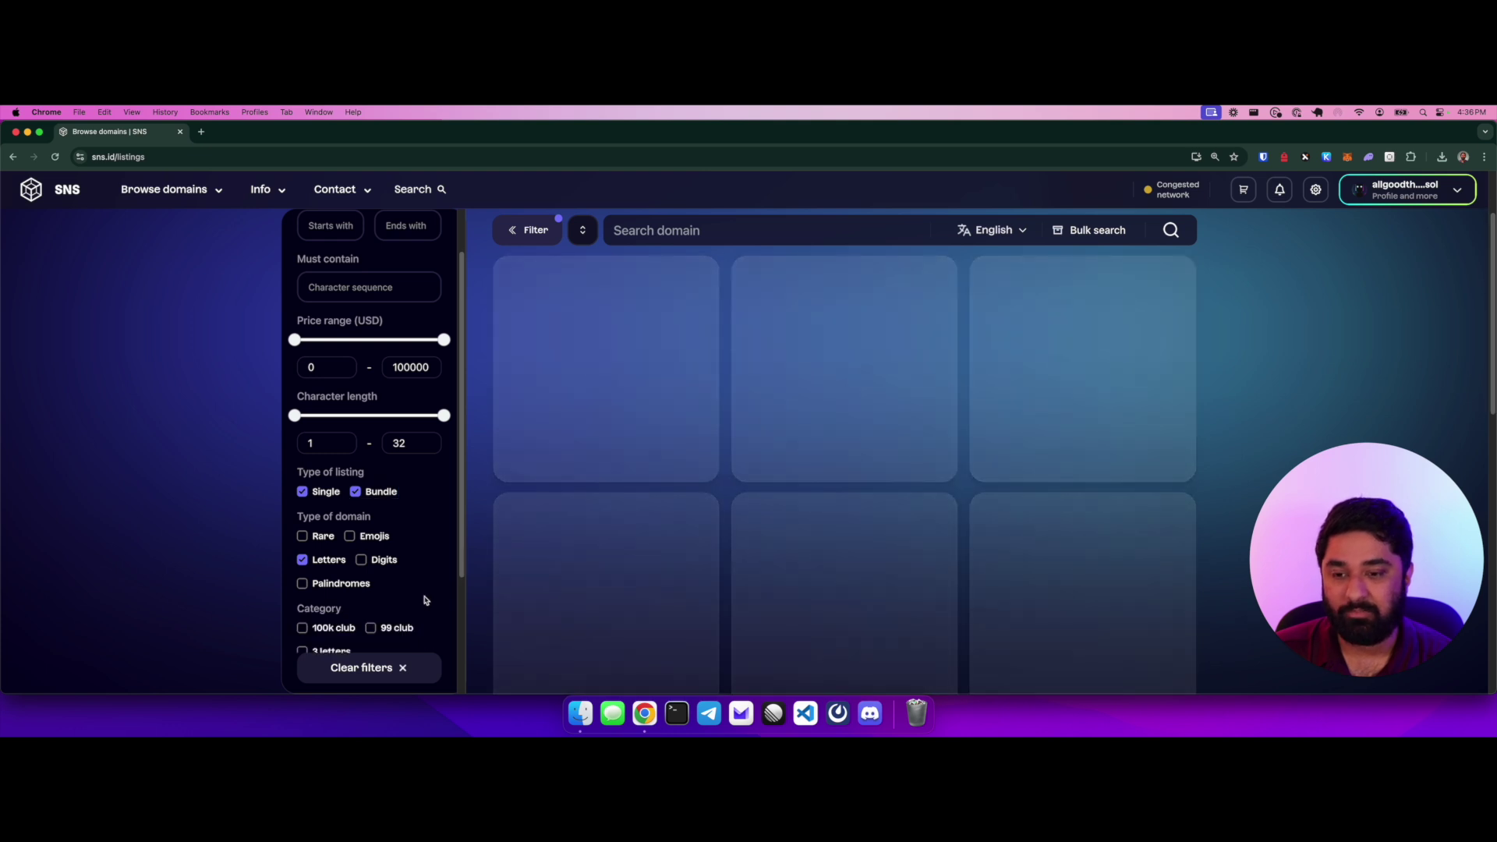
pyautogui.scroll(-3, 425, 507)
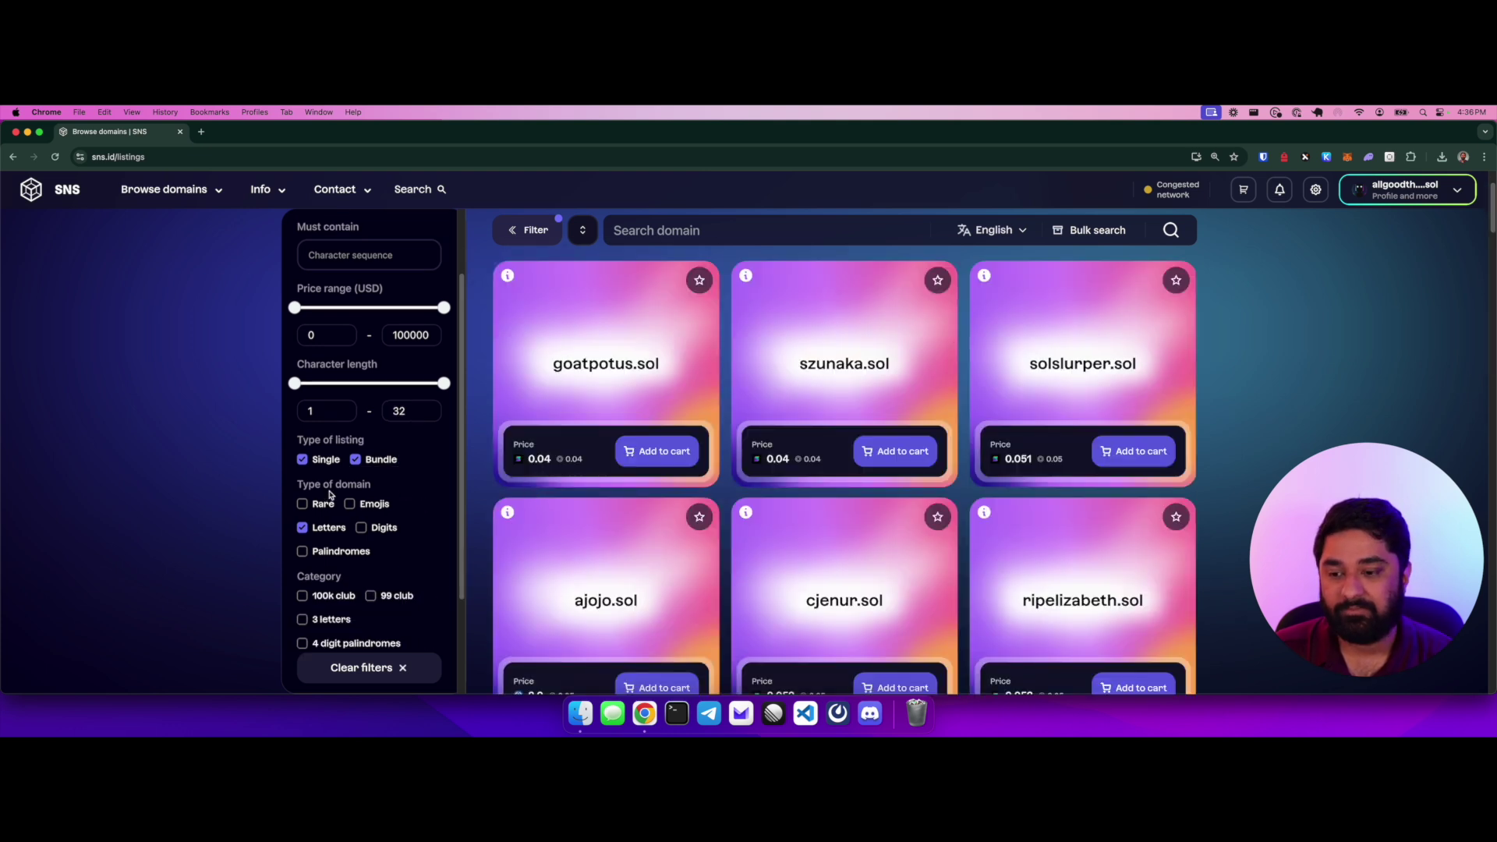
pyautogui.scroll(-1, 433, 544)
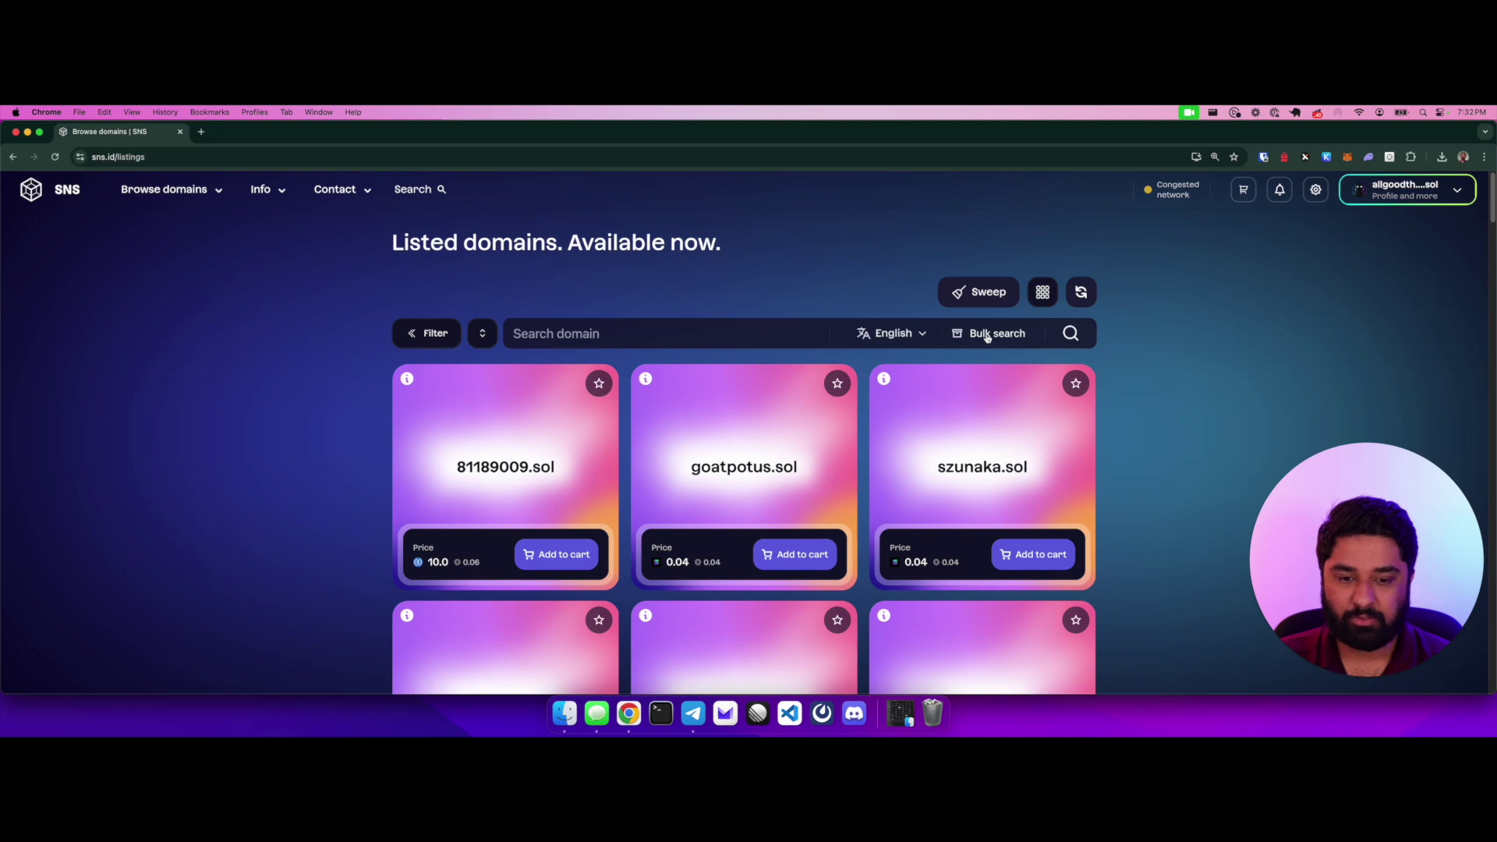
# Run a bulk search for the domains a, 123 and twitter.
pyautogui.click(986, 335)
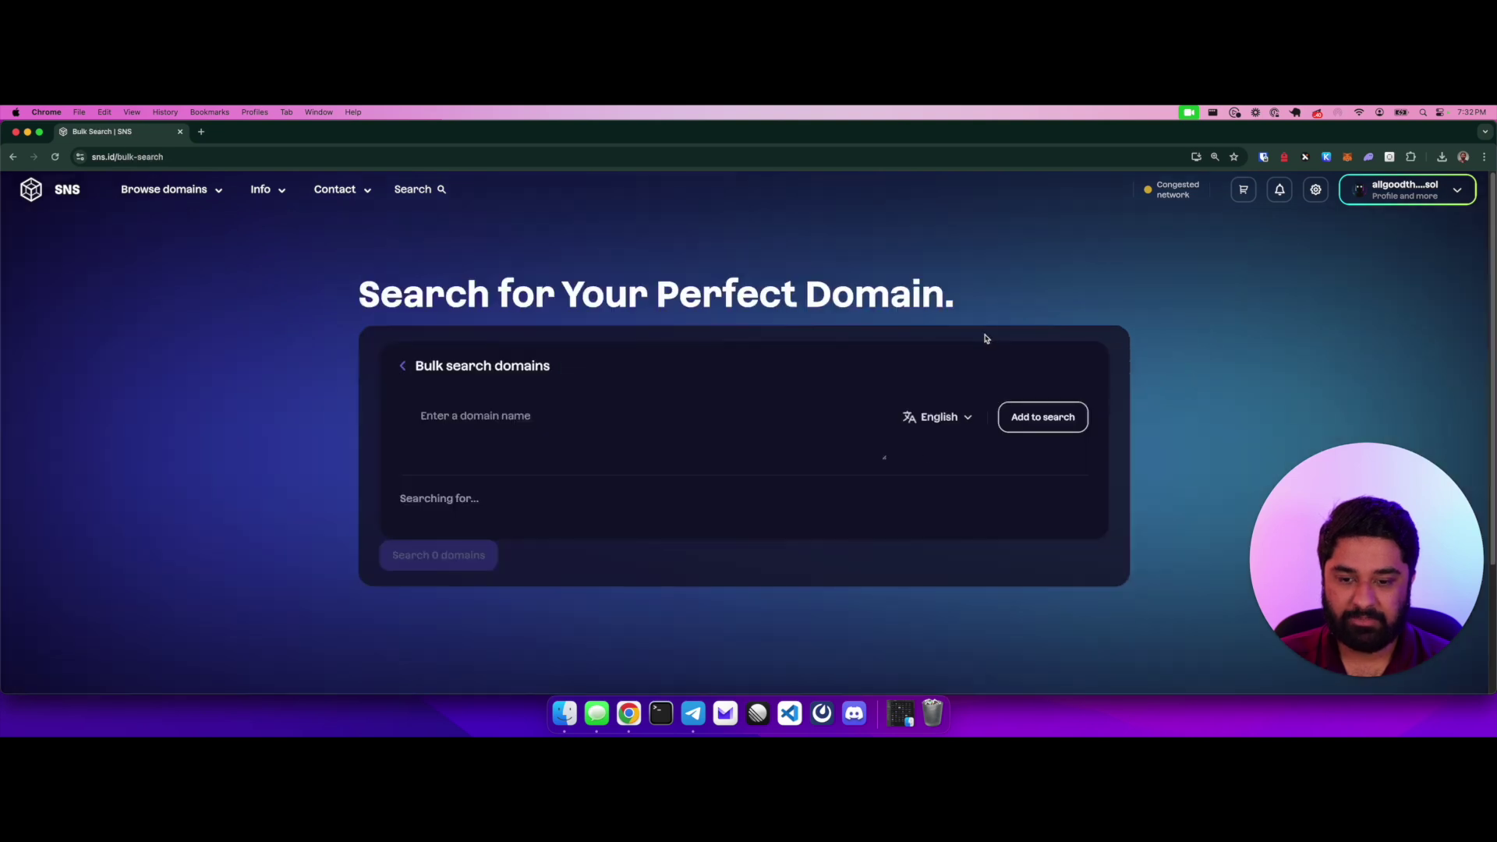
pyautogui.click(578, 414)
pyautogui.write('a')
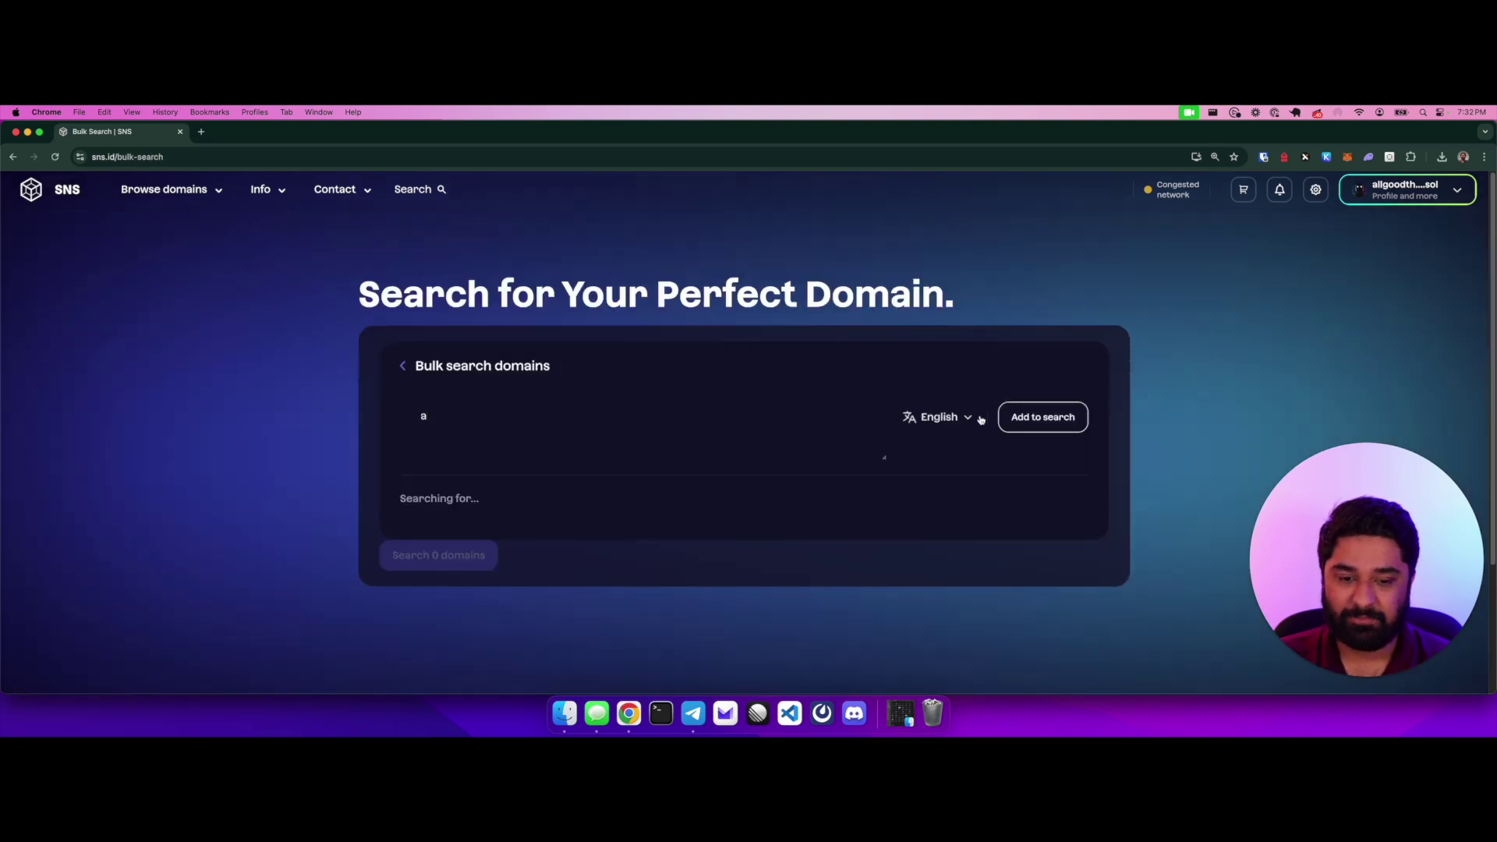
pyautogui.click(1059, 419)
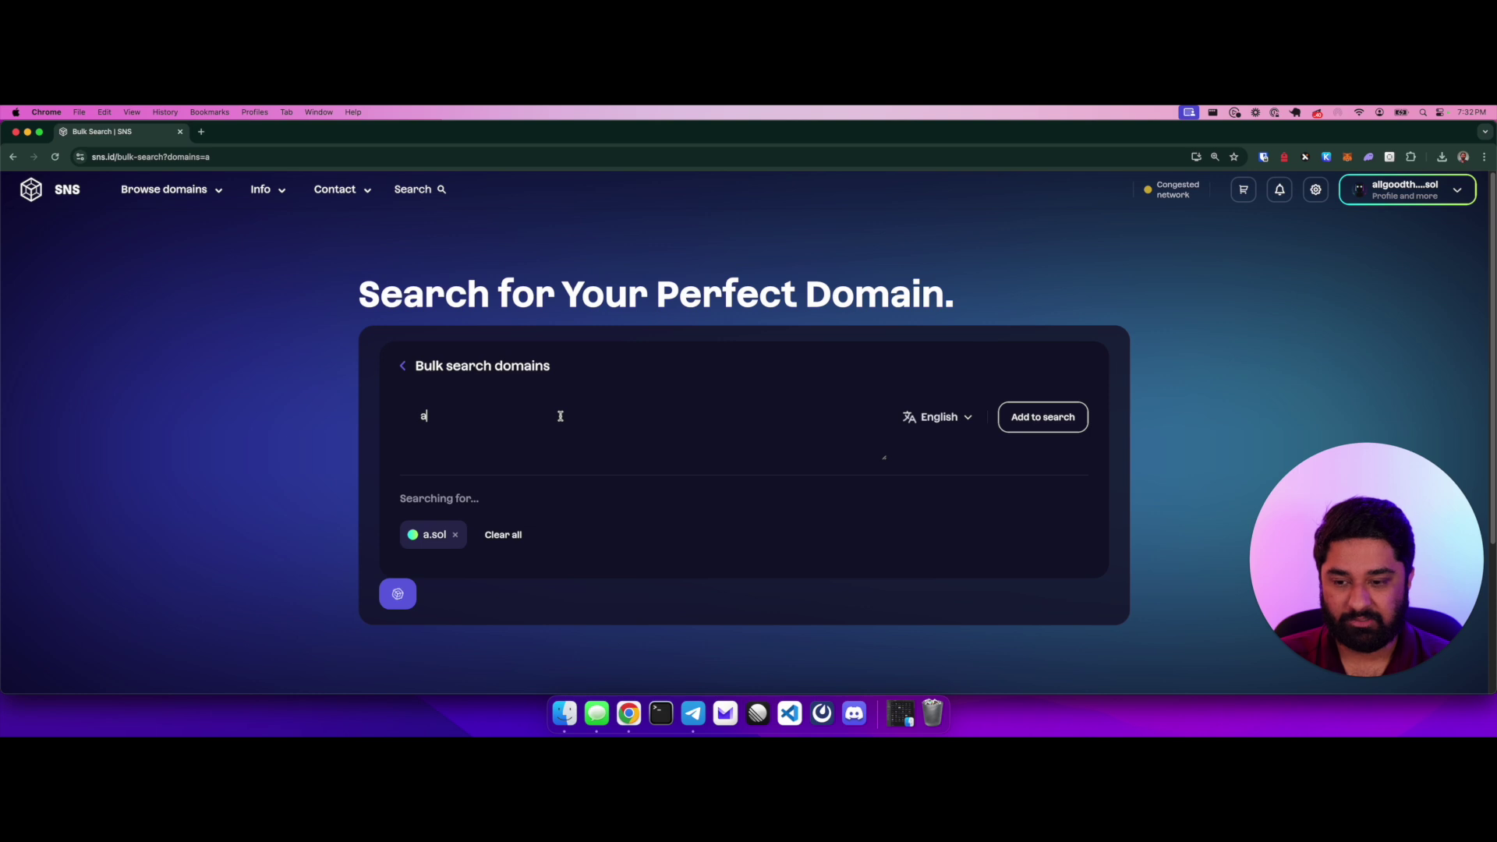
pyautogui.write('123')
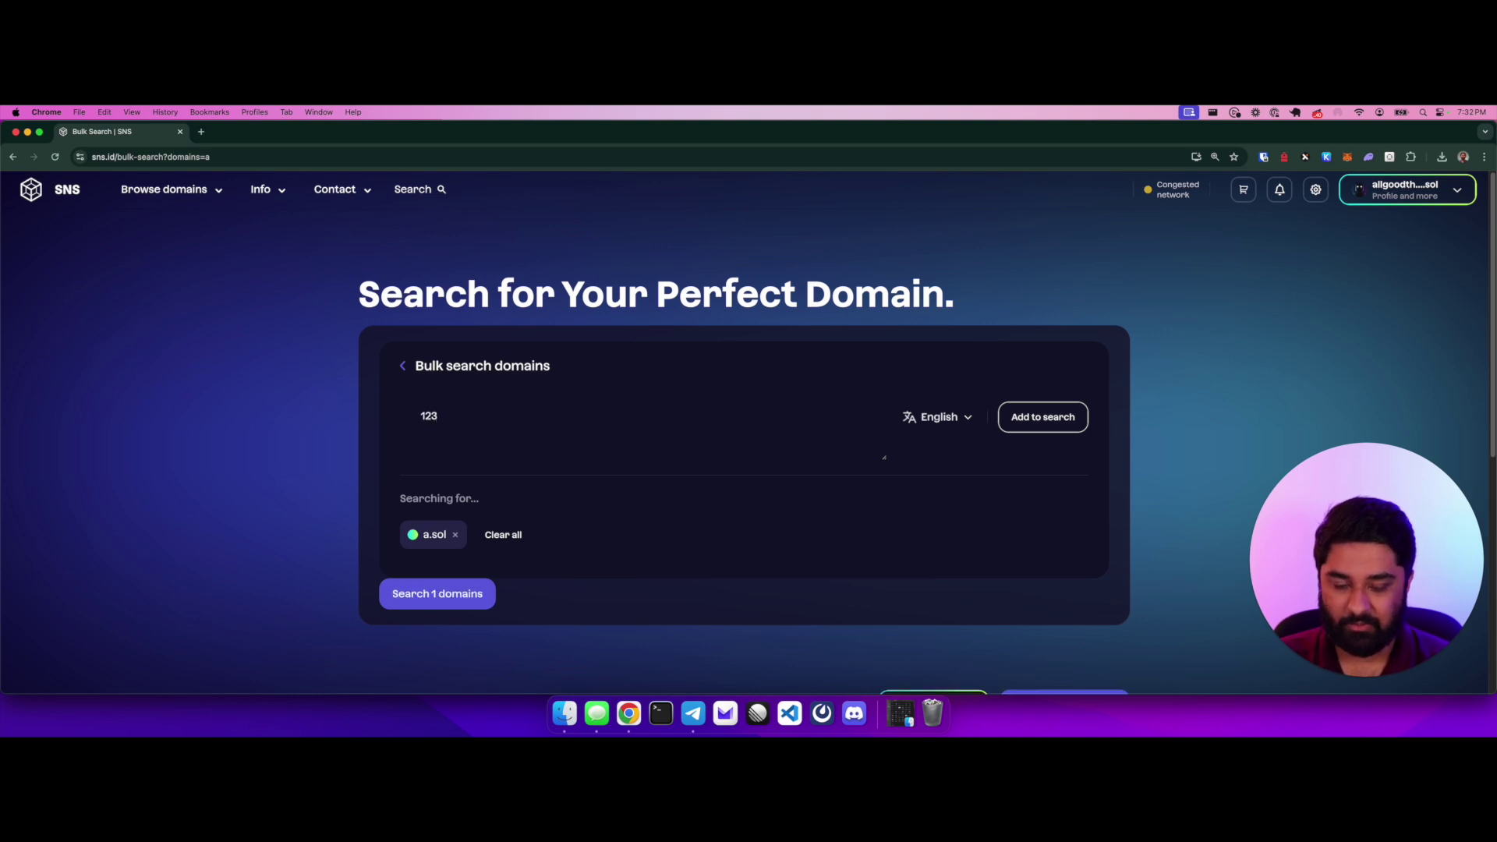
pyautogui.press('Return')
pyautogui.press('BackSpace')
pyautogui.press('BackSpace')
pyautogui.press('BackSpace')
pyautogui.write('twitter')
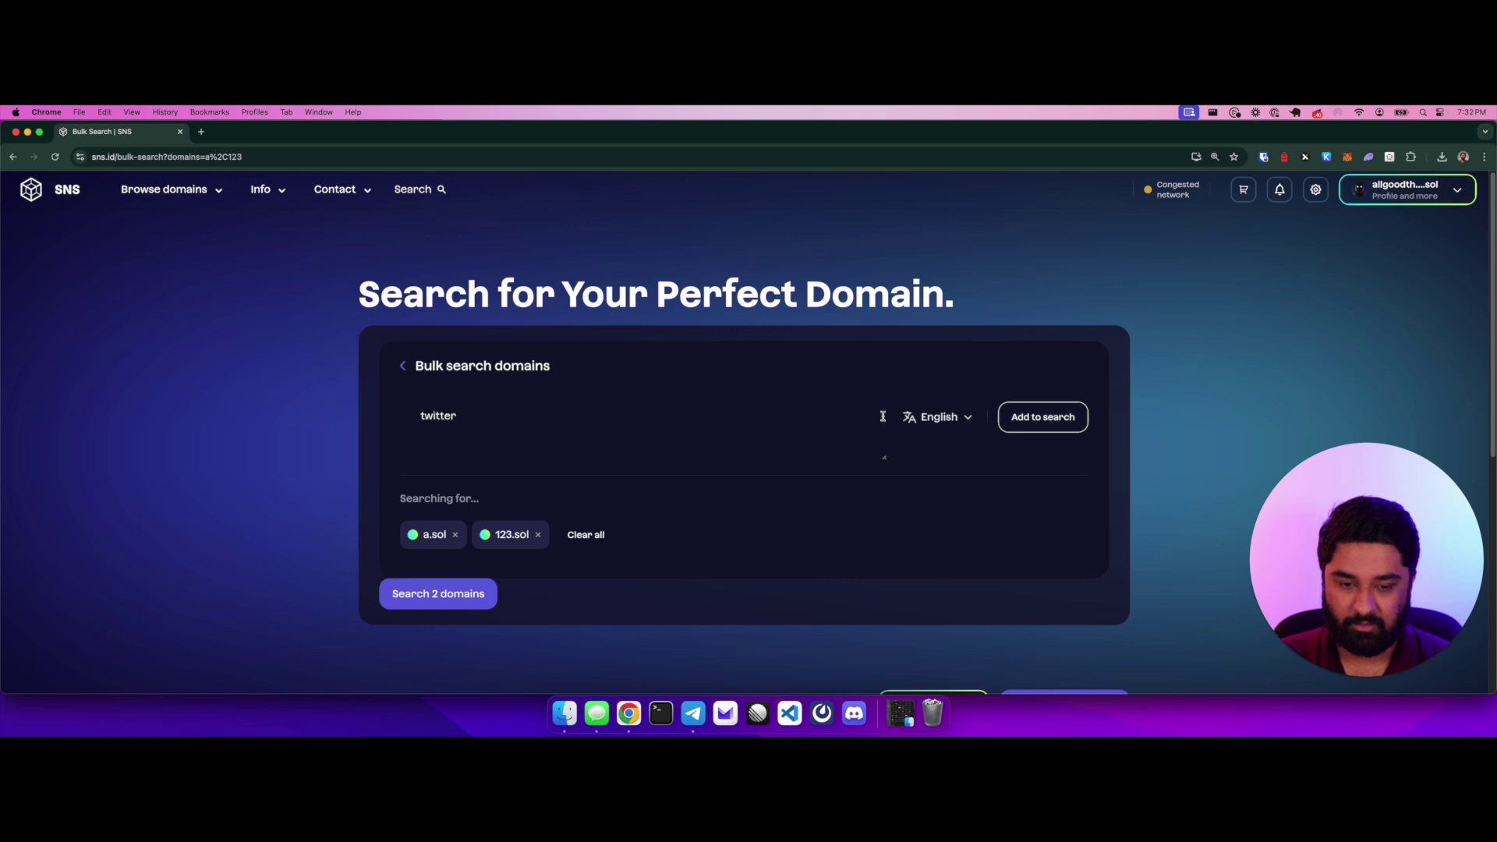
pyautogui.click(1051, 419)
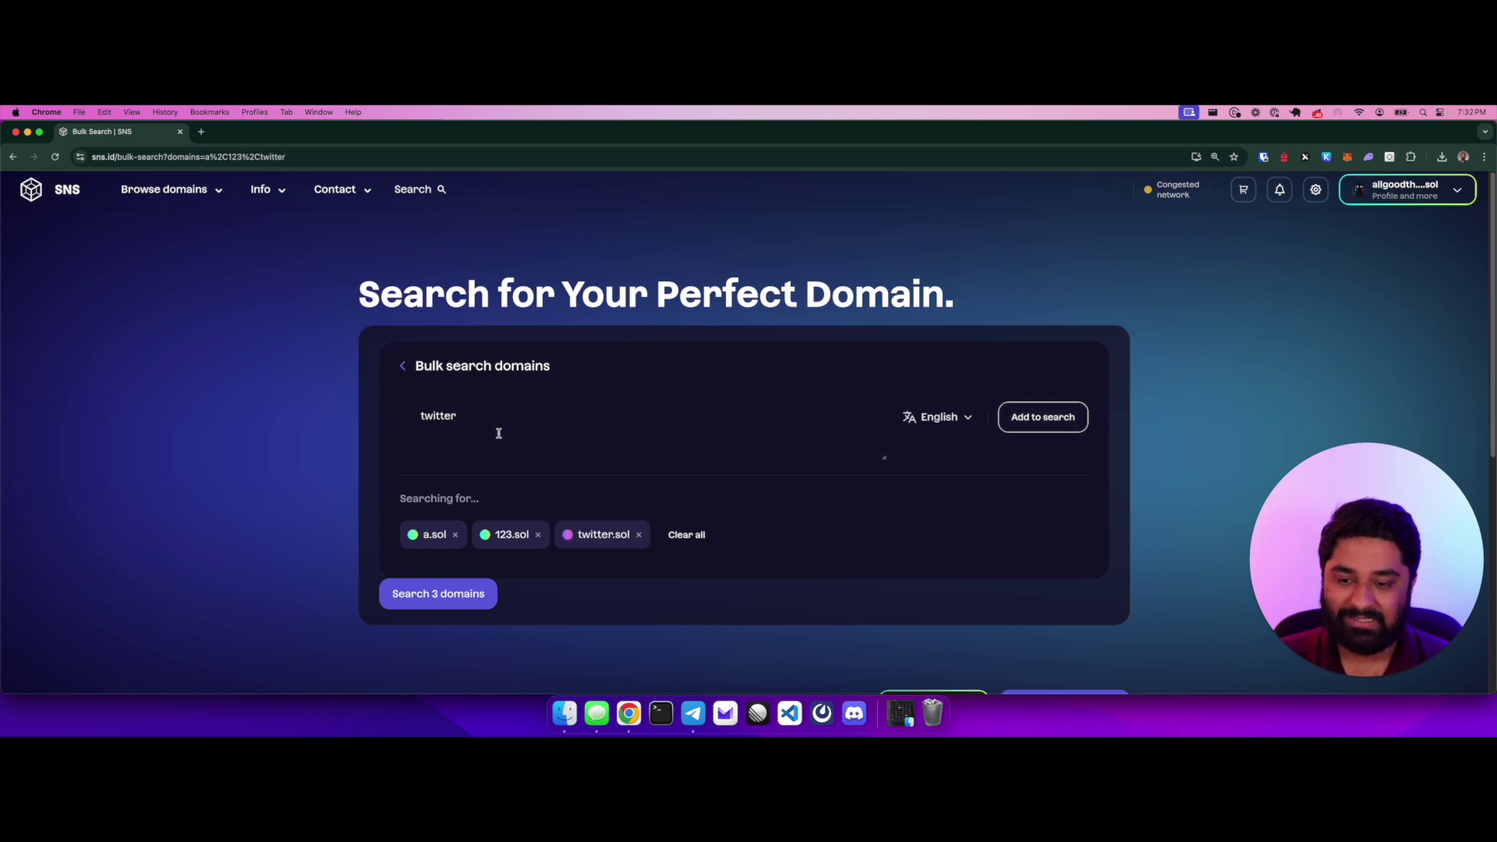
pyautogui.click(421, 601)
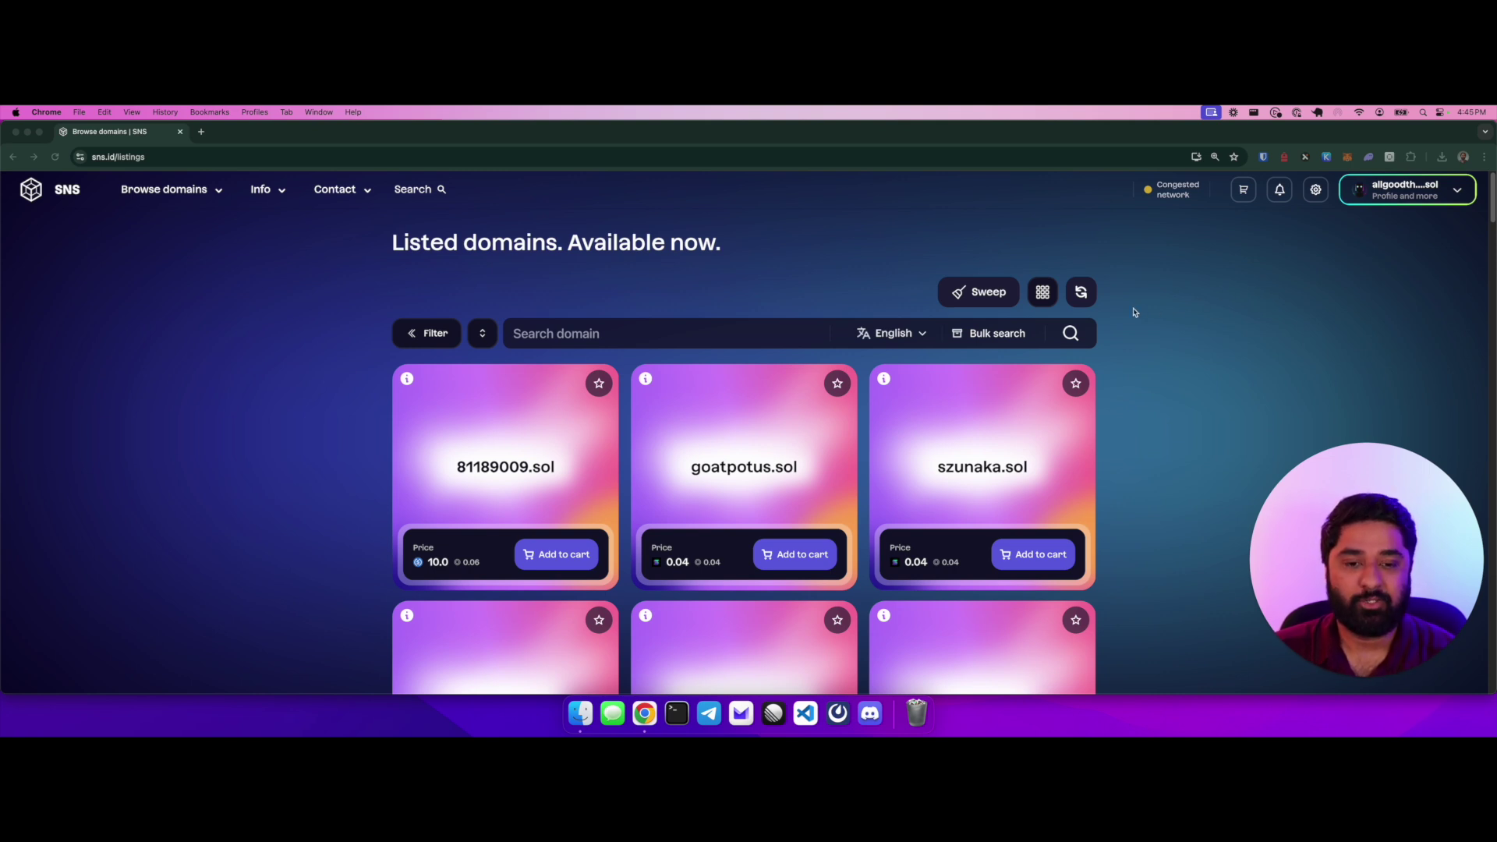
# Open a sweep of the listed domains, select 48 domains and proceed to checkout.
pyautogui.click(990, 294)
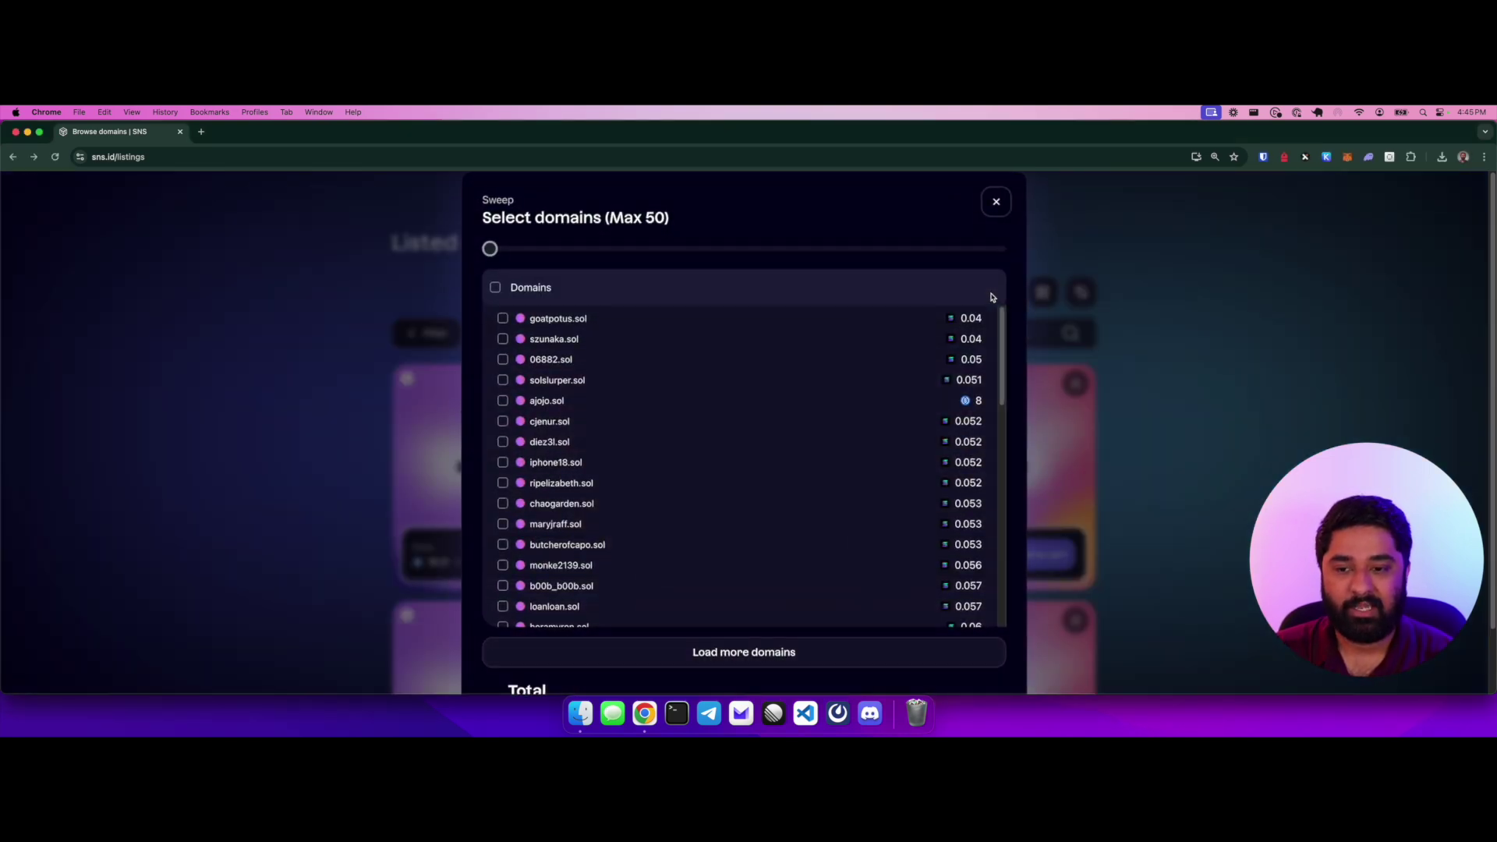
pyautogui.scroll(-2, 655, 424)
pyautogui.scroll(2, 622, 433)
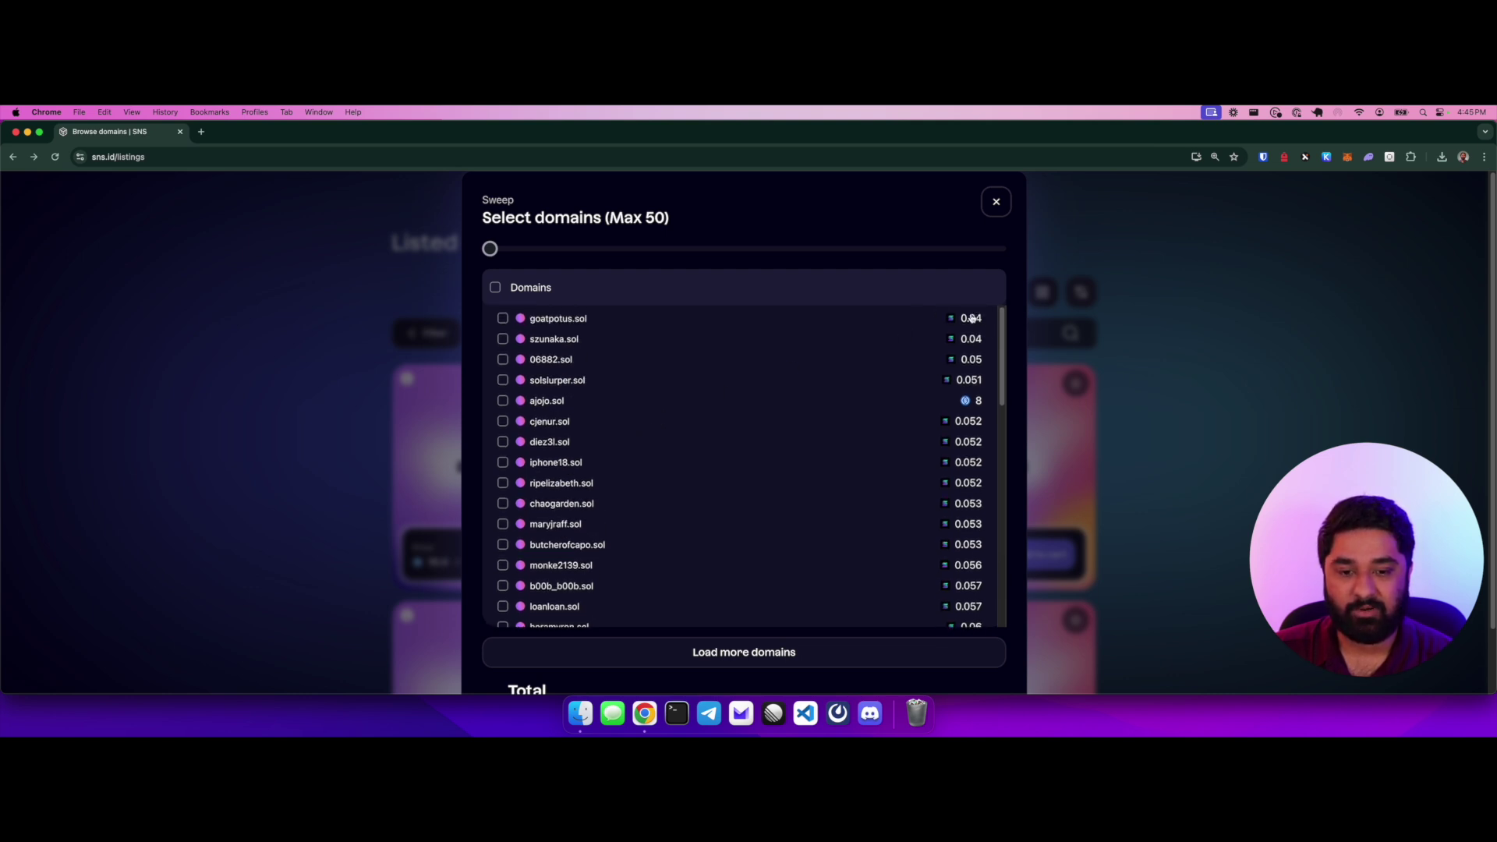
pyautogui.scroll(-3, 971, 425)
pyautogui.scroll(3, 967, 429)
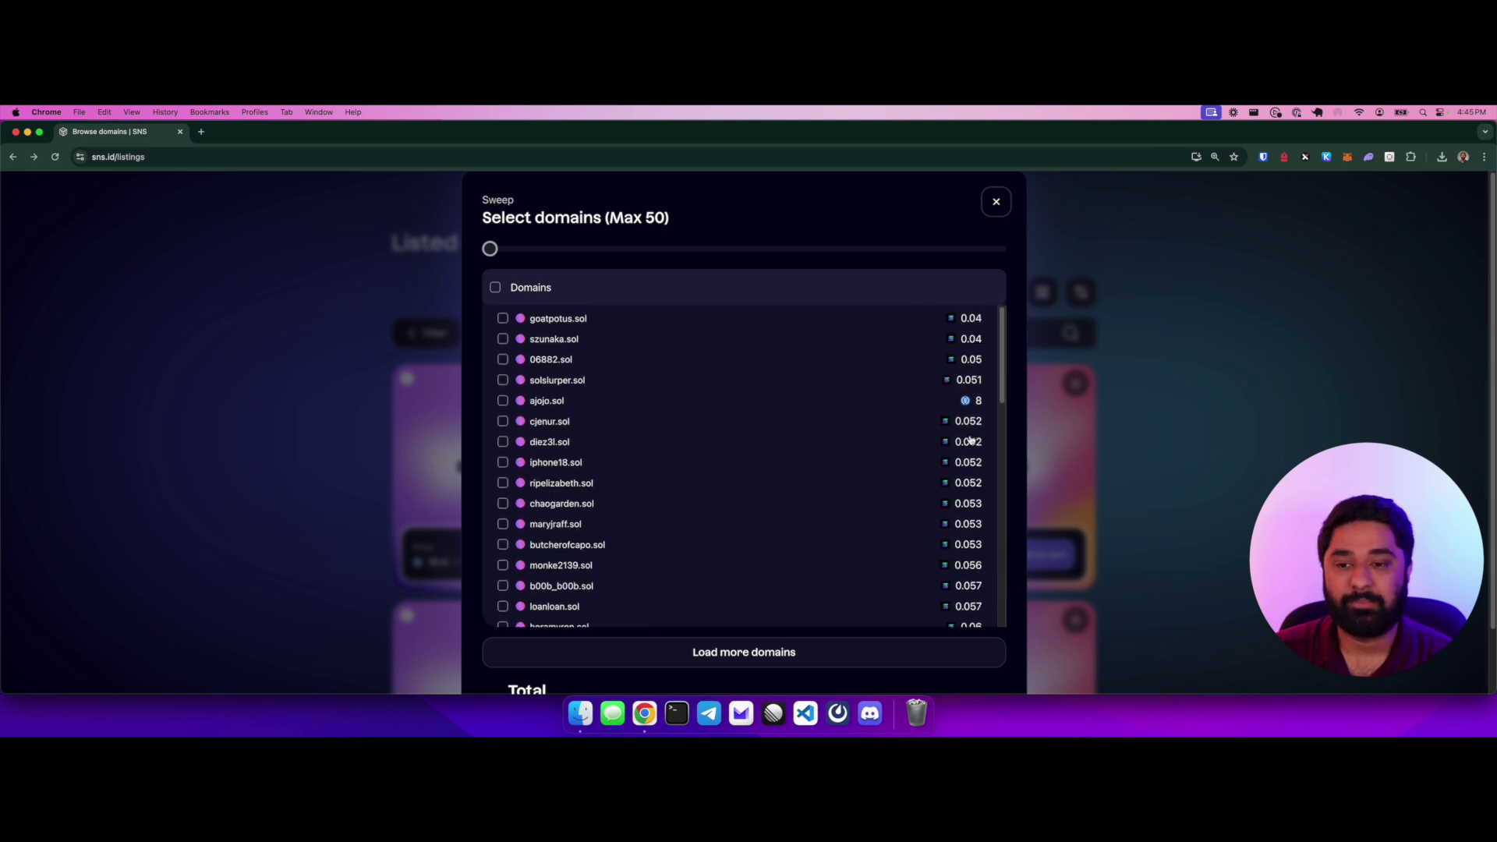
pyautogui.click(567, 402)
pyautogui.click(573, 481)
pyautogui.moveTo(511, 250); pyautogui.dragTo(977, 254)
pyautogui.scroll(-3, 1036, 476)
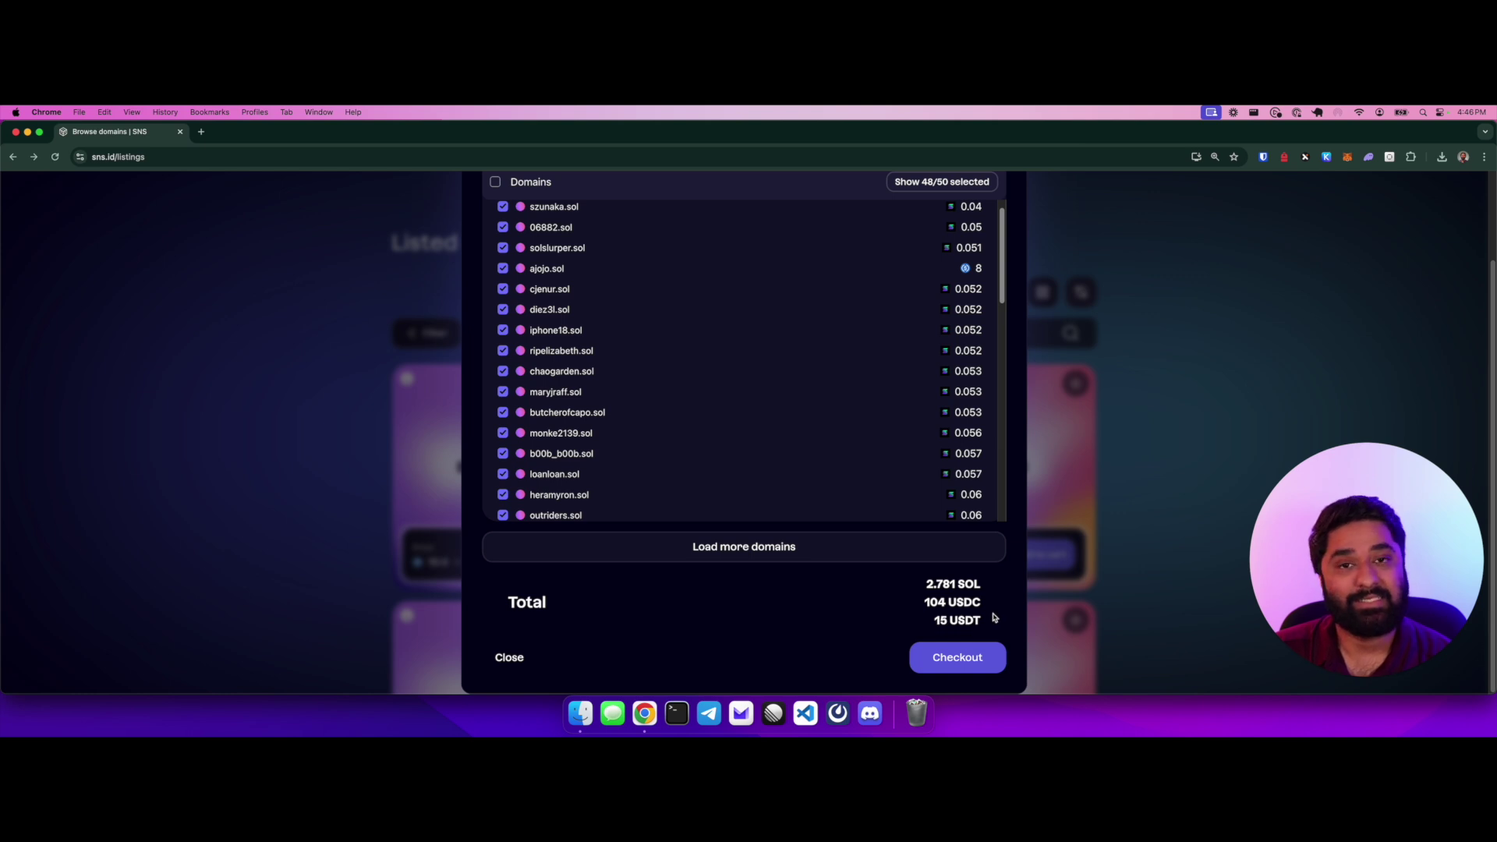
pyautogui.click(979, 663)
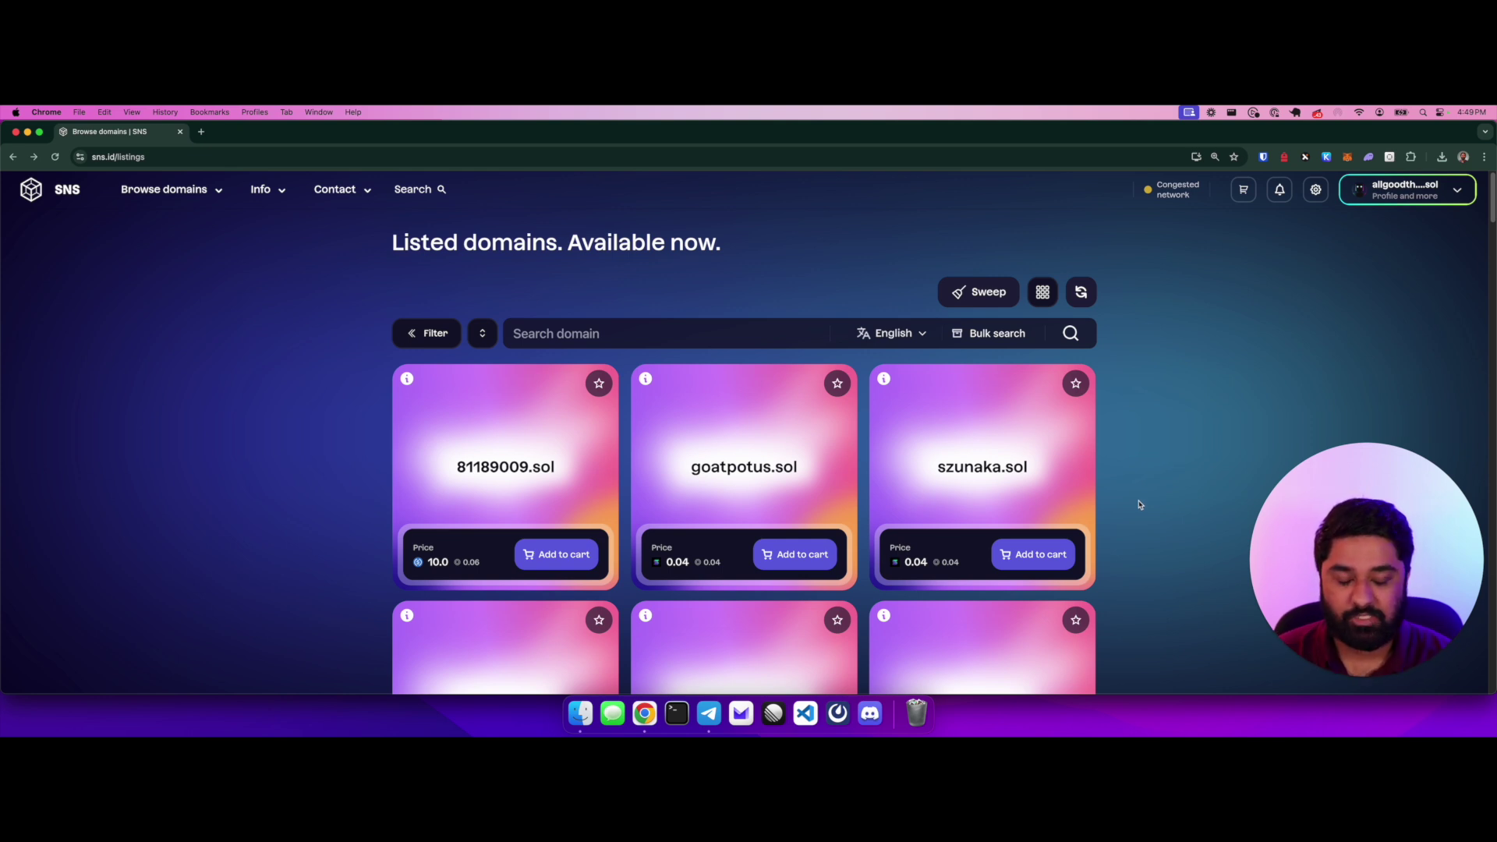
# Try a quick buy of ajojo.sol and dismiss the wallet's transaction request.
pyautogui.scroll(-5, 1140, 501)
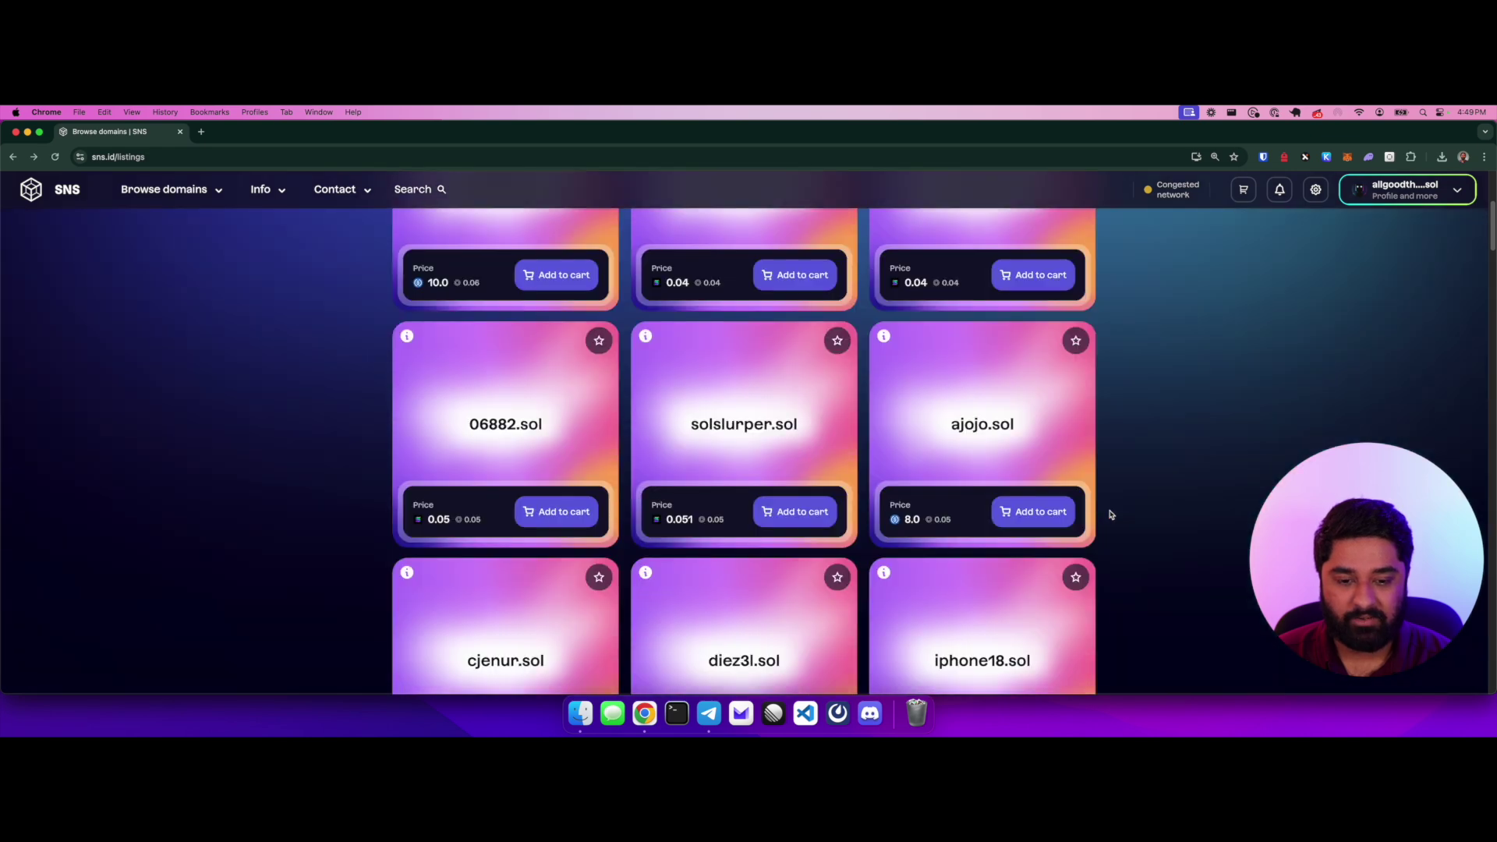
pyautogui.scroll(1, 1111, 514)
pyautogui.moveTo(996, 515)
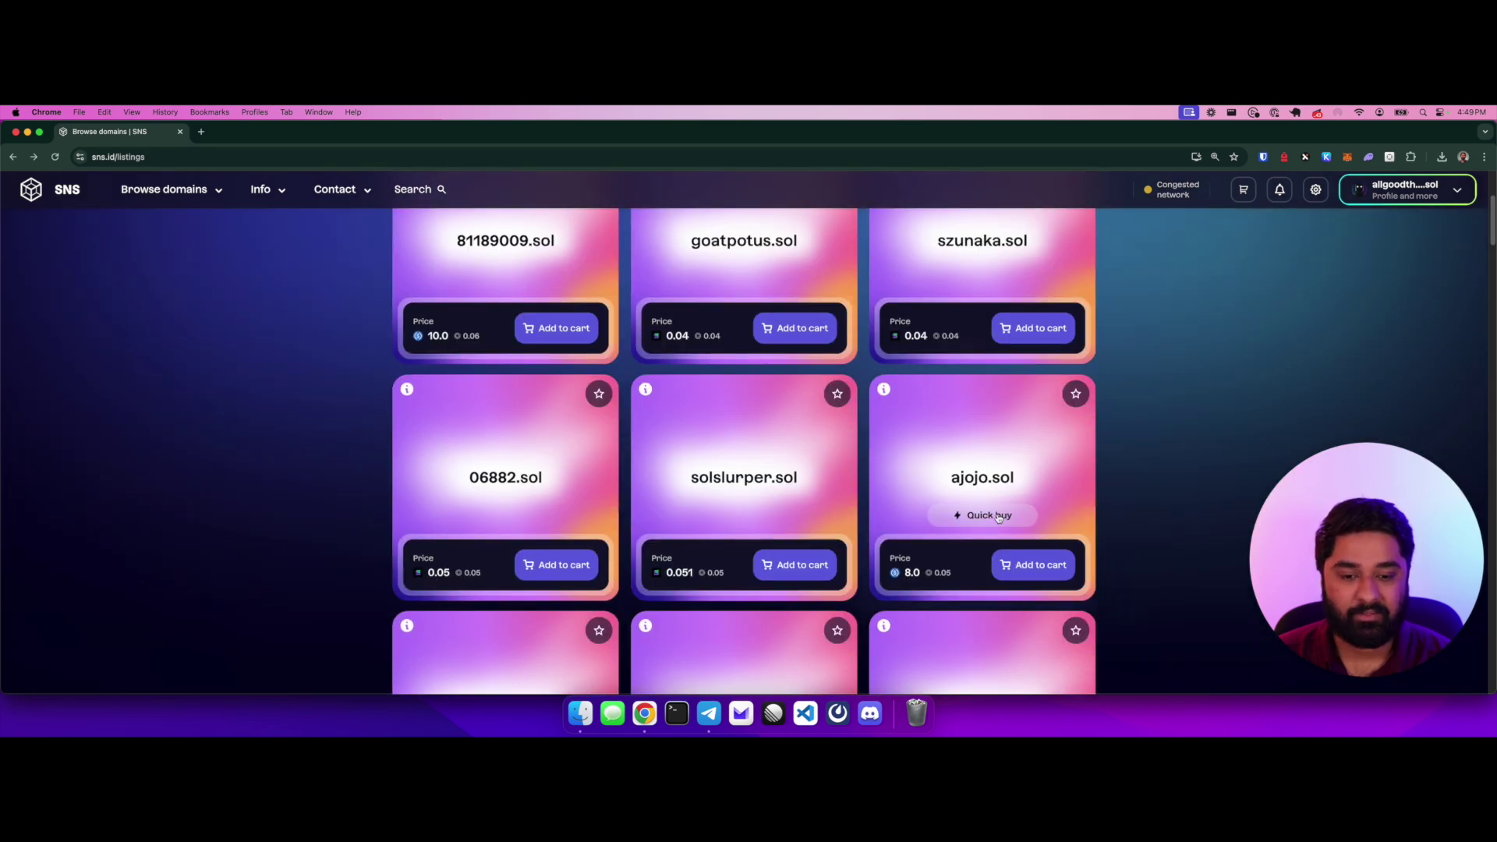
pyautogui.click(996, 516)
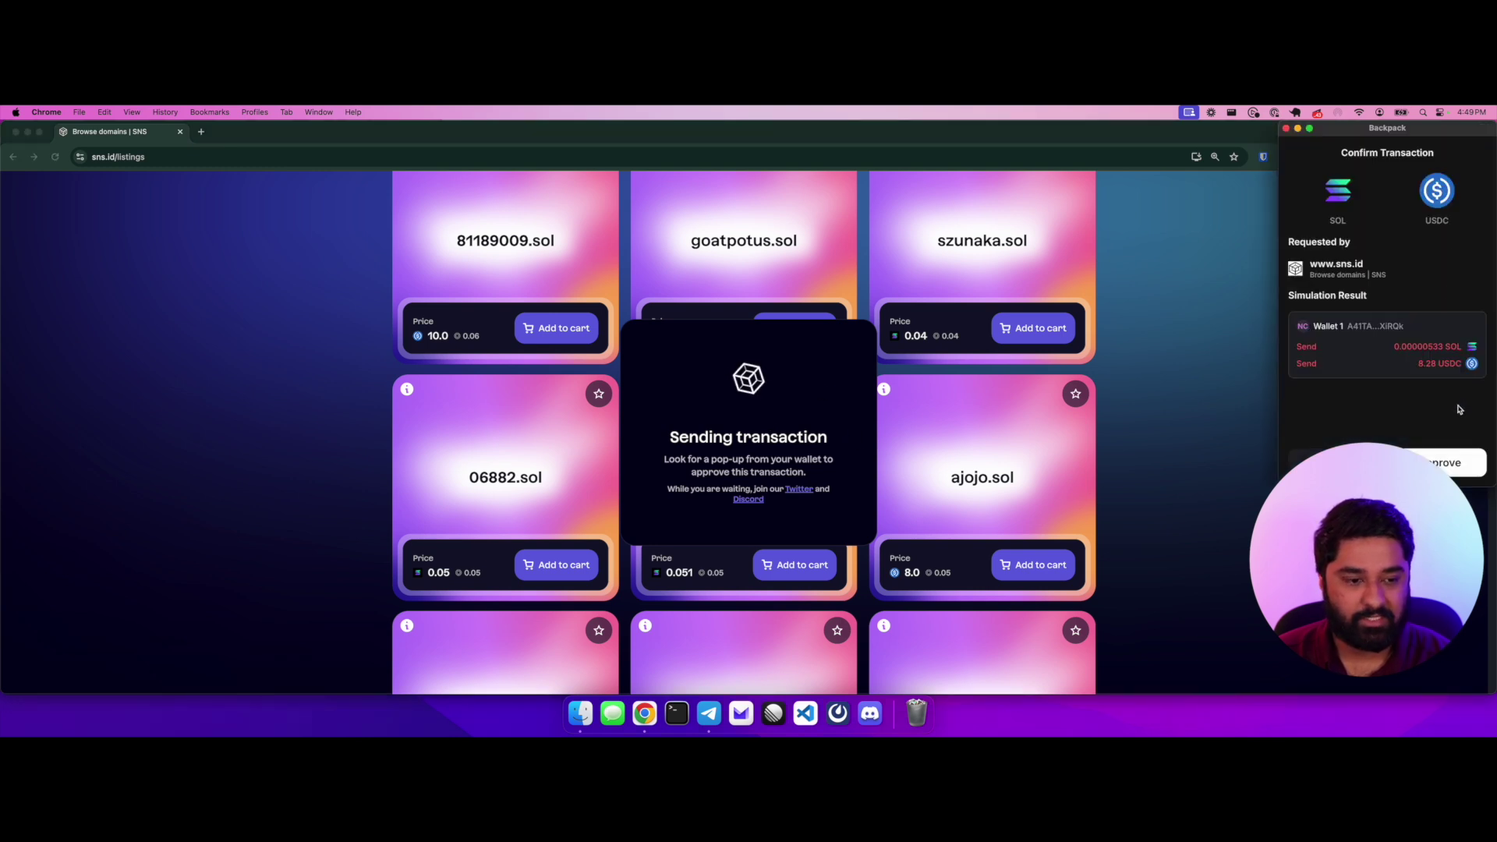
pyautogui.click(1286, 130)
# Add the listed domains goatpotus.sol, szunaka.sol and ajojo.sol to the cart.
pyautogui.click(799, 374)
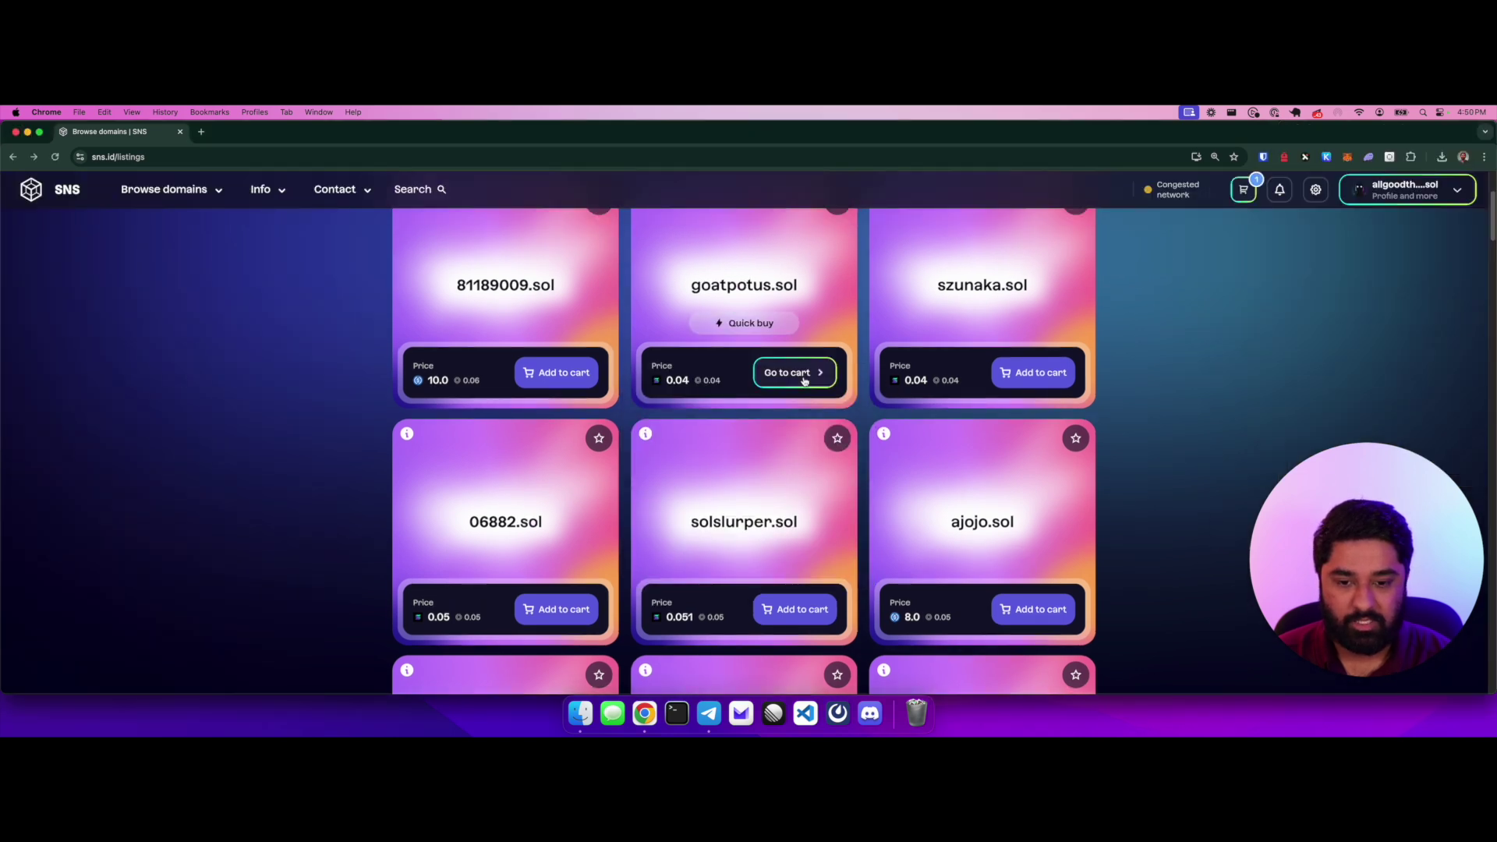
pyautogui.click(1033, 373)
pyautogui.click(1031, 622)
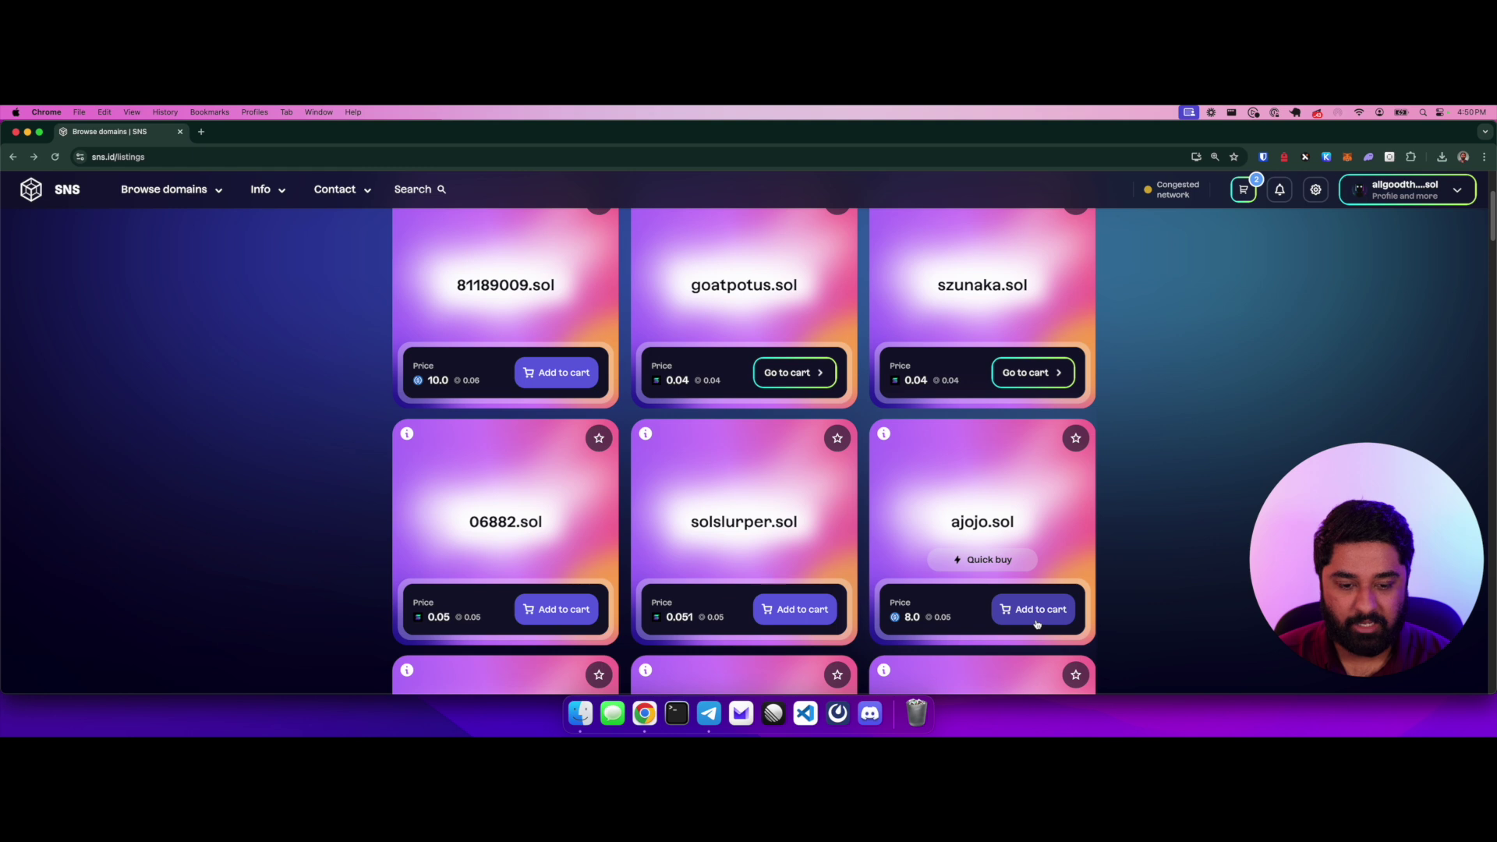
# Open the full cart, review its items and the suggested domains, and proceed to checkout.
pyautogui.scroll(2, 1139, 506)
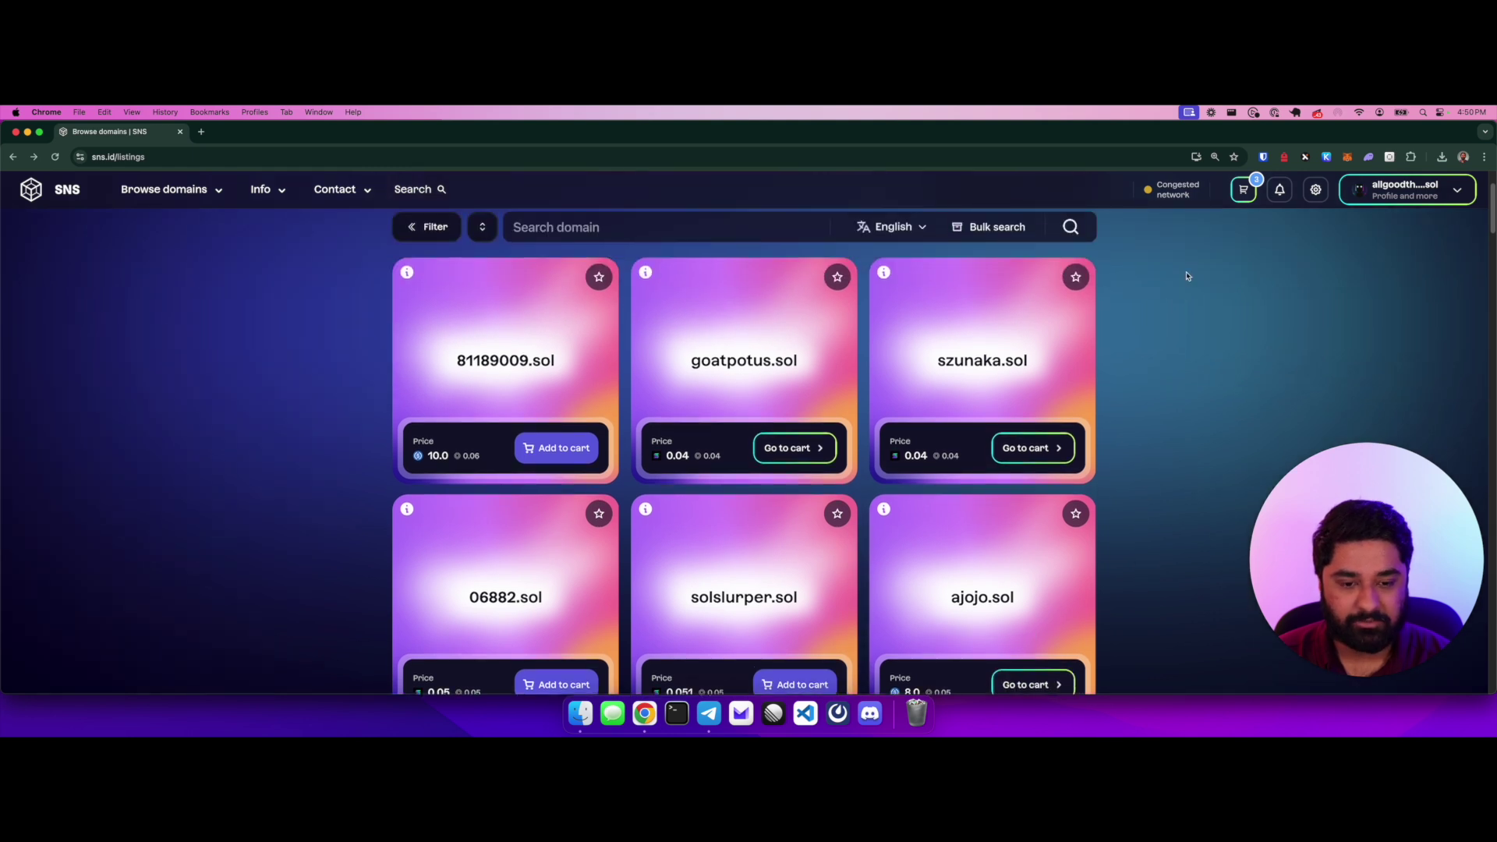
pyautogui.click(1241, 198)
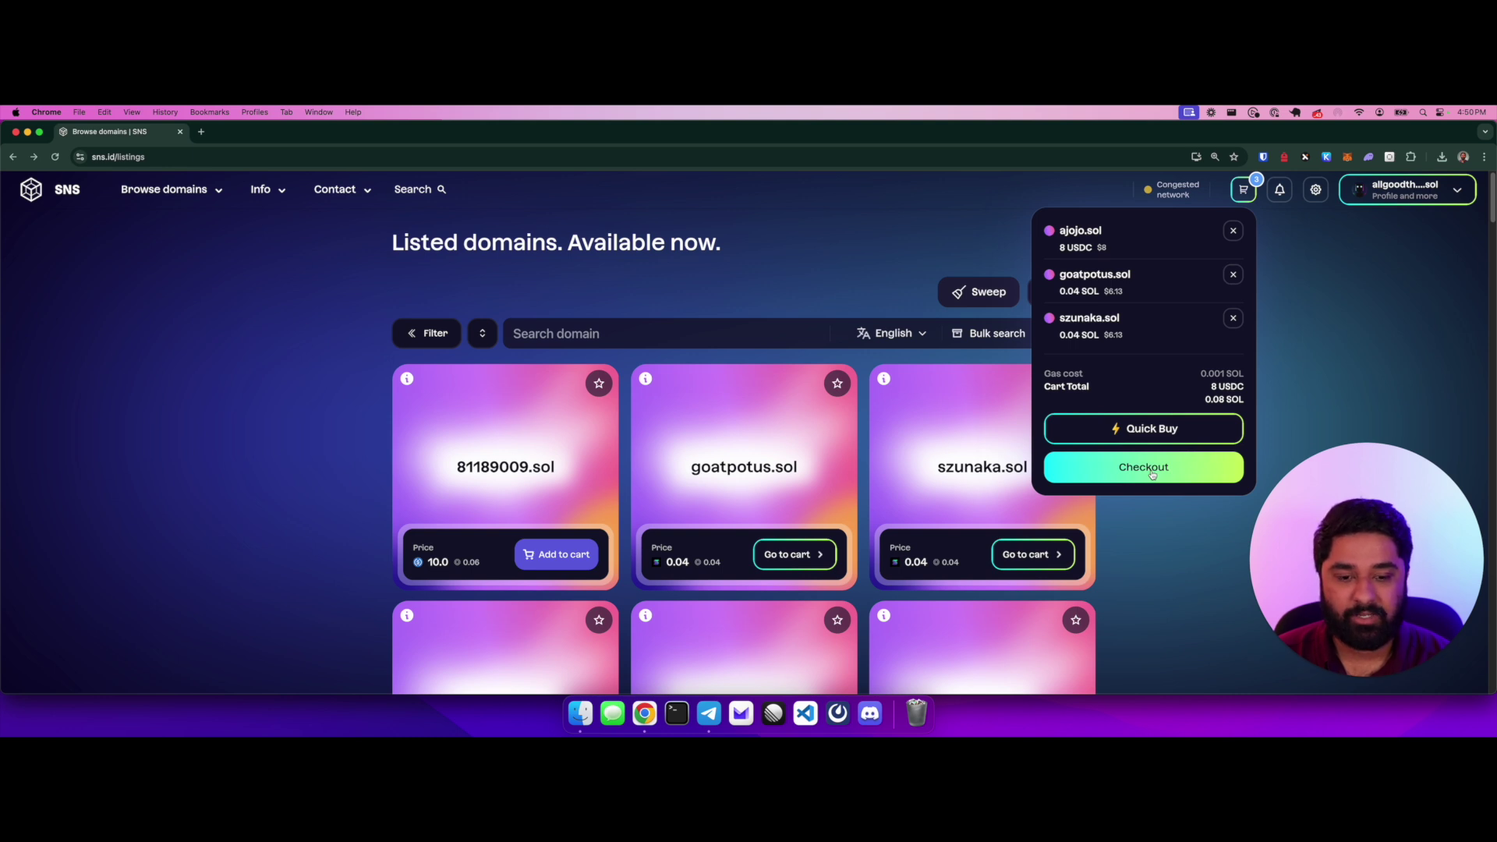
pyautogui.click(1151, 471)
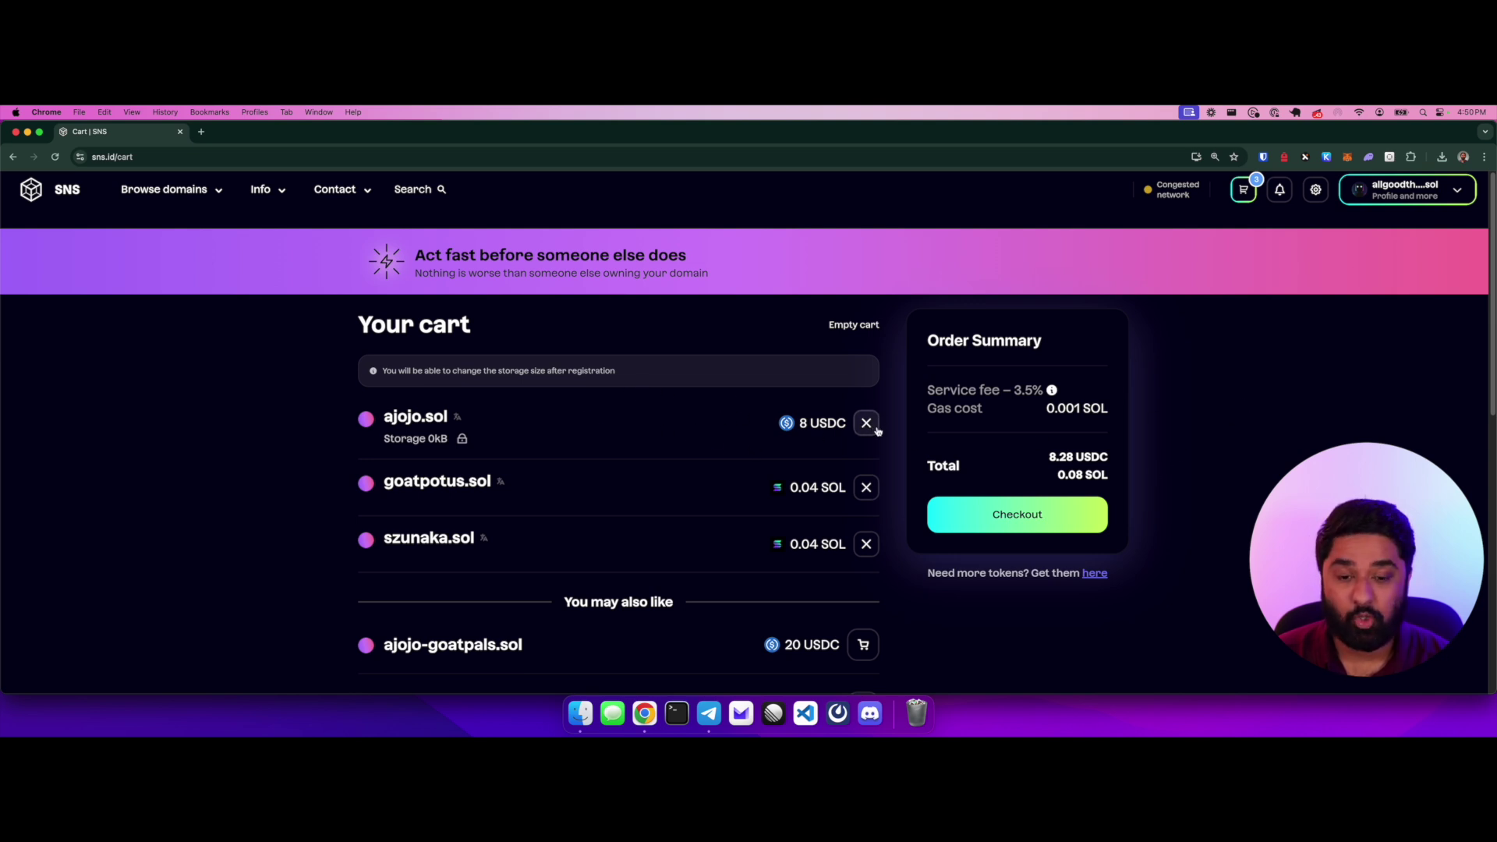
pyautogui.scroll(-1, 891, 458)
pyautogui.scroll(-5, 891, 458)
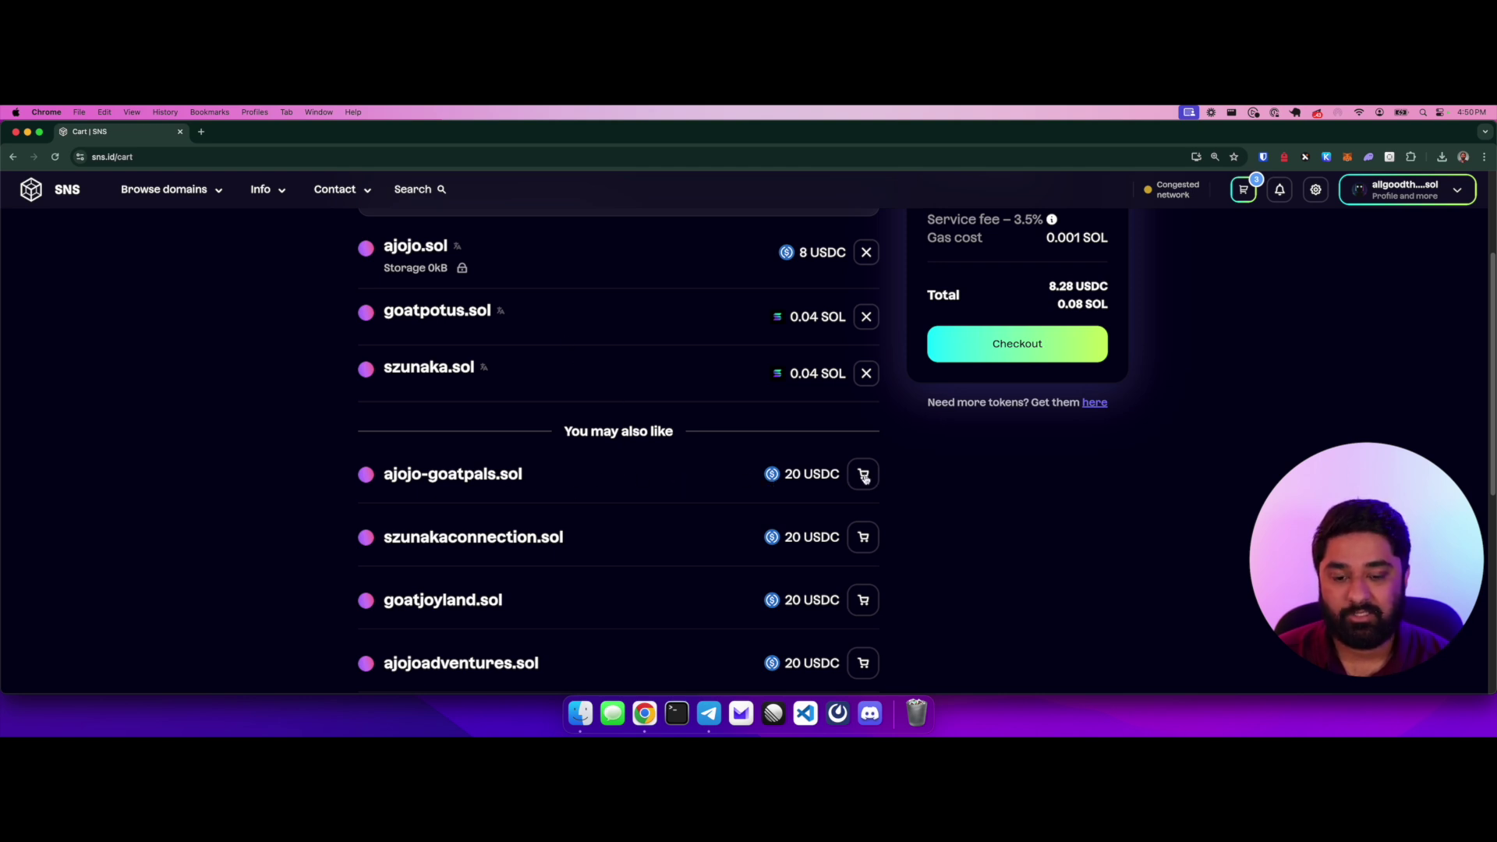
pyautogui.scroll(1, 921, 488)
pyautogui.scroll(2, 920, 488)
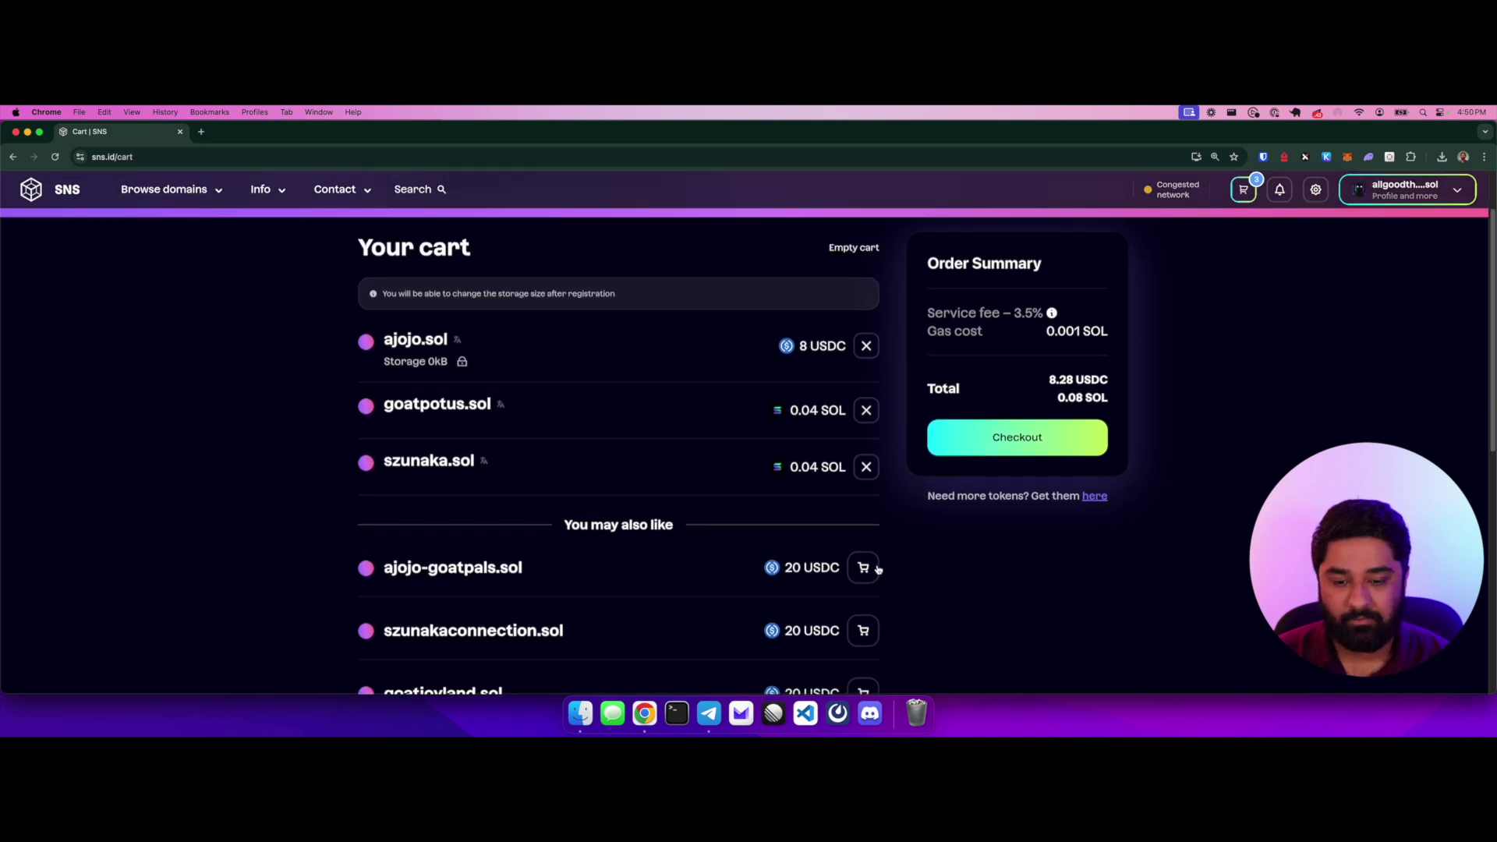
pyautogui.click(1002, 438)
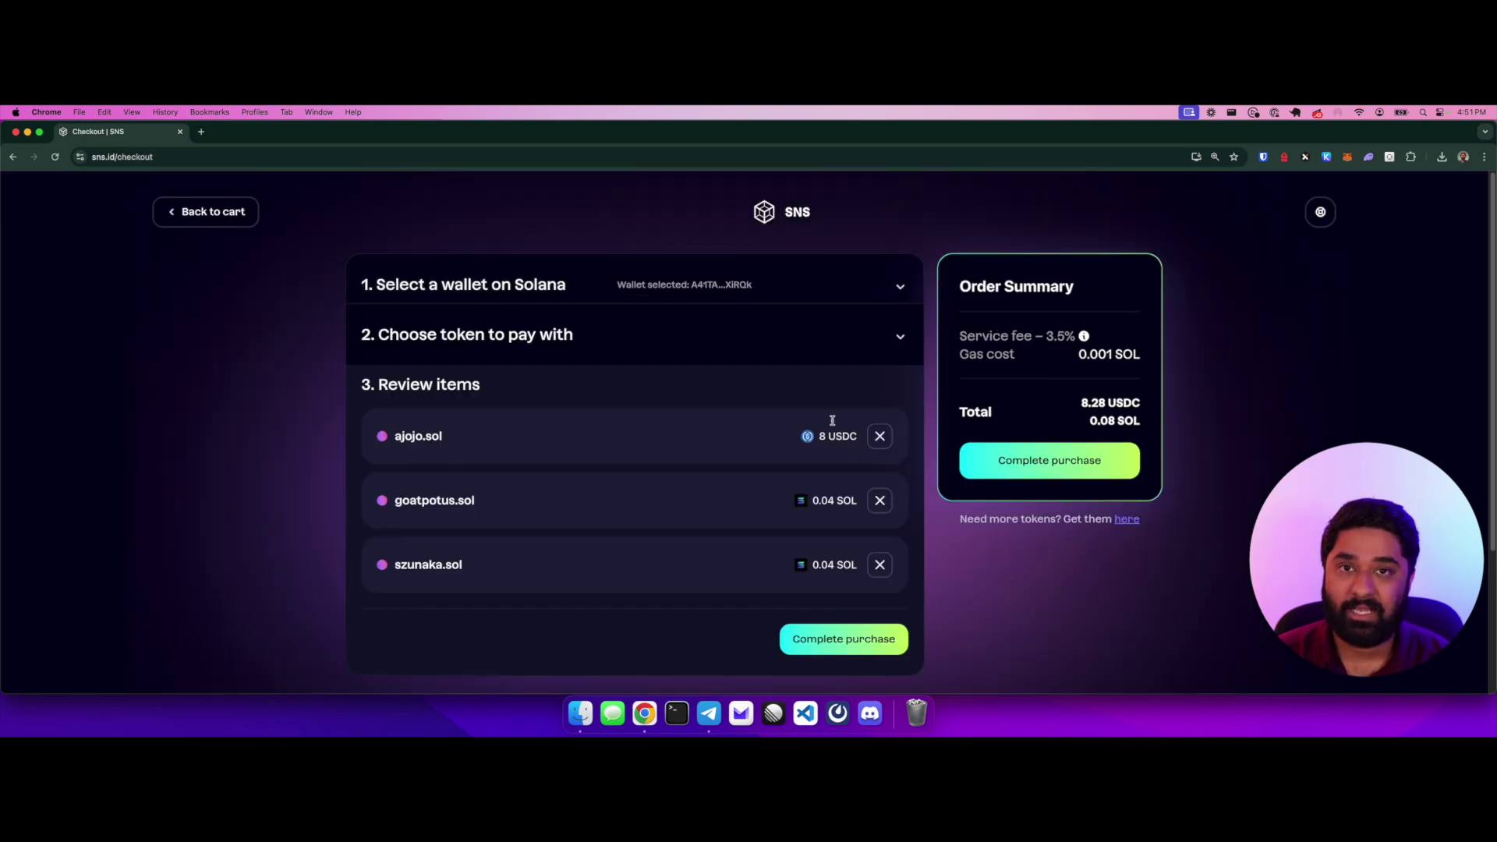
# Review the checkout's payment token section, continue to the item review, and view the service fee information.
pyautogui.click(899, 288)
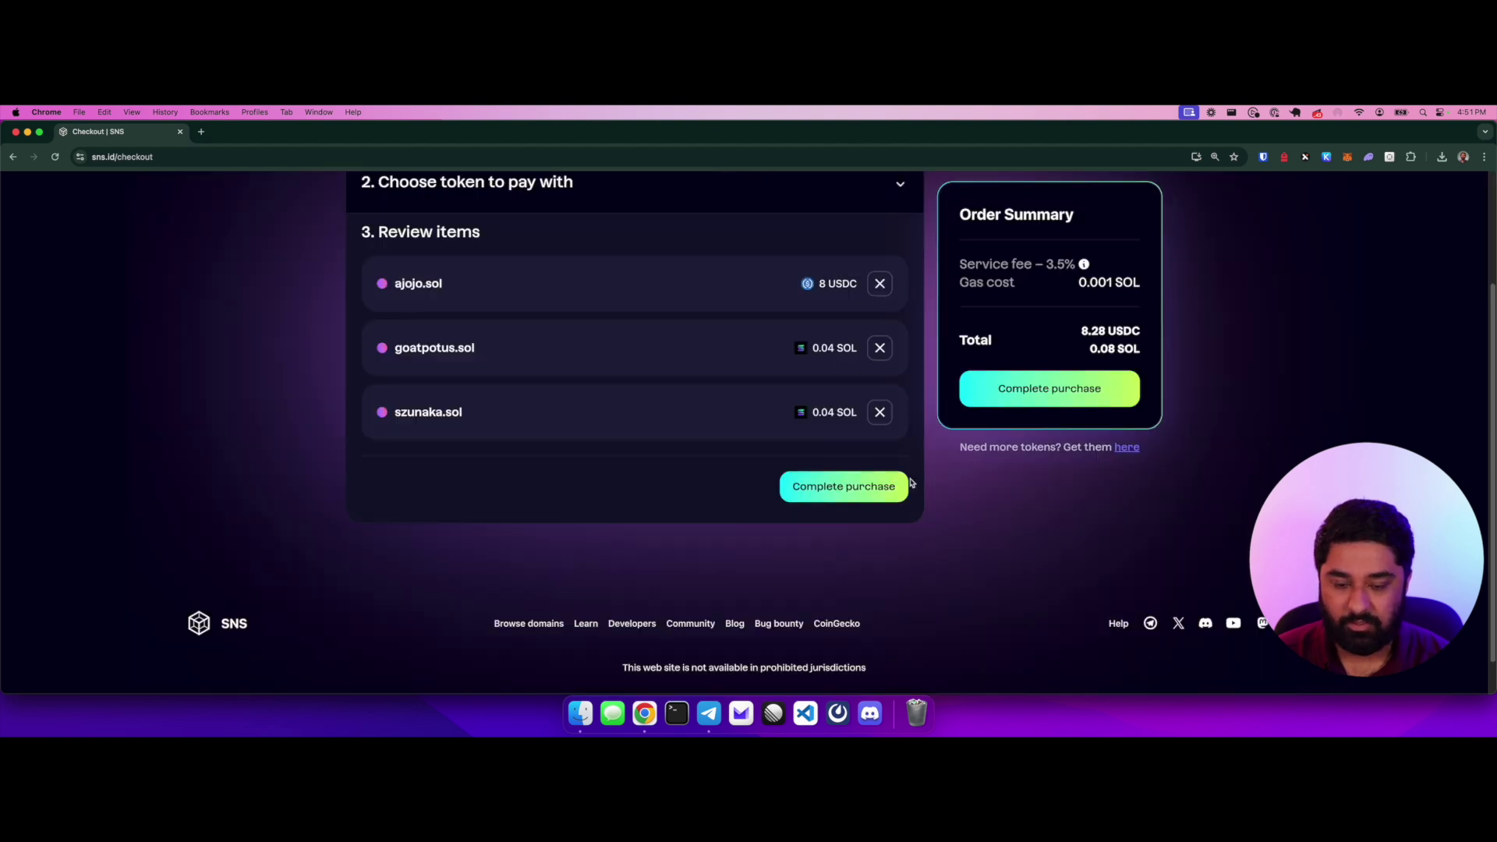
pyautogui.scroll(1, 911, 483)
pyautogui.scroll(1, 910, 483)
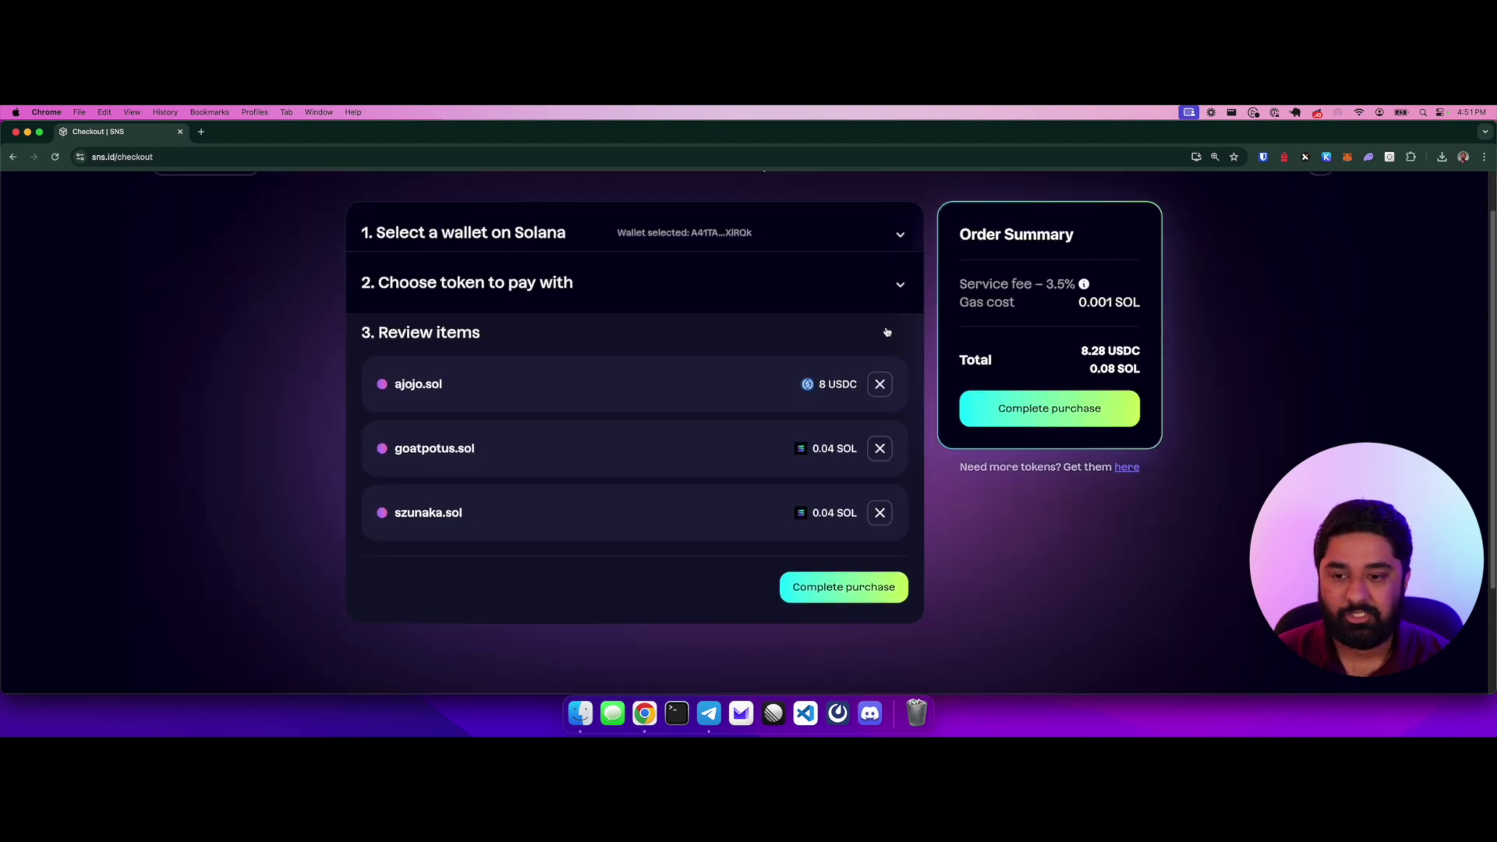
pyautogui.click(901, 289)
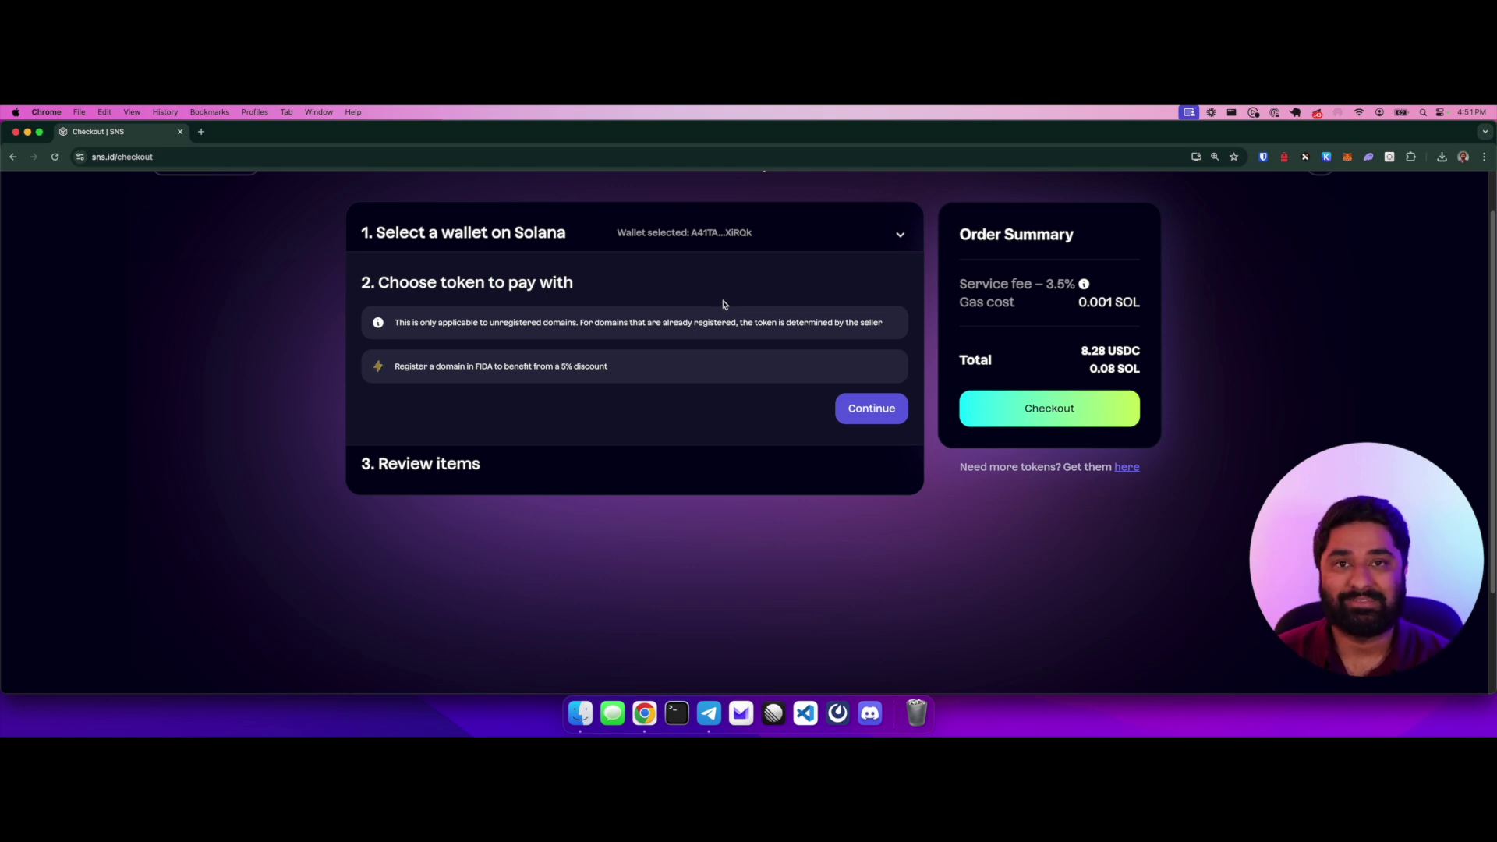
pyautogui.click(876, 413)
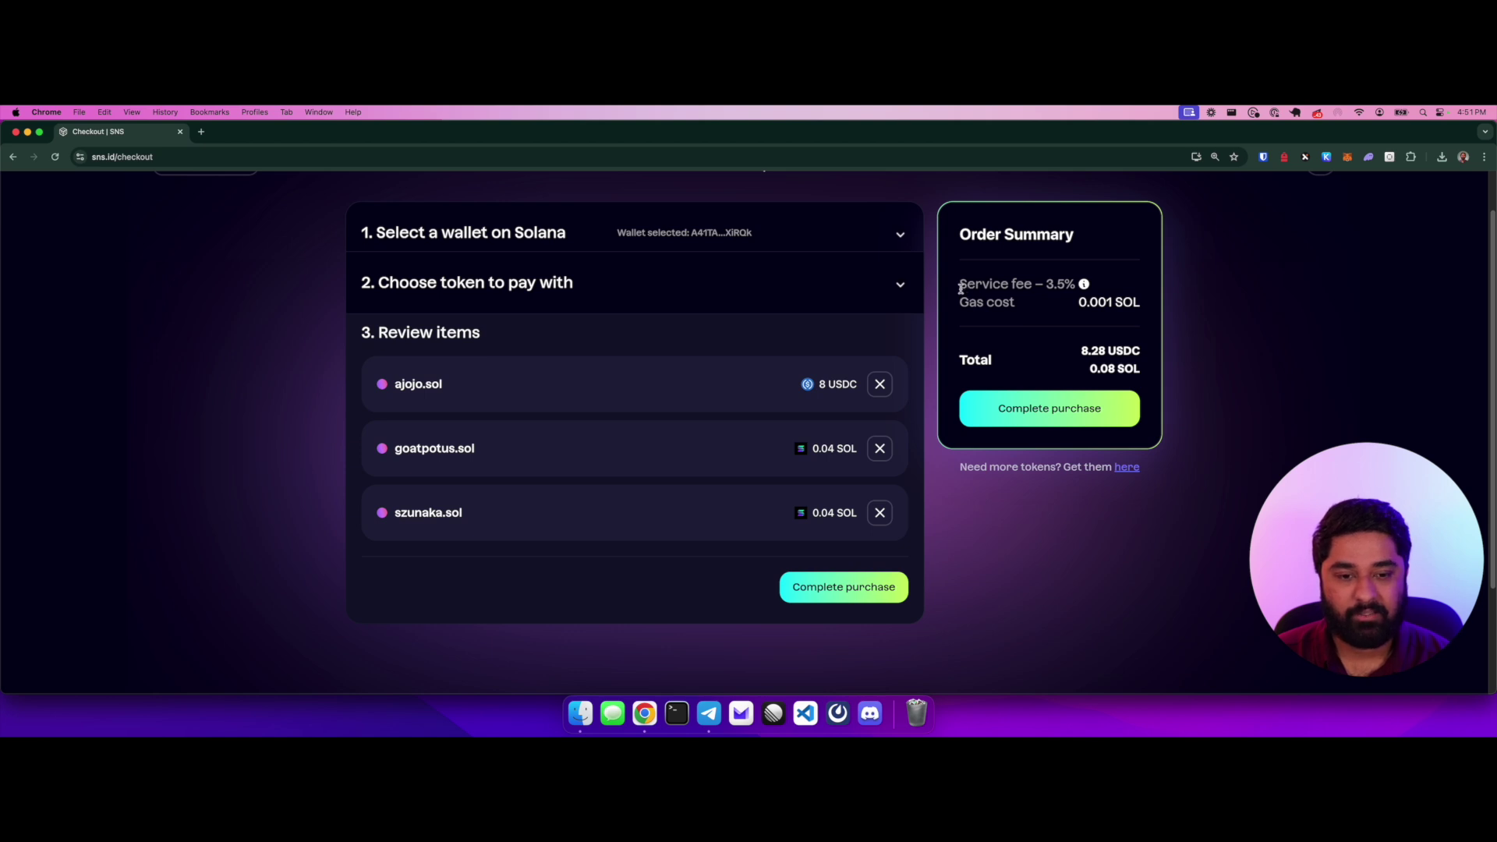
pyautogui.moveTo(1085, 287)
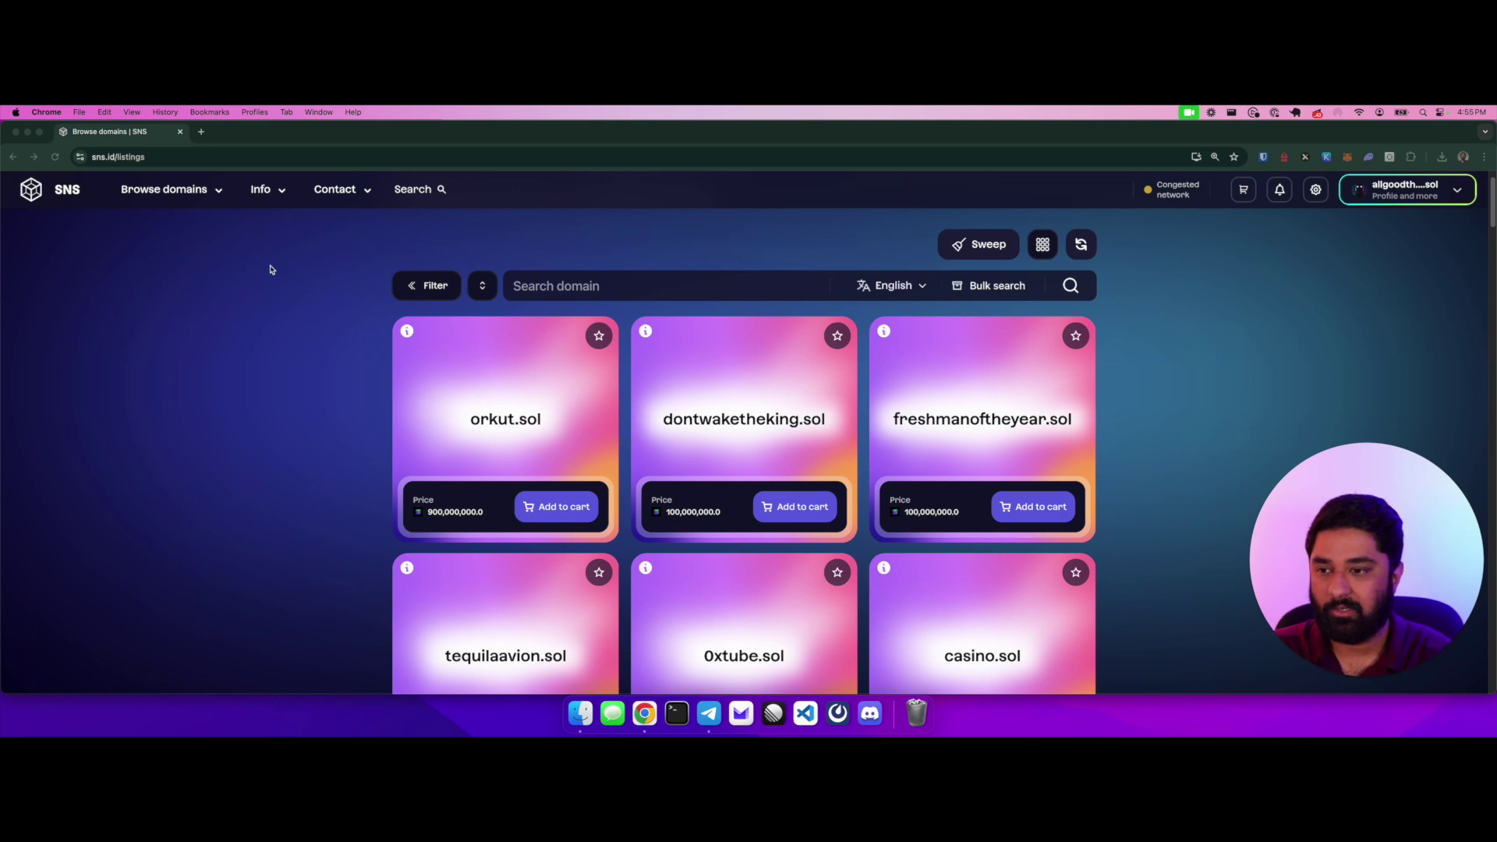
# Open the domain categories page and check the time period options for top sales.
pyautogui.click(195, 187)
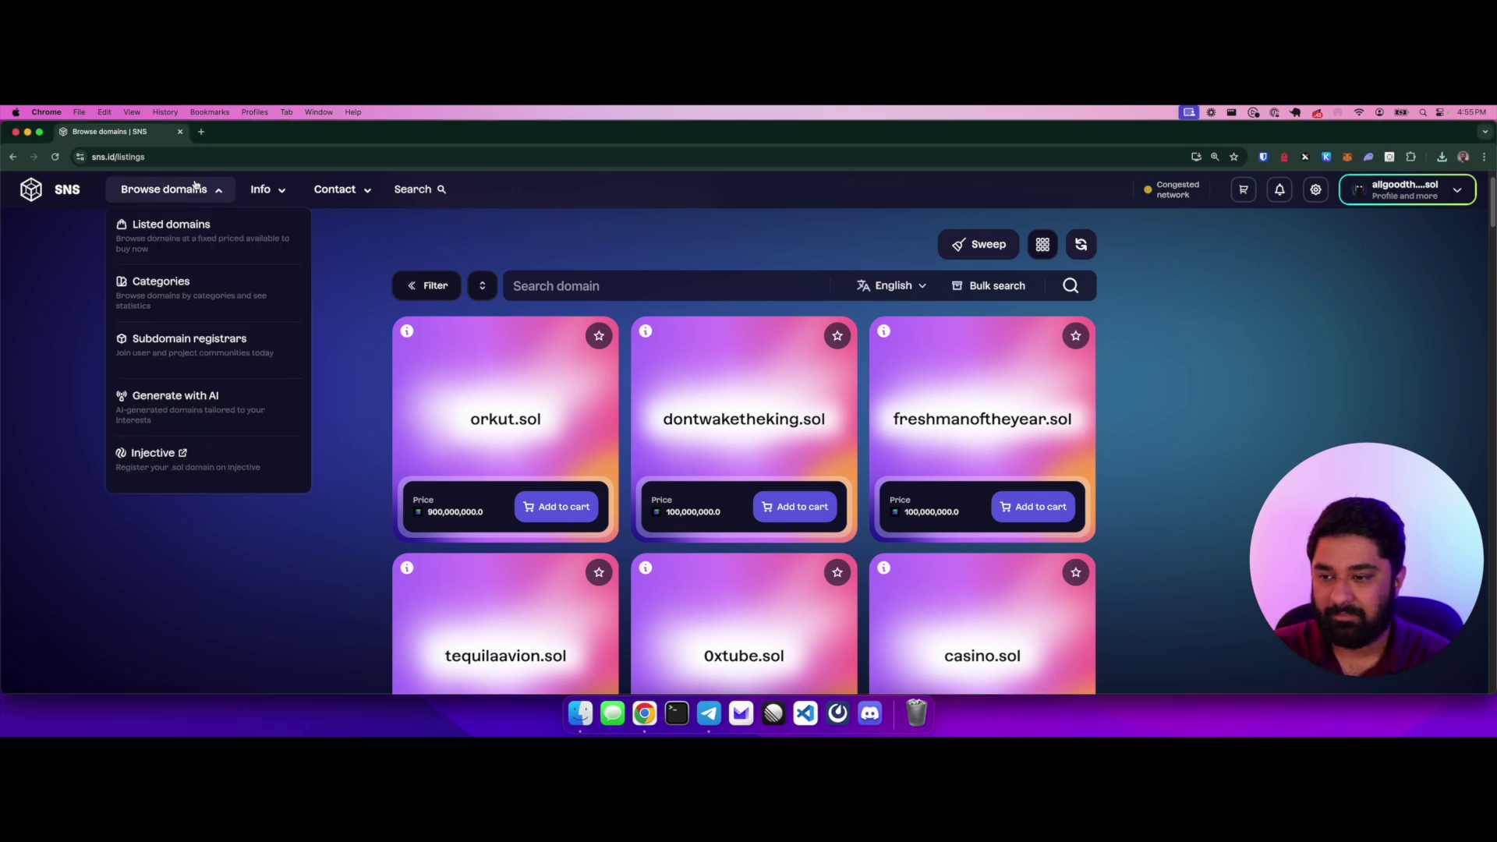
pyautogui.click(195, 289)
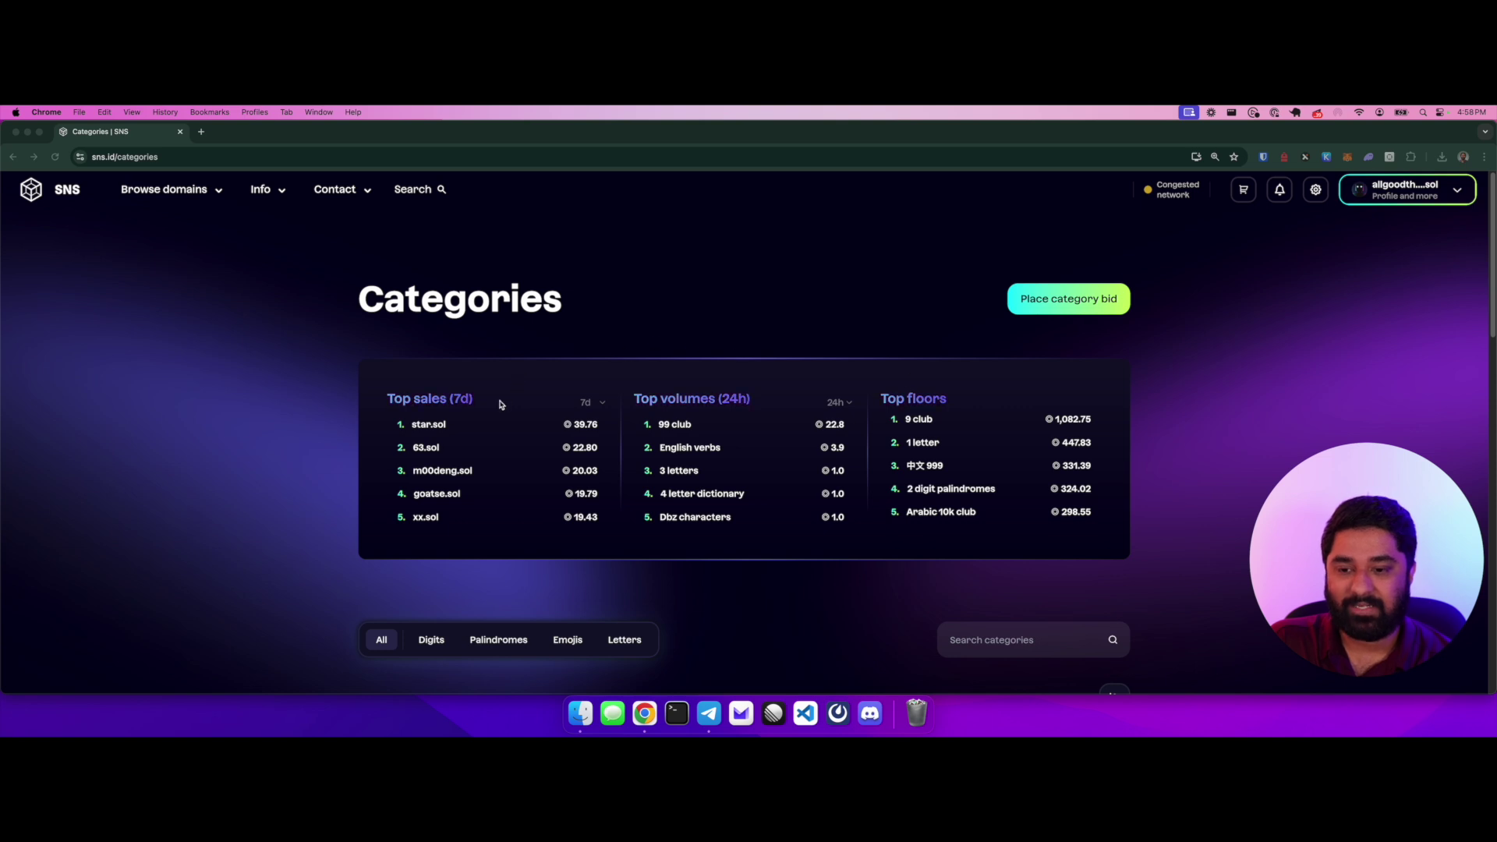
pyautogui.click(598, 404)
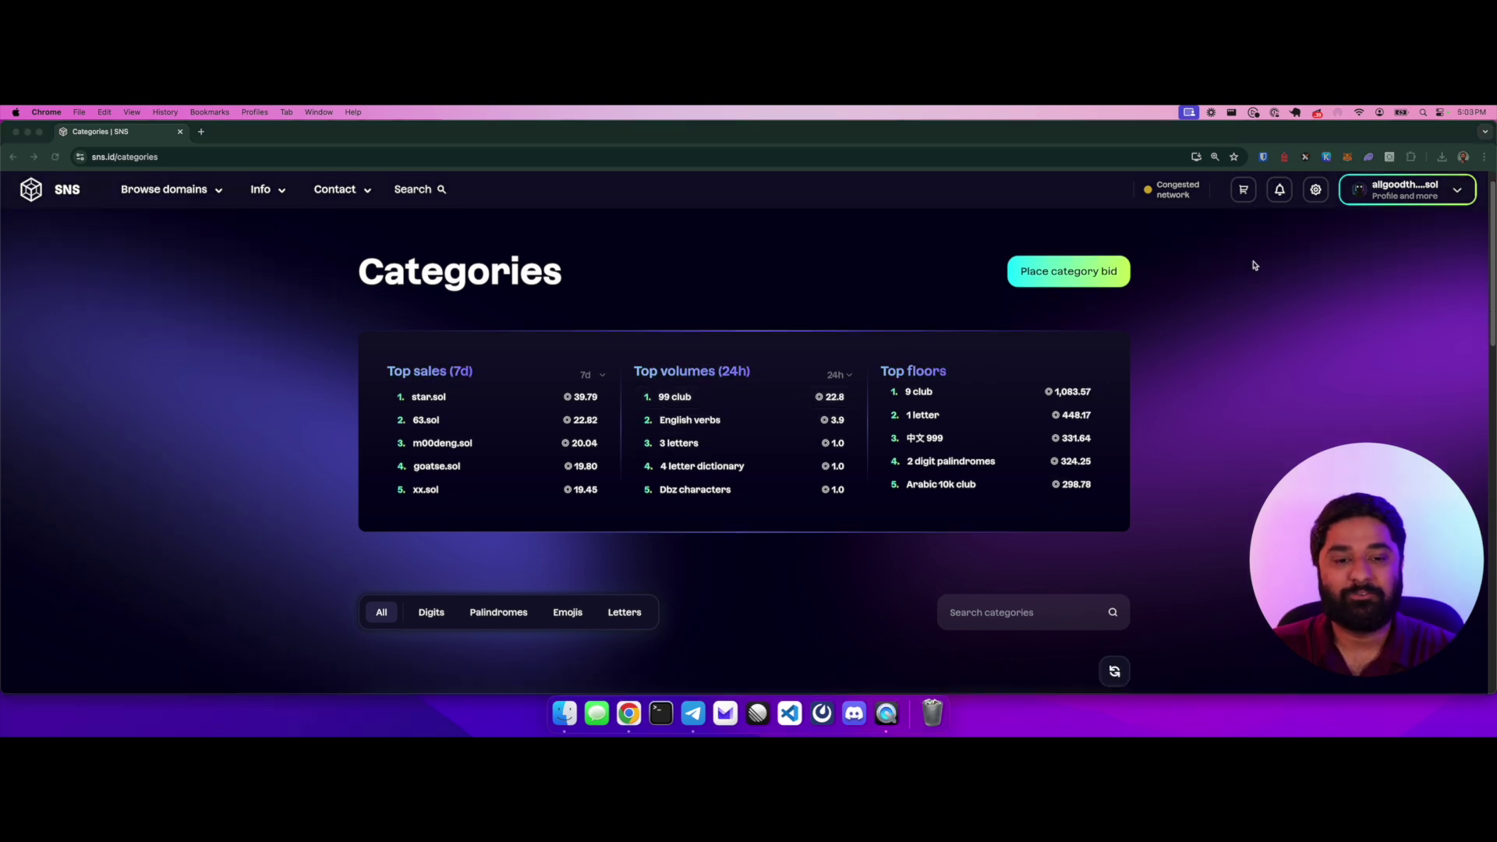
# Start a bulk category bid on 0x10k club and 0x99 club, continuing to the price and number of domains.
pyautogui.click(1092, 277)
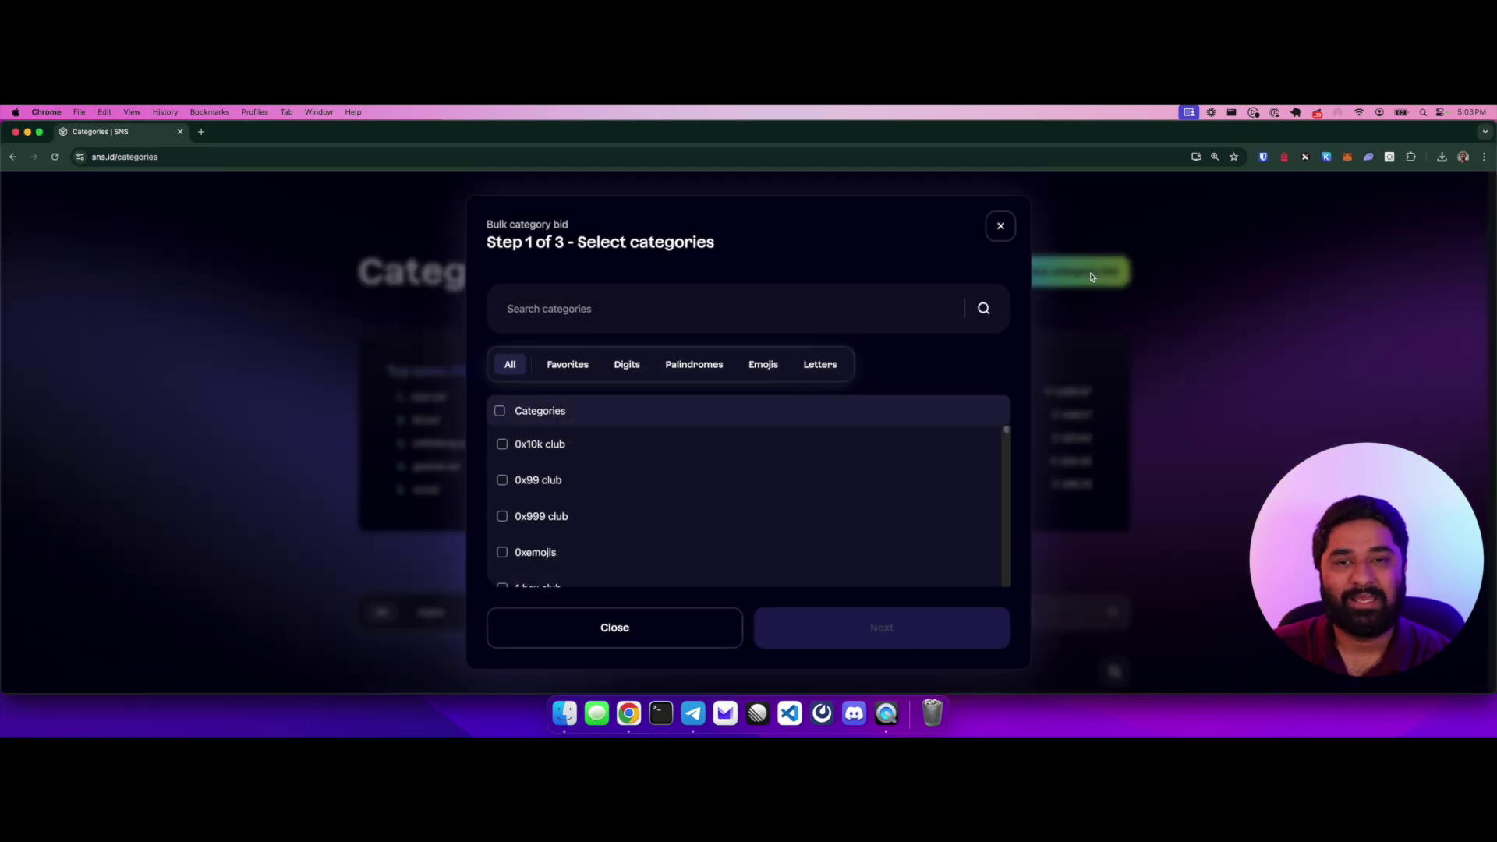
pyautogui.click(571, 447)
pyautogui.click(570, 477)
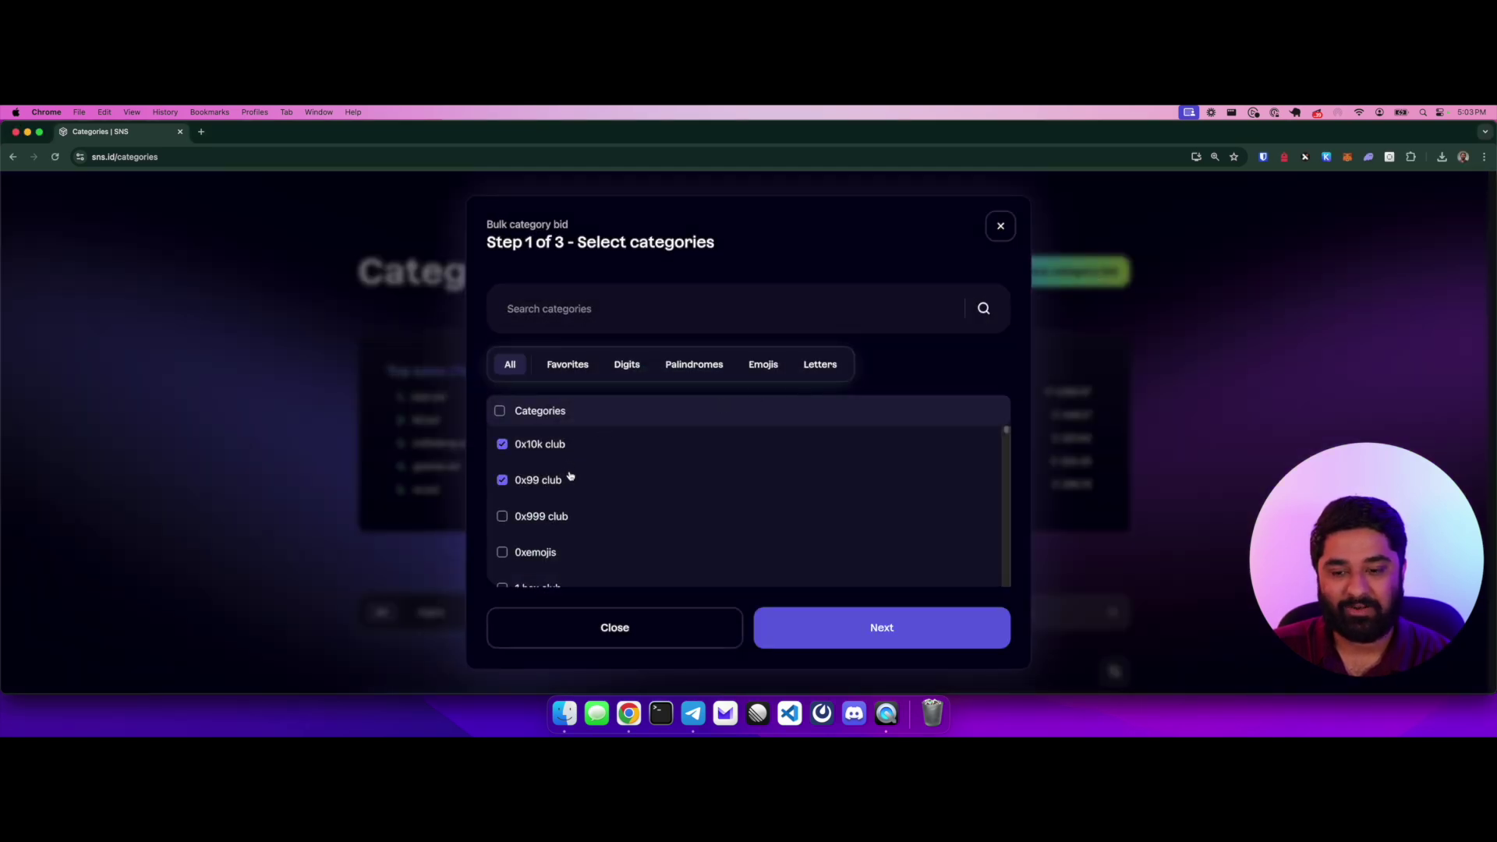
pyautogui.click(881, 627)
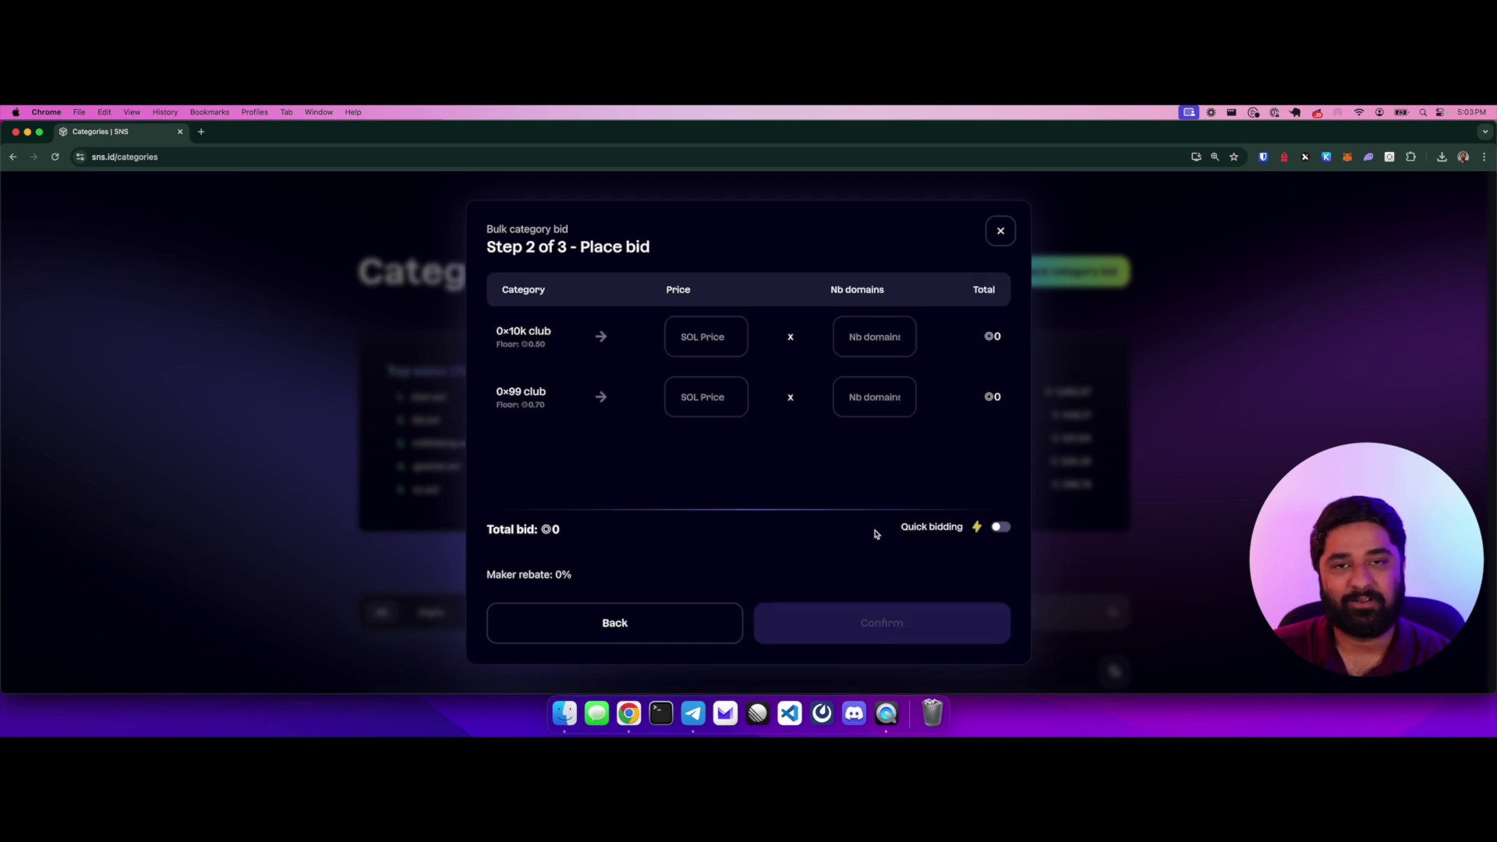
pyautogui.click(729, 334)
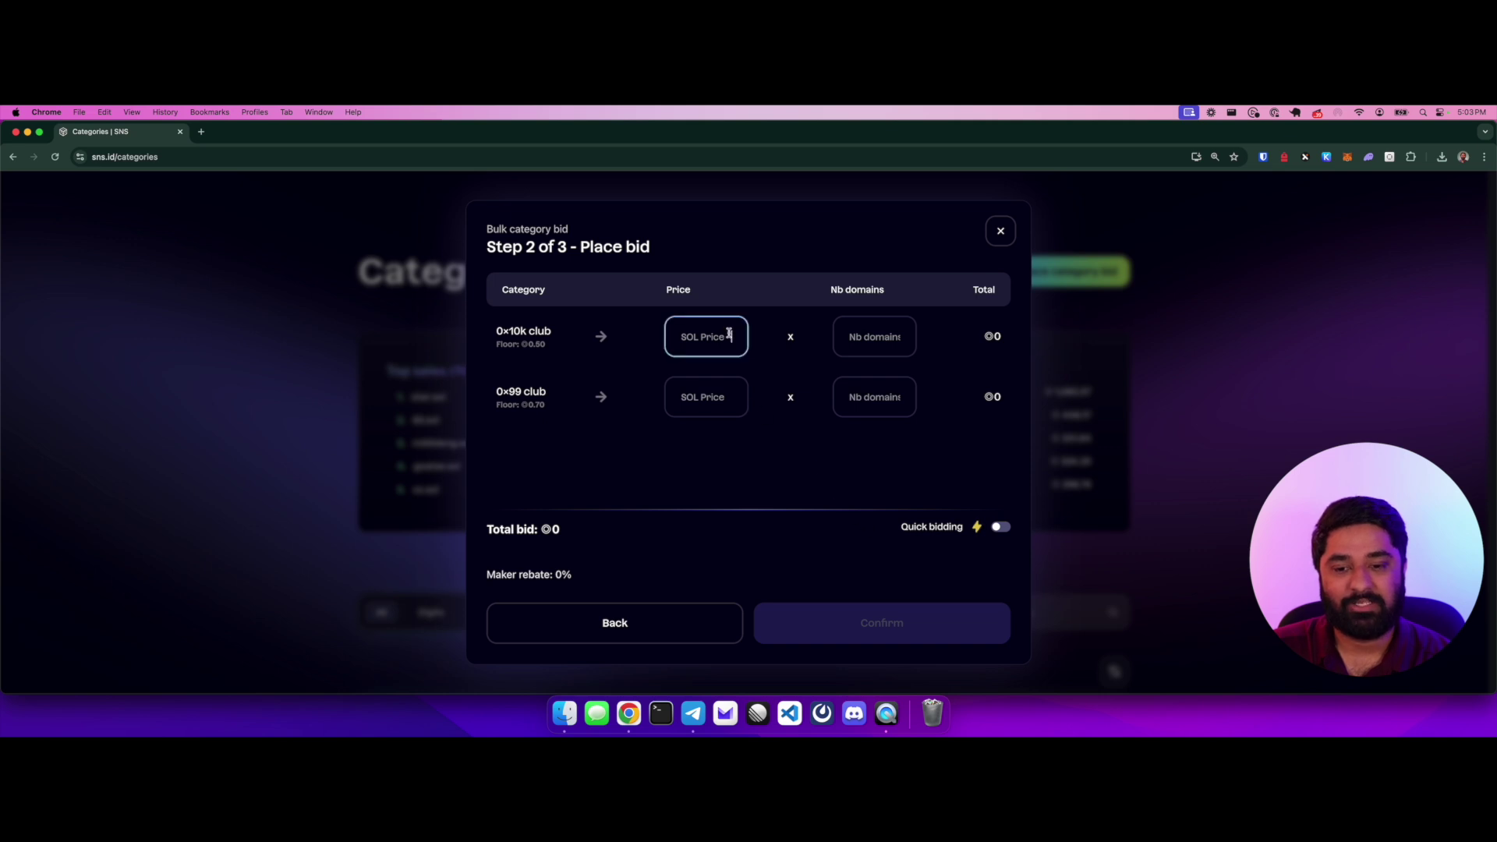
pyautogui.click(859, 336)
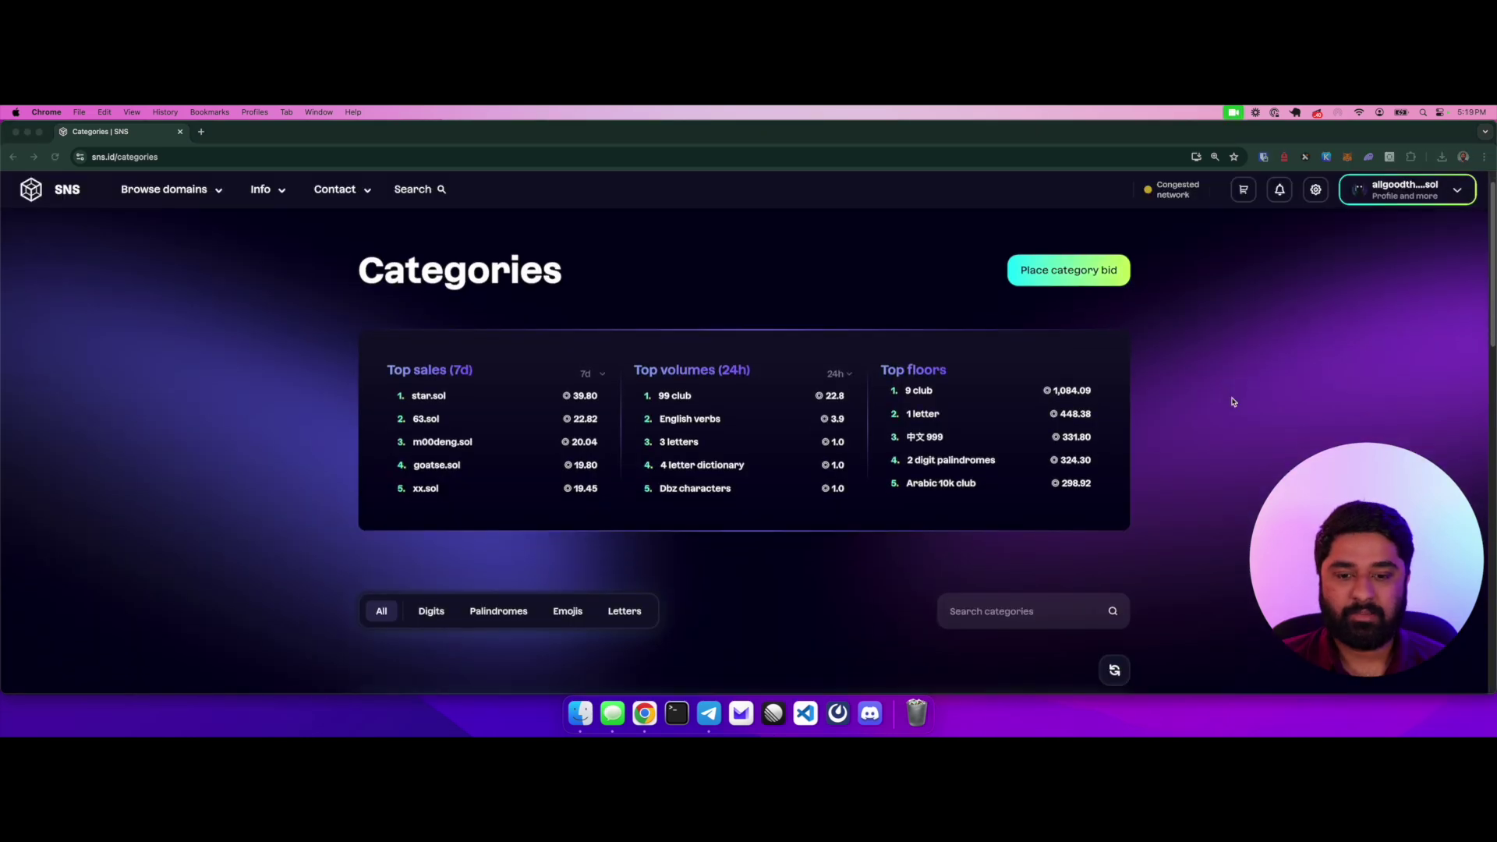
# Browse the categories table and filter it to the Digits group.
pyautogui.scroll(-3, 1232, 399)
pyautogui.scroll(-3, 1232, 401)
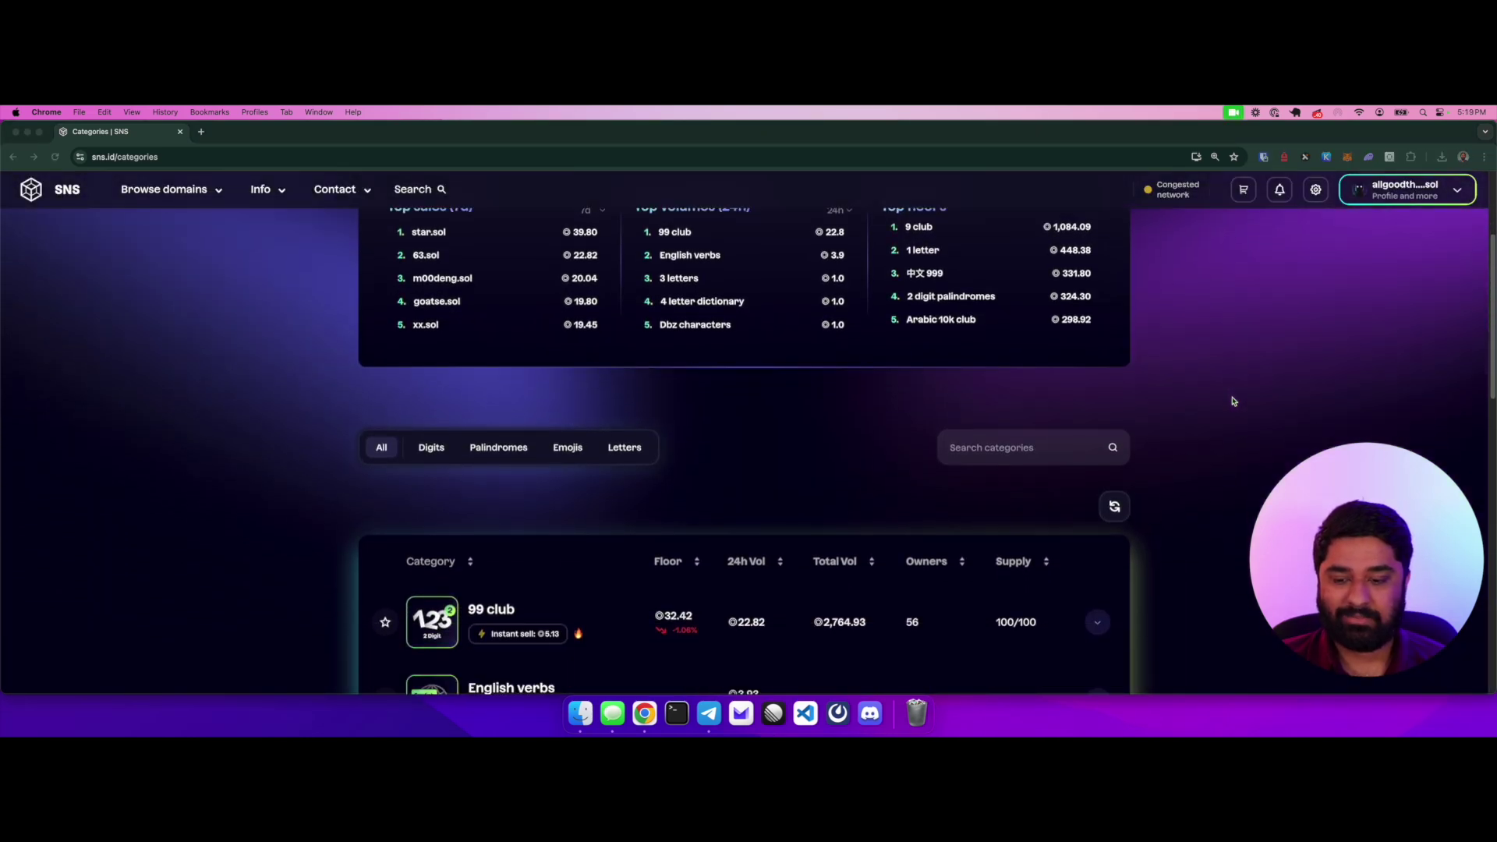
pyautogui.scroll(-3, 1232, 401)
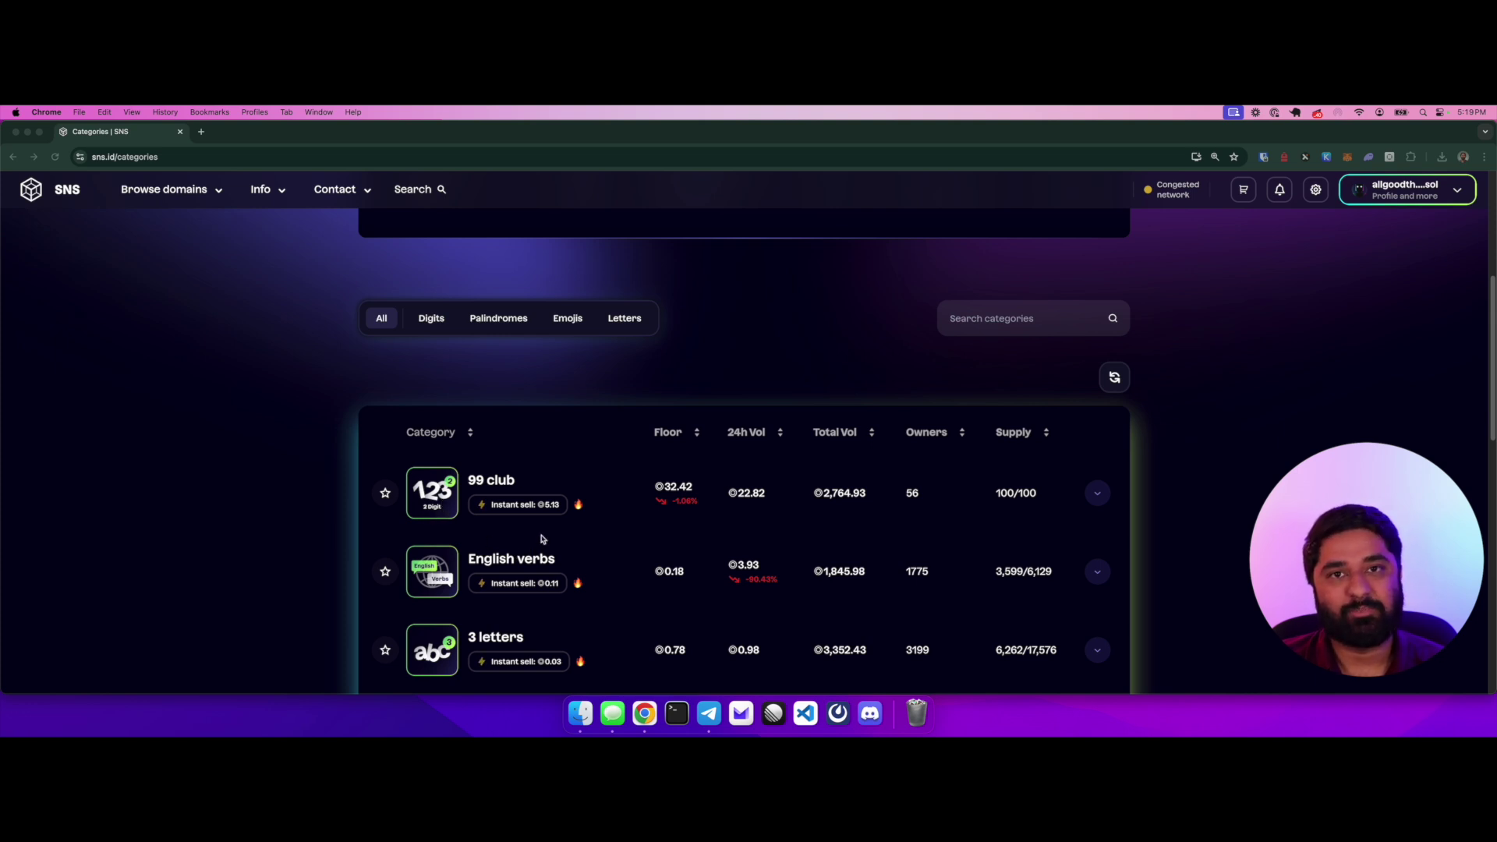
pyautogui.scroll(-1, 544, 535)
pyautogui.scroll(-1, 515, 565)
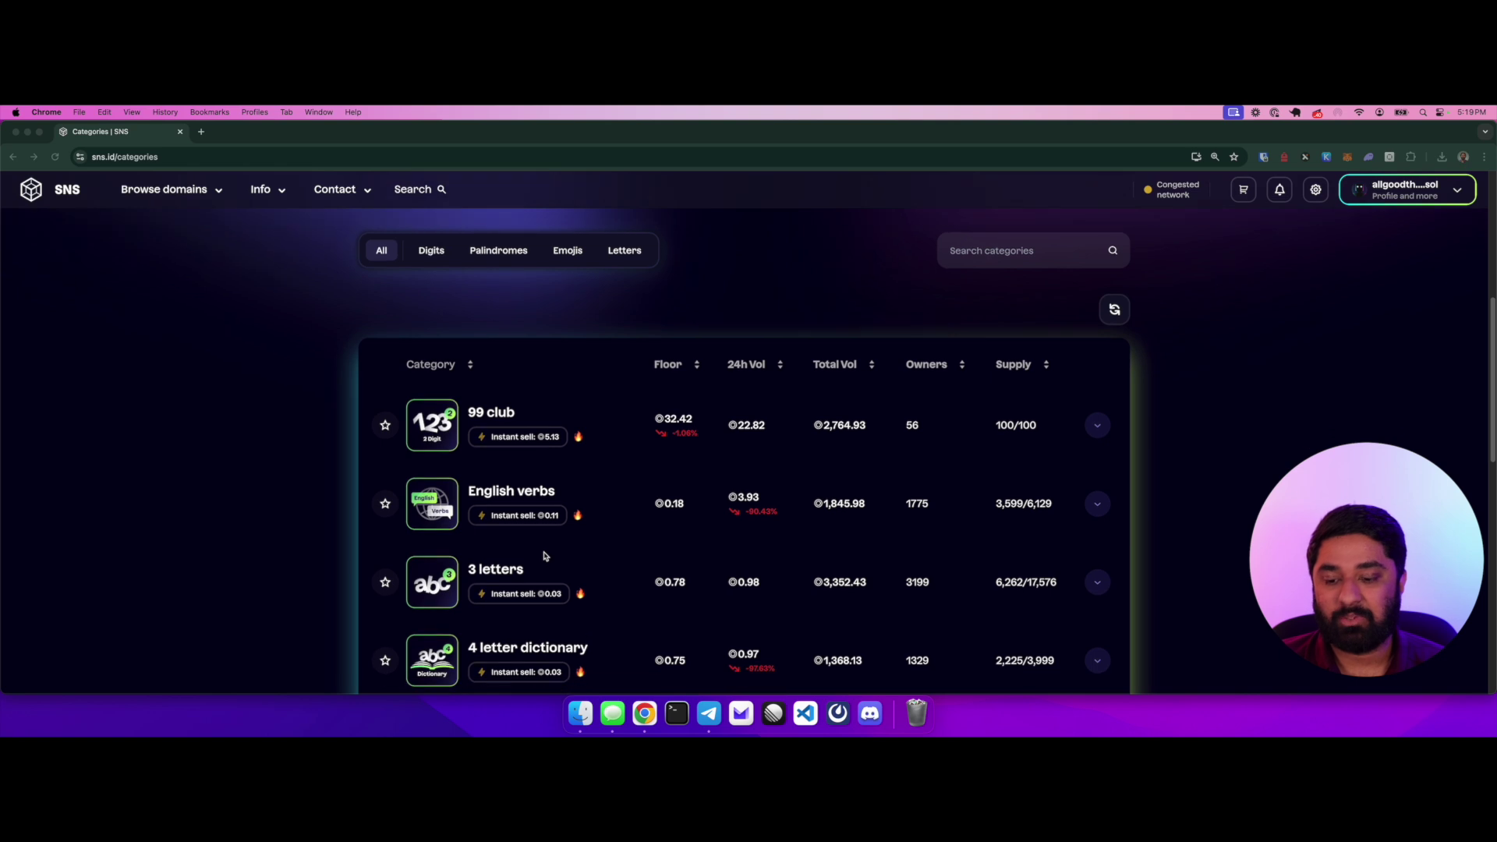
pyautogui.scroll(-1, 581, 546)
pyautogui.scroll(1, 642, 588)
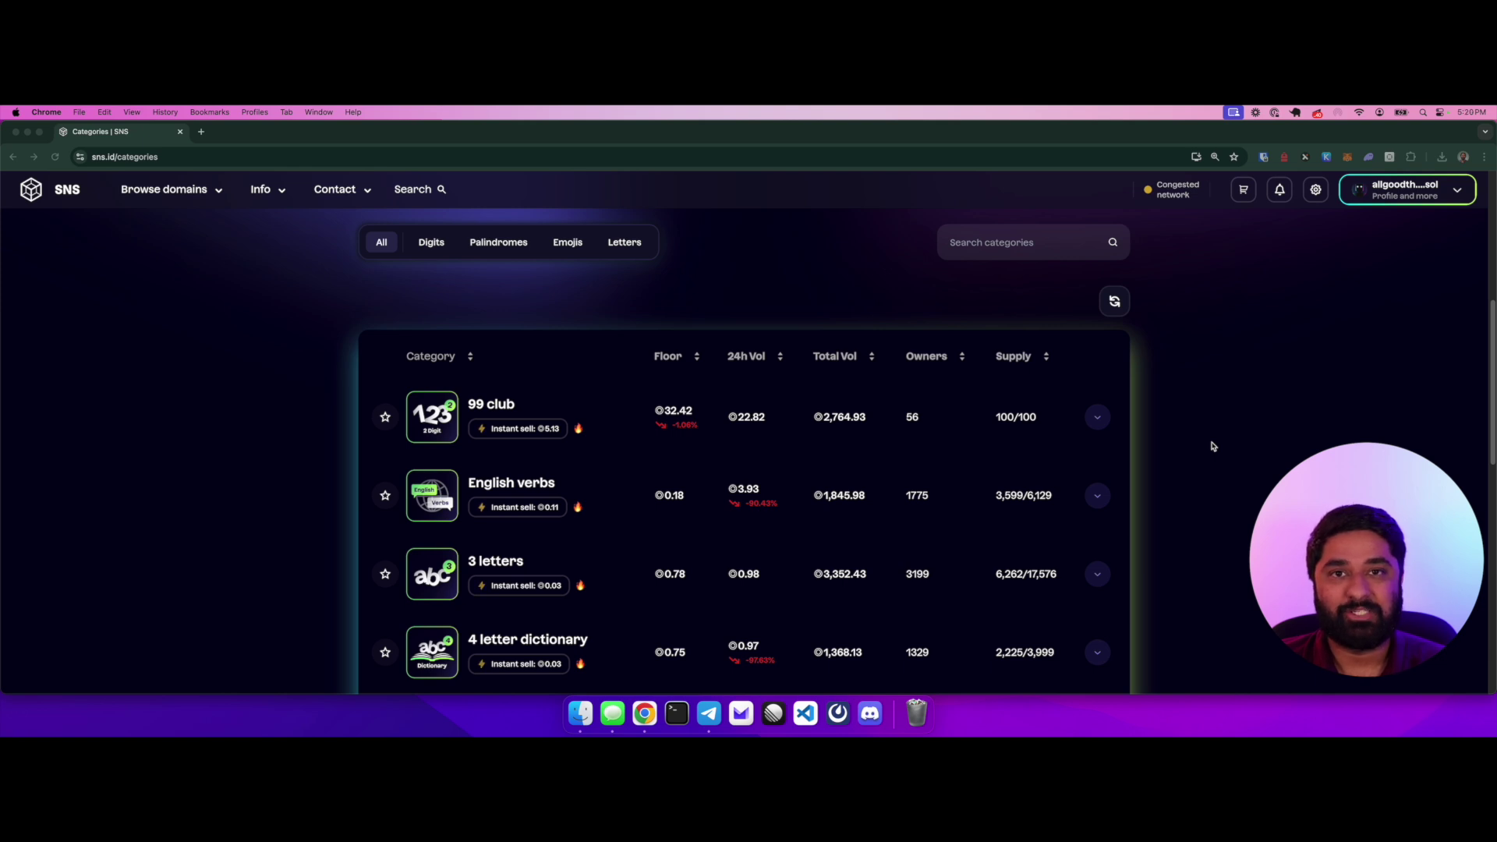
pyautogui.click(1200, 417)
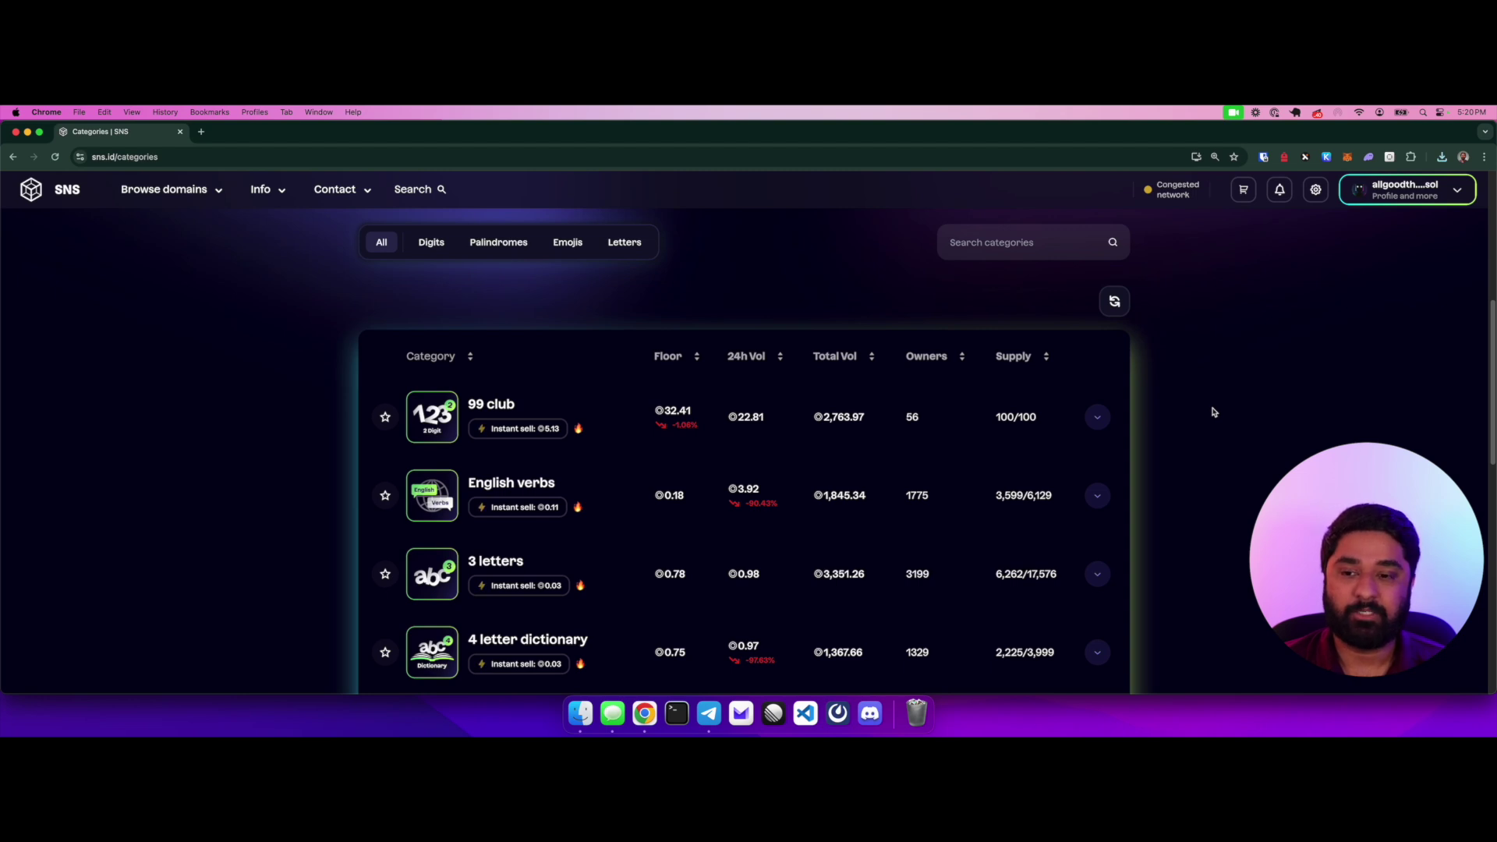
pyautogui.click(433, 244)
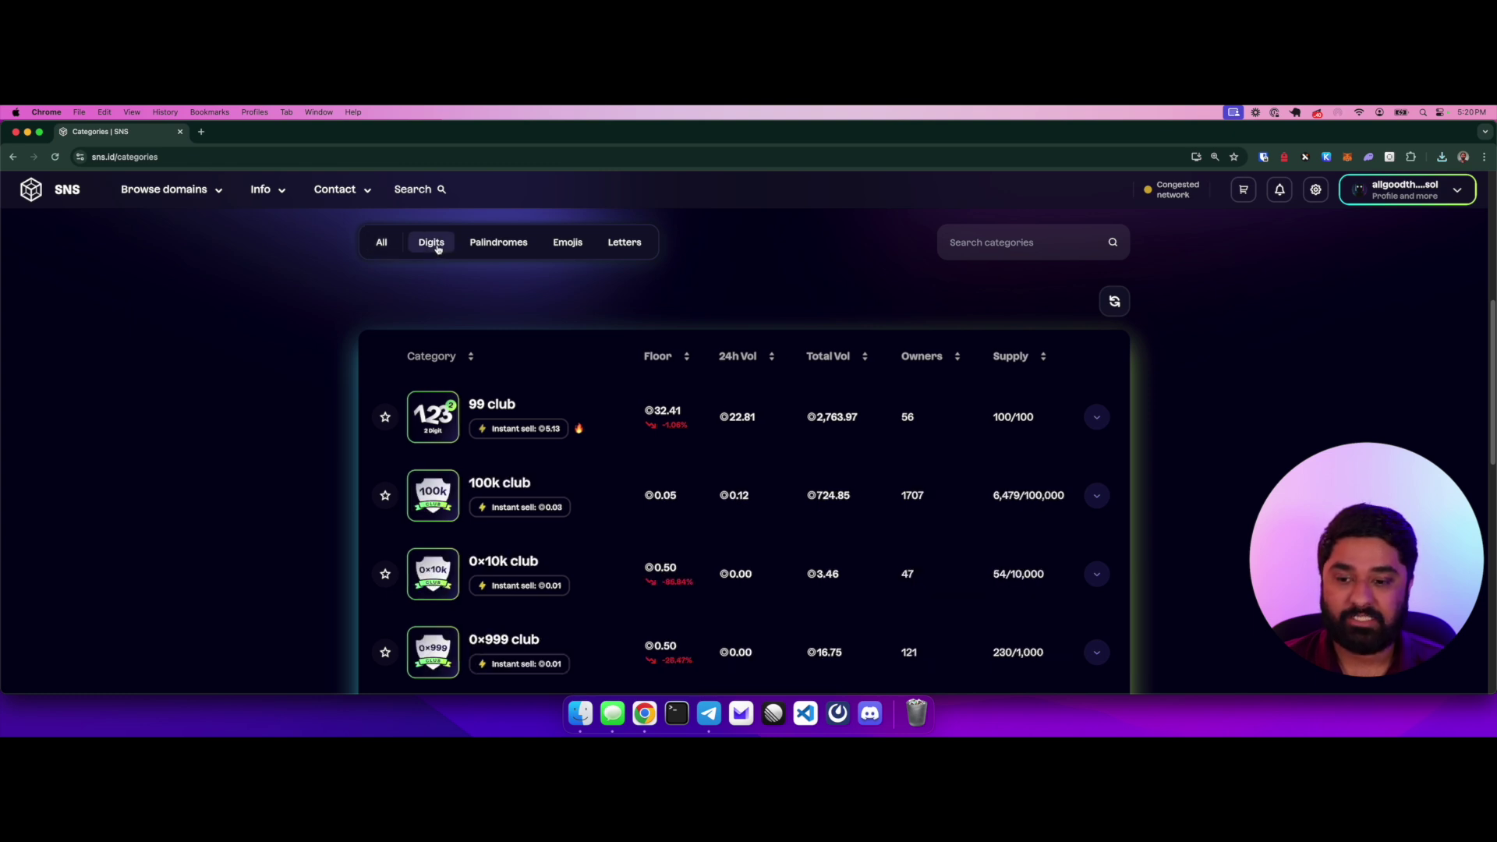
# Filter the categories table by Palindromes, Emojis and Letters, and search the categories for 999.
pyautogui.click(490, 248)
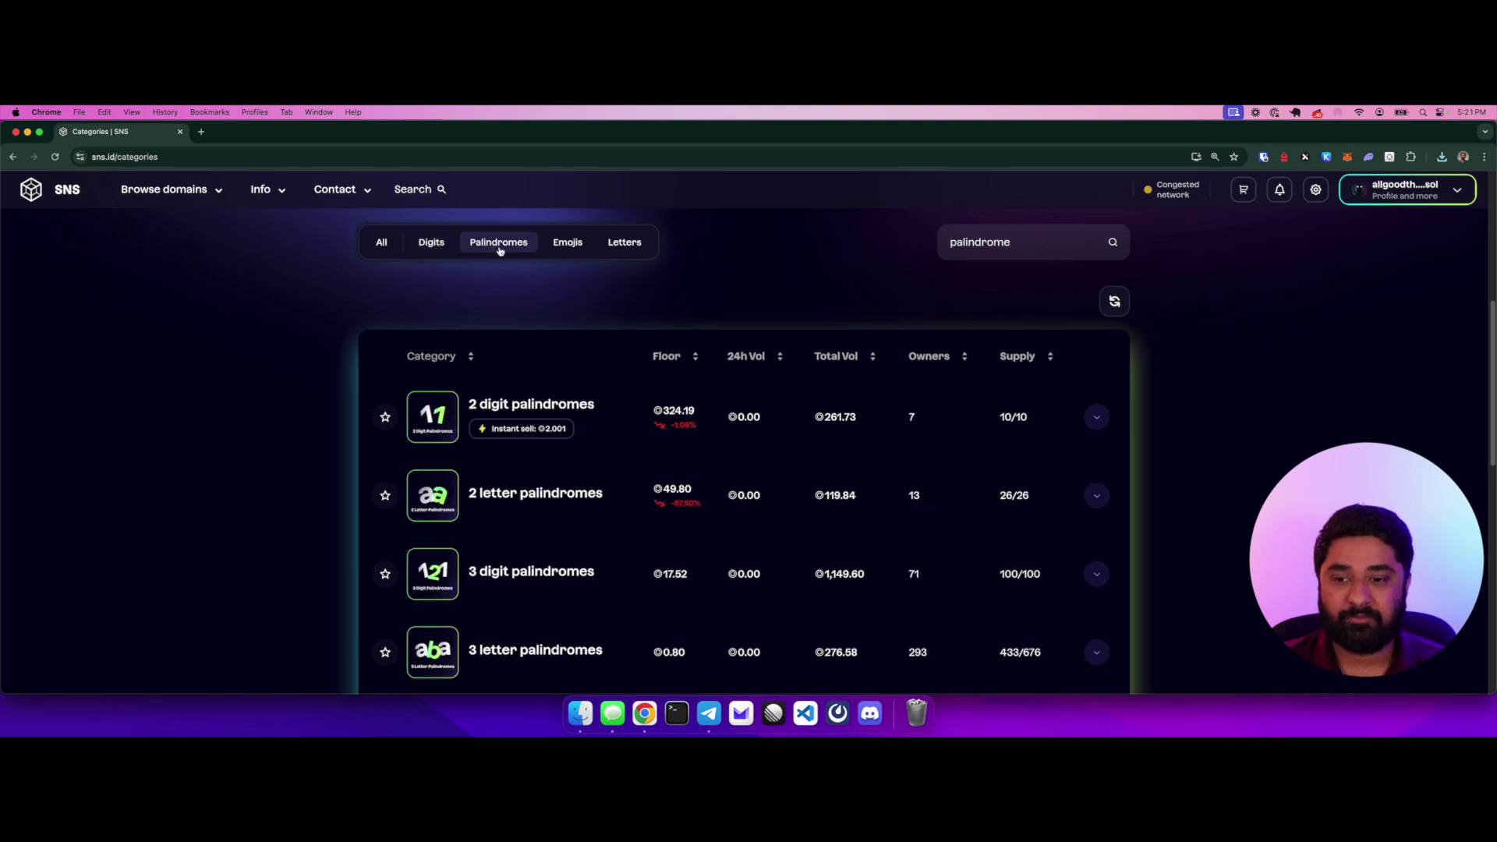
pyautogui.click(567, 244)
pyautogui.click(624, 244)
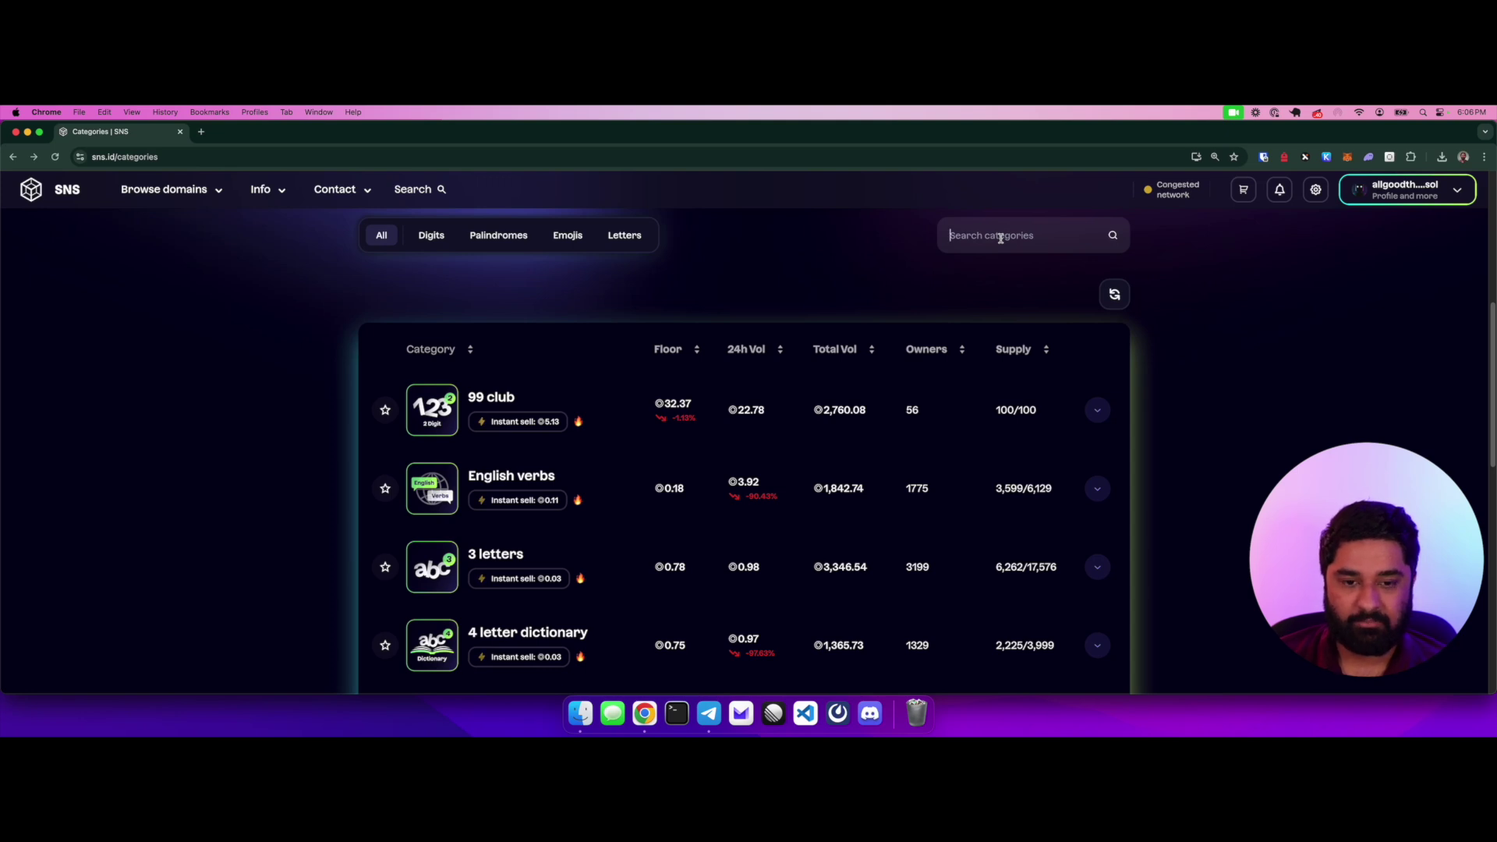
pyautogui.click(1001, 238)
pyautogui.write('999')
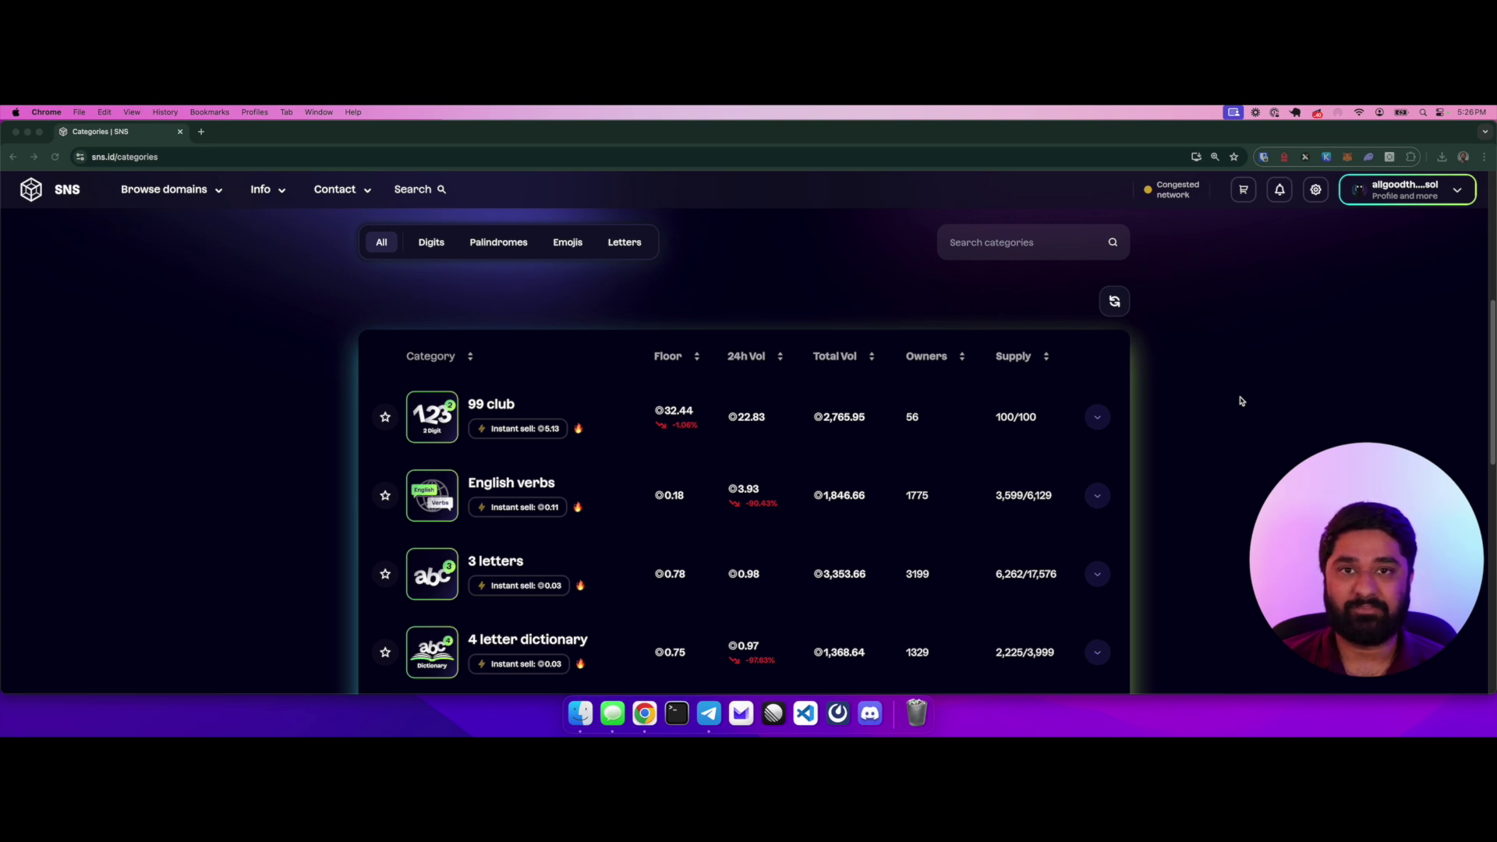
# Start an instant sale of blubber.sol in English verbs, continue to the review, and acknowledge that the highest offer is below the floor.
pyautogui.click(554, 526)
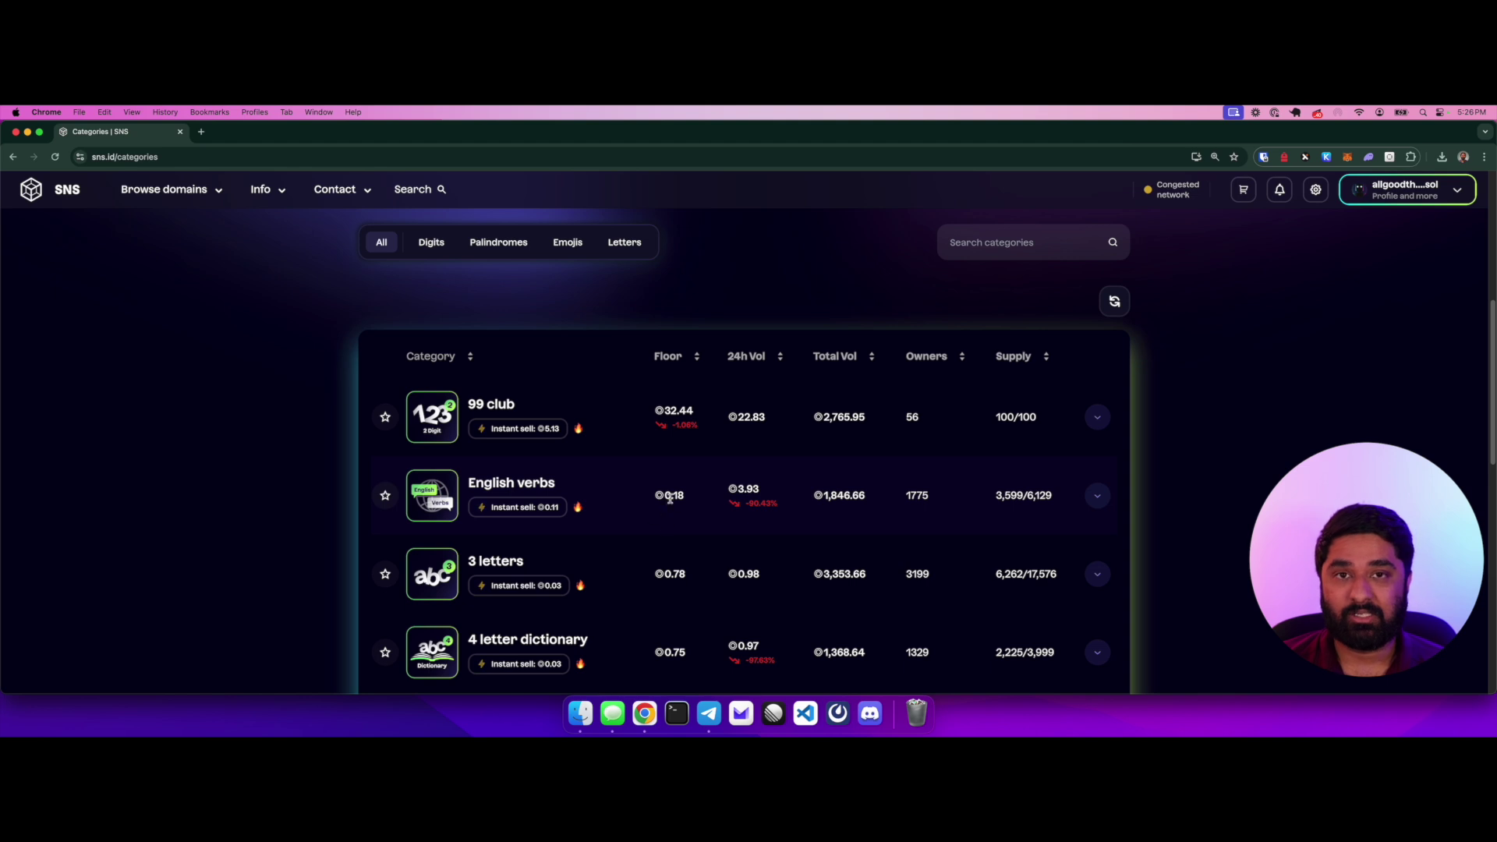
pyautogui.click(542, 511)
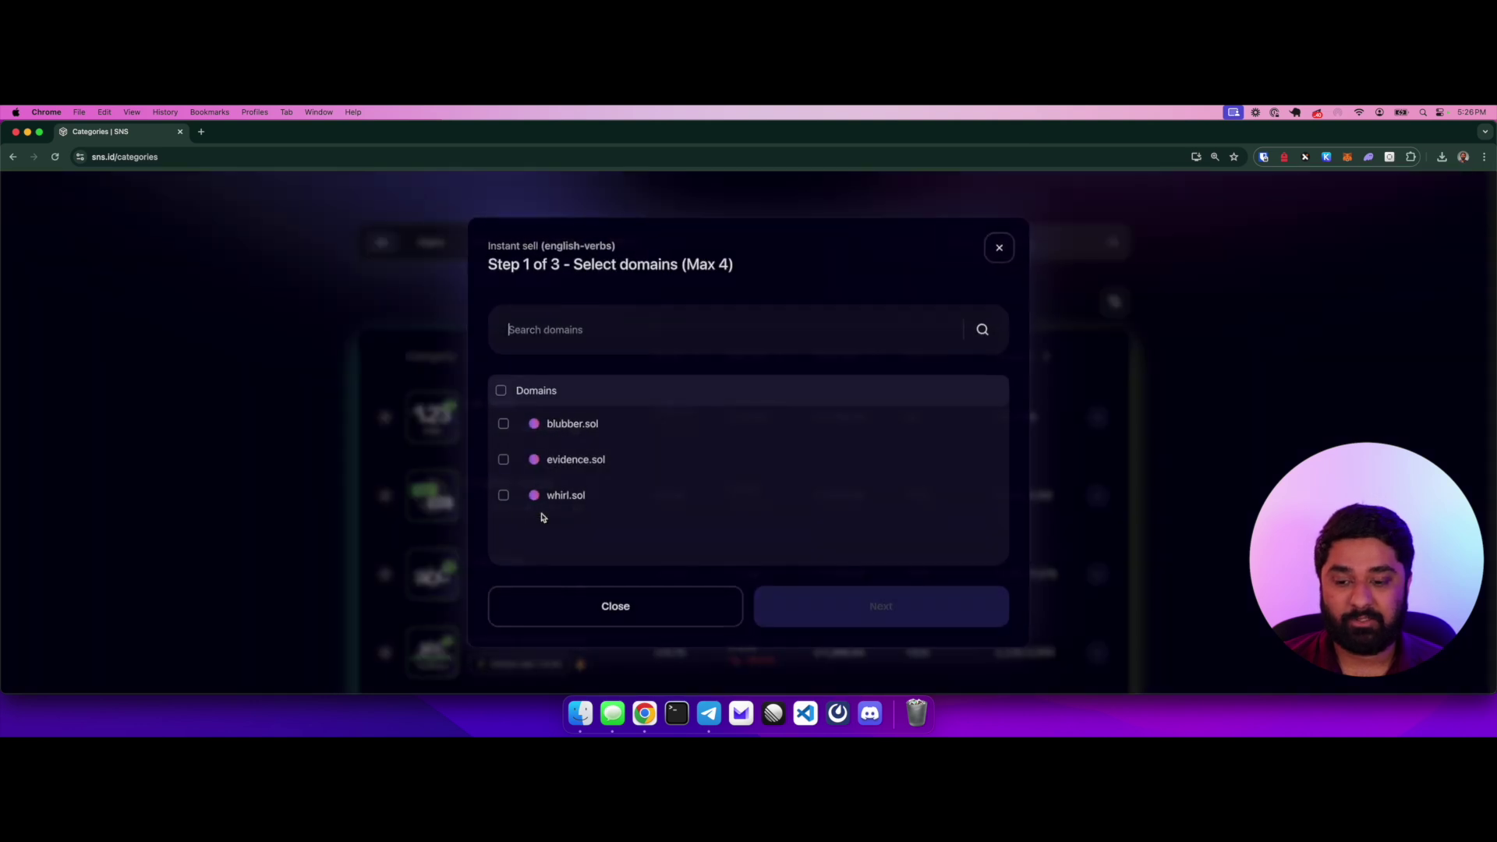
pyautogui.click(572, 433)
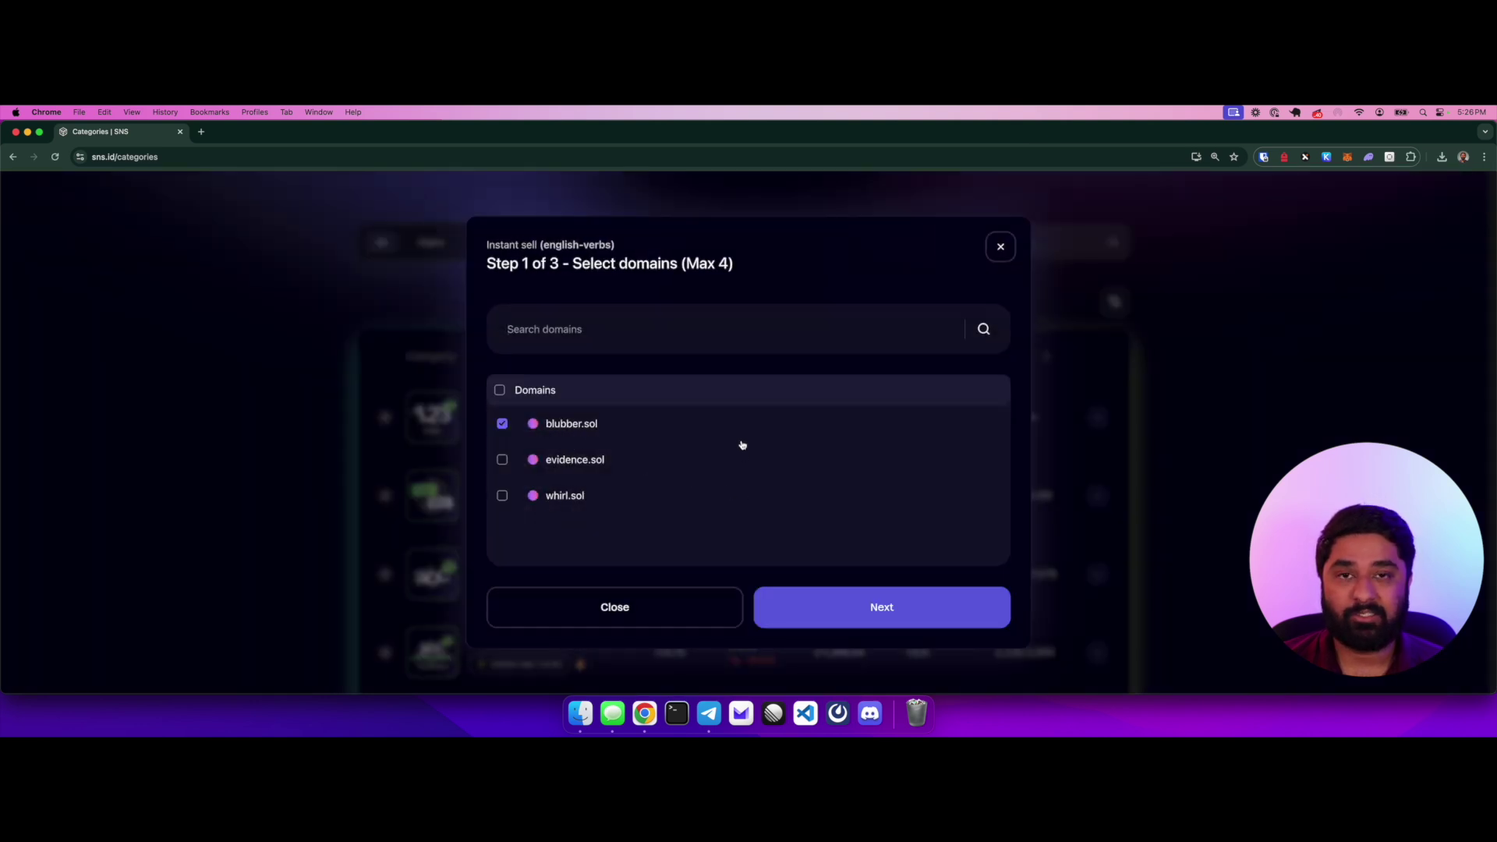
pyautogui.click(849, 606)
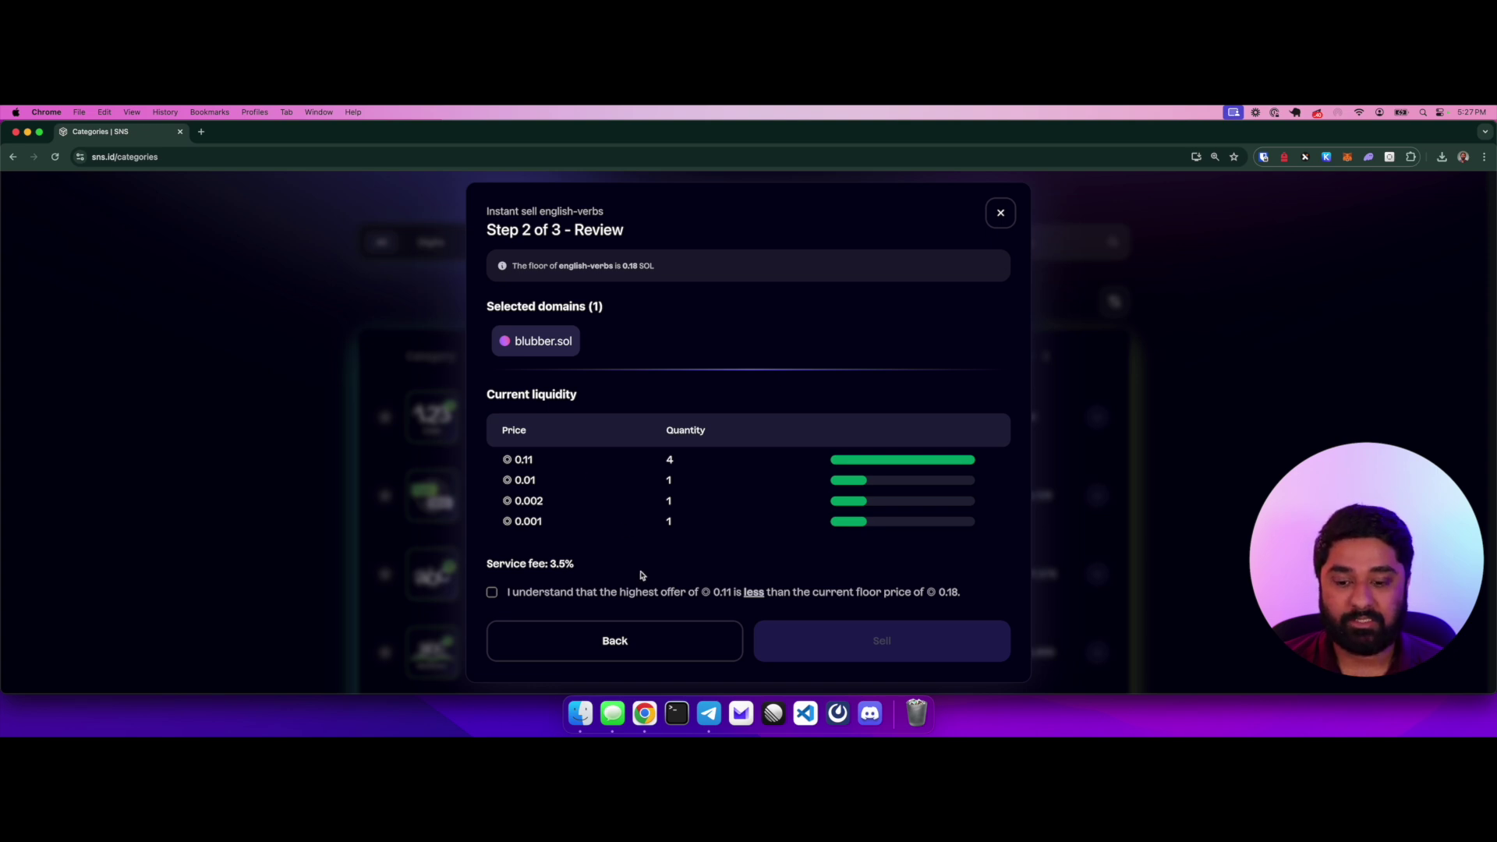
pyautogui.click(493, 594)
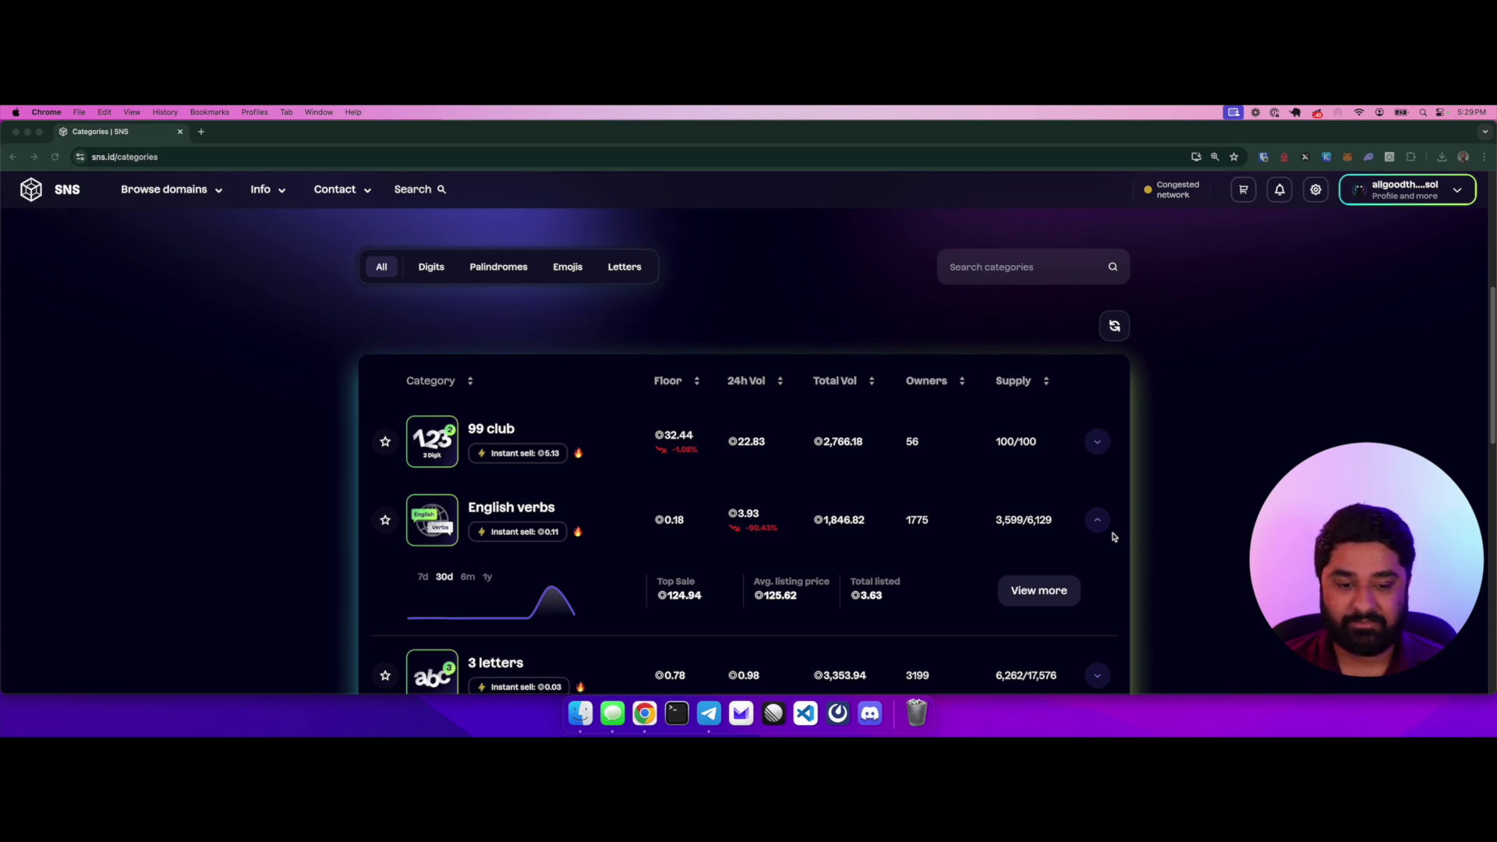
# Expand the 99 club details in the categories table and open the full 99 club category page.
pyautogui.click(1097, 442)
pyautogui.scroll(-2, 792, 572)
pyautogui.scroll(-3, 792, 572)
pyautogui.moveTo(452, 333)
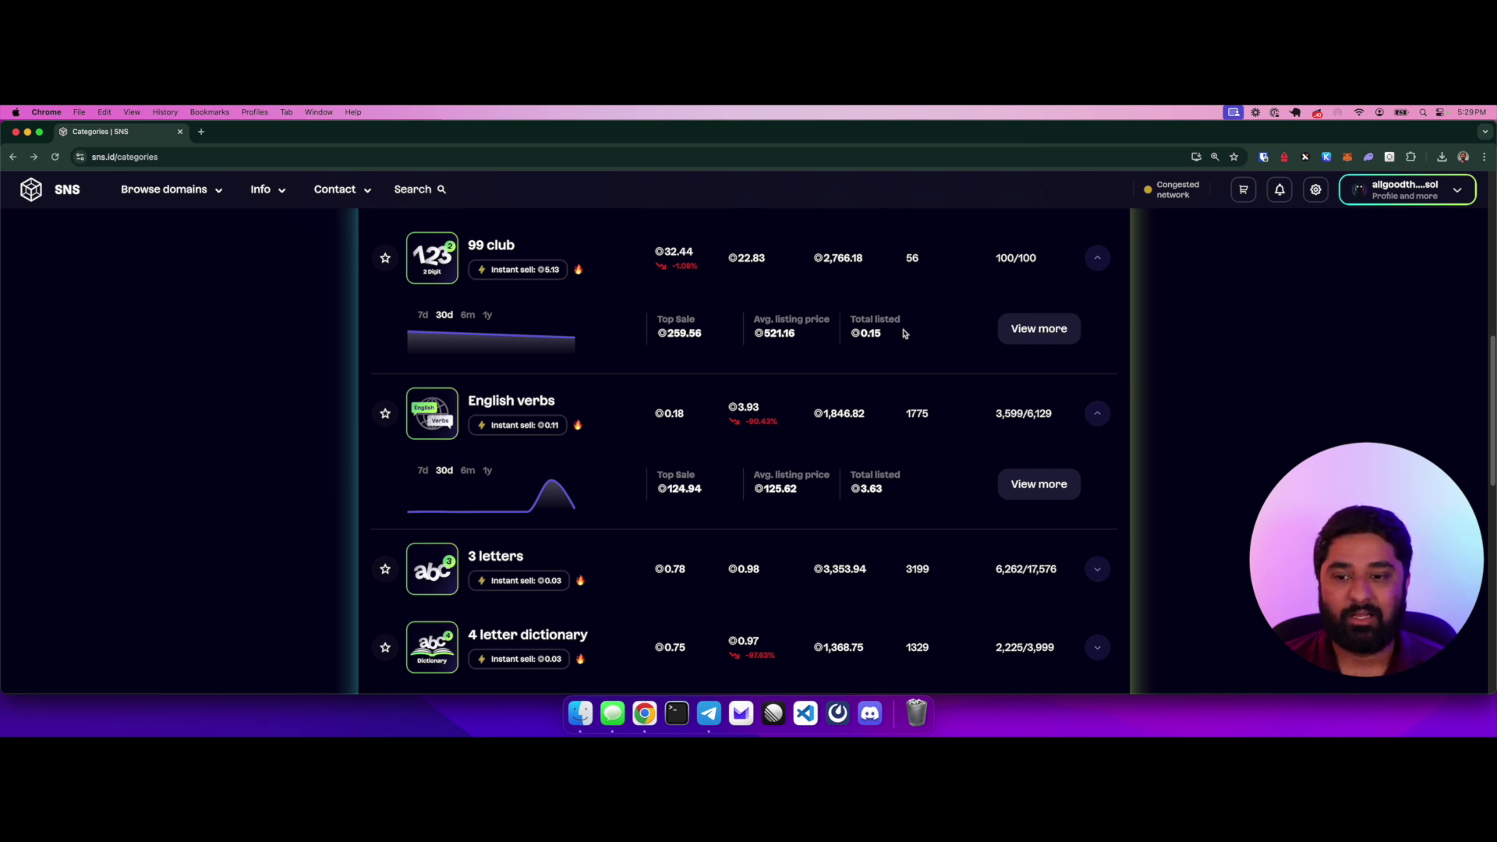
pyautogui.scroll(1, 907, 335)
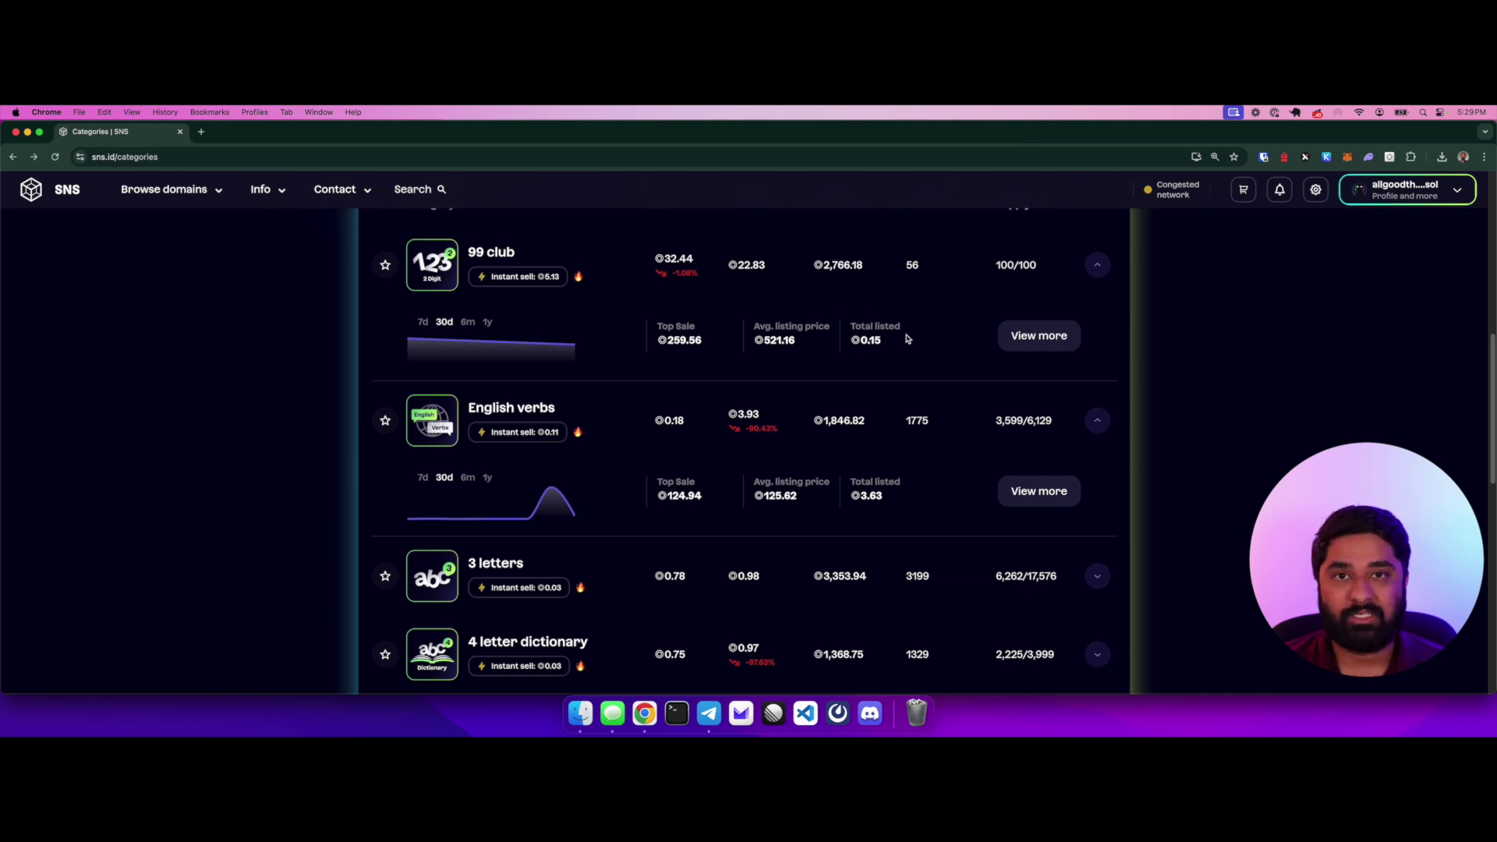
pyautogui.click(1041, 346)
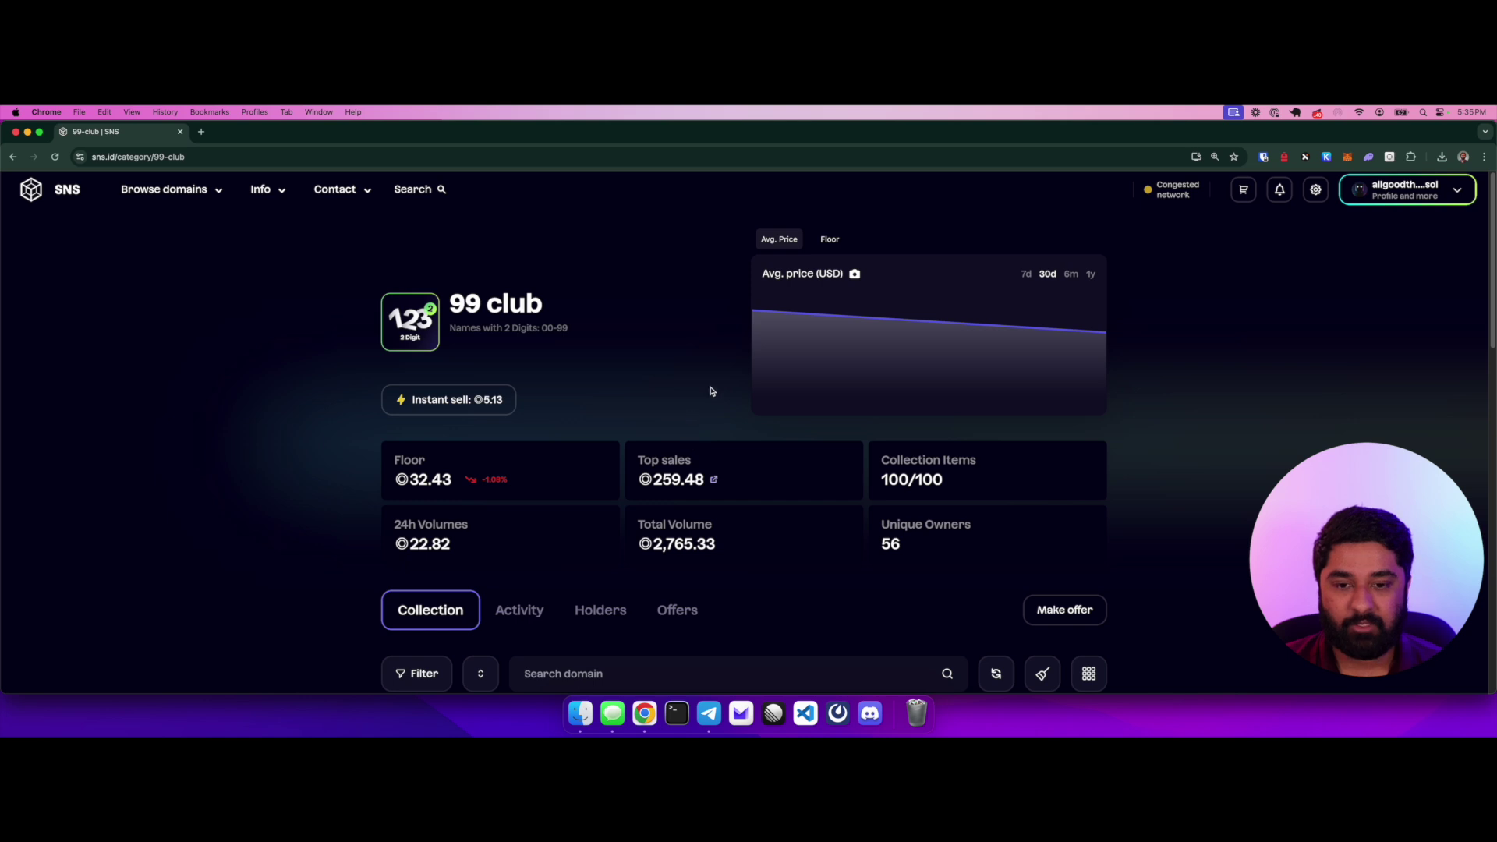
# Show the 99 club's floor price chart, and open its pro version in a new tab for examination.
pyautogui.moveTo(774, 341)
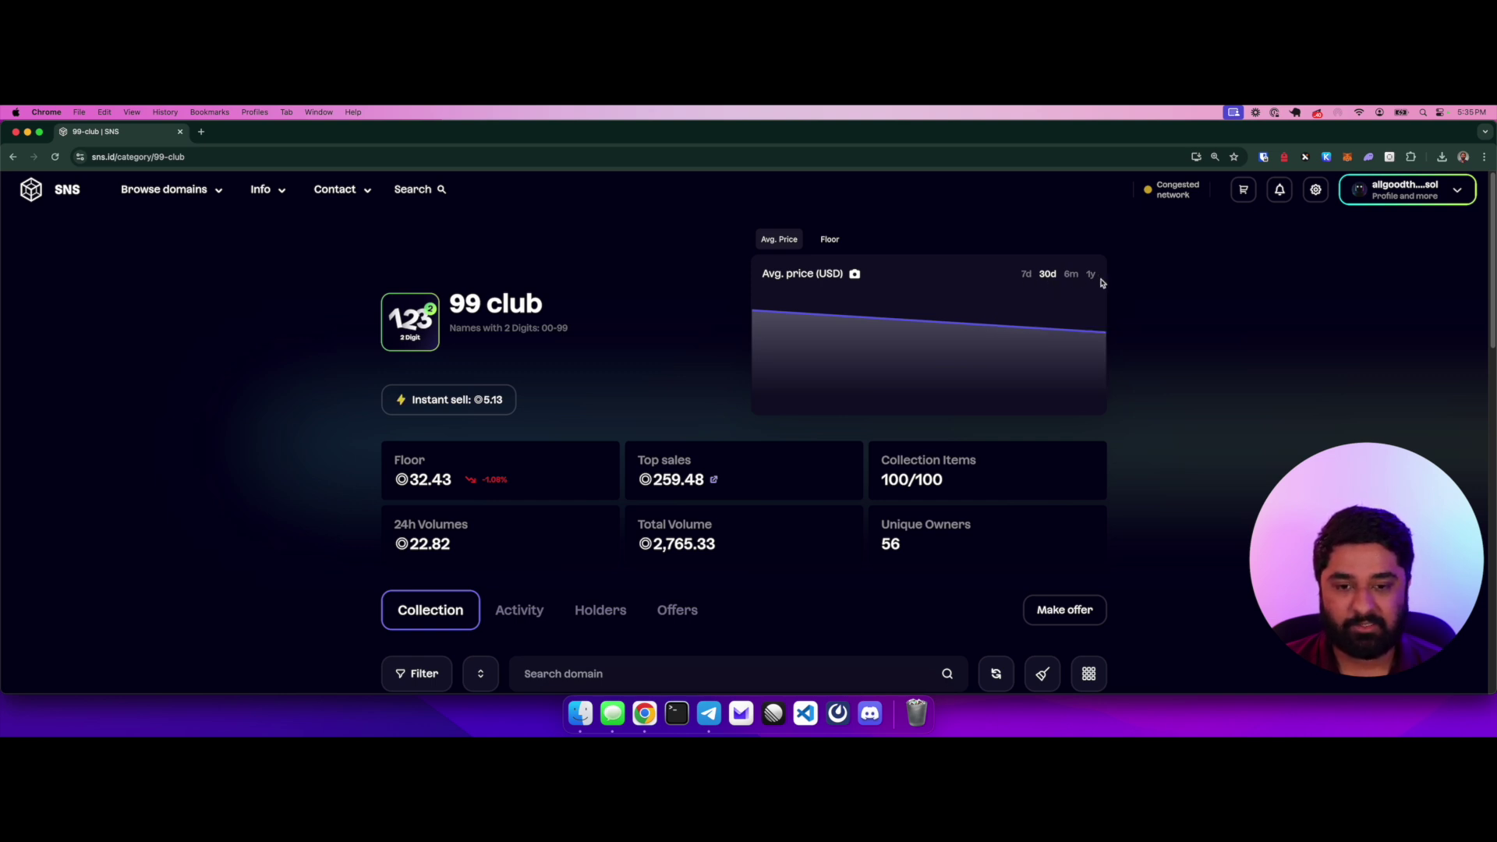
pyautogui.click(834, 242)
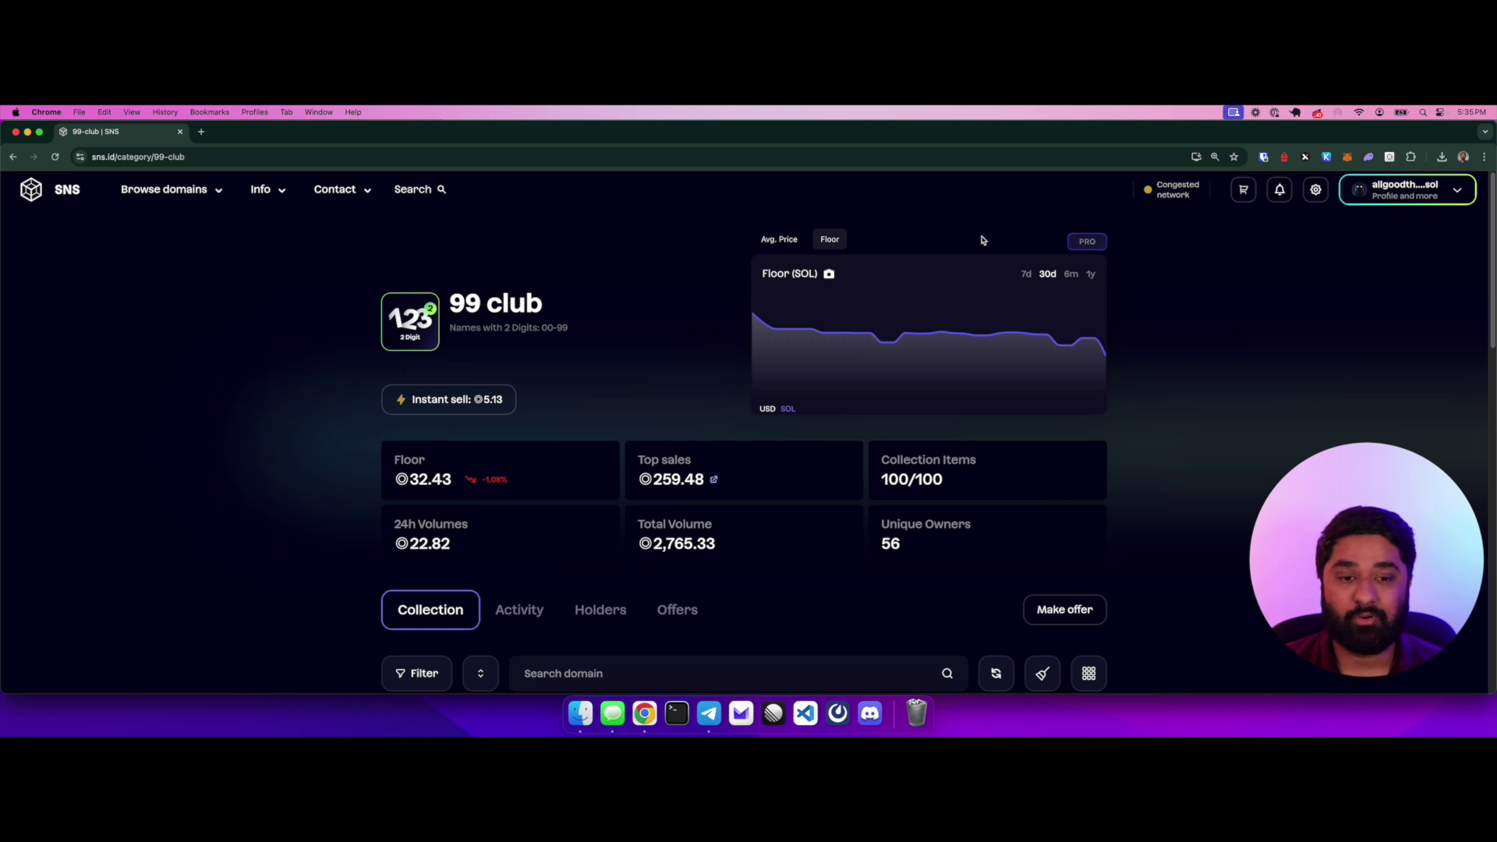
pyautogui.click(1075, 243)
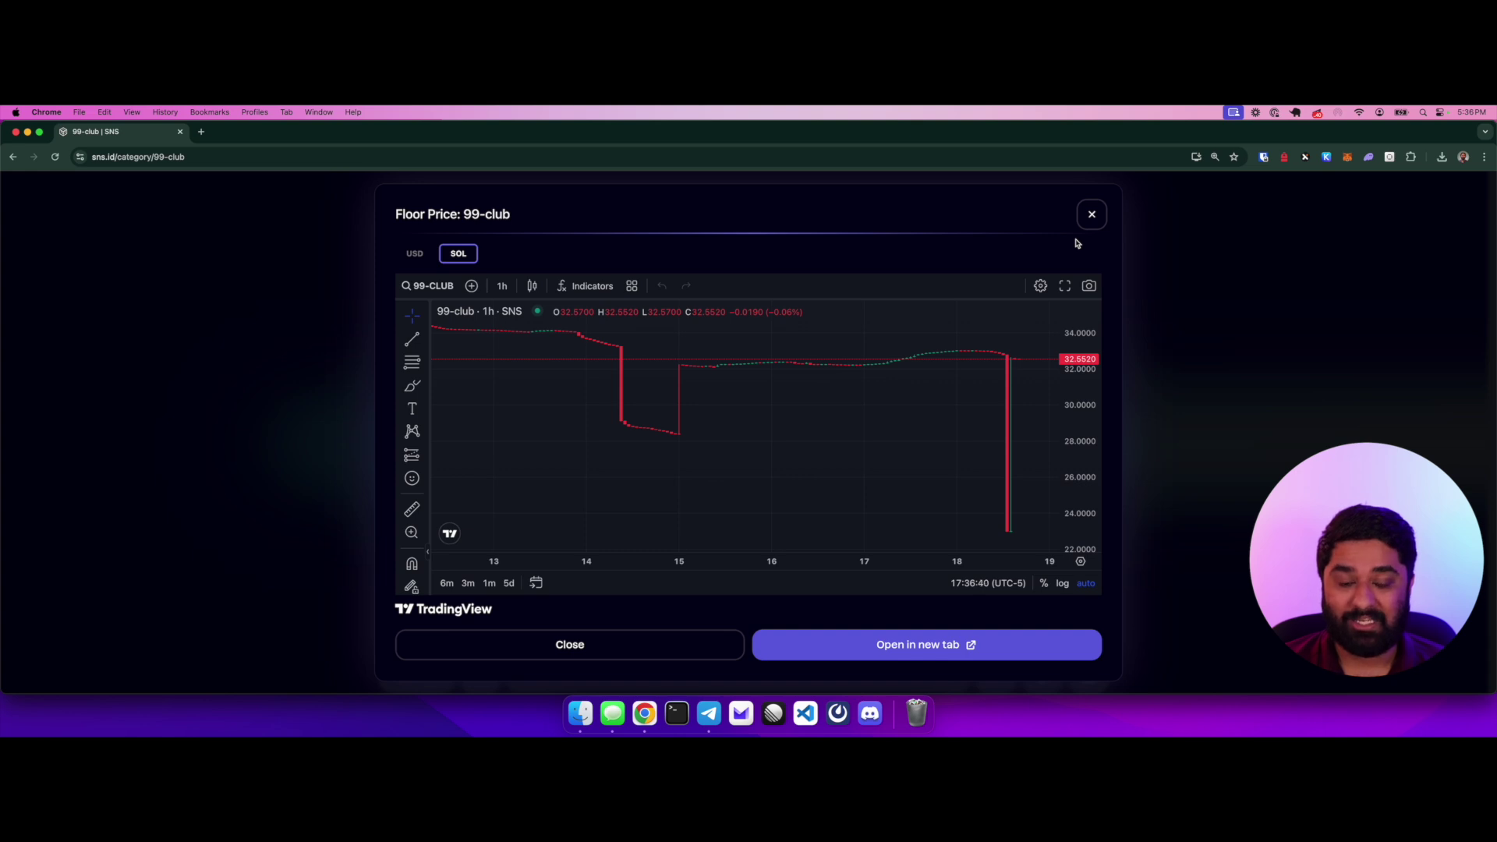
pyautogui.click(948, 656)
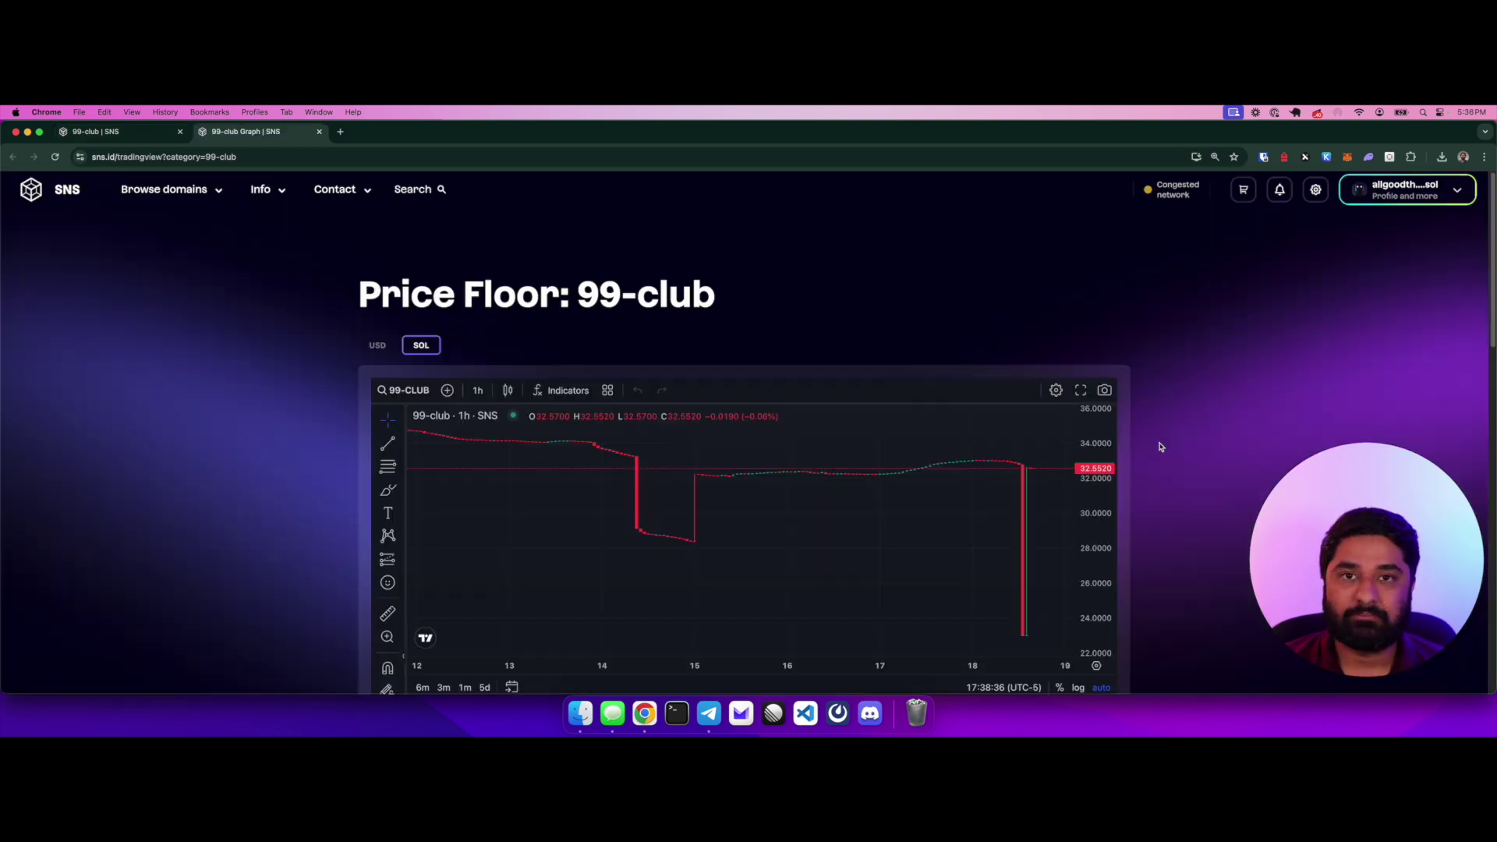
pyautogui.scroll(-1, 1159, 445)
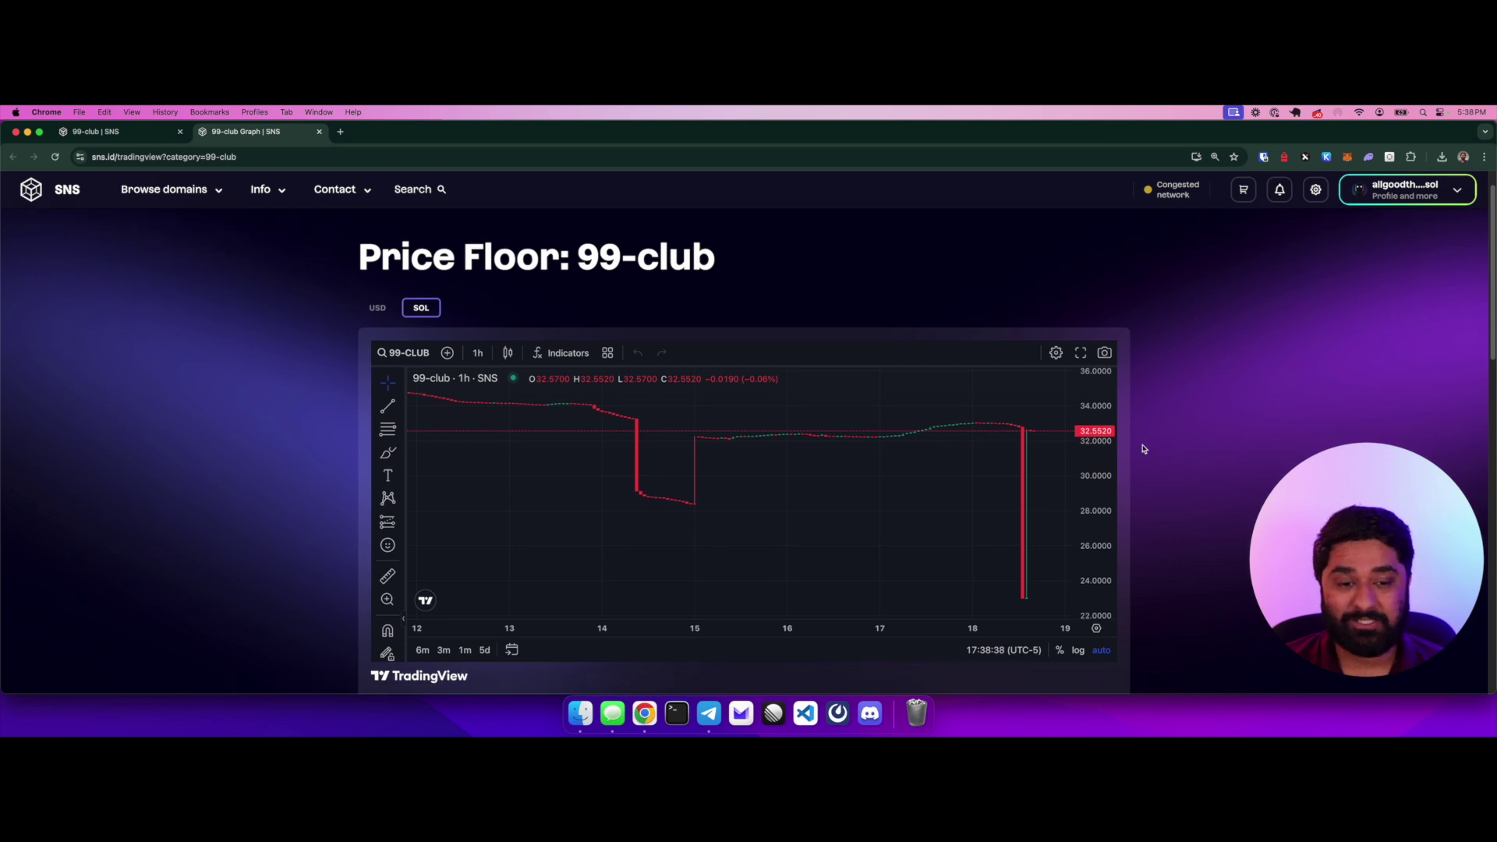
pyautogui.scroll(-1, 1151, 450)
pyautogui.scroll(-5, 1152, 451)
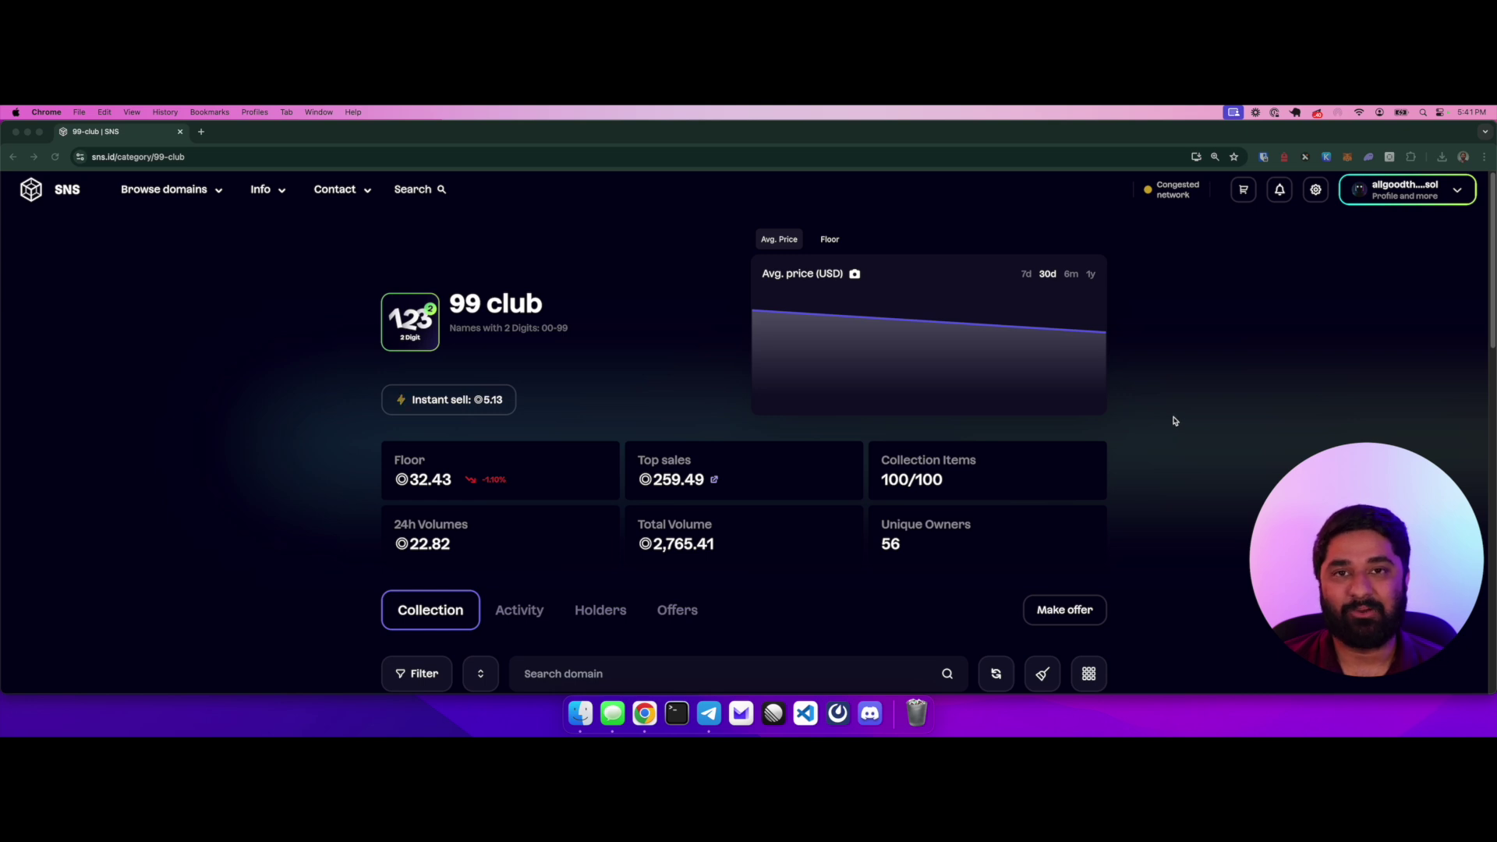
# Browse the 99 club's statistics and collection, and review its activity history and holders ranking.
pyautogui.scroll(-3, 1175, 421)
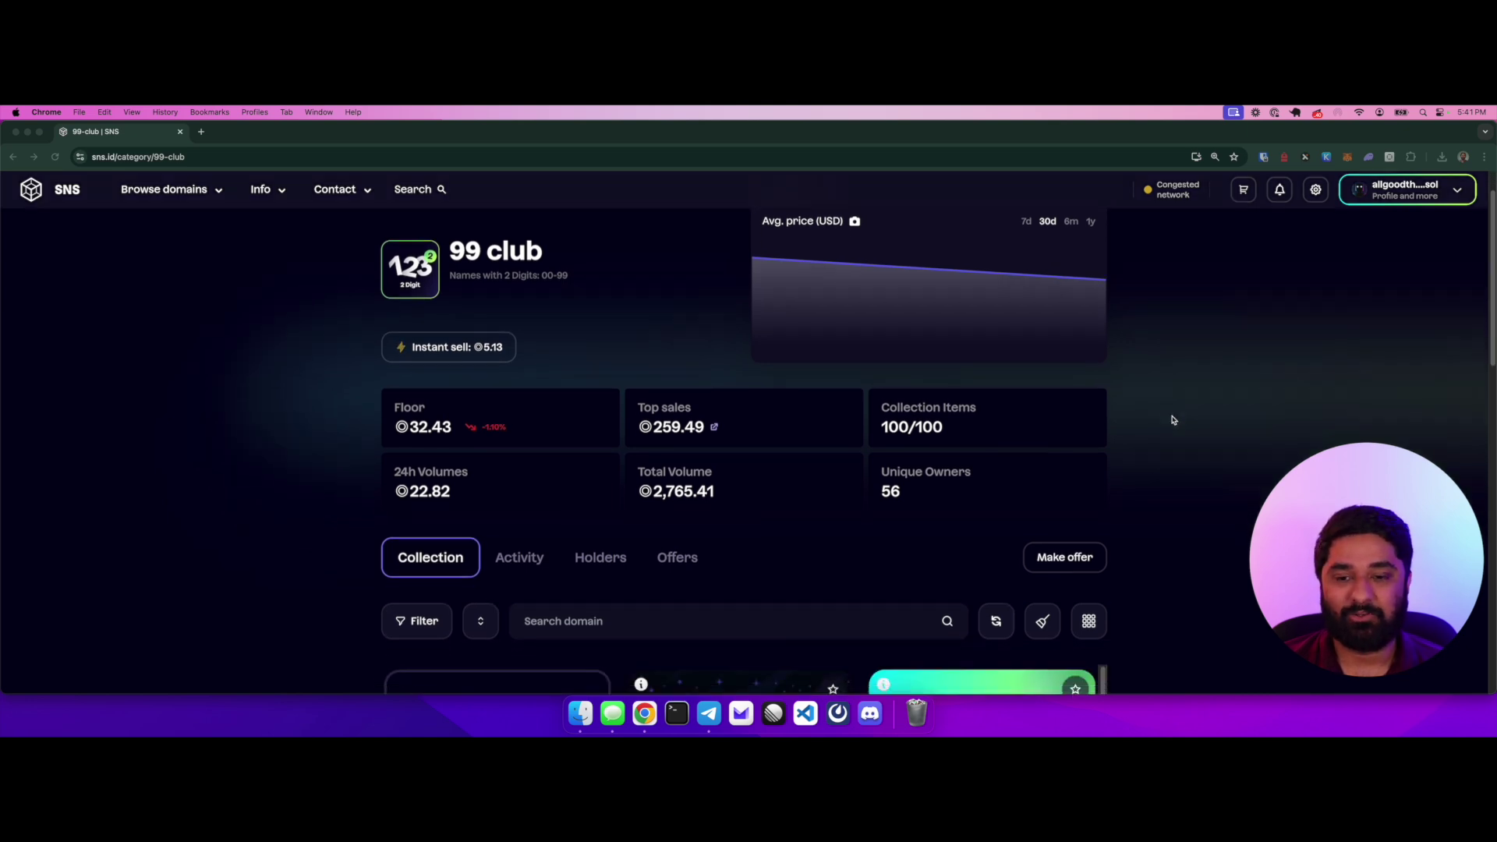
pyautogui.scroll(-2, 1173, 421)
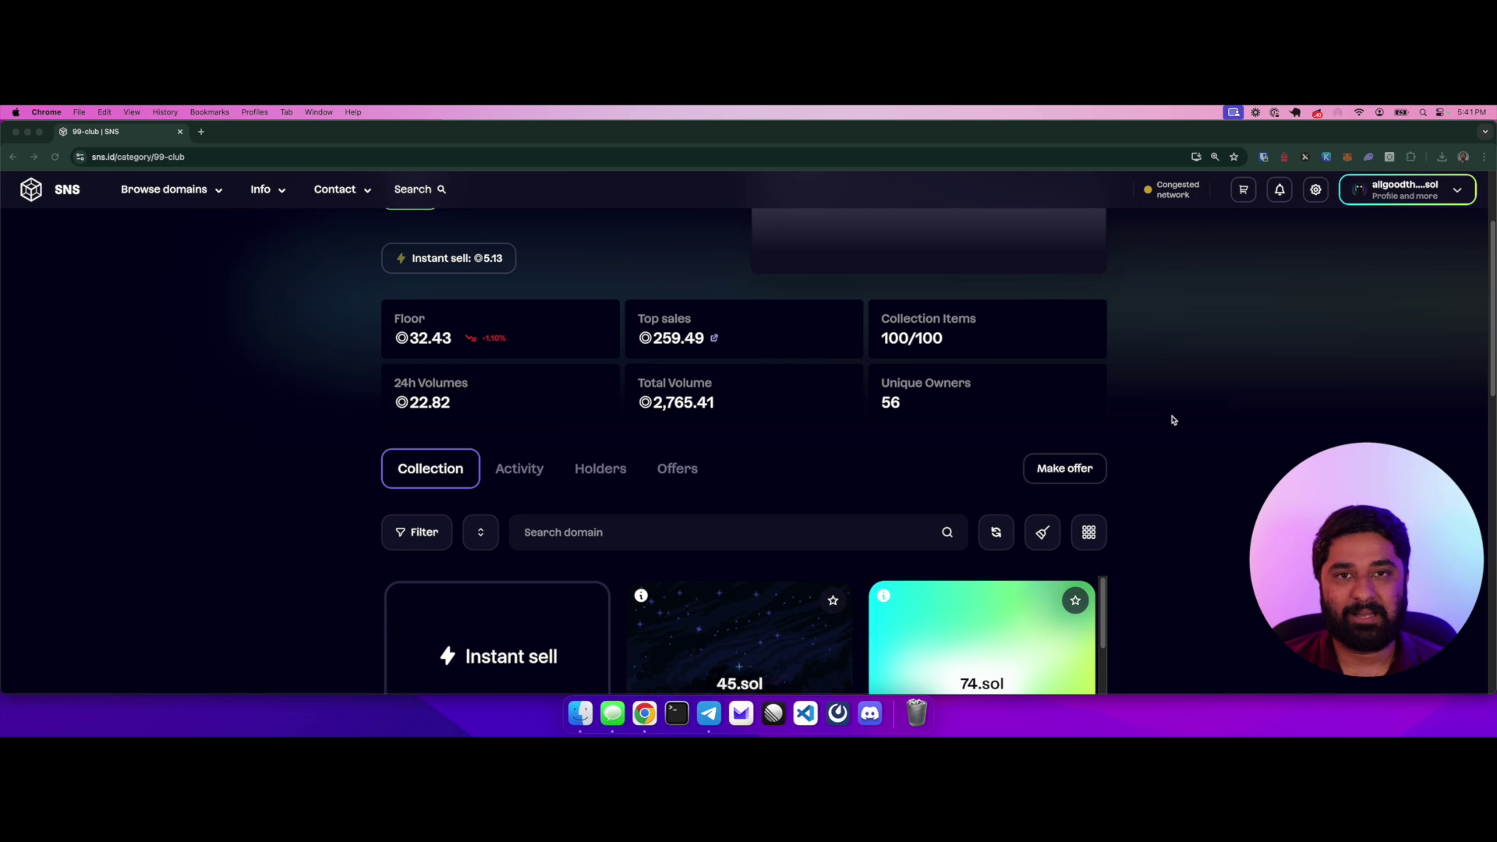
pyautogui.scroll(-1, 1173, 419)
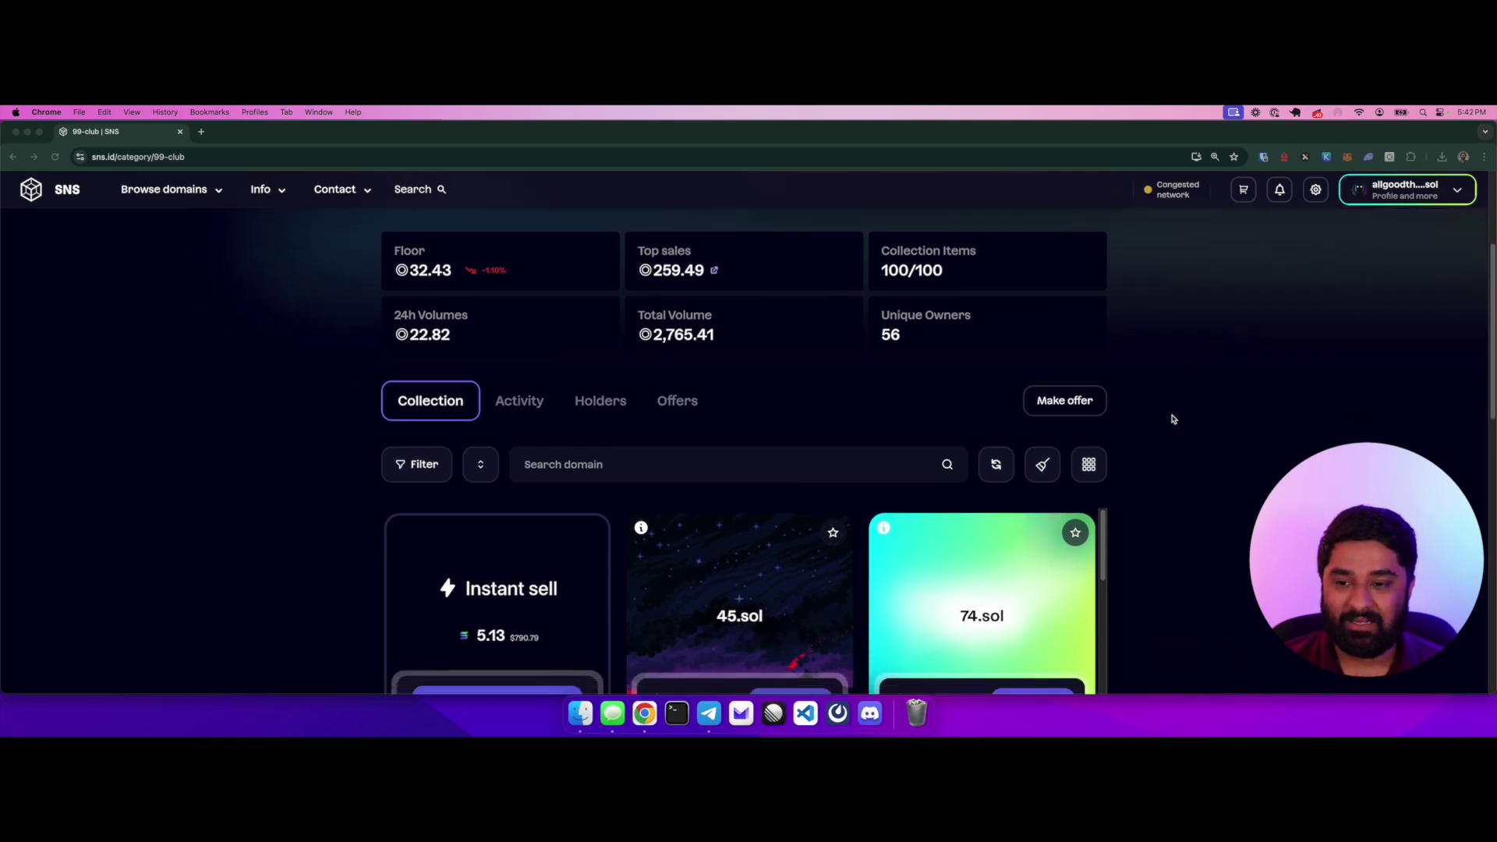
pyautogui.scroll(-1, 1174, 418)
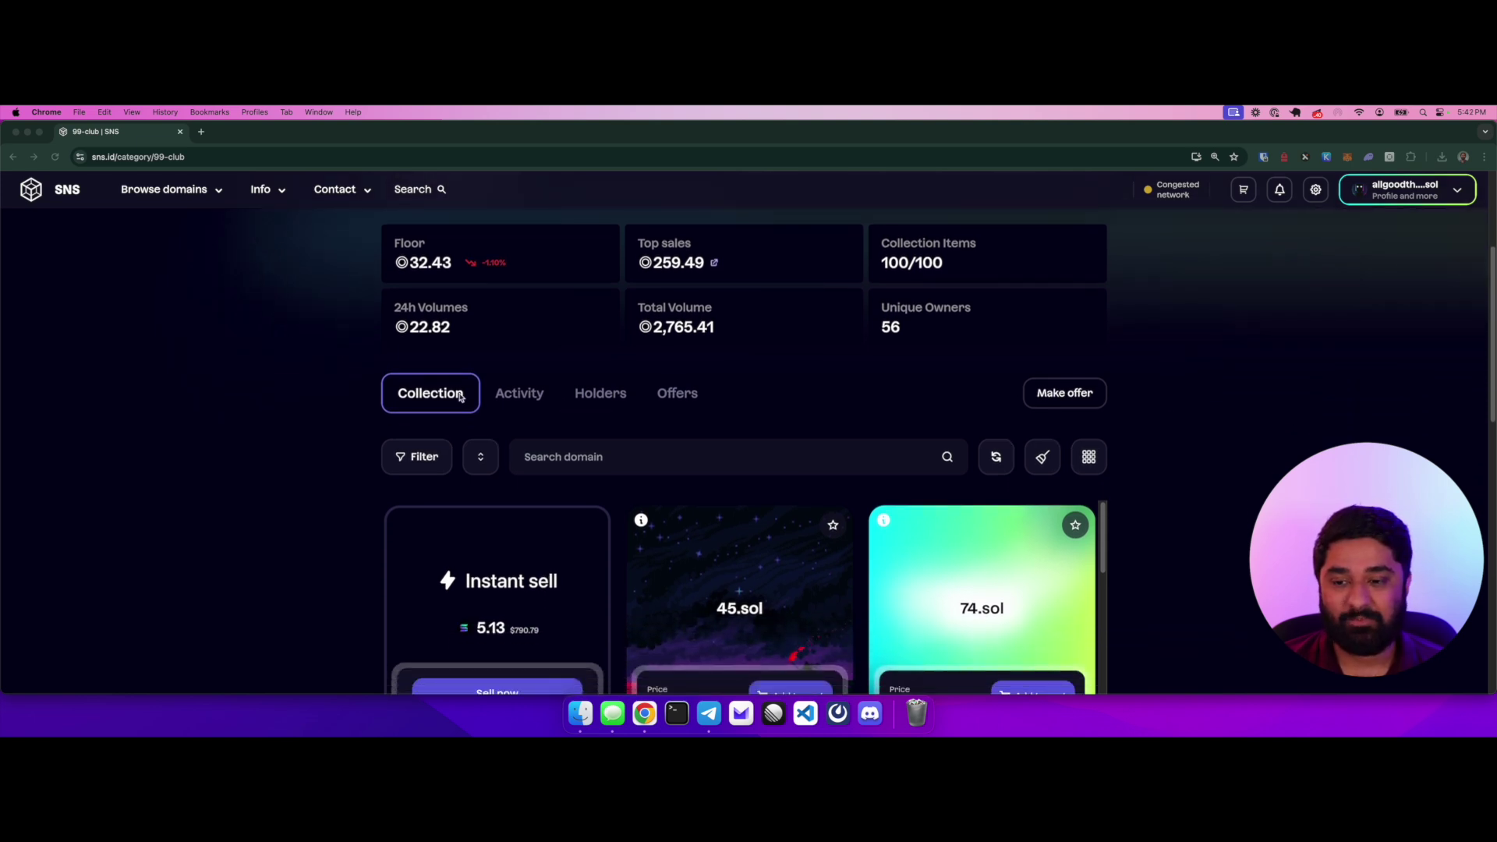
pyautogui.scroll(-2, 1212, 420)
pyautogui.scroll(-2, 1225, 417)
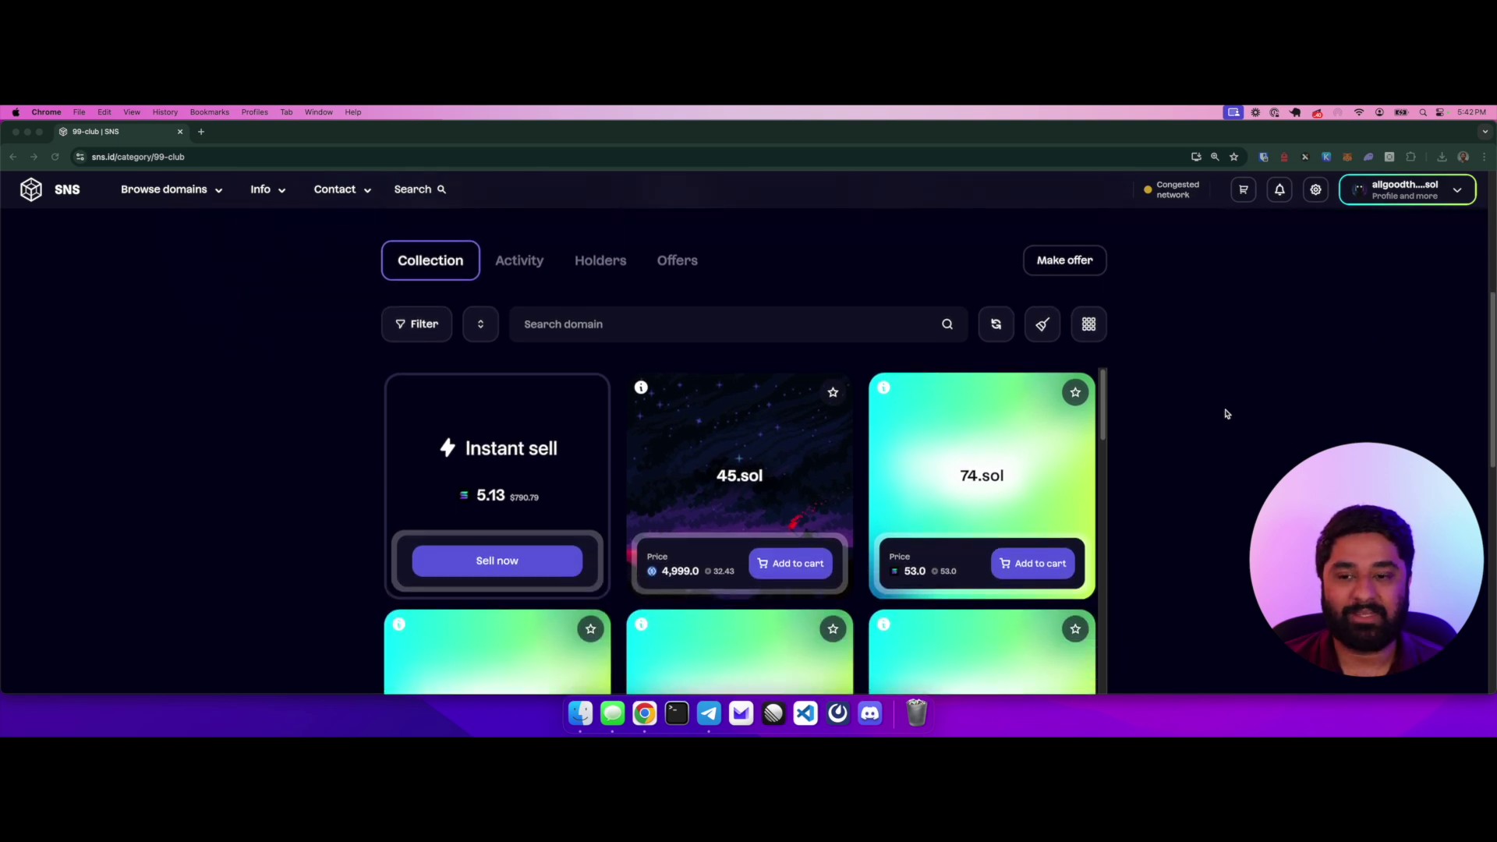
pyautogui.click(526, 262)
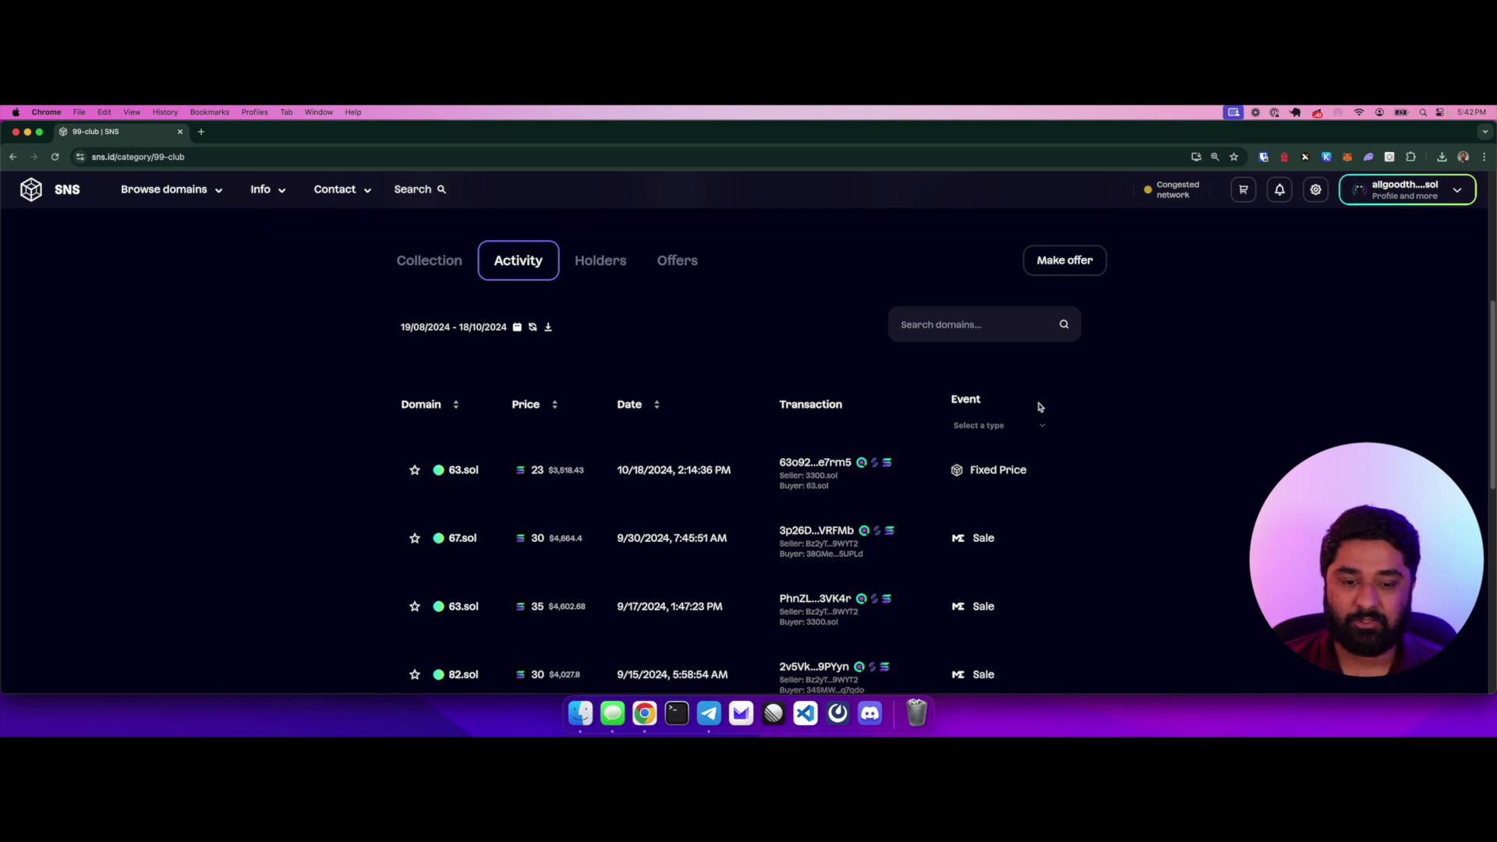
pyautogui.click(610, 267)
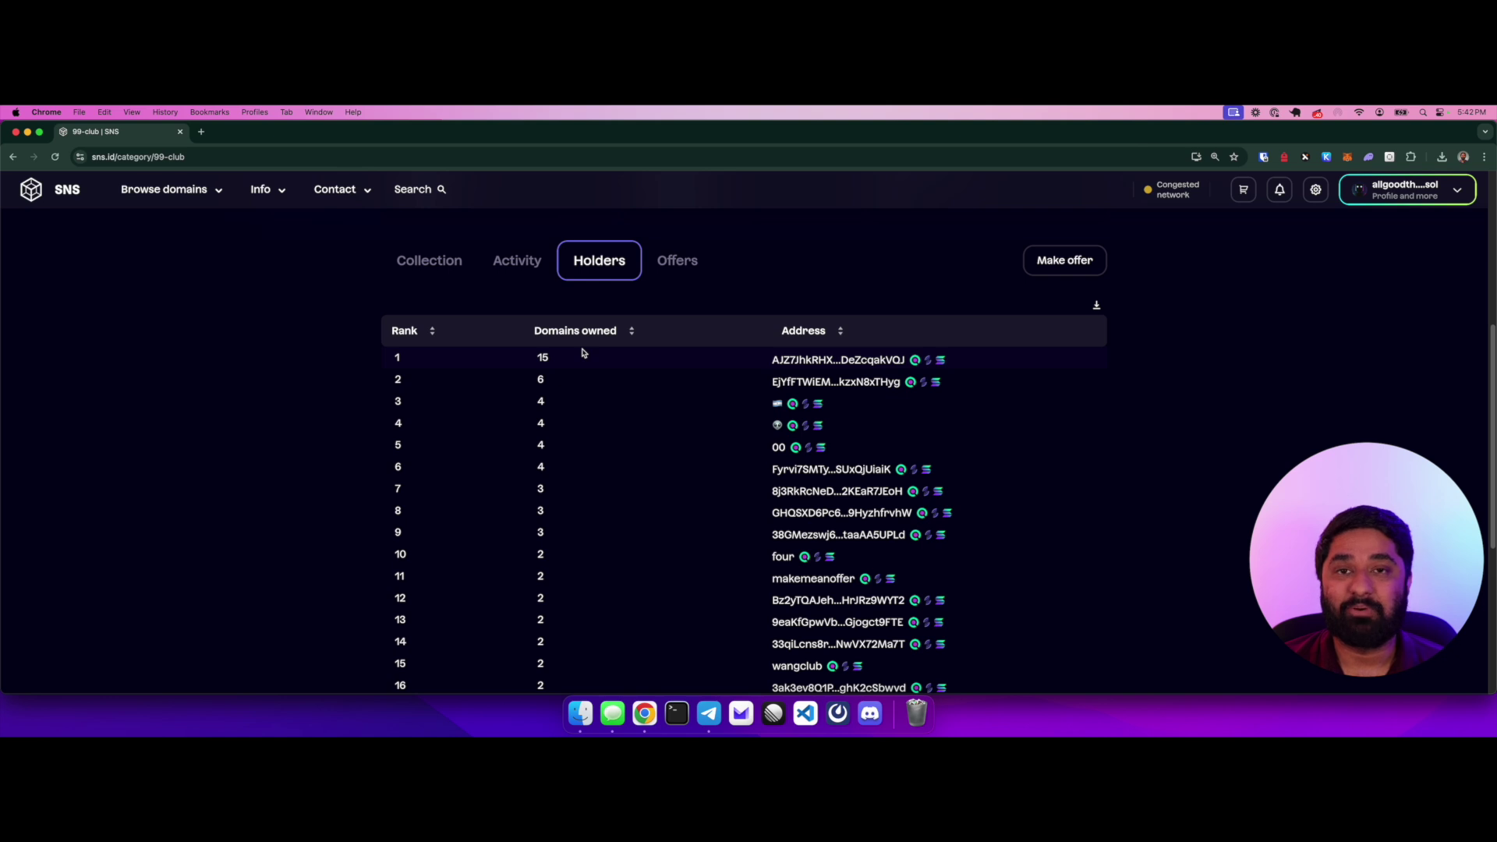
# View the 99 club's offers and inspect the category offer form, closing it without bidding.
pyautogui.click(685, 270)
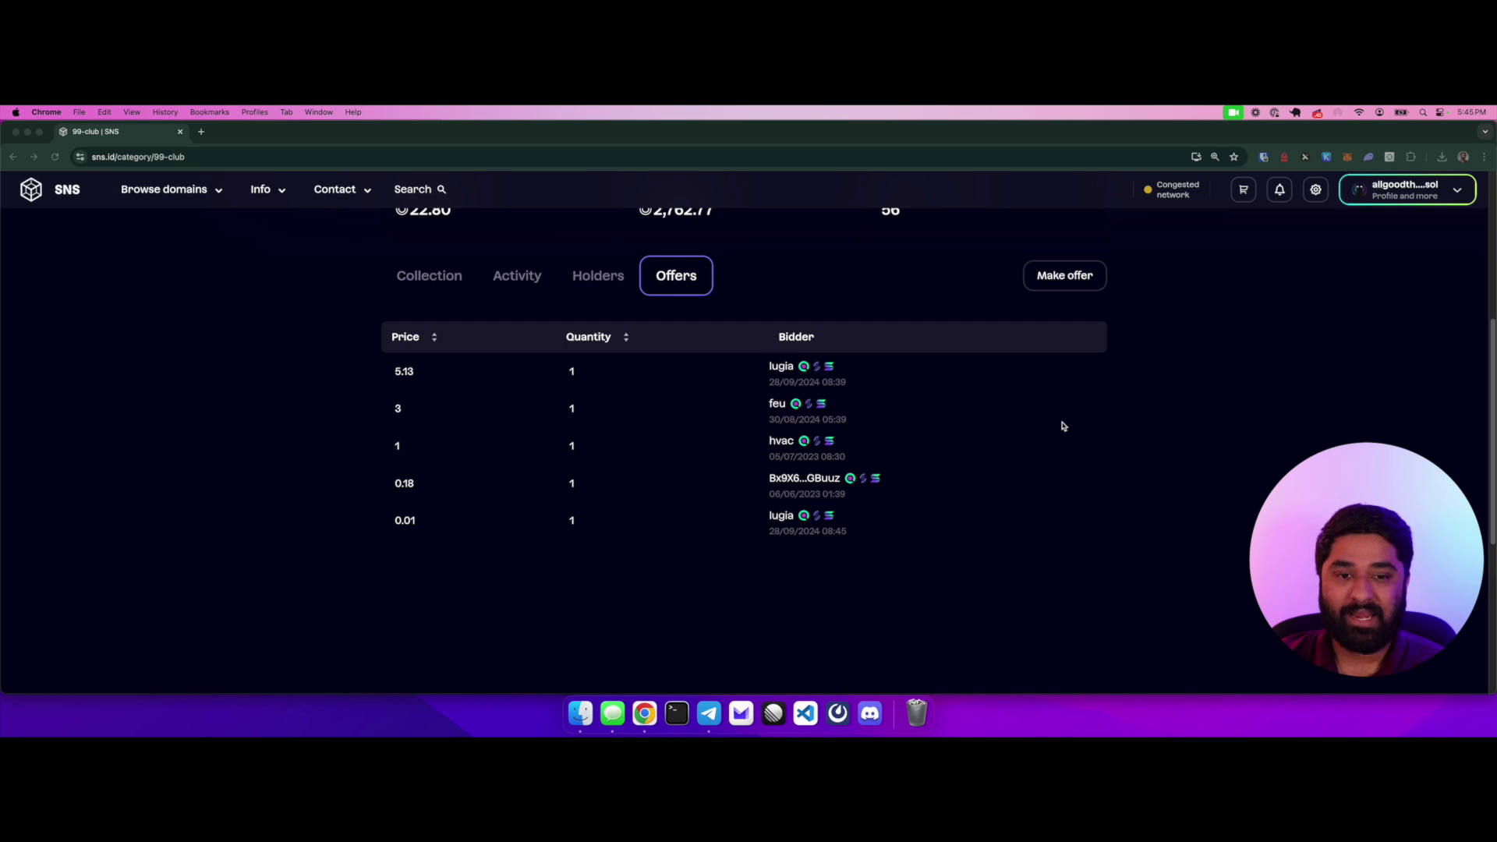
pyautogui.click(1067, 279)
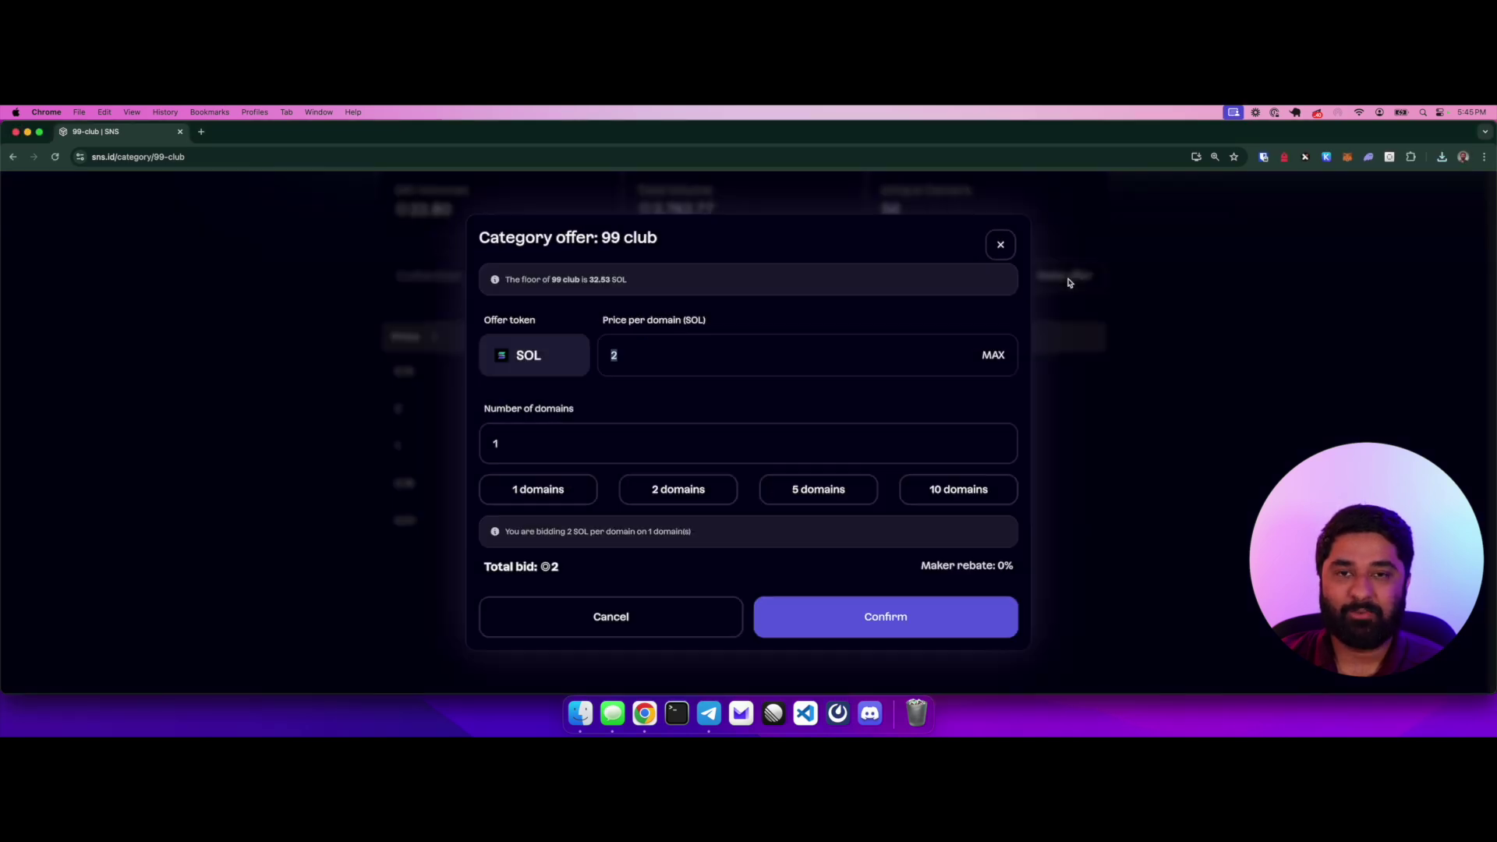
pyautogui.click(1002, 247)
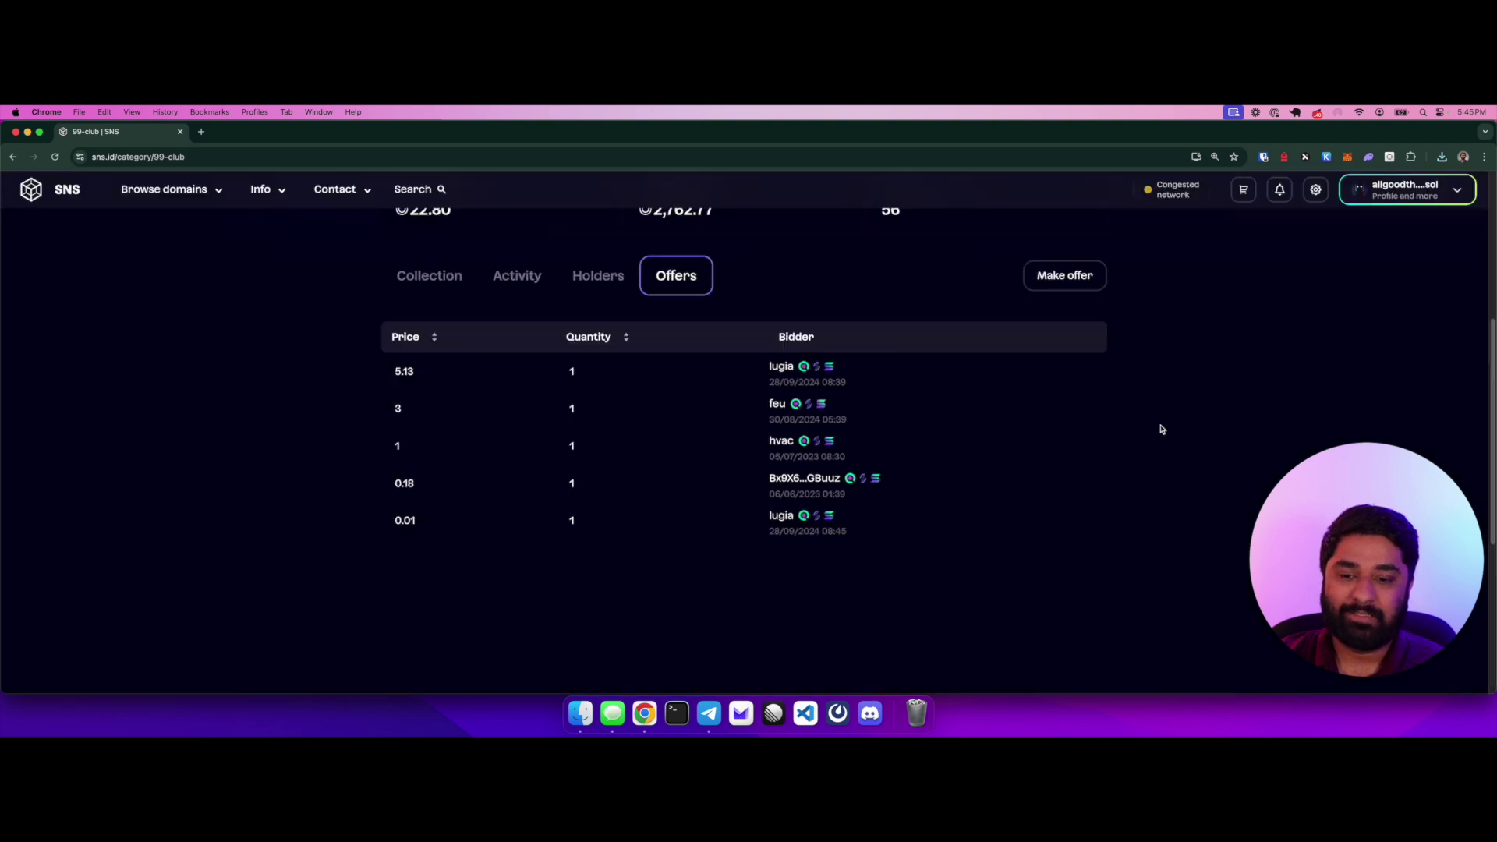
# Return to the 99 club's collection and compare its list and grid layouts.
pyautogui.click(439, 282)
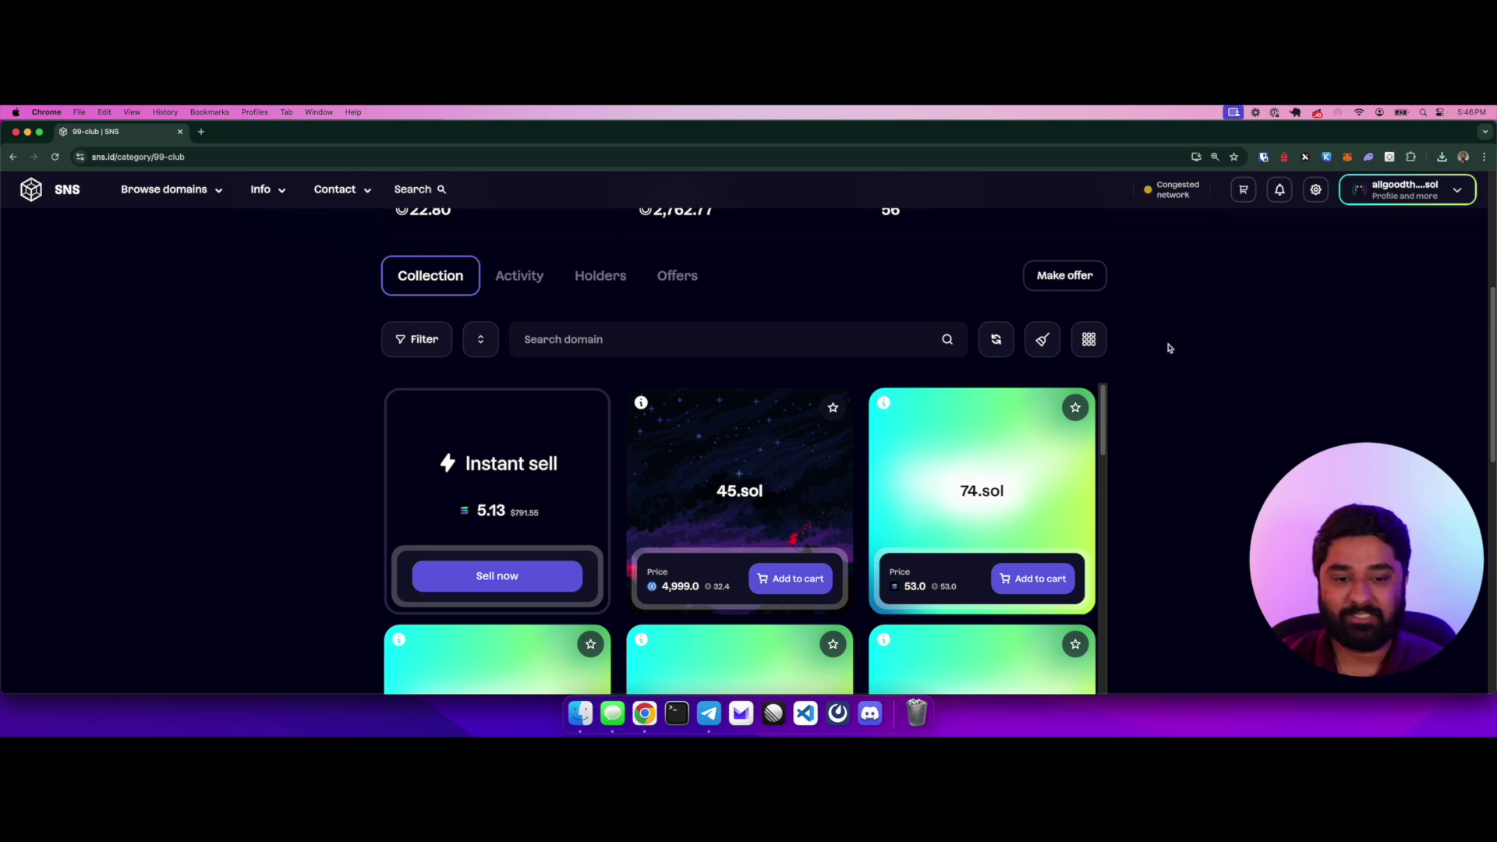
pyautogui.click(1089, 340)
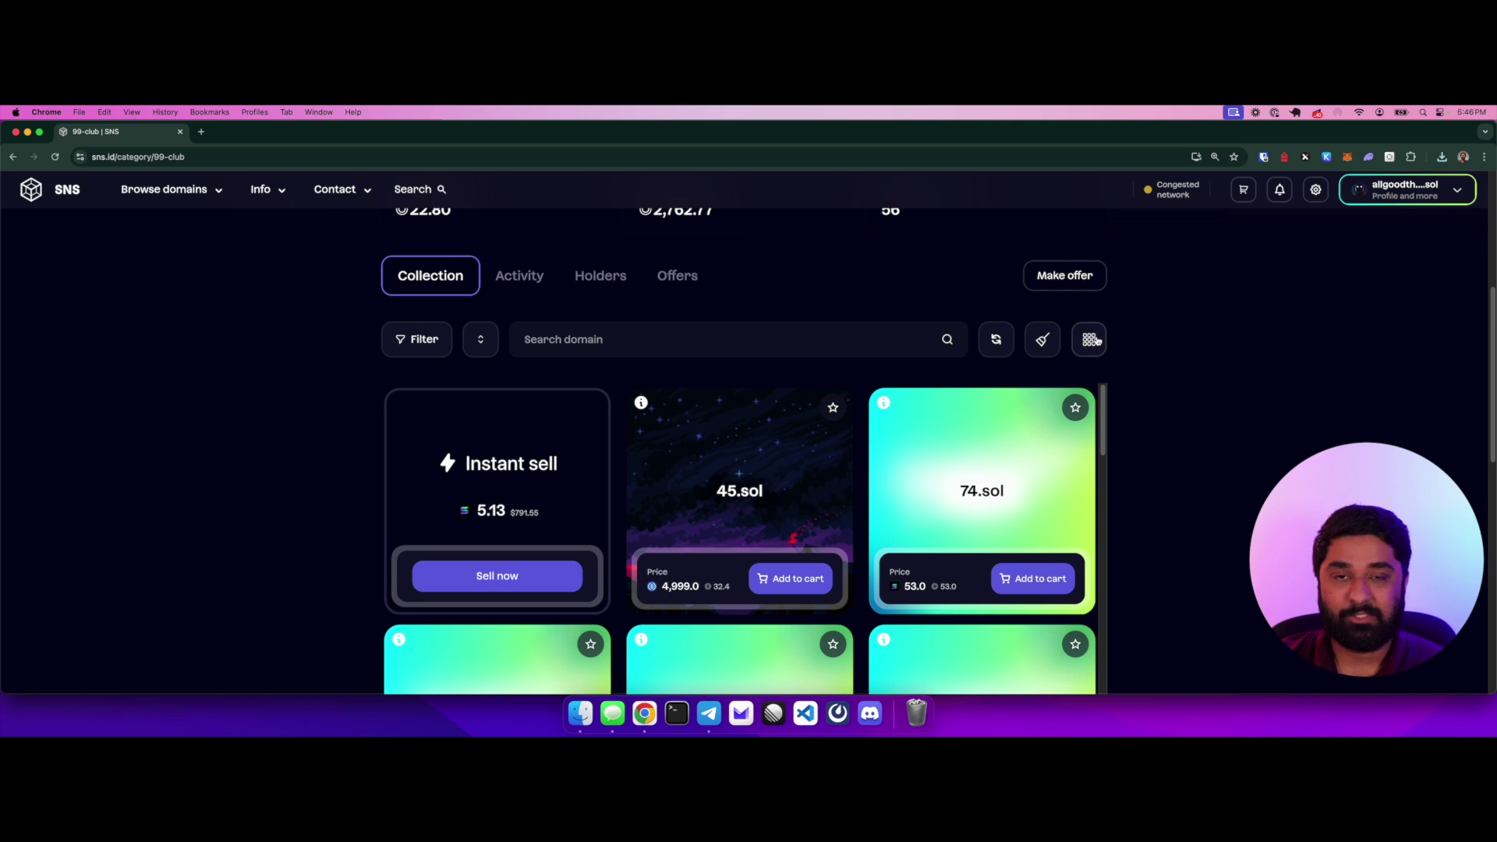
pyautogui.click(1090, 339)
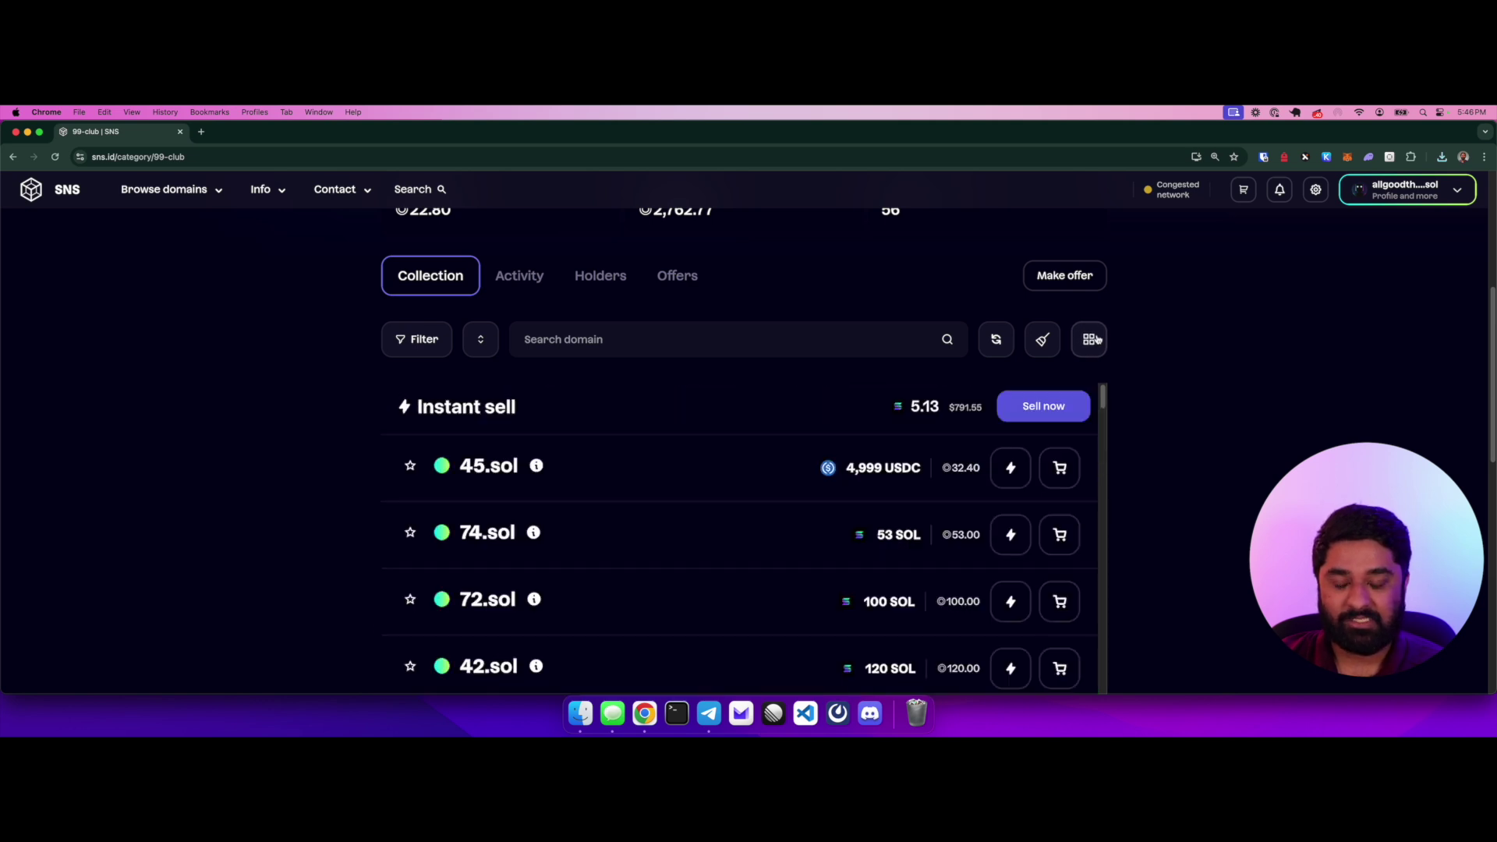
pyautogui.click(1091, 339)
# Open the sweep for the 99 club and use the slider to select the first six domains, 45.sol through 21.sol.
pyautogui.click(1044, 339)
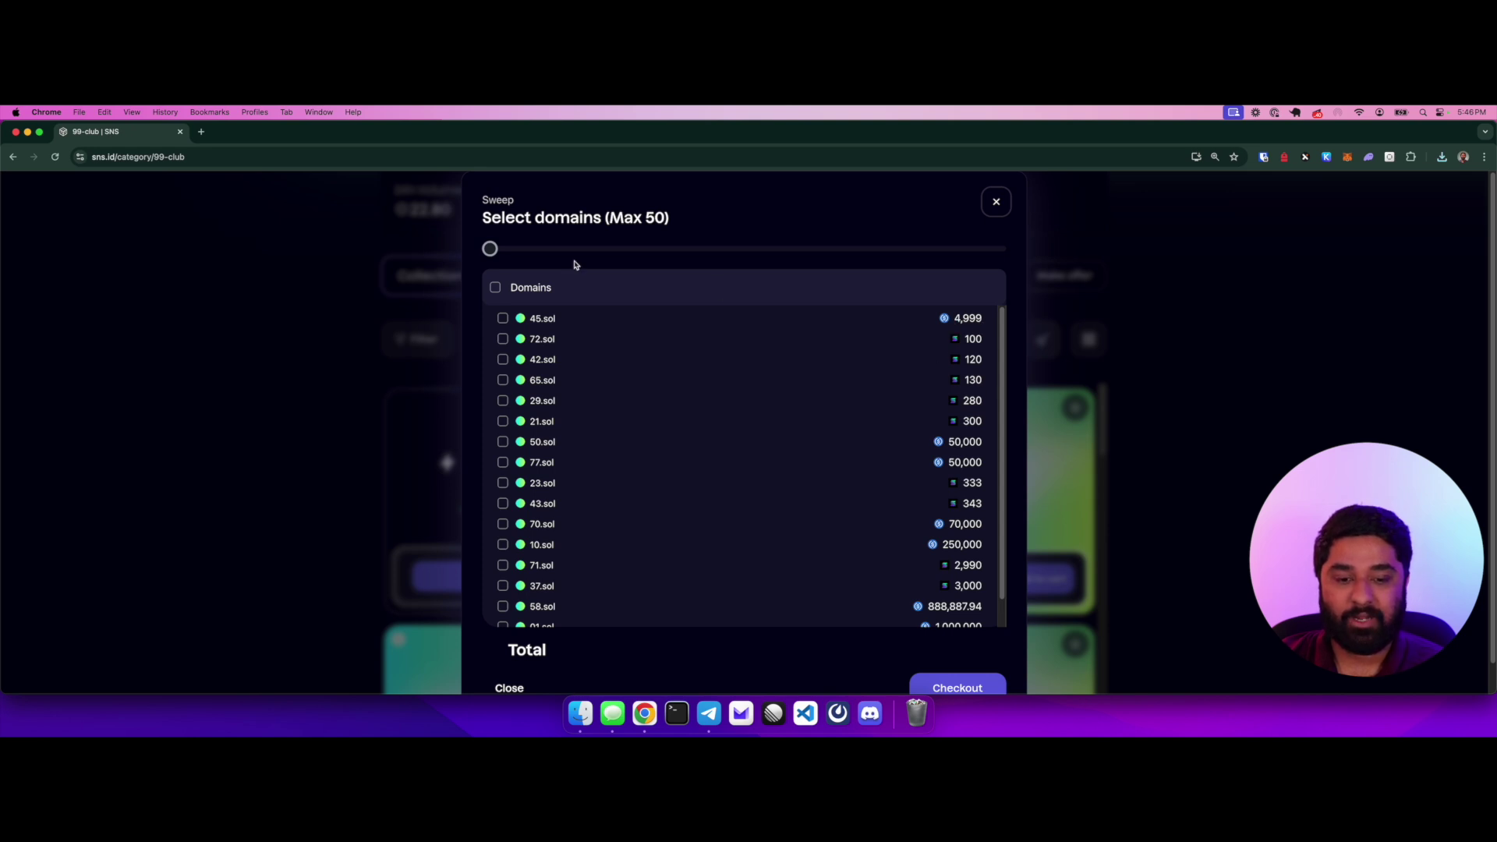
pyautogui.moveTo(489, 248)
pyautogui.mouseDown()
pyautogui.moveTo(1000, 248)
pyautogui.moveTo(486, 249)
pyautogui.mouseUp()
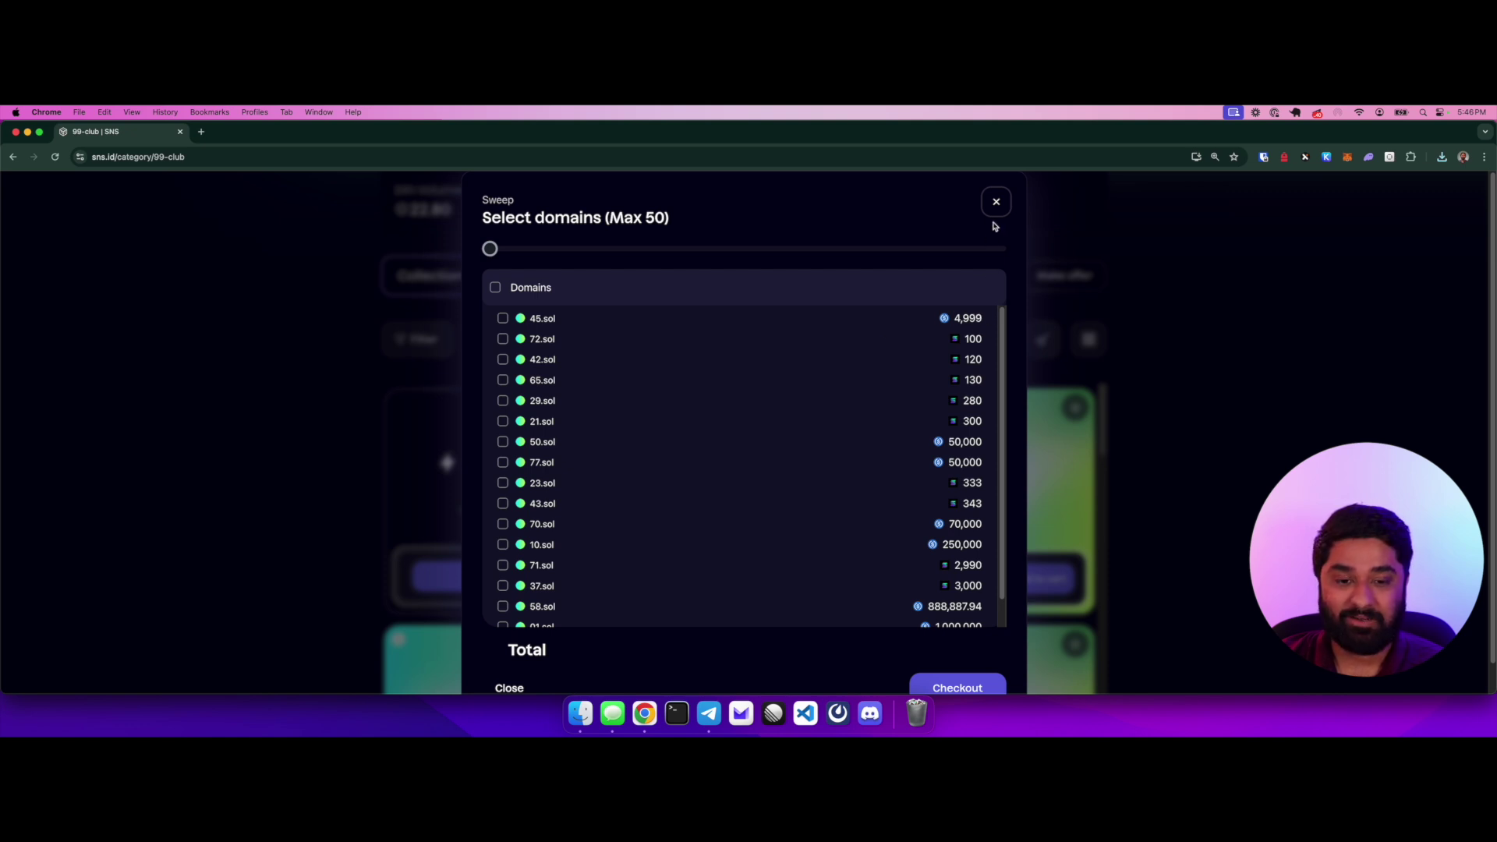
pyautogui.moveTo(491, 248); pyautogui.dragTo(670, 248)
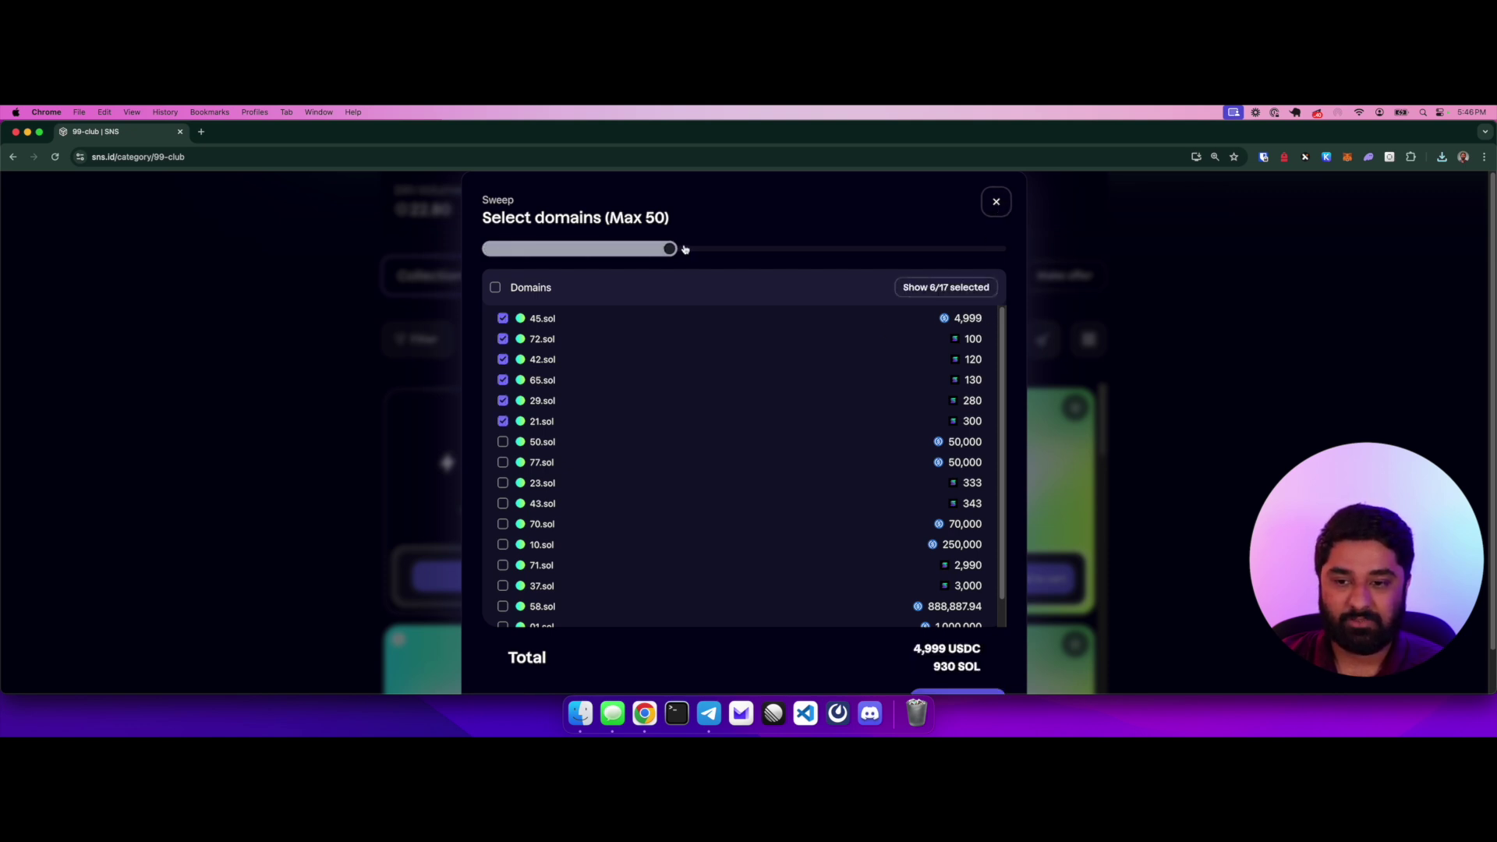
pyautogui.scroll(-2, 780, 436)
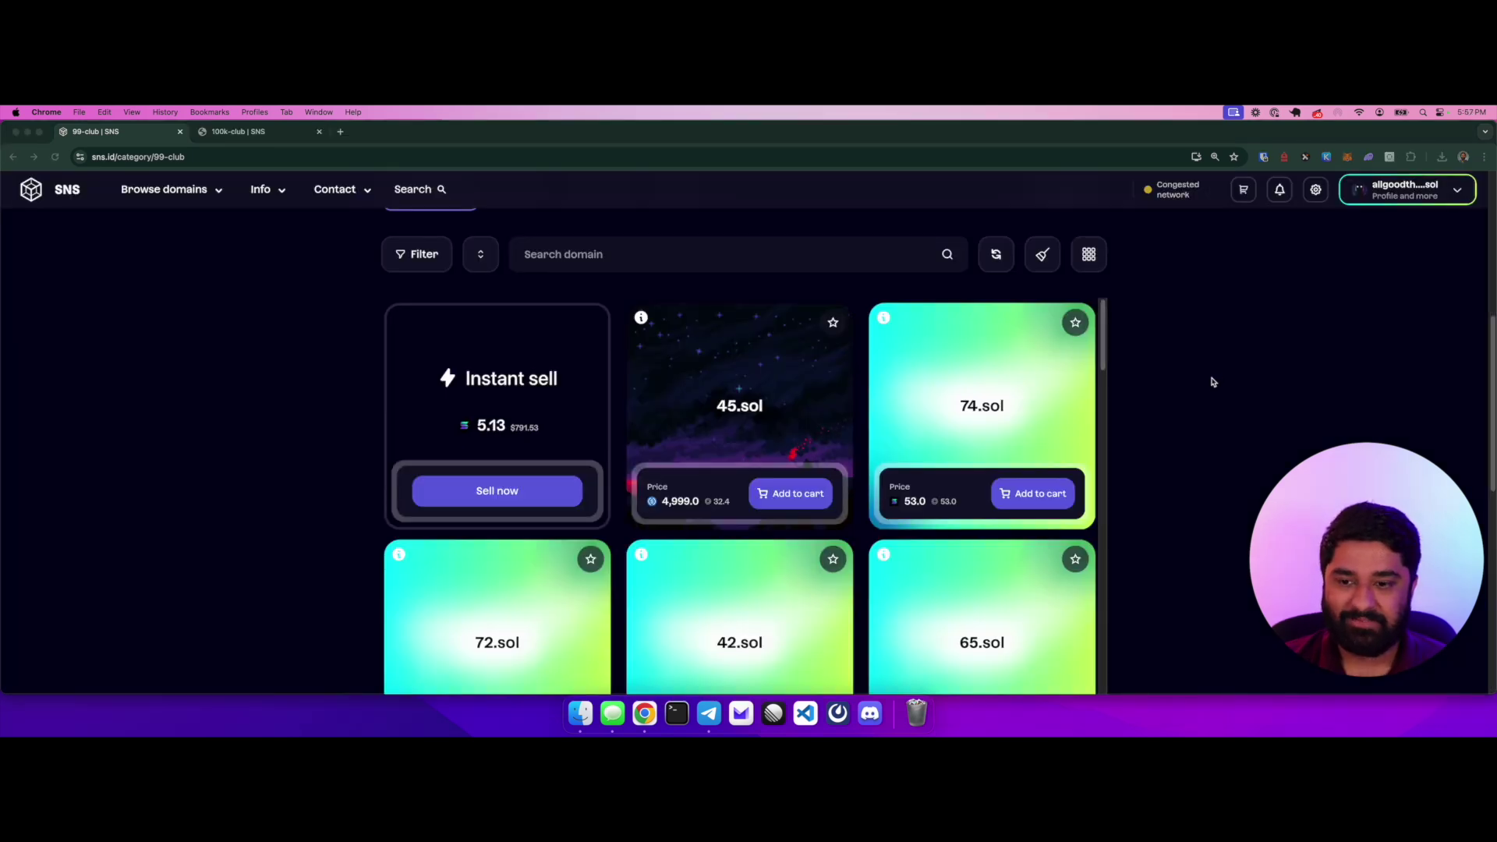
pyautogui.scroll(1, 1206, 379)
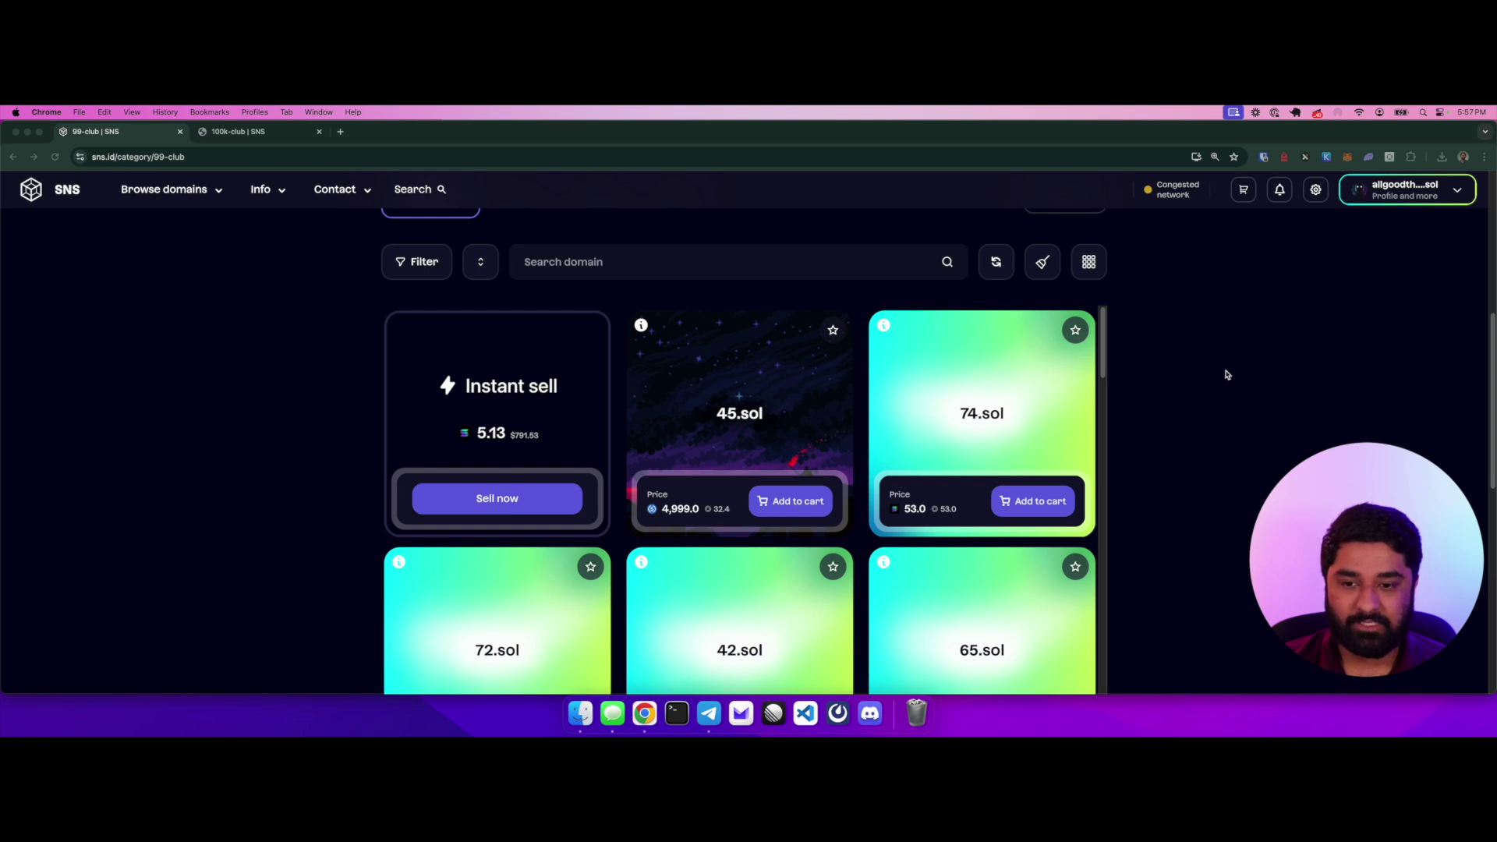
# Inspect the domain search field and the sorting options of the 99 club's collection without changing the order.
pyautogui.click(651, 265)
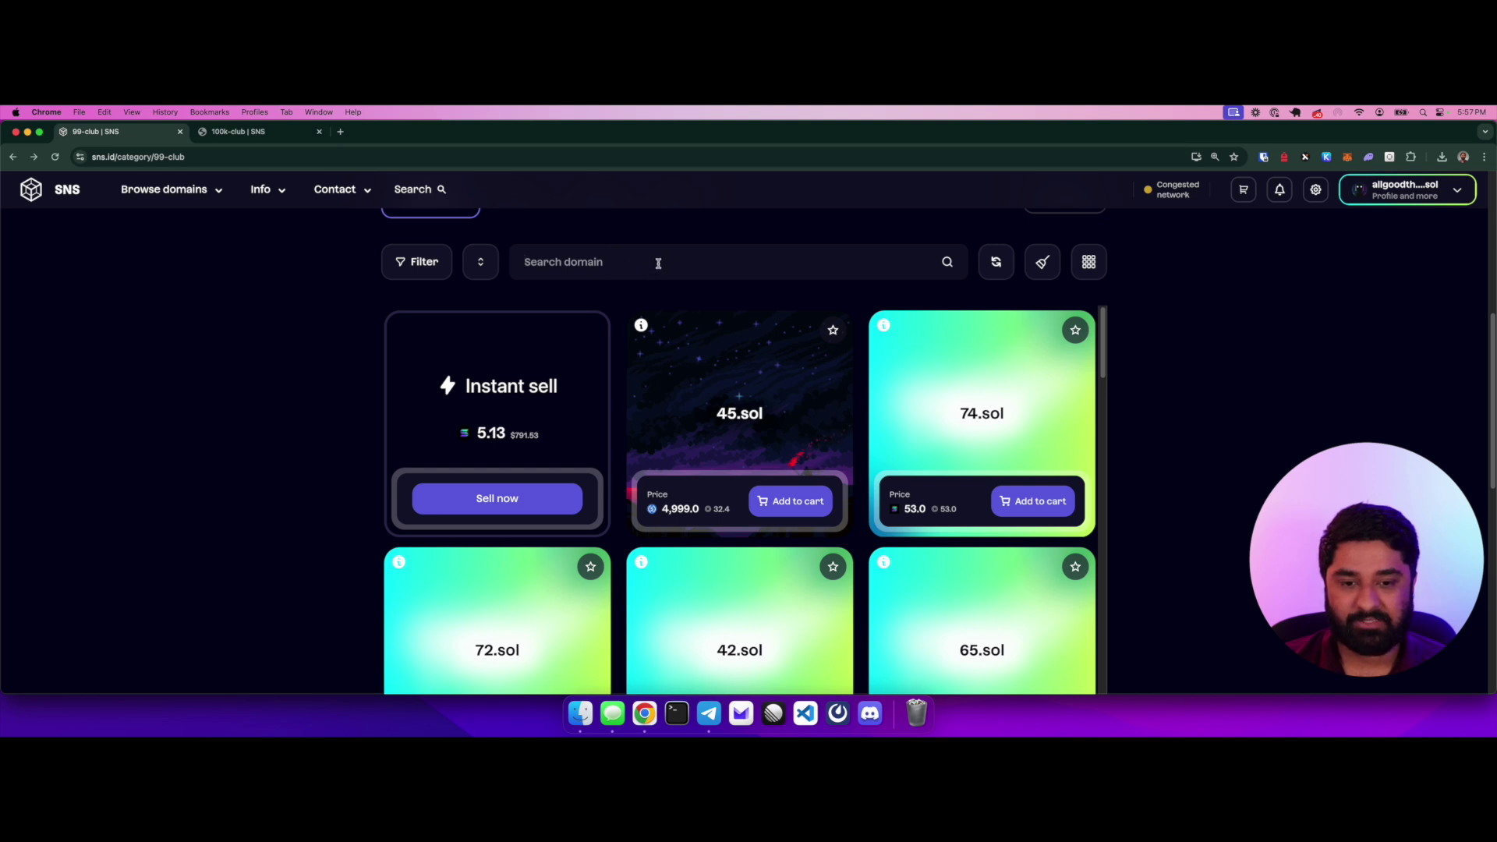
pyautogui.click(492, 266)
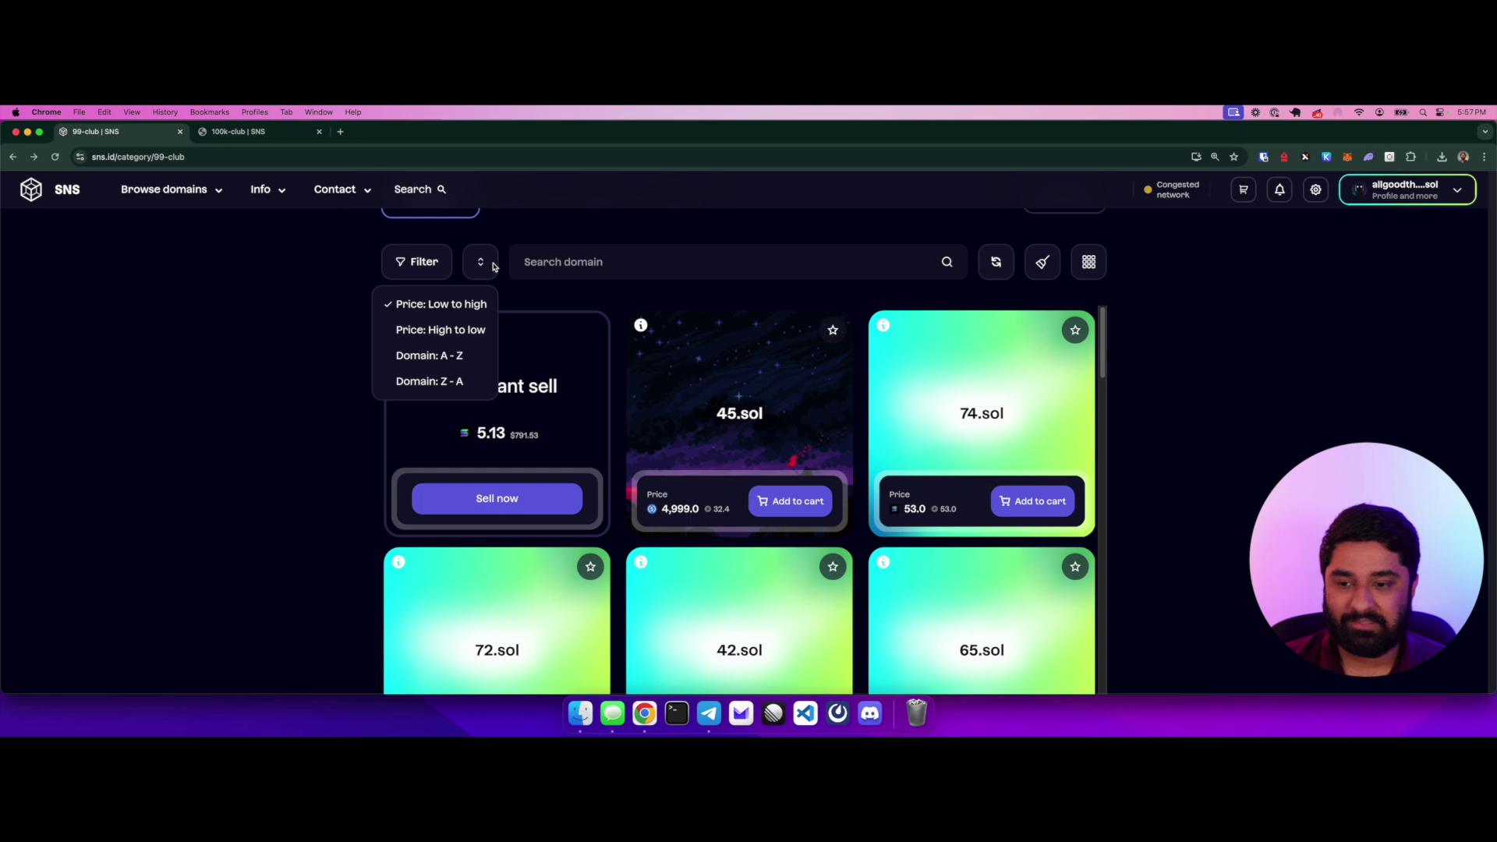
pyautogui.click(489, 270)
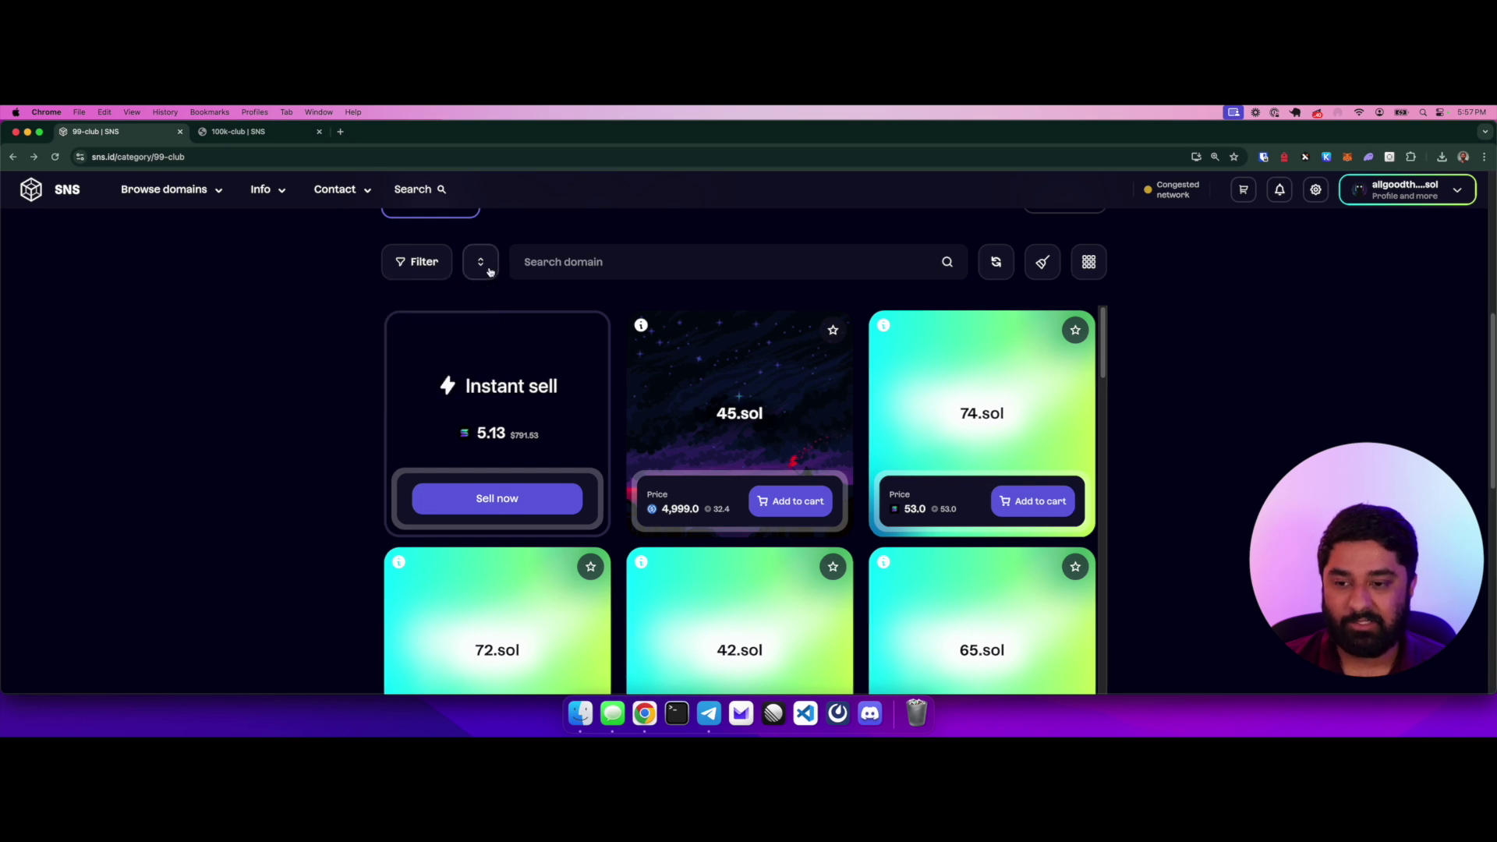
# Open the 99 club's filters and review the availability, start/end characters, price range, character length and currency options.
pyautogui.click(424, 262)
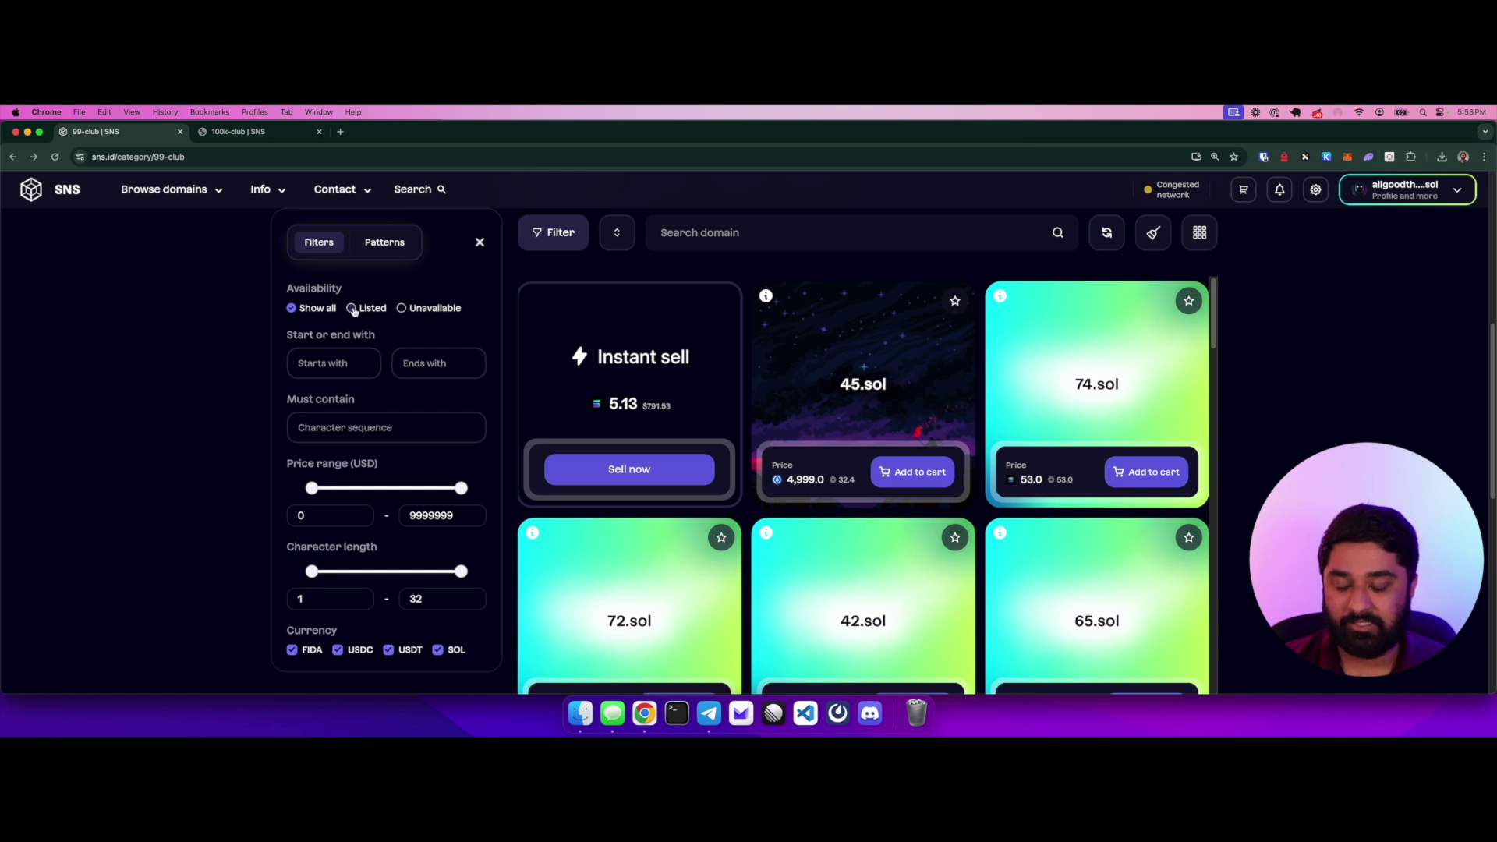
pyautogui.click(350, 309)
pyautogui.click(316, 668)
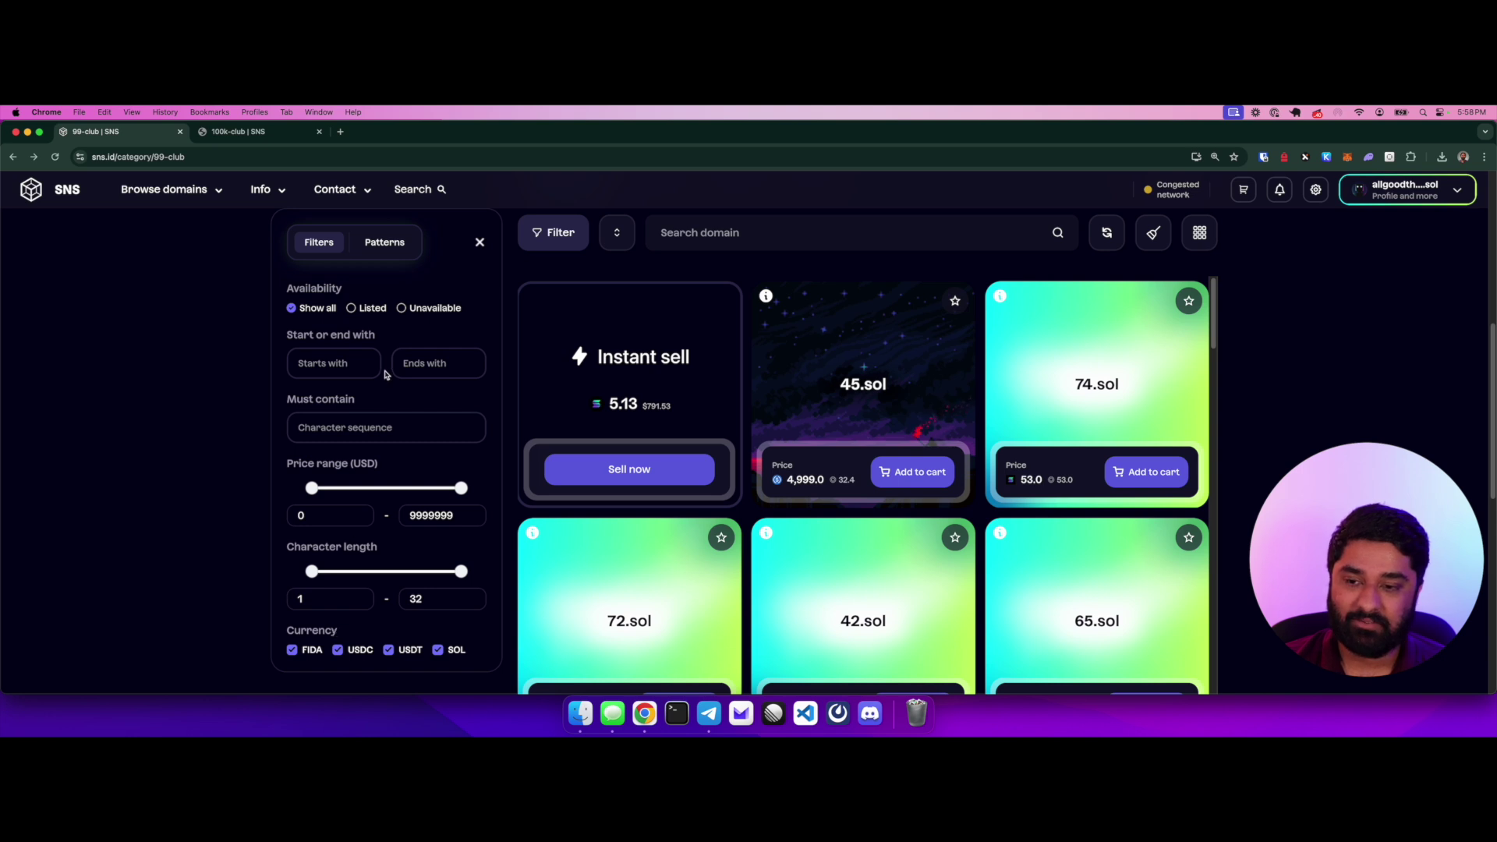
# Filter the 99 club's domains by the popular AA pattern and examine the matching 77.sol listing.
pyautogui.click(392, 247)
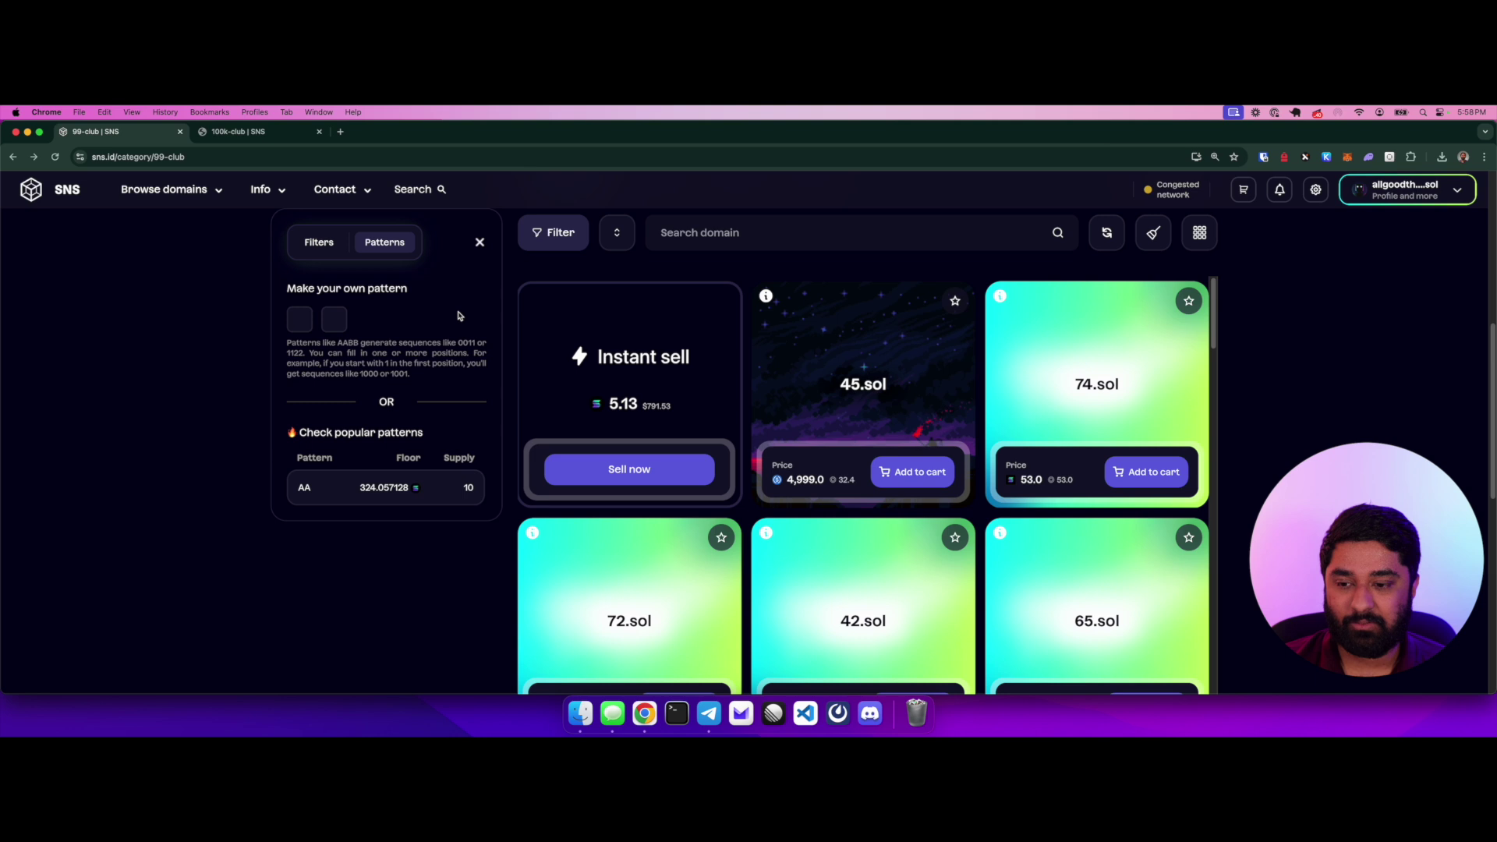
pyautogui.click(356, 497)
pyautogui.click(436, 540)
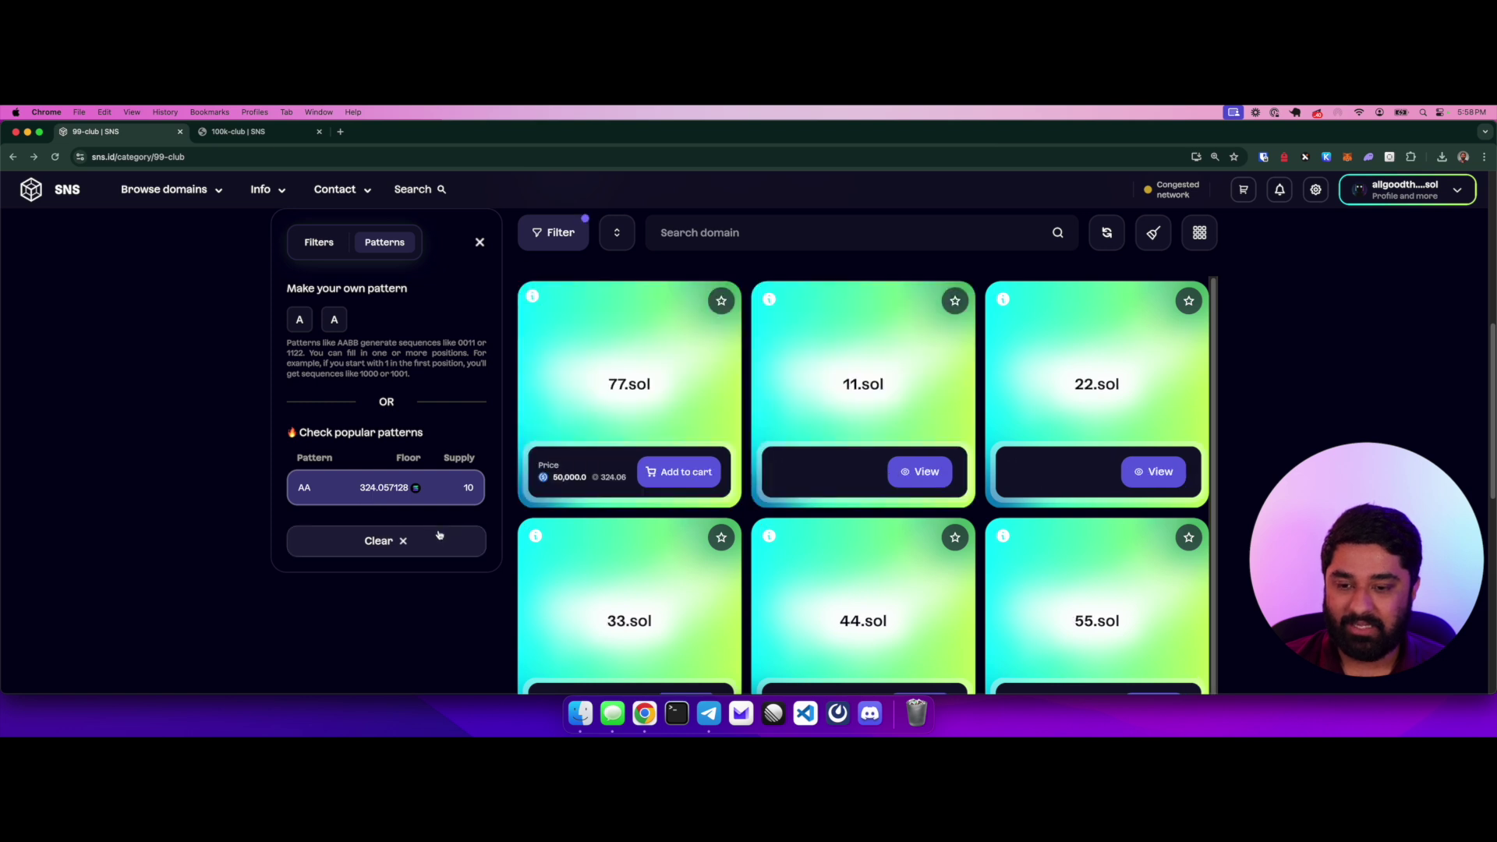
pyautogui.moveTo(619, 400)
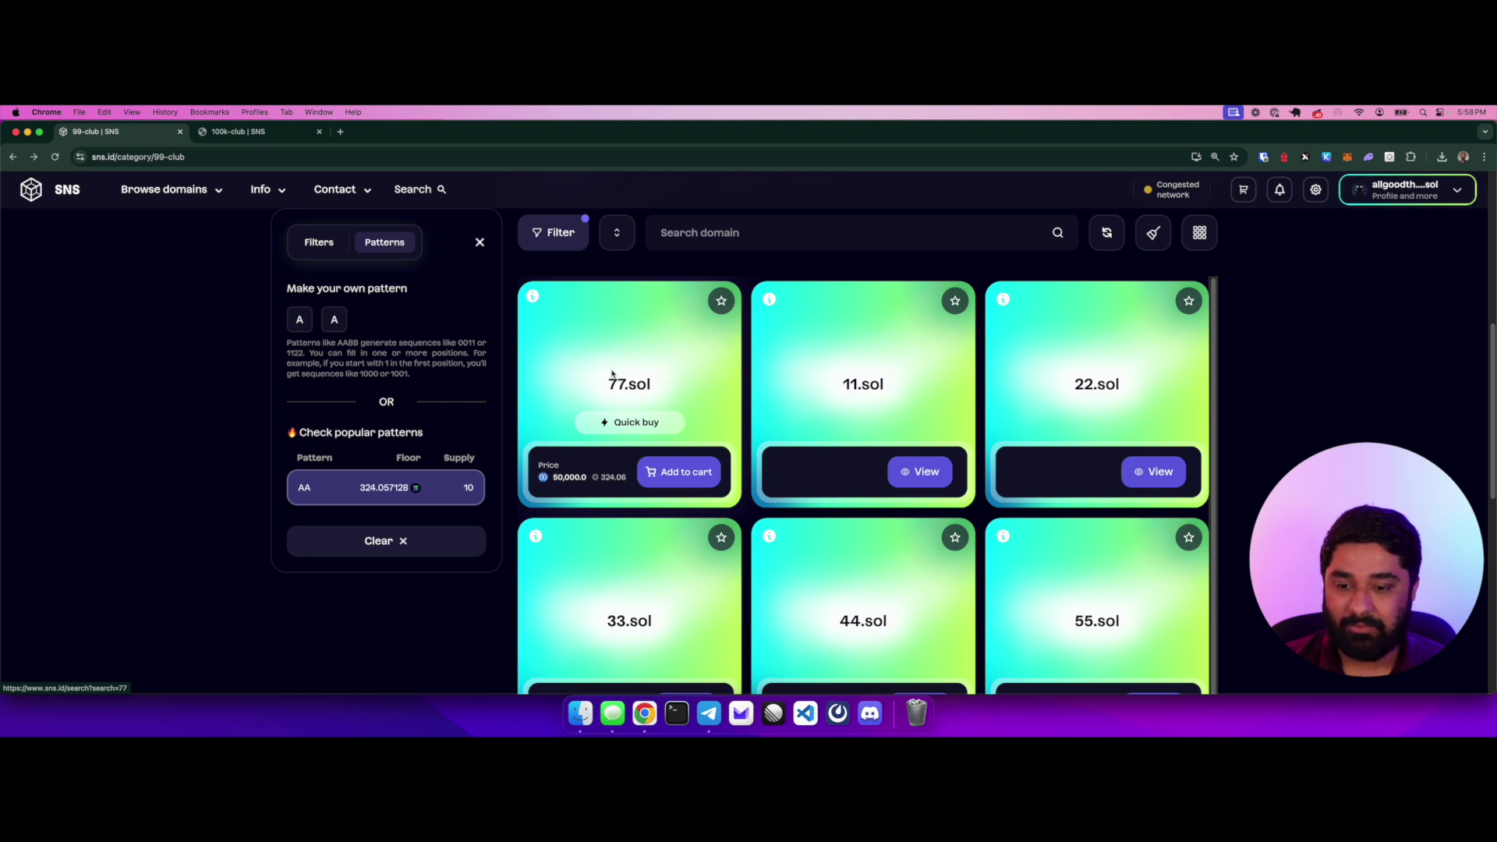
# Switch to the 100k club page, browse its popular patterns and choose the ABBBB pattern.
pyautogui.click(278, 134)
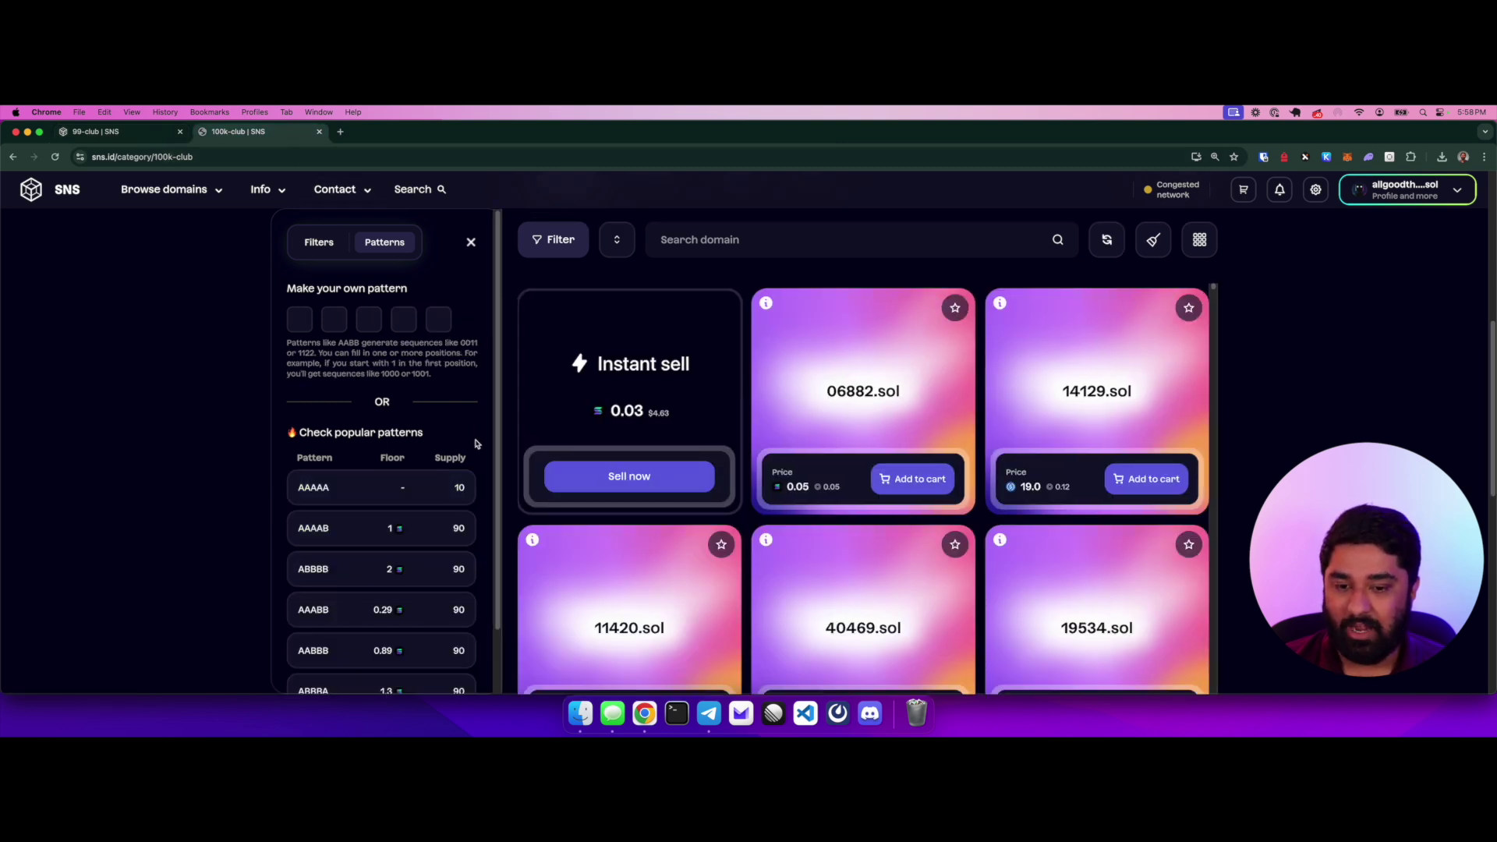
pyautogui.scroll(-1, 468, 475)
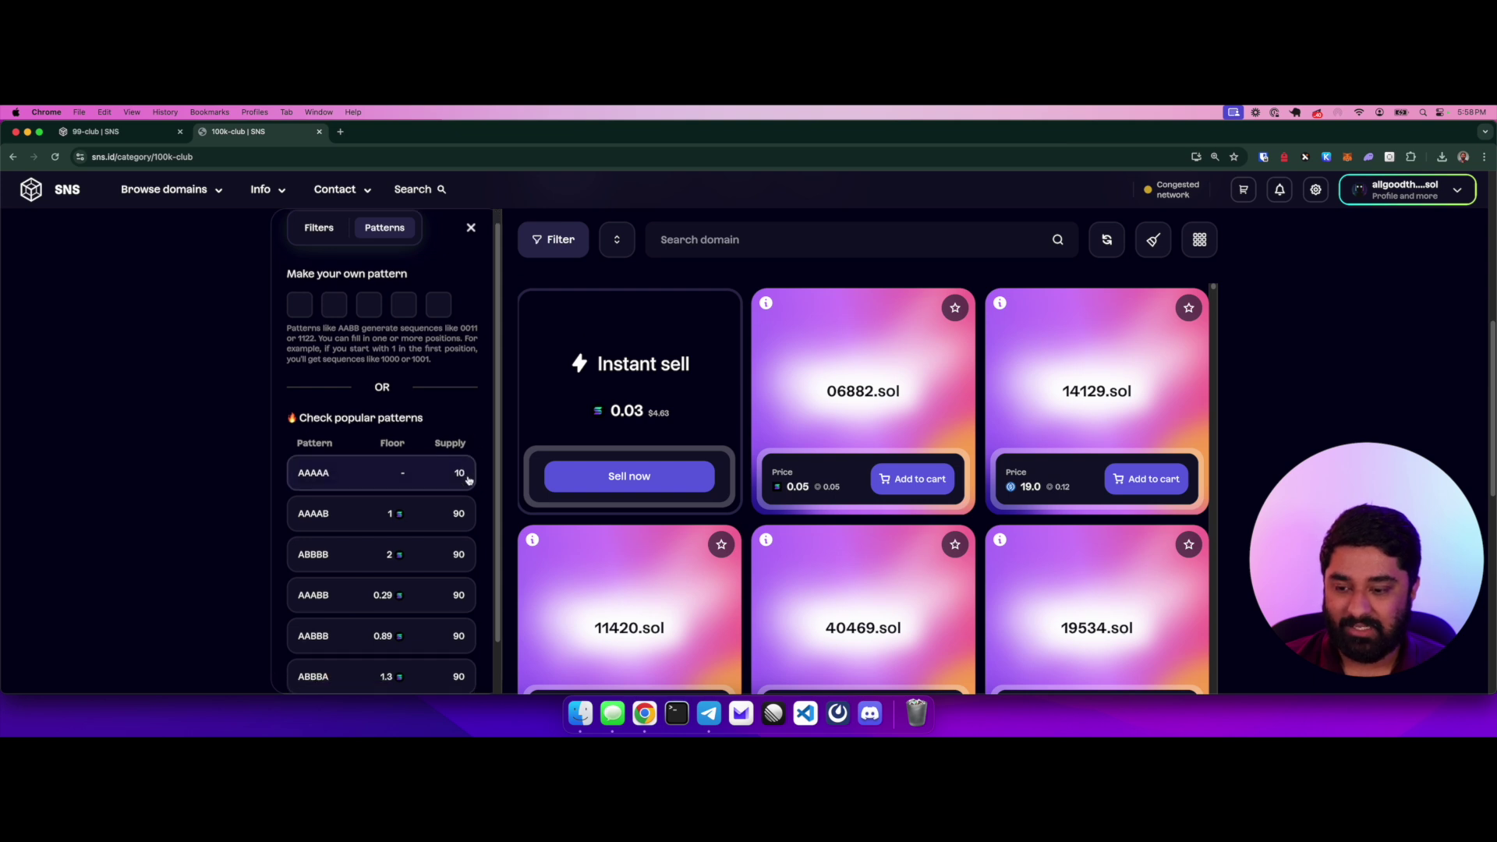
pyautogui.click(326, 559)
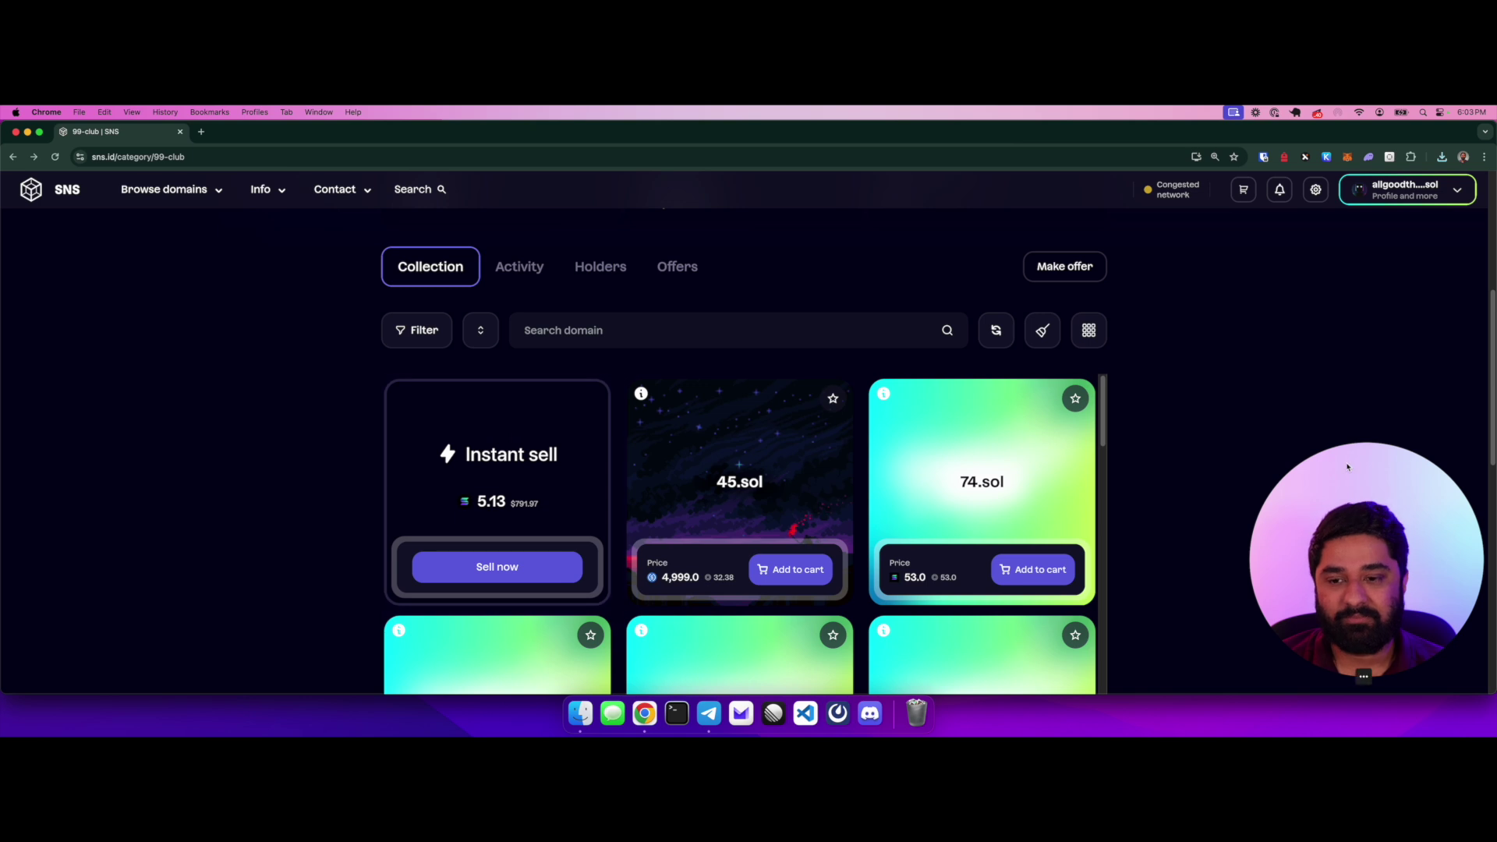
# Add 45.sol and 74.sol from the 99 club's collection to the cart and open the cart summary.
pyautogui.scroll(5, 514, 437)
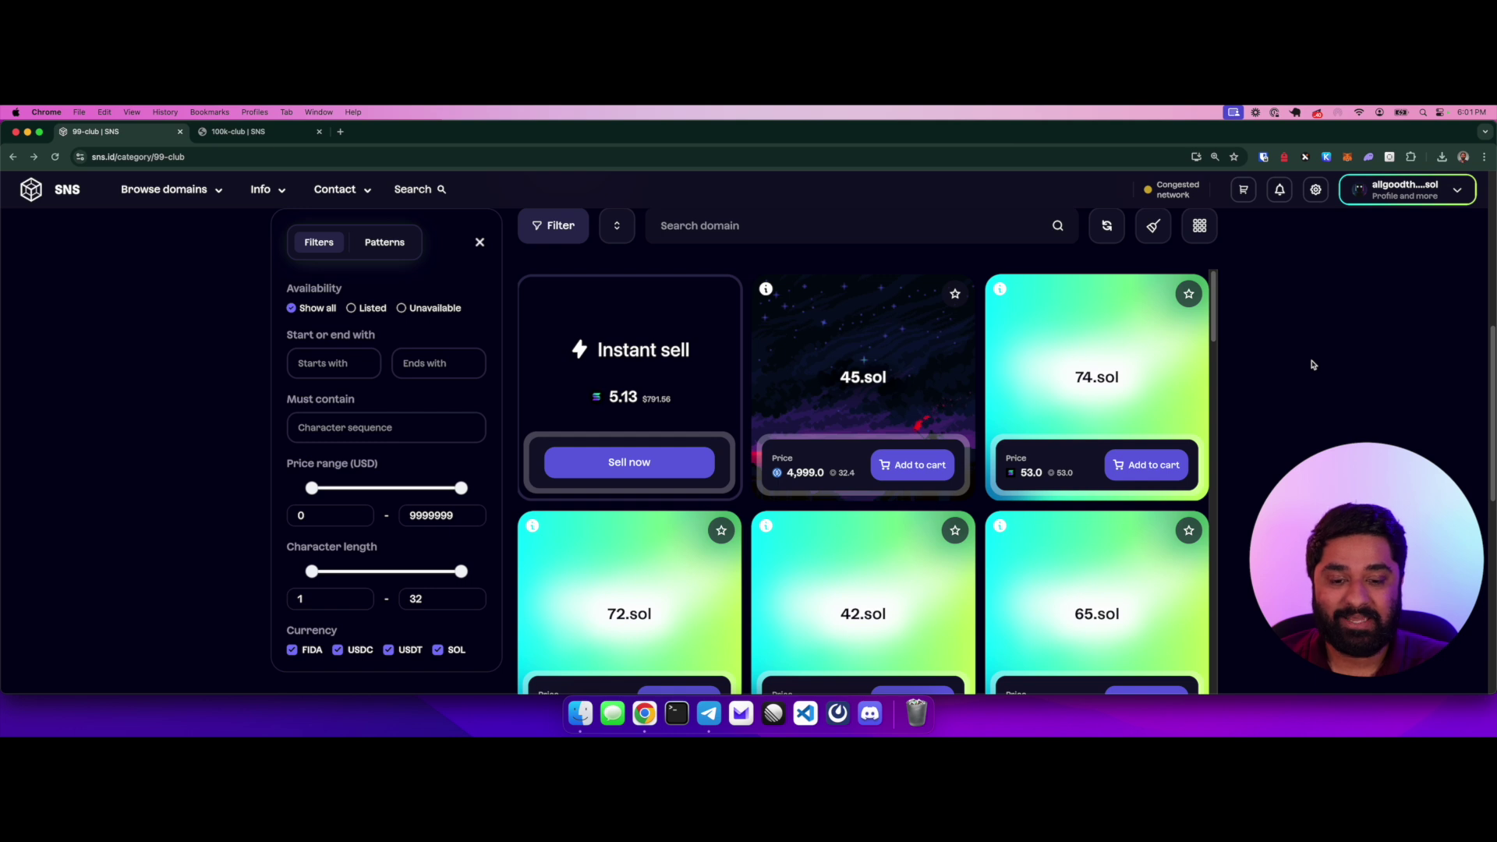
pyautogui.click(910, 466)
pyautogui.click(1142, 465)
pyautogui.click(1244, 189)
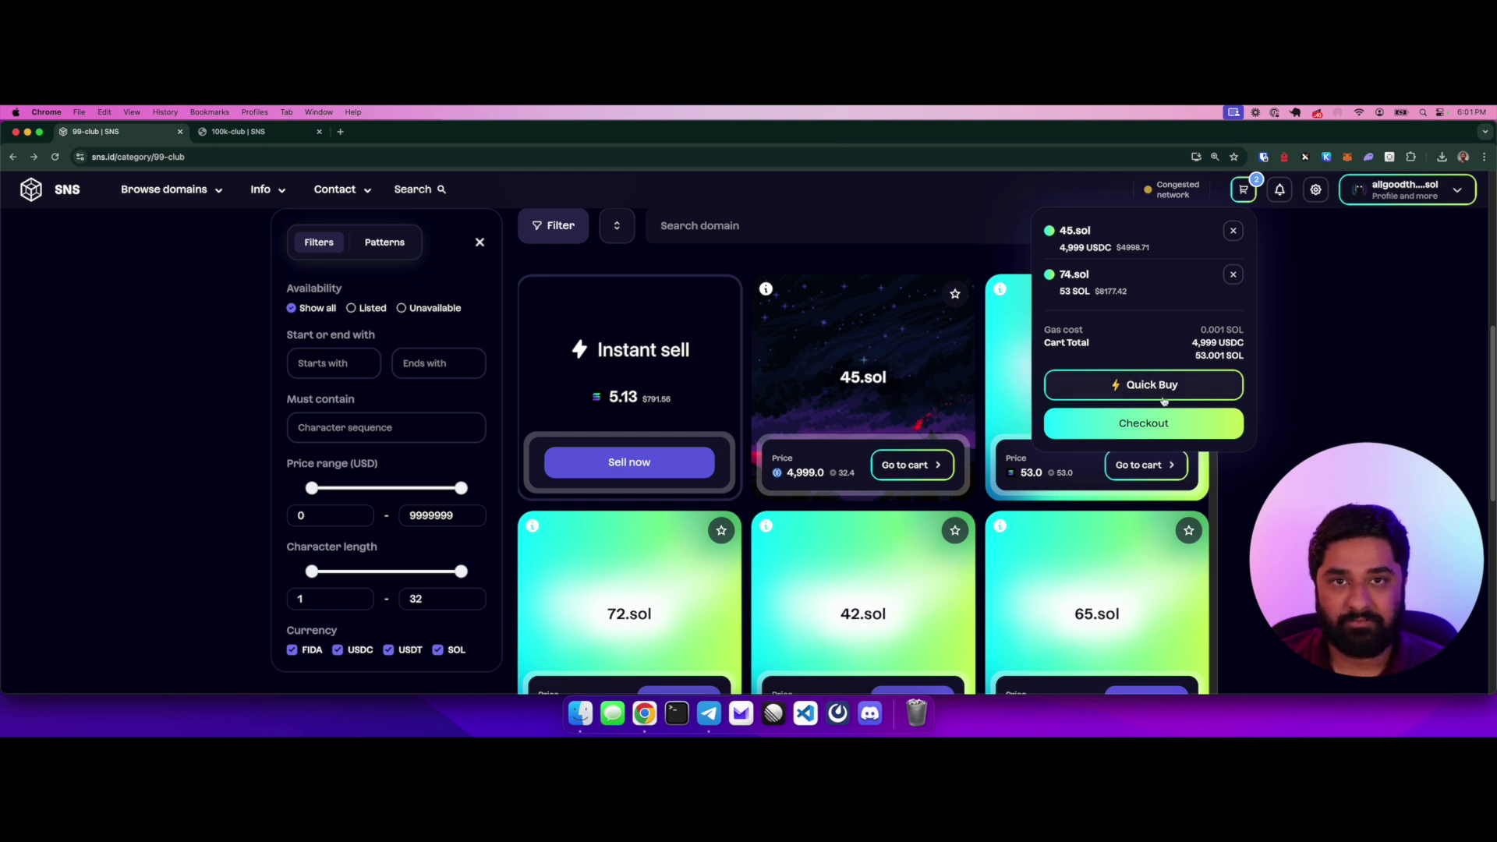
# Remove both domains from the cart and return to the 74.sol card to reveal its quick buy option.
pyautogui.click(1232, 230)
pyautogui.click(1233, 230)
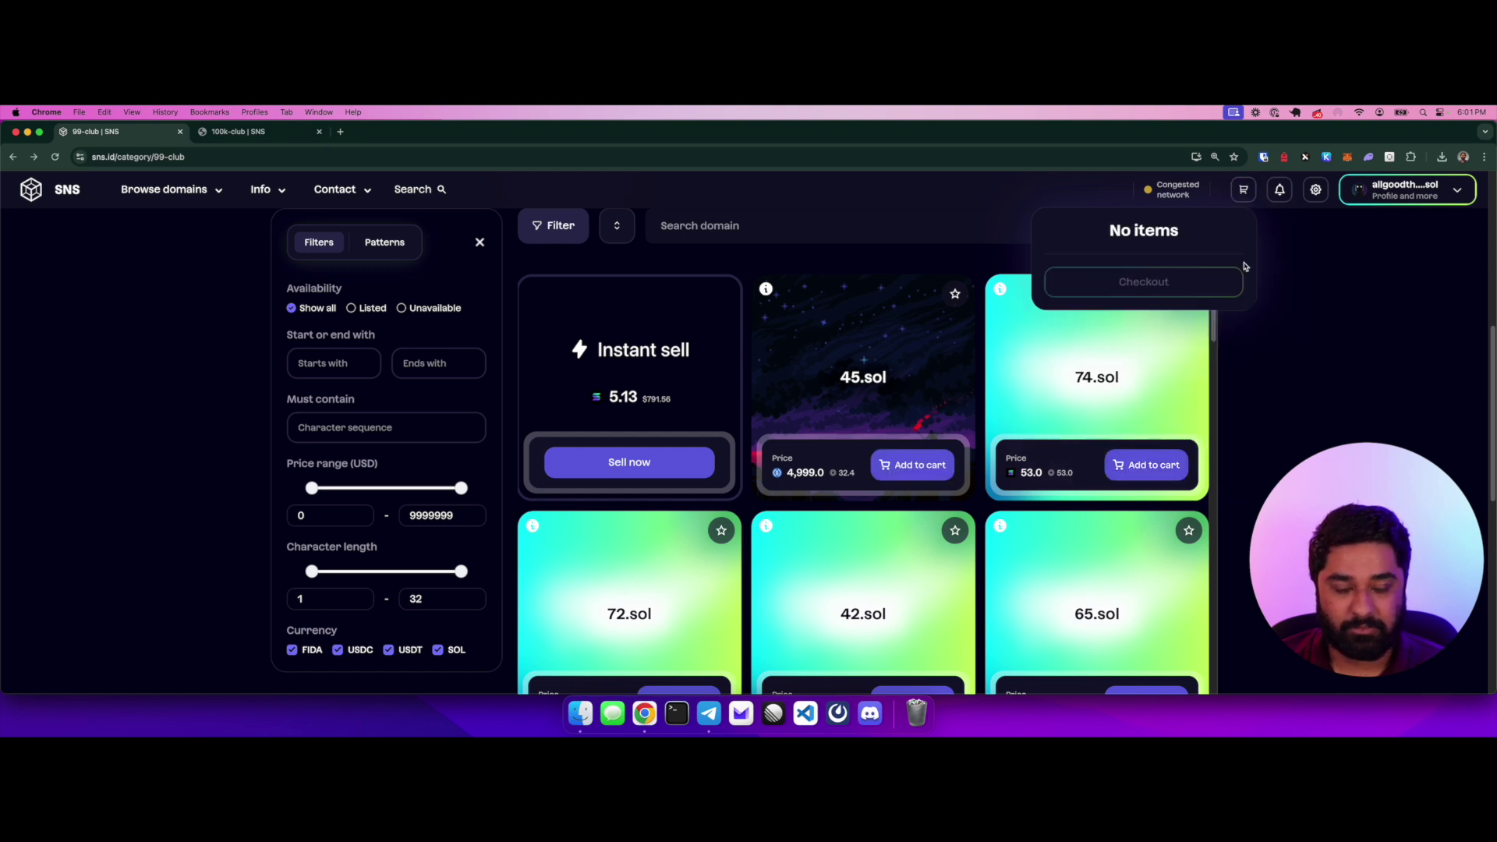
pyautogui.moveTo(1128, 382)
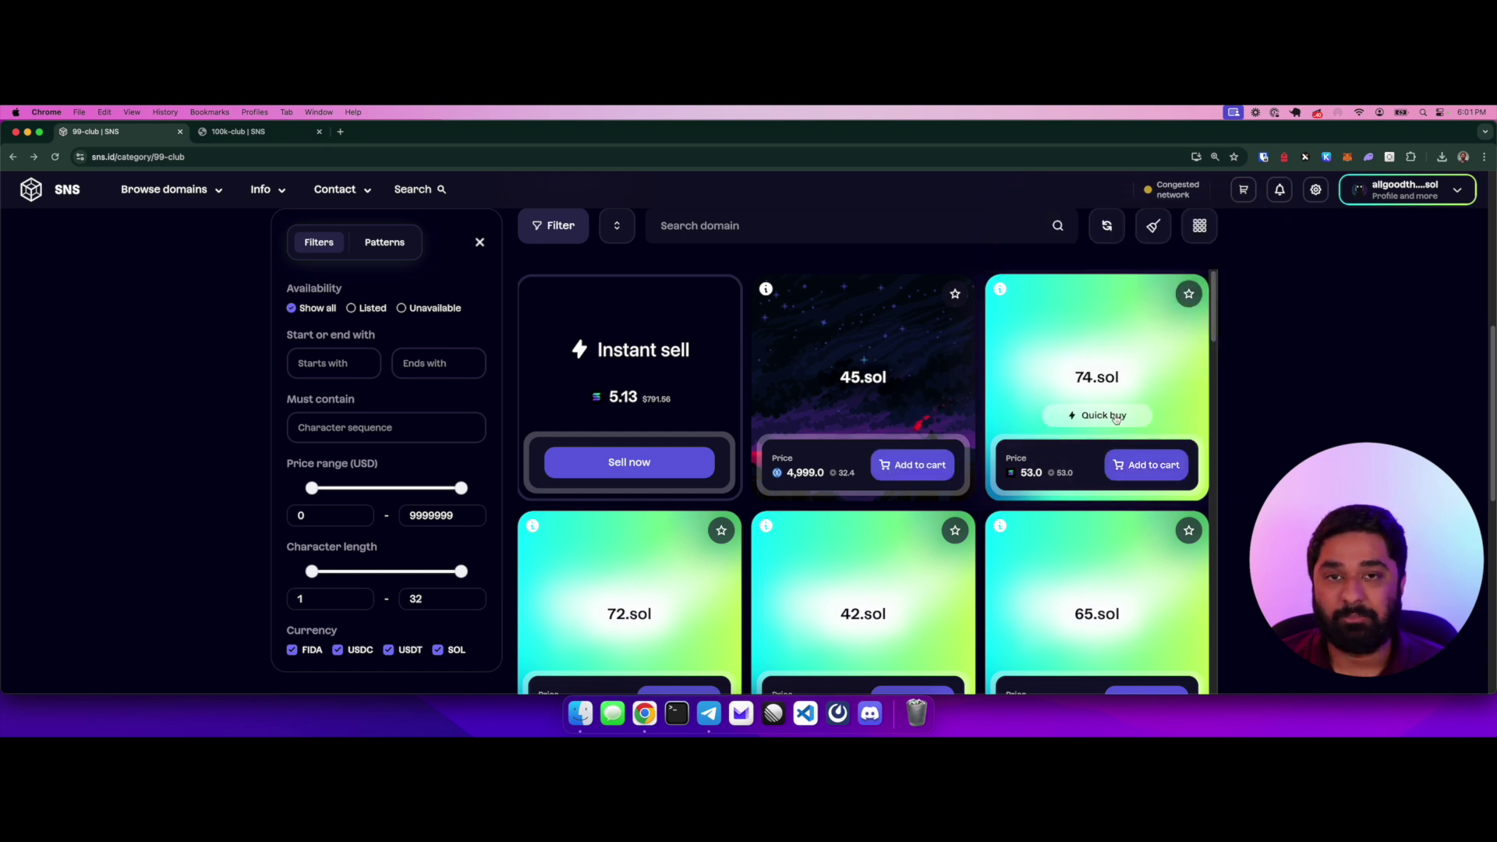